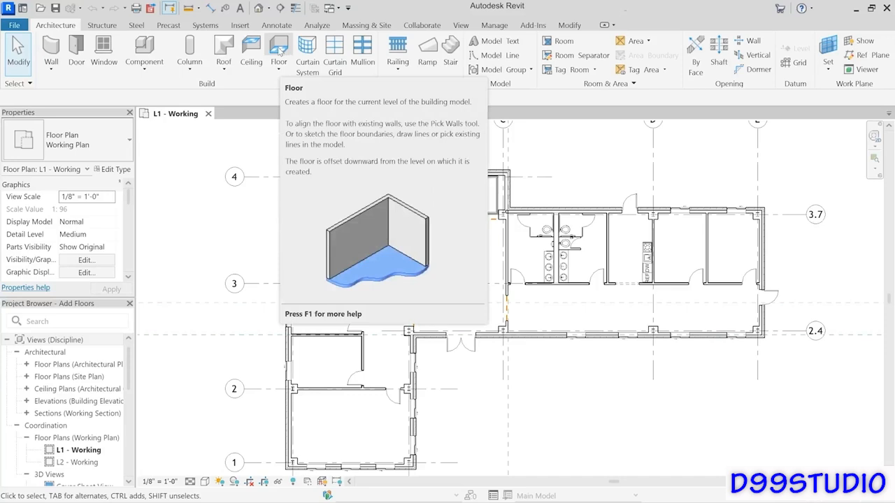
Step: Start an architectural floor on L1 with Pick Walls and pick the north exterior wall along grid 4 as its first boundary
{"action": "left_click", "coordinate": [280, 64]}
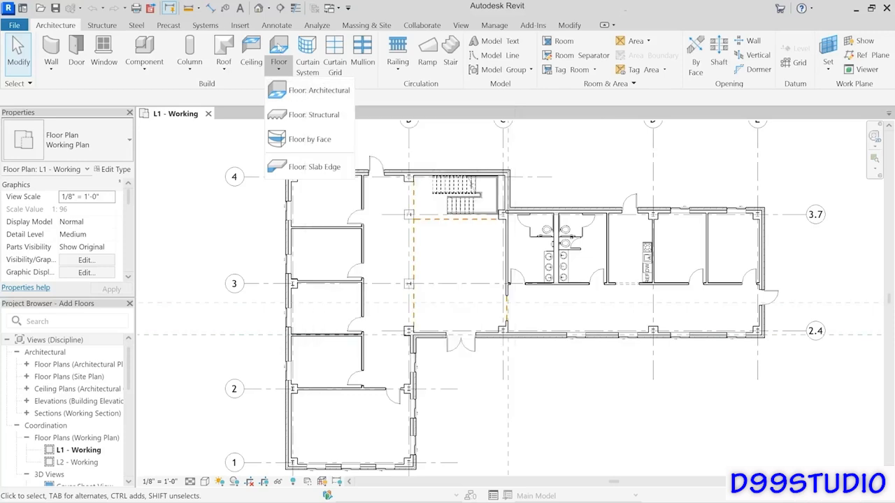
{"action": "left_click", "coordinate": [311, 91]}
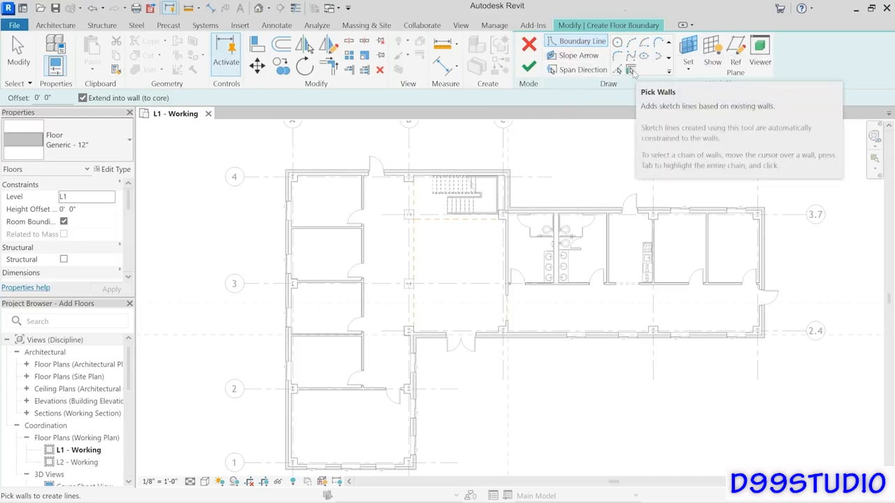
{"action": "left_click", "coordinate": [631, 70]}
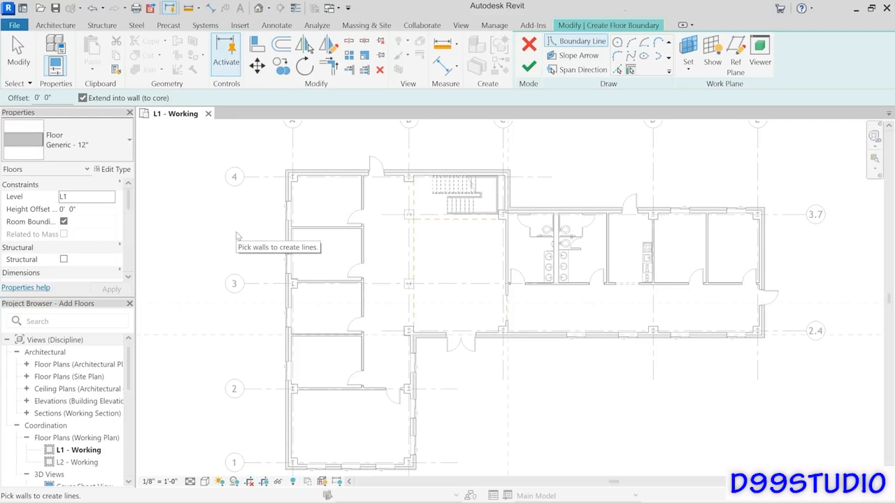
{"action": "left_click", "coordinate": [331, 175]}
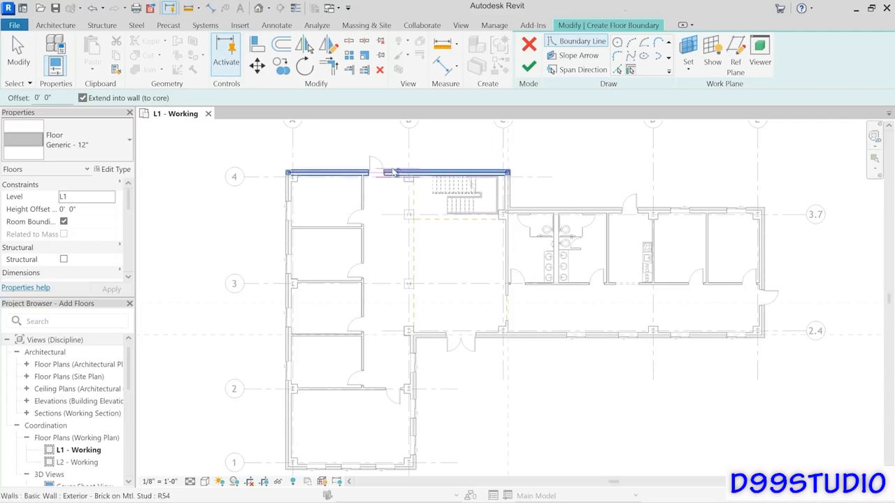
Step: Flip the north boundary line to the wall's interior face and back to its original side
{"action": "scroll", "coordinate": [395, 176], "scroll_direction": "up", "scroll_amount": 3}
{"action": "scroll", "coordinate": [395, 175], "scroll_direction": "up", "scroll_amount": 3}
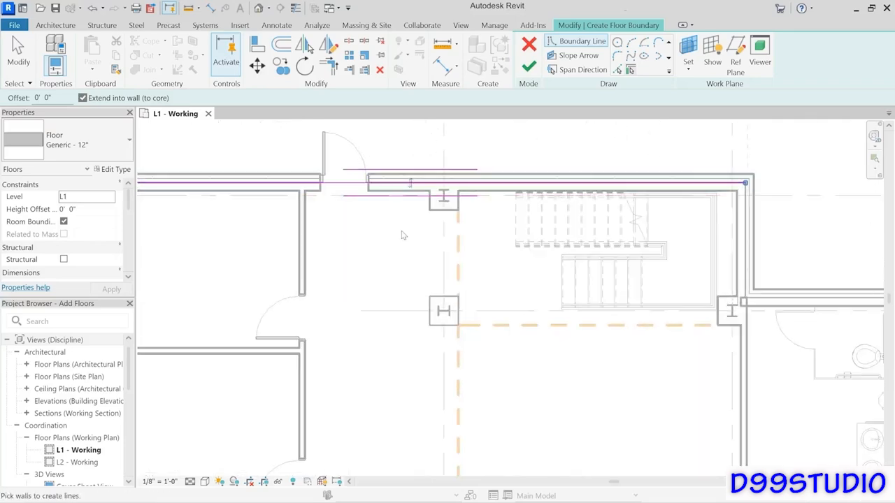
{"action": "scroll", "coordinate": [392, 211], "scroll_direction": "up", "scroll_amount": 2}
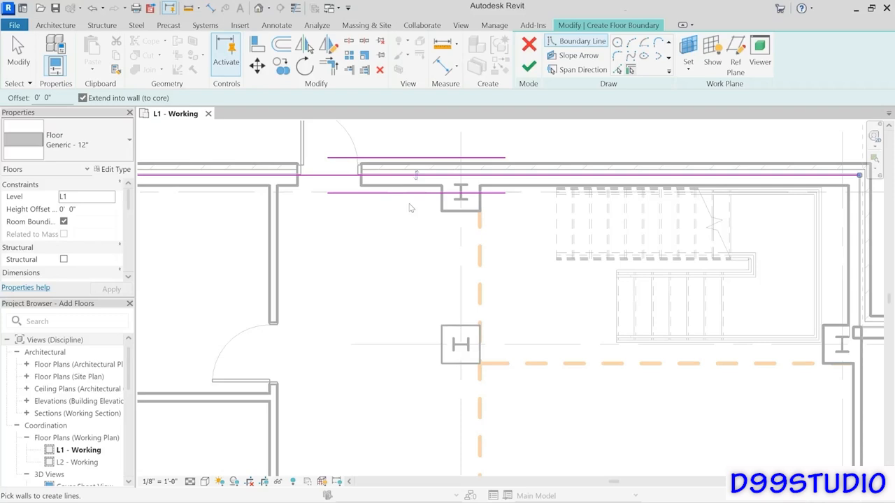
{"action": "left_click", "coordinate": [416, 175]}
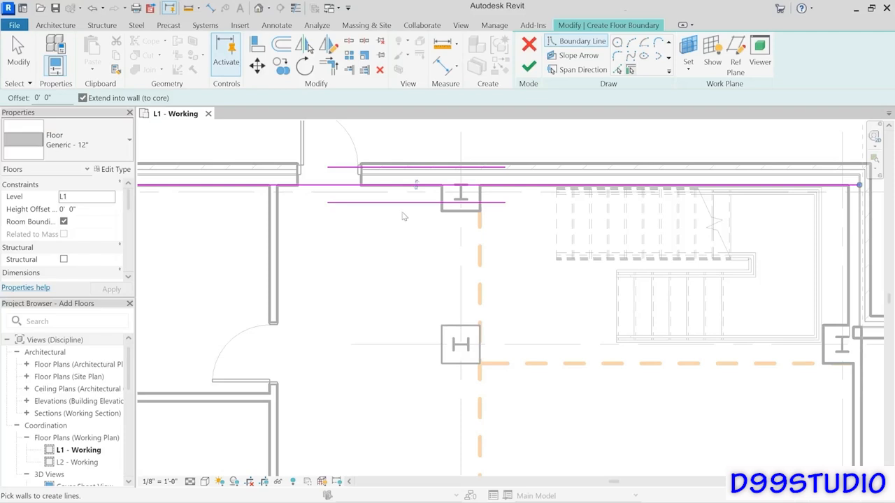
{"action": "left_click", "coordinate": [416, 183]}
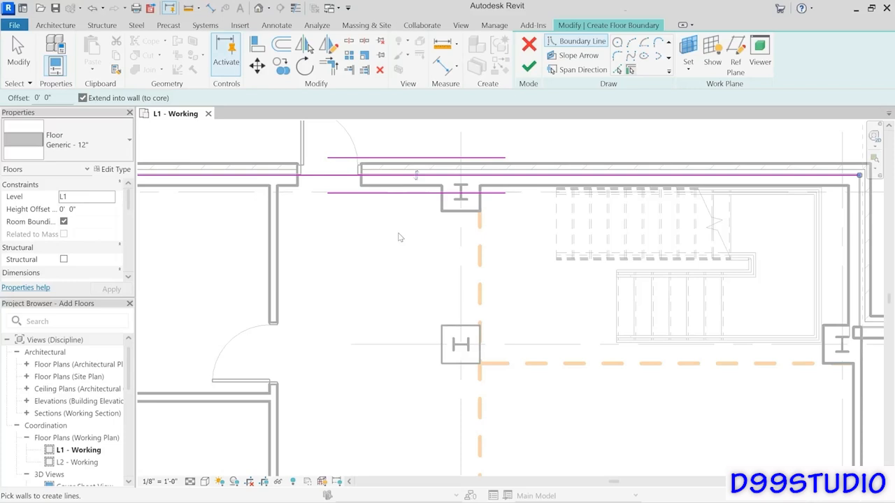
Step: Pick the remaining exterior walls as floor boundaries, leaving out the east wing's south wall along grid 2.4
{"action": "scroll", "coordinate": [399, 240], "scroll_direction": "down", "scroll_amount": 4}
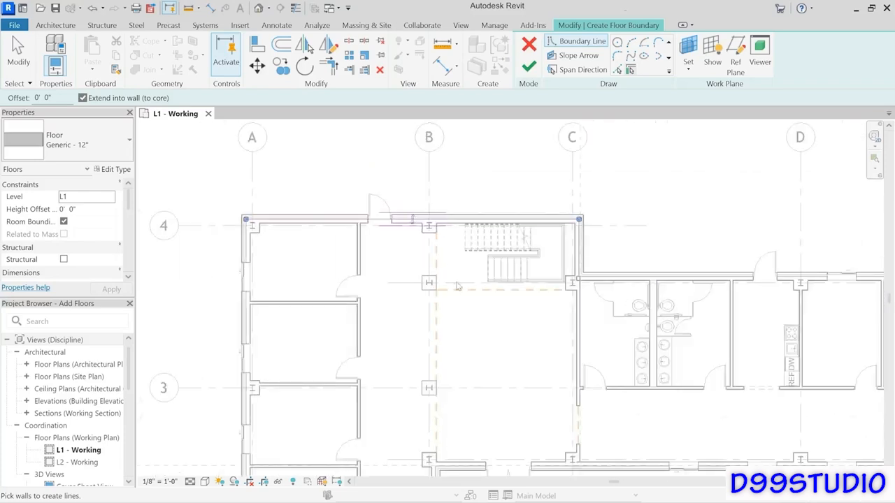
{"action": "middle_click_drag", "start_coordinate": [462, 294], "coordinate": [433, 276]}
{"action": "scroll", "coordinate": [433, 276], "scroll_direction": "down", "scroll_amount": 3}
{"action": "middle_click_drag", "start_coordinate": [410, 244], "coordinate": [394, 216]}
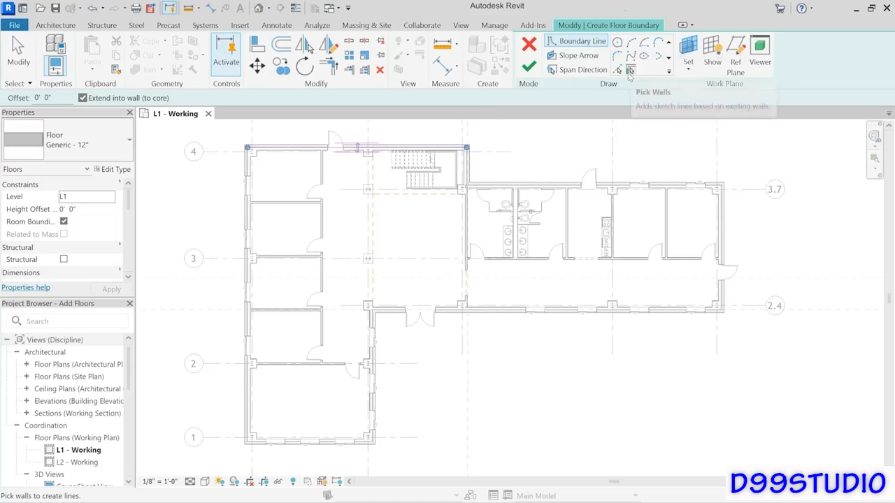
{"action": "left_click", "coordinate": [249, 293]}
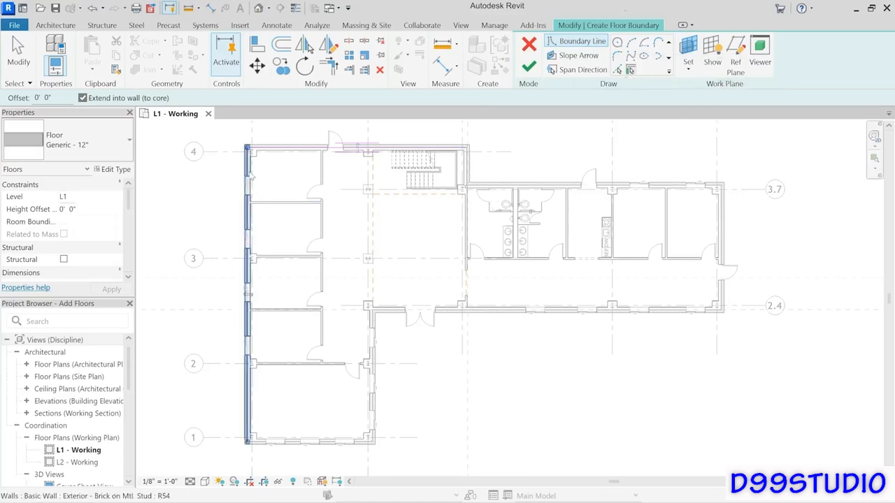
{"action": "left_click", "coordinate": [307, 442]}
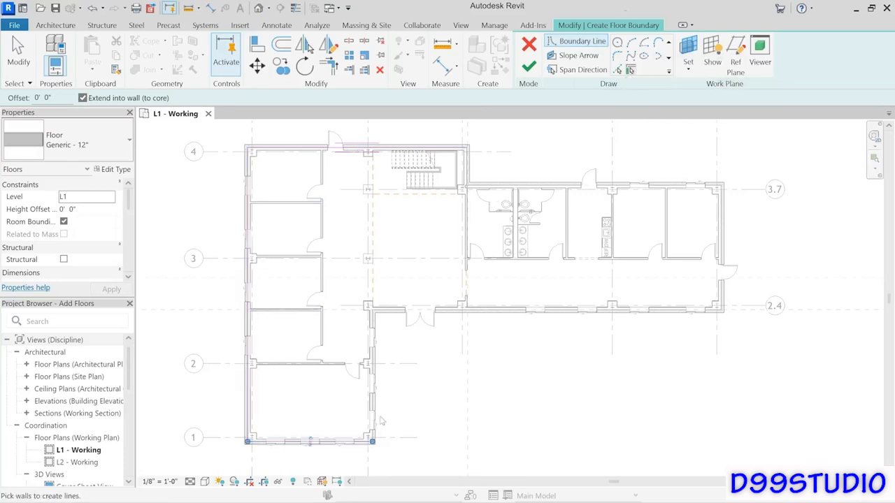
{"action": "left_click", "coordinate": [372, 381]}
{"action": "left_click", "coordinate": [396, 311]}
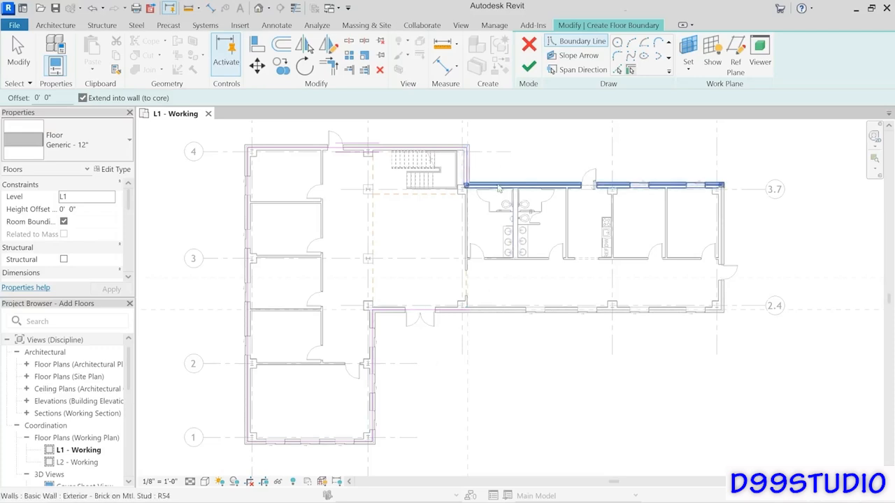
{"action": "left_click", "coordinate": [601, 185]}
{"action": "left_click", "coordinate": [728, 222]}
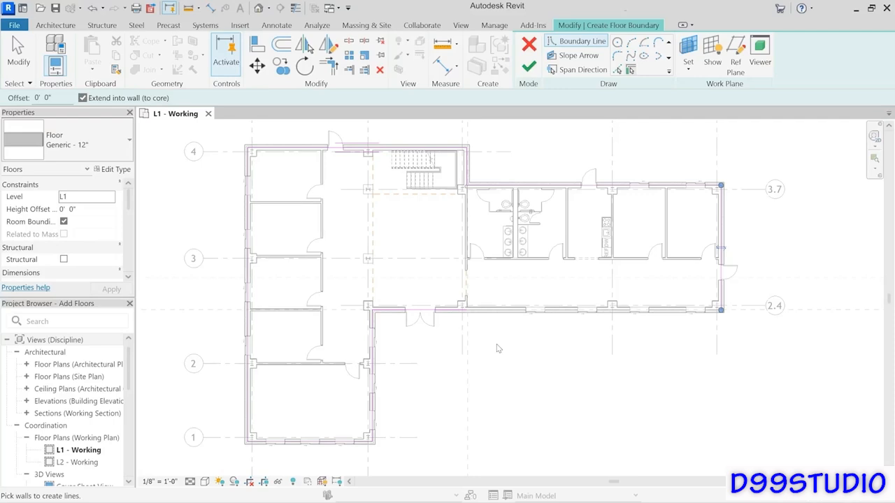
Step: Try to finish the floor sketch with the east wing's south side still open, and resume sketching
{"action": "left_click", "coordinate": [529, 66]}
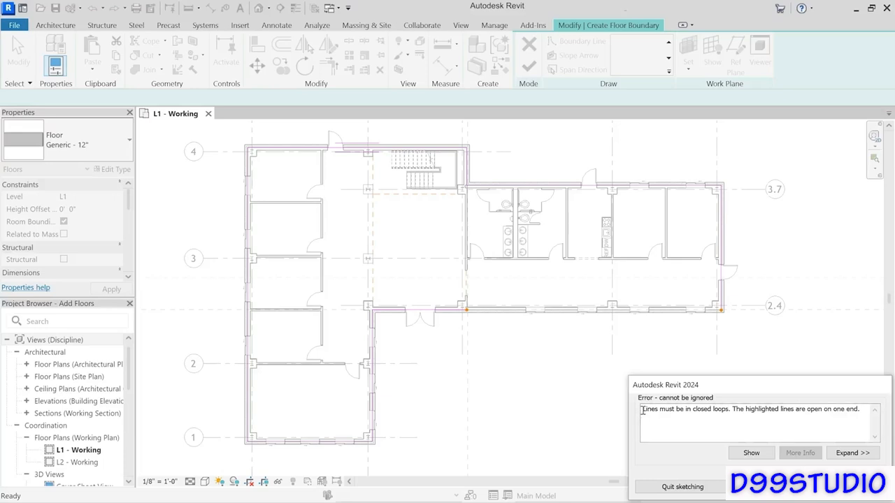
{"action": "left_click_drag", "start_coordinate": [642, 409], "coordinate": [732, 411]}
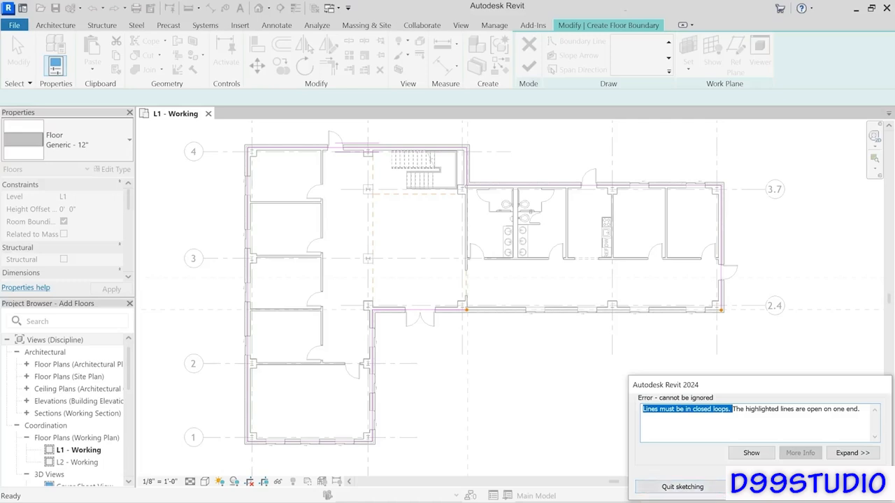
{"action": "left_click", "coordinate": [838, 487]}
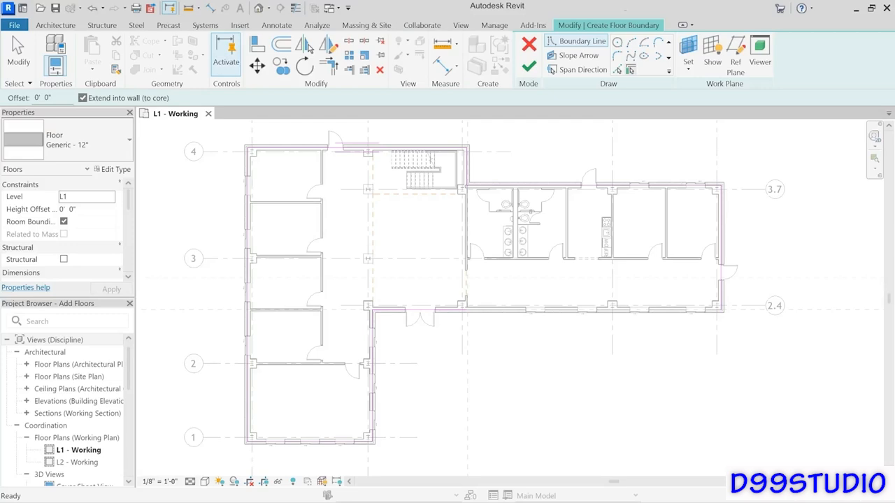
Step: Extend the entrance wall's boundary line to a corner with the east boundary line, and finish the floor without attaching walls
{"action": "left_click", "coordinate": [501, 318]}
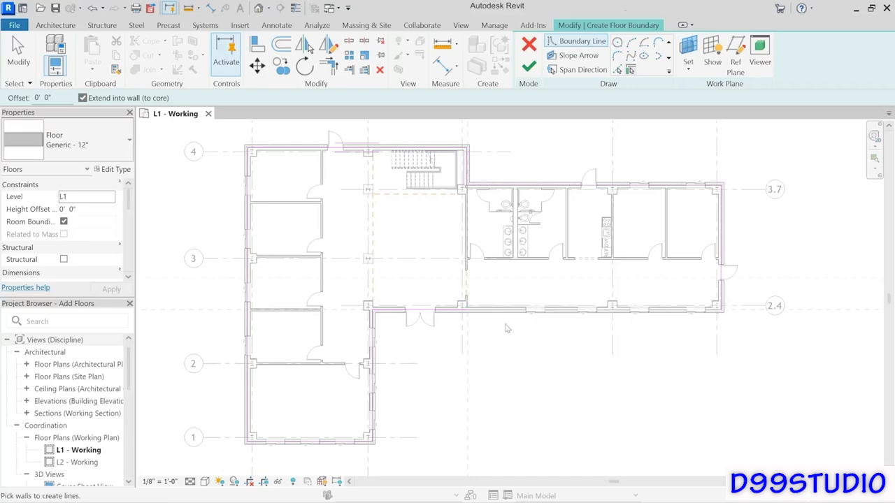
{"action": "left_click", "coordinate": [330, 70]}
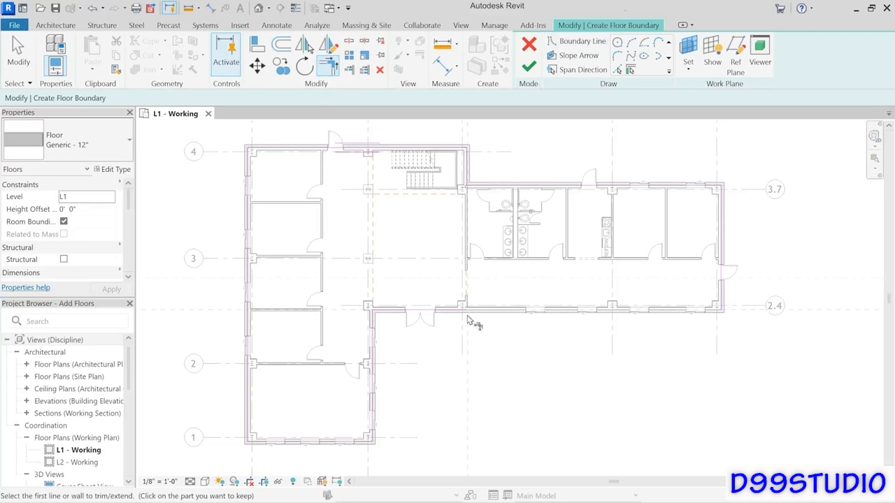
{"action": "left_click", "coordinate": [444, 316]}
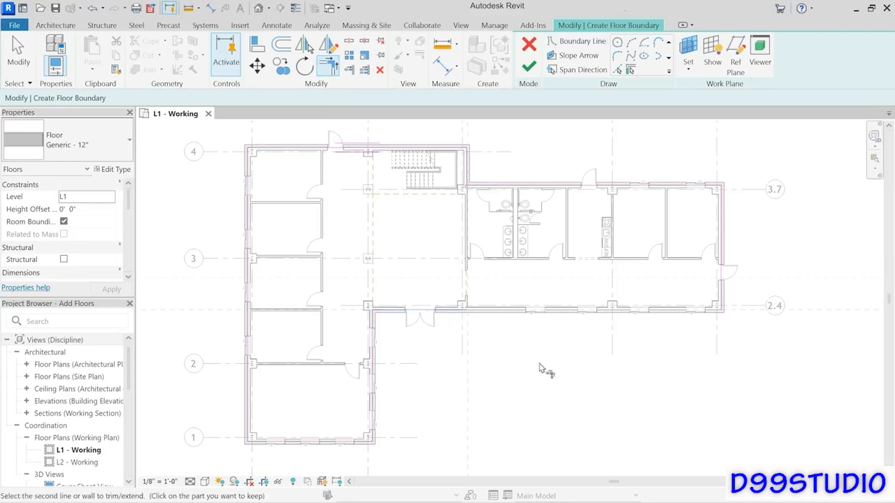
{"action": "left_click", "coordinate": [724, 276]}
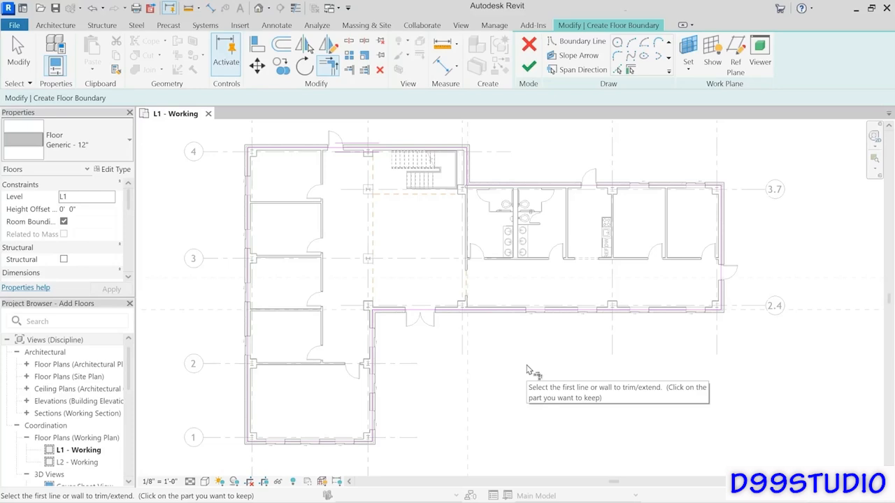
{"action": "left_click", "coordinate": [528, 69]}
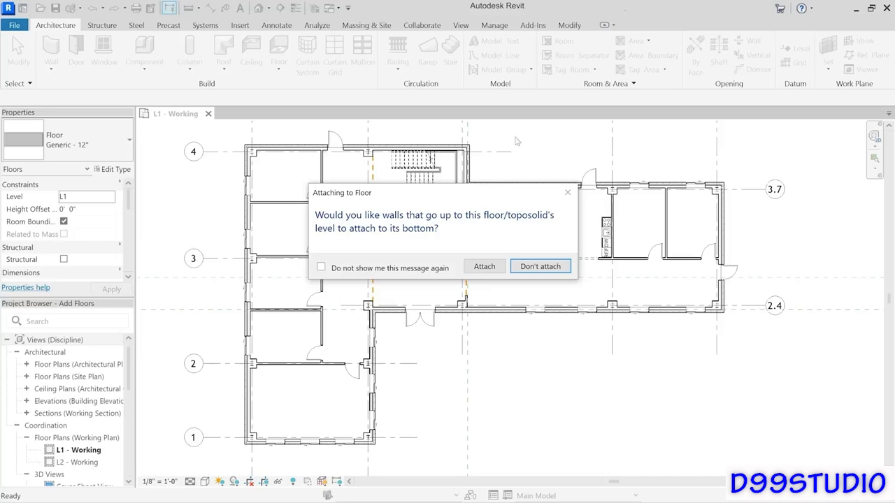
{"action": "left_click", "coordinate": [539, 267]}
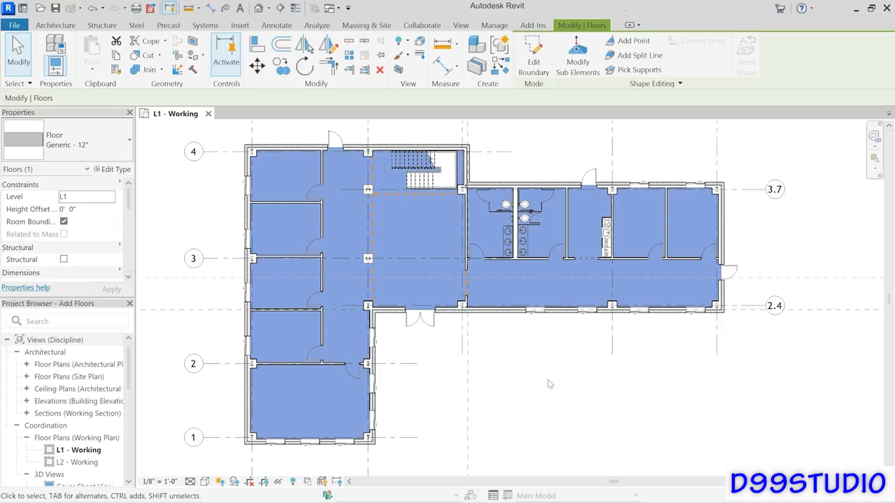
Step: Try moving the L1 floor's boundary line between grids 1 and 2.4 about 15' outward, and discard the boundary edits
{"action": "left_click", "coordinate": [535, 69]}
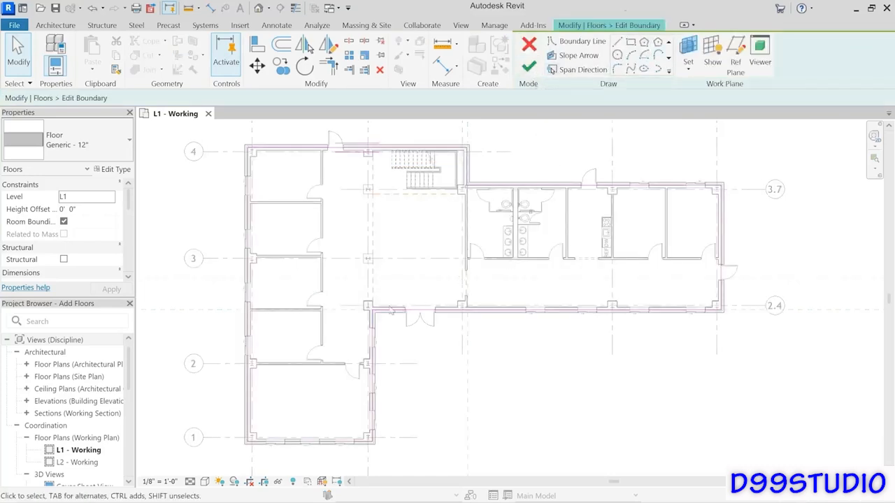
{"action": "left_click_drag", "start_coordinate": [371, 348], "coordinate": [446, 347]}
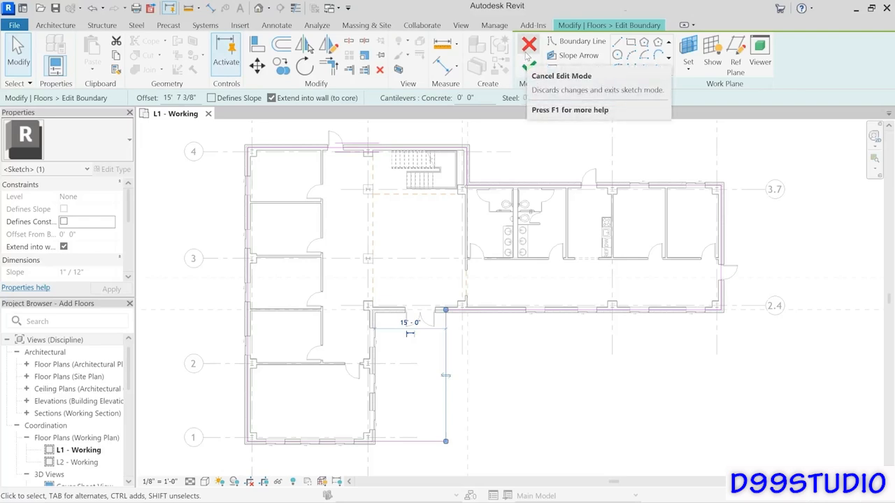
{"action": "left_click", "coordinate": [529, 48]}
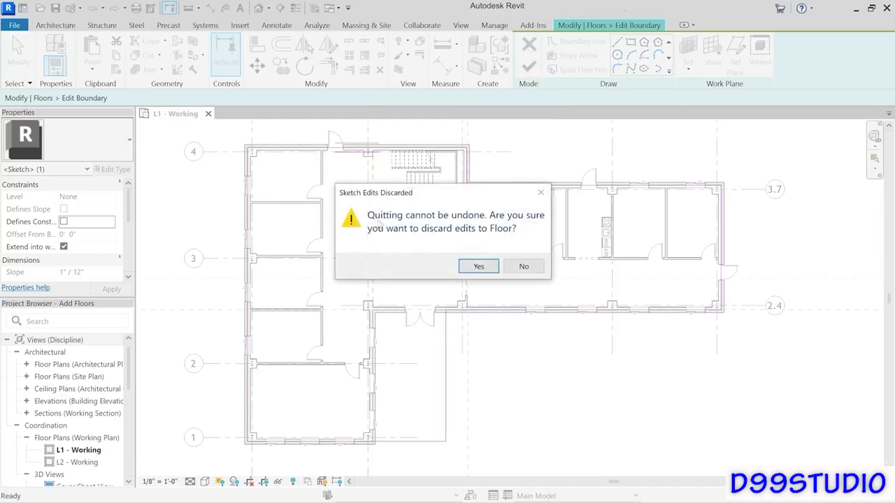
{"action": "left_click", "coordinate": [479, 267]}
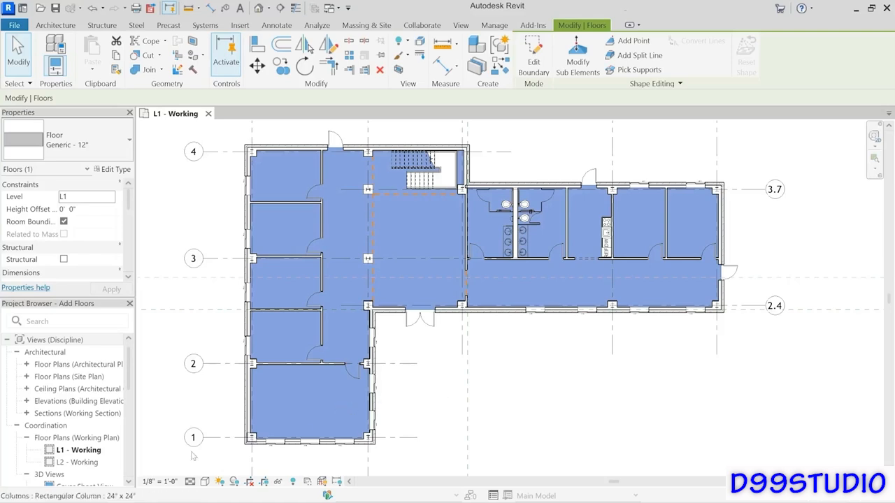
Step: Open the L2 - Working plan, start a floor, and pick the west wing's north, west, south and lower east exterior walls
{"action": "left_click", "coordinate": [101, 464]}
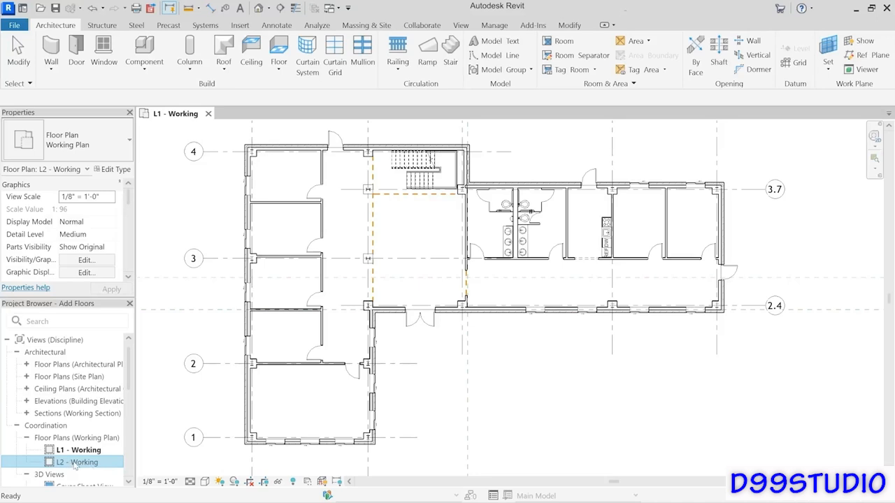
{"action": "double_click", "coordinate": [77, 464]}
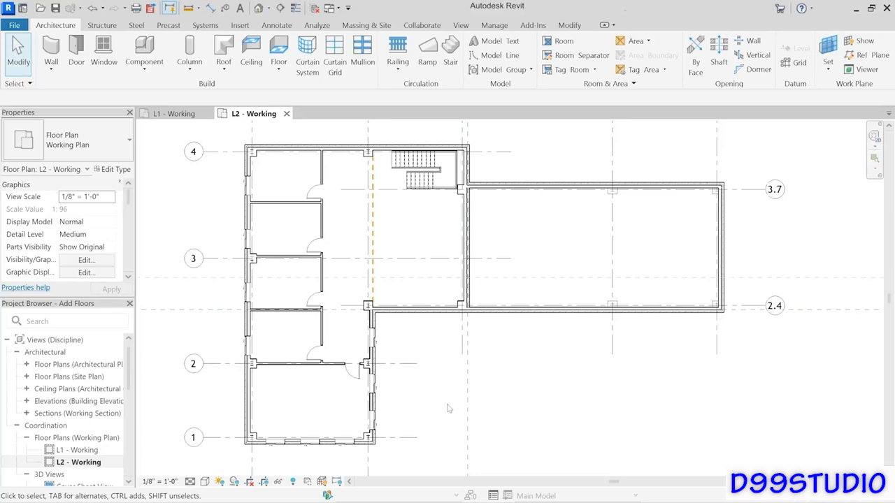
{"action": "left_click", "coordinate": [280, 51]}
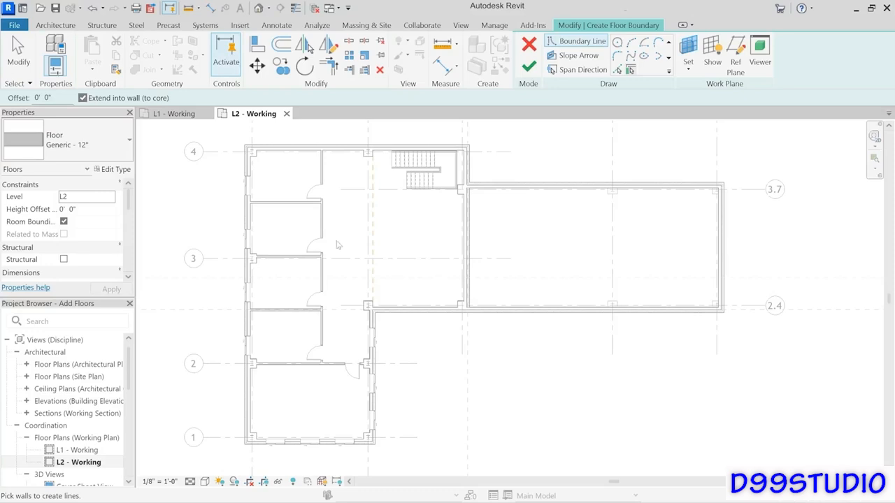
{"action": "left_click", "coordinate": [283, 150]}
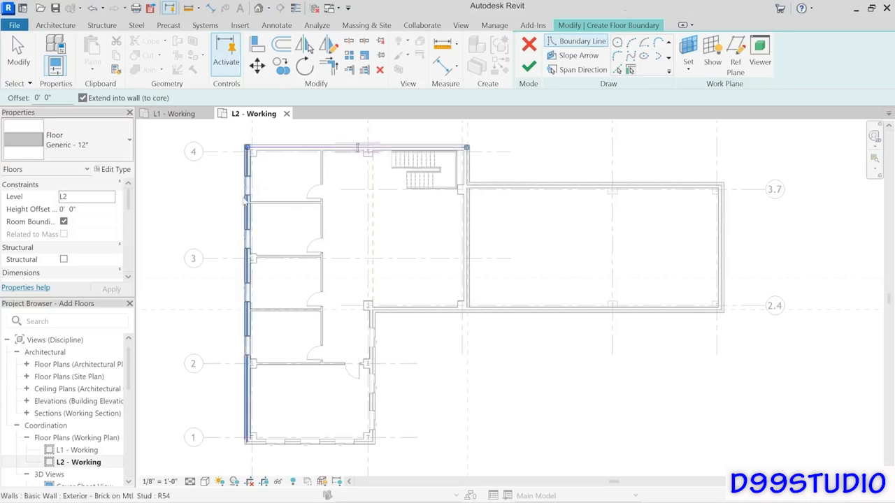
{"action": "left_click", "coordinate": [249, 204]}
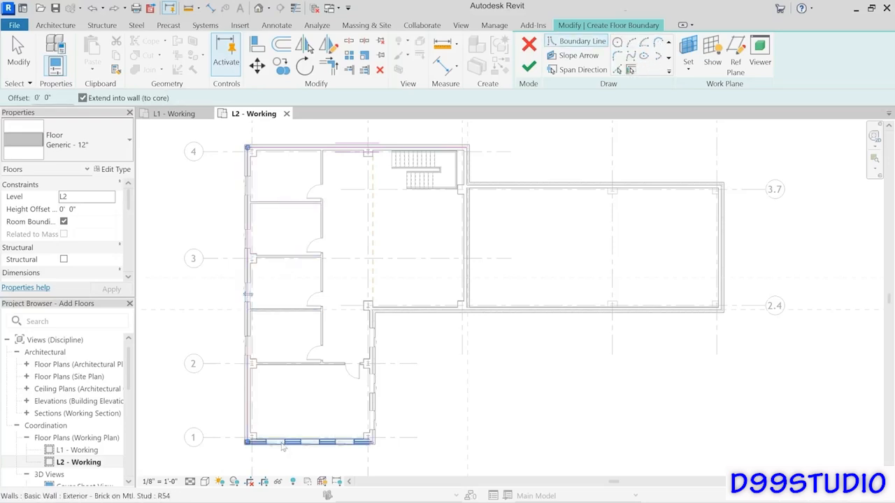
{"action": "left_click", "coordinate": [324, 447]}
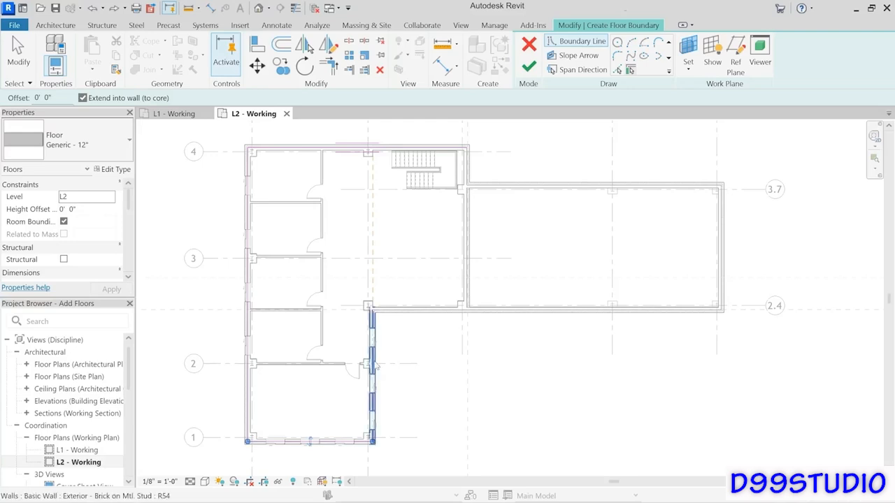
{"action": "left_click", "coordinate": [373, 369]}
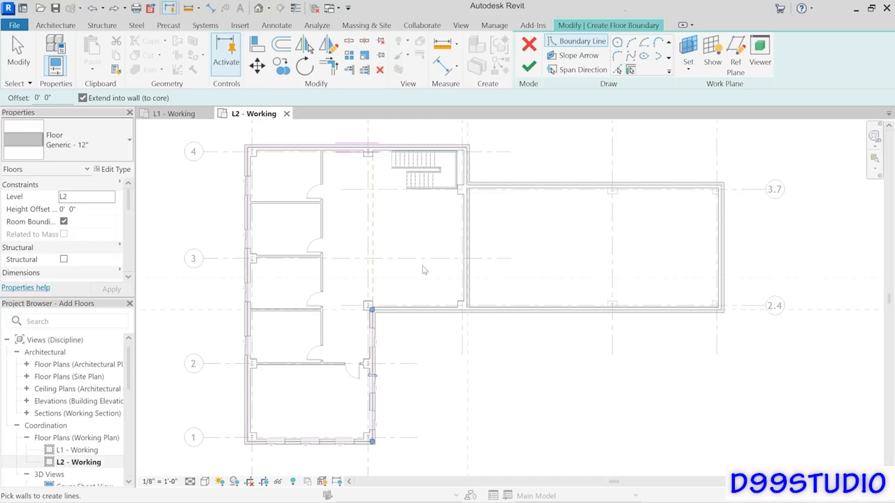
Step: Extend the west wing's lower east boundary line to a corner with the north boundary line, trimming off the north line's east end
{"action": "left_click", "coordinate": [328, 68]}
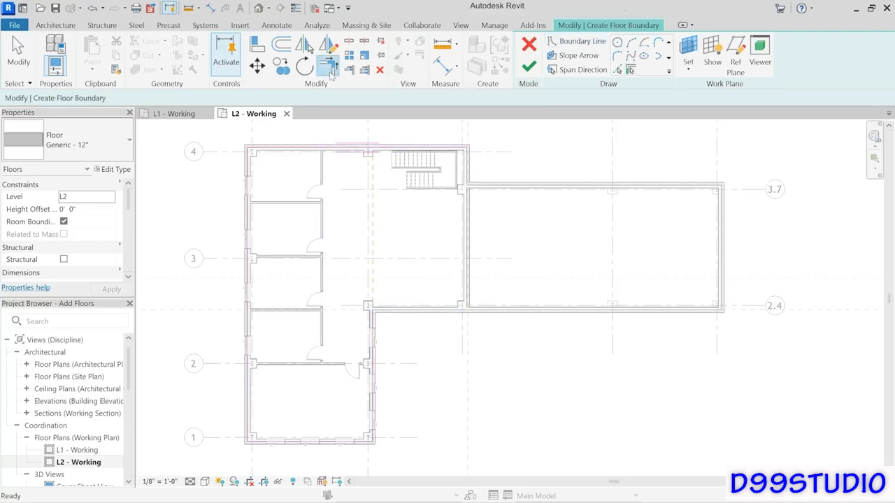
{"action": "left_click", "coordinate": [372, 351]}
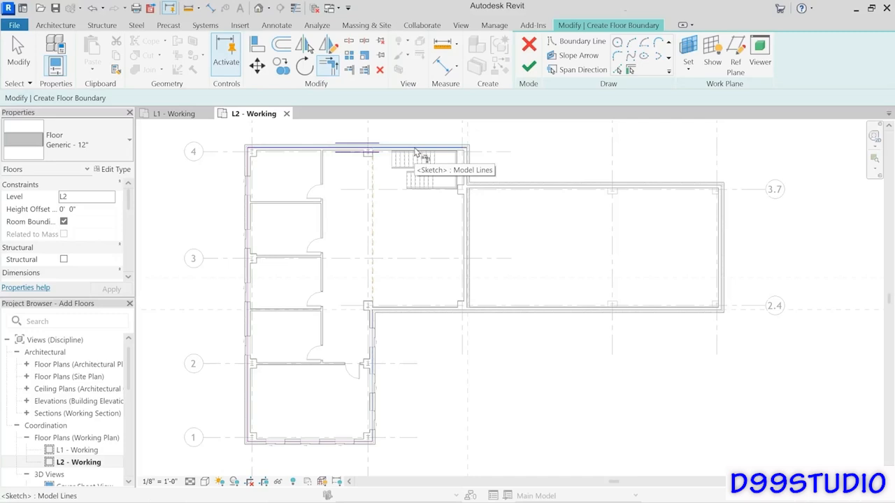
{"action": "left_click", "coordinate": [294, 154]}
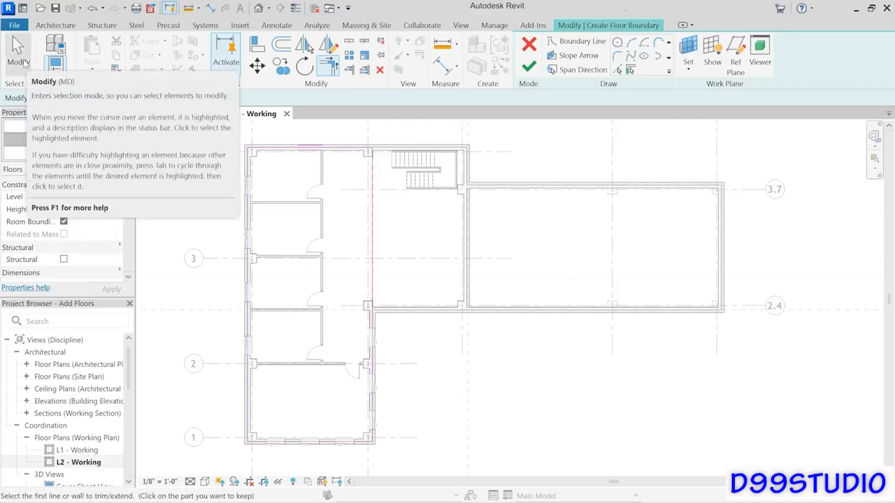
{"action": "left_click", "coordinate": [23, 64]}
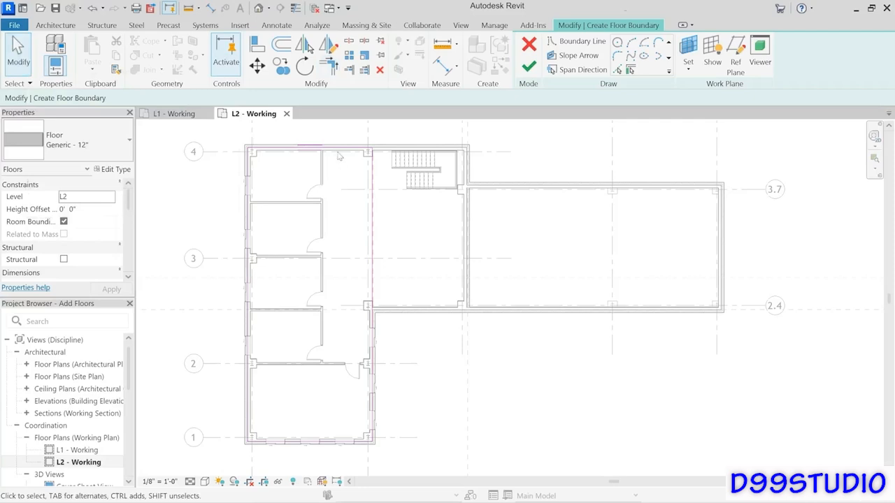
Step: Sketch boundary lines at the stair: about 3' south along the upper flight's west end, 1' 6" west, and a 45° diagonal southwest
{"action": "scroll", "coordinate": [381, 135], "scroll_direction": "up", "scroll_amount": 5}
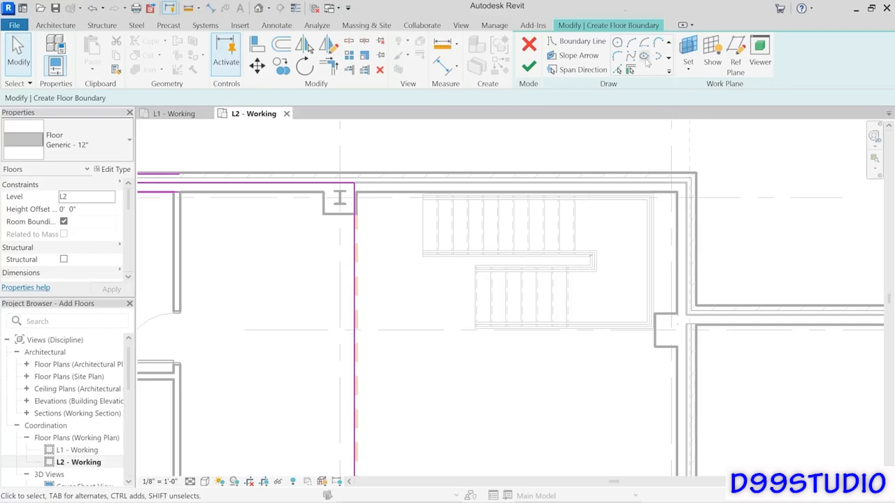
{"action": "left_click", "coordinate": [667, 42]}
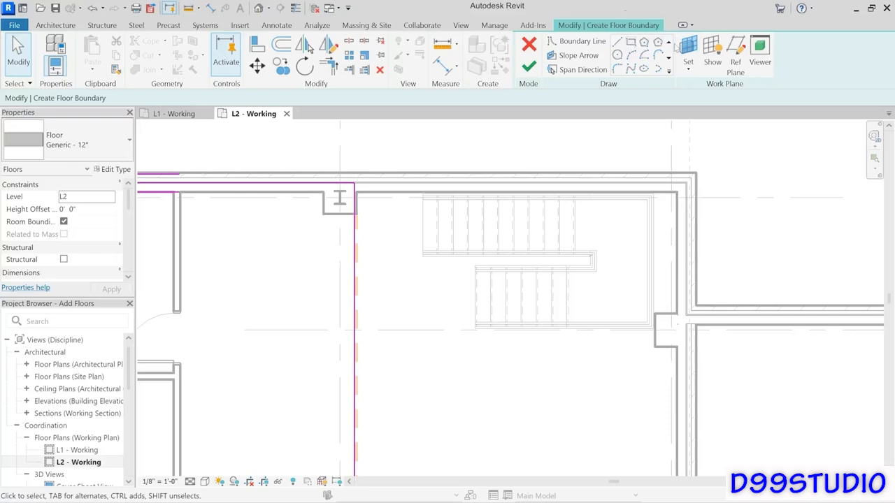
{"action": "left_click", "coordinate": [618, 46]}
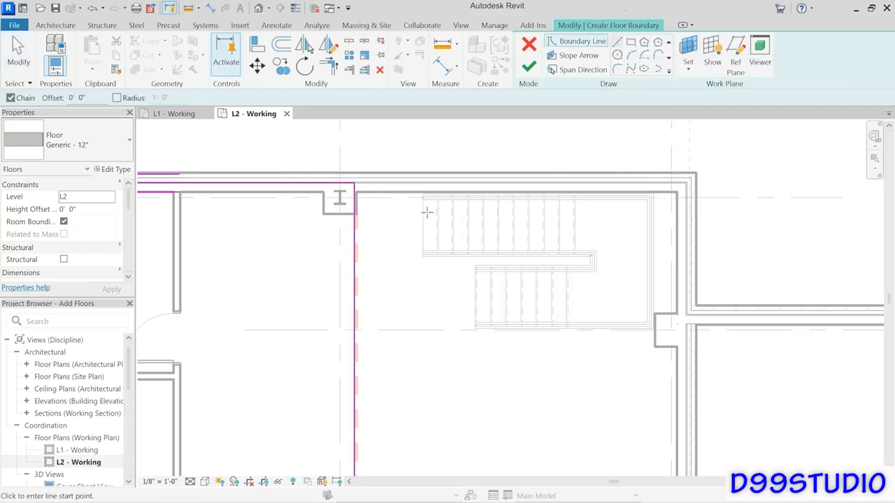
{"action": "left_click", "coordinate": [422, 206]}
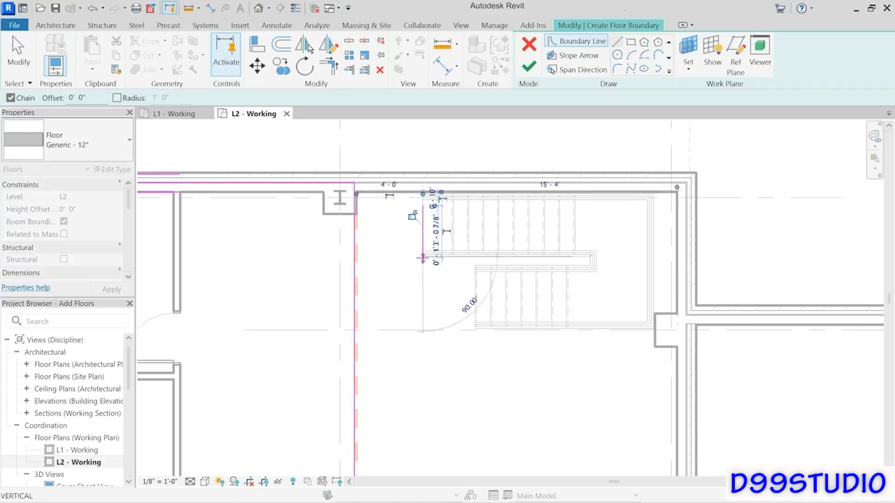
{"action": "left_click", "coordinate": [423, 257]}
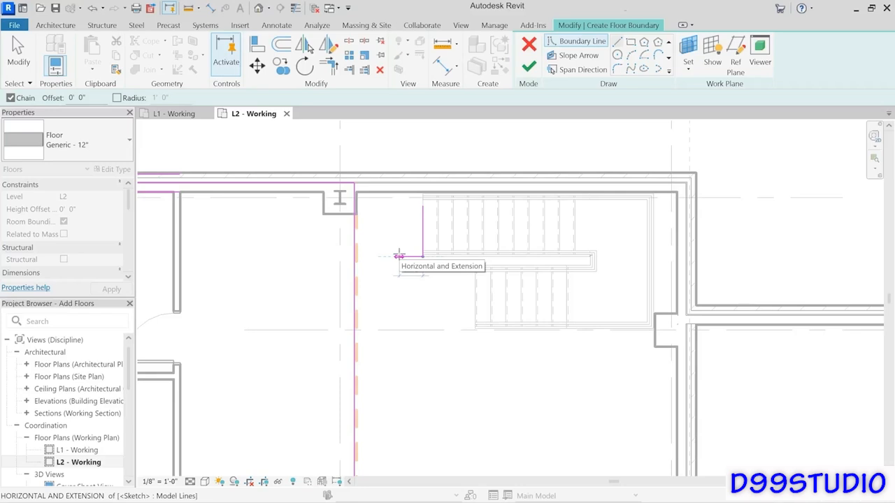
{"action": "type", "text": "1 6"}
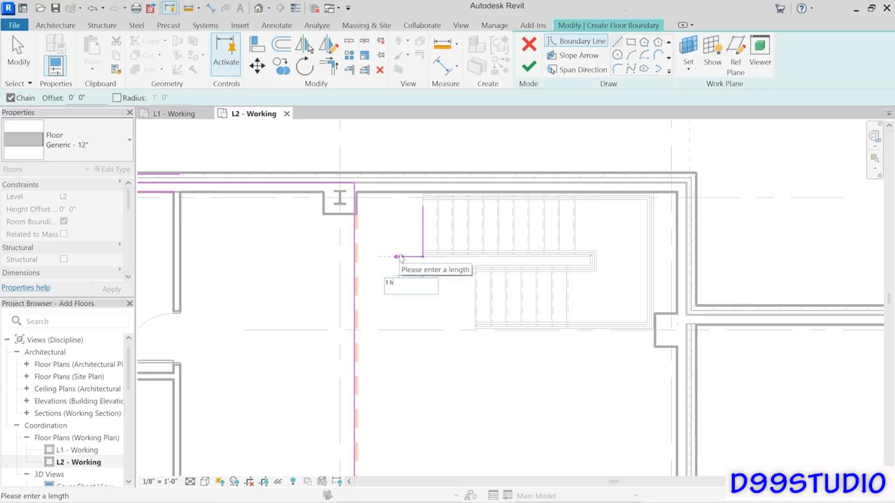
{"action": "key", "text": "Return"}
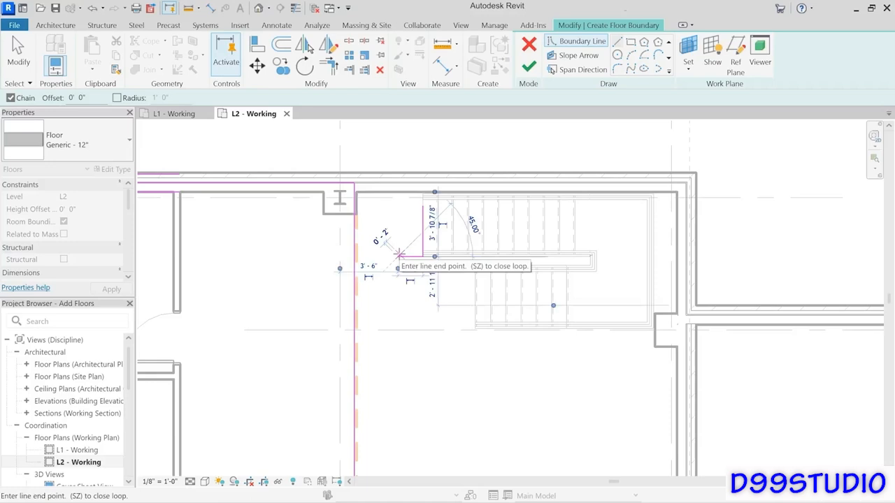
{"action": "left_click", "coordinate": [371, 282]}
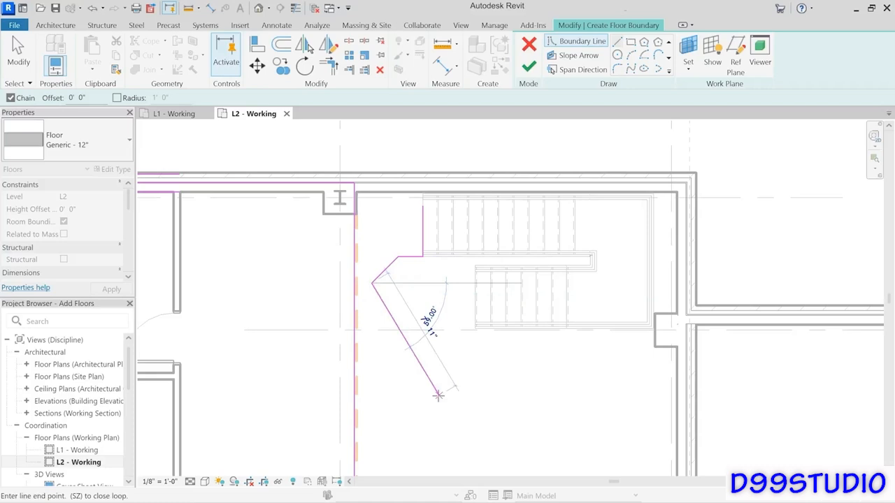
{"action": "left_click", "coordinate": [18, 56]}
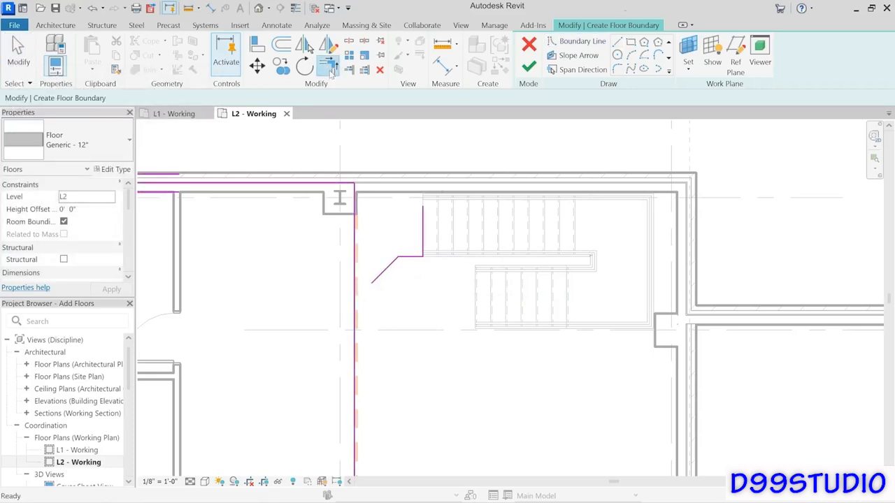
Step: Trim the north boundary line to the stair's vertical line and the diagonal to the long east boundary line, forming closed corners
{"action": "left_click", "coordinate": [330, 70]}
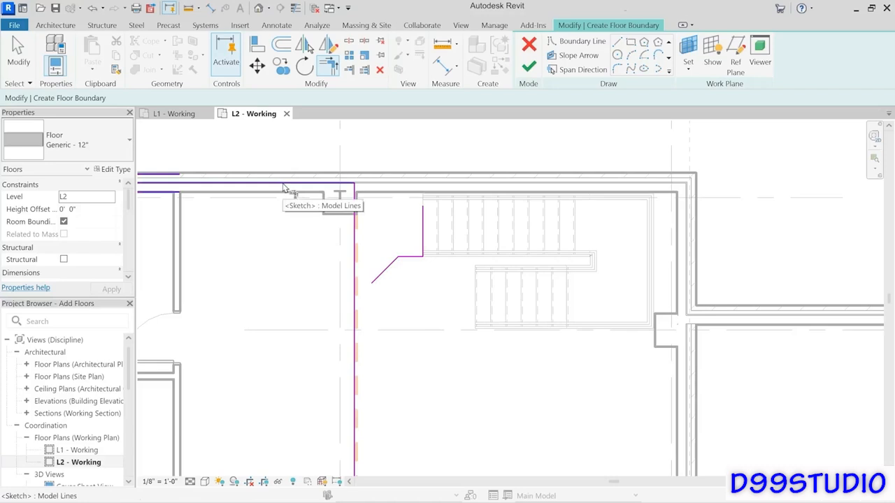
{"action": "left_click", "coordinate": [284, 187]}
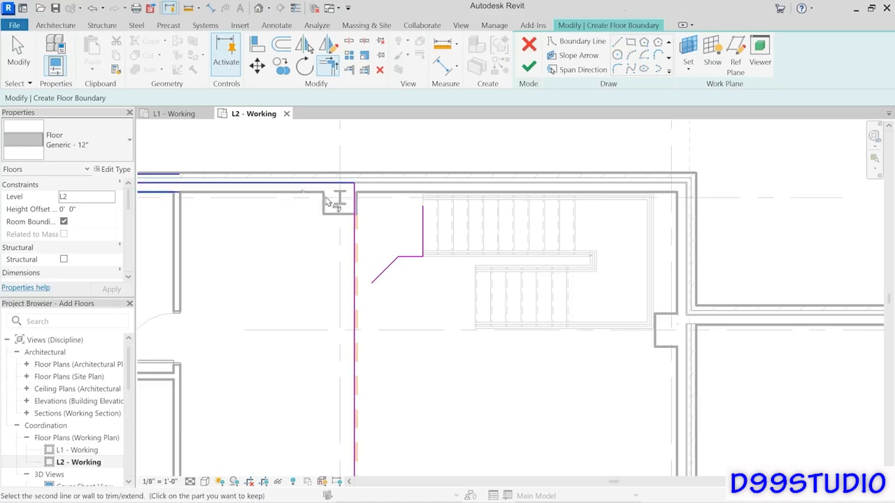
{"action": "left_click", "coordinate": [422, 228]}
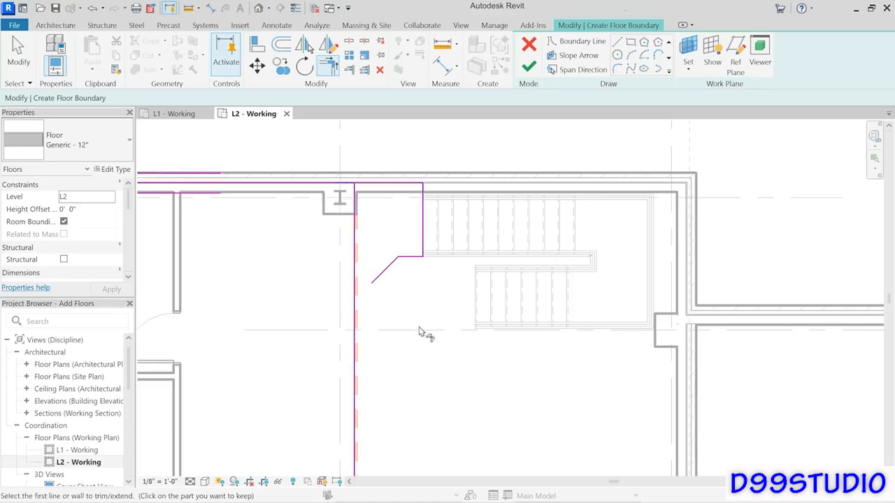
{"action": "left_click", "coordinate": [383, 280]}
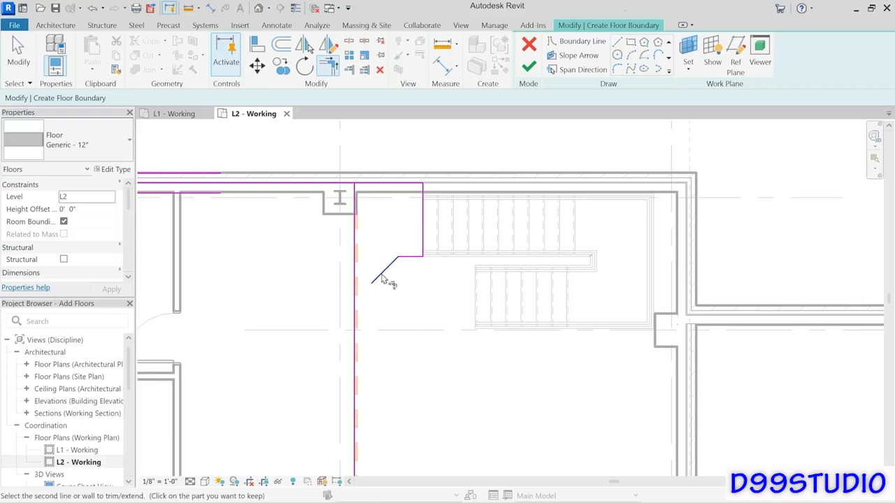
{"action": "left_click", "coordinate": [355, 388]}
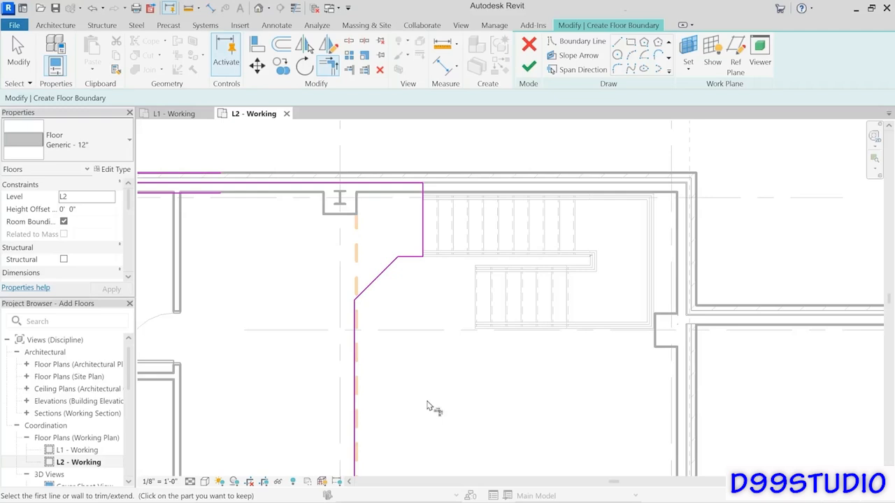
Step: Finish the L2 floor, attaching the walls below to its bottom and joining and cutting the overlapping wall geometry
{"action": "left_click", "coordinate": [529, 65]}
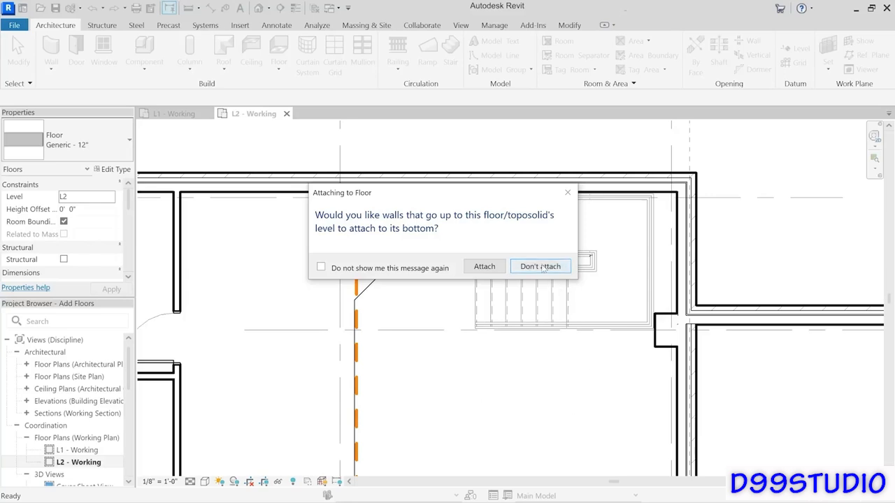
{"action": "left_click", "coordinate": [483, 274]}
{"action": "scroll", "coordinate": [467, 364], "scroll_direction": "down", "scroll_amount": 5}
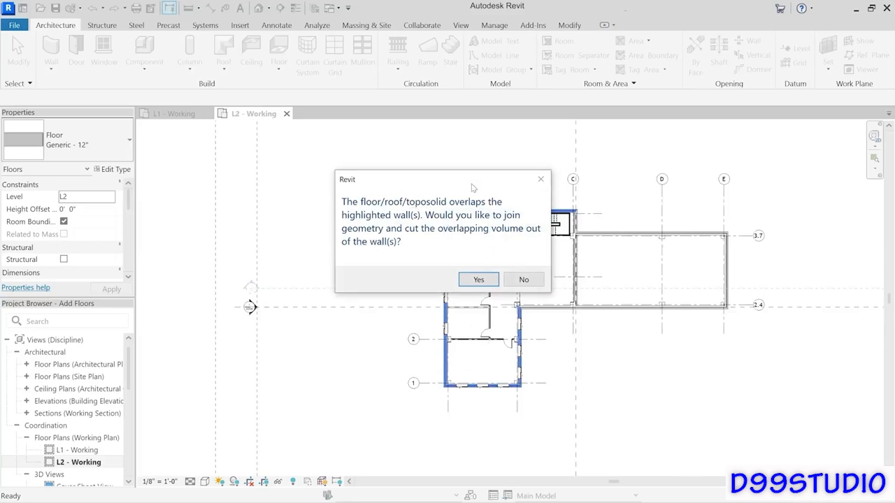
{"action": "left_click_drag", "start_coordinate": [453, 185], "coordinate": [312, 185]}
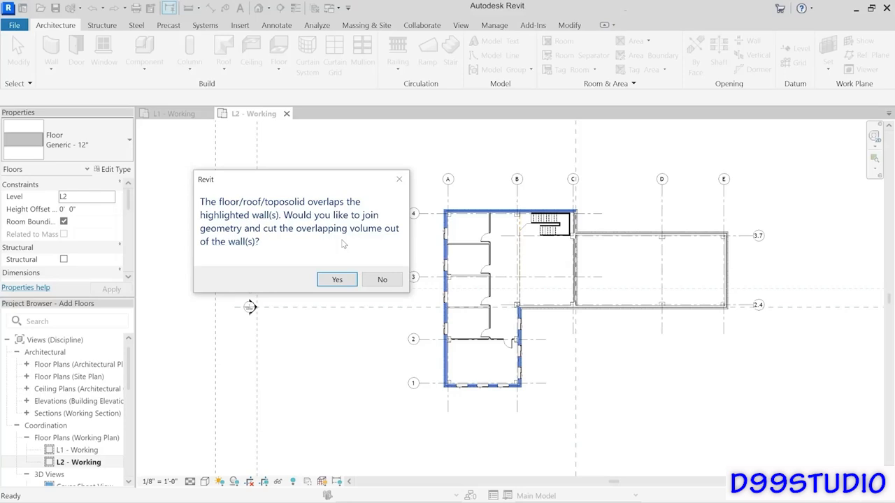
{"action": "left_click", "coordinate": [352, 285]}
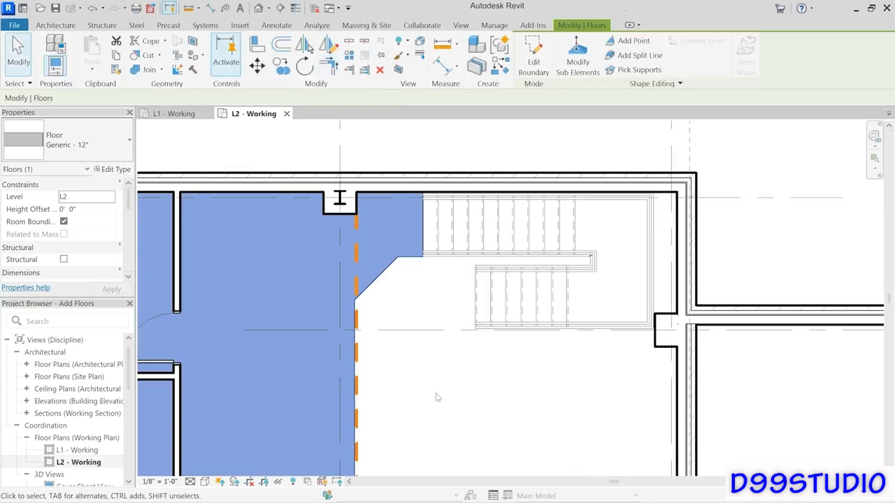
{"action": "scroll", "coordinate": [434, 396], "scroll_direction": "down", "scroll_amount": 4}
{"action": "scroll", "coordinate": [483, 387], "scroll_direction": "up", "scroll_amount": 2}
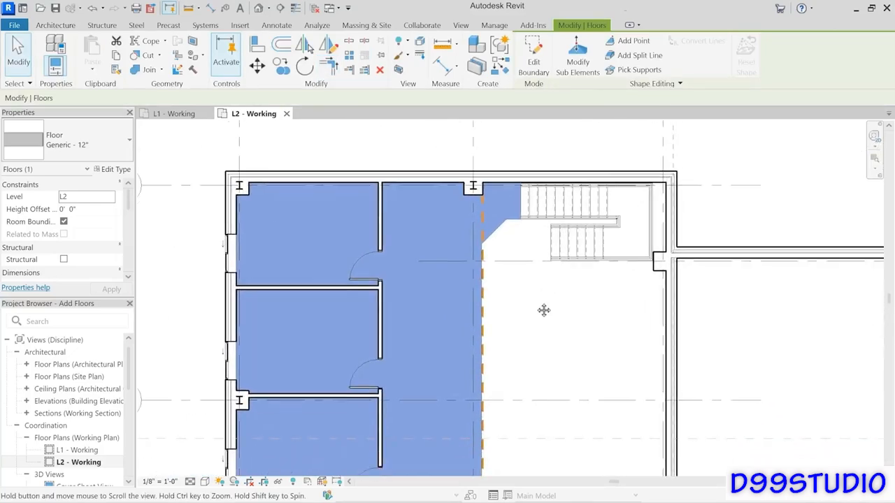
{"action": "key", "text": "Escape"}
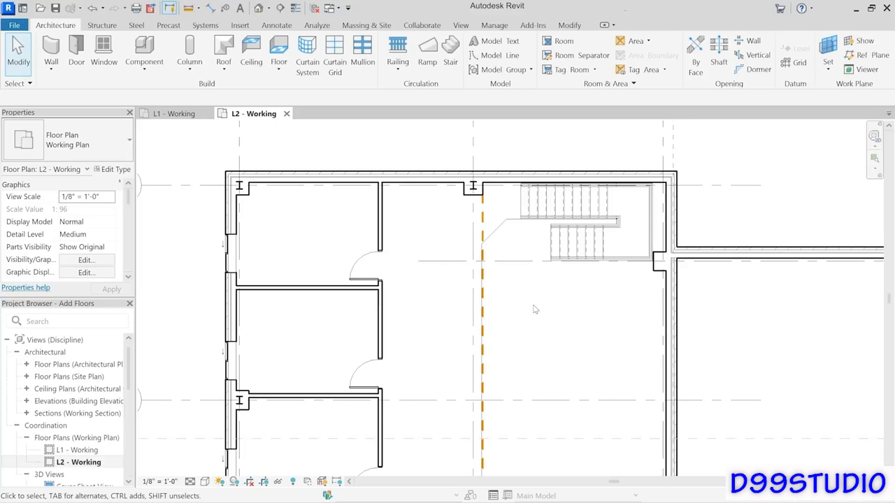
Step: Place a north-facing building section across the west part of the building, between grids 3 and 4
{"action": "left_click", "coordinate": [281, 9]}
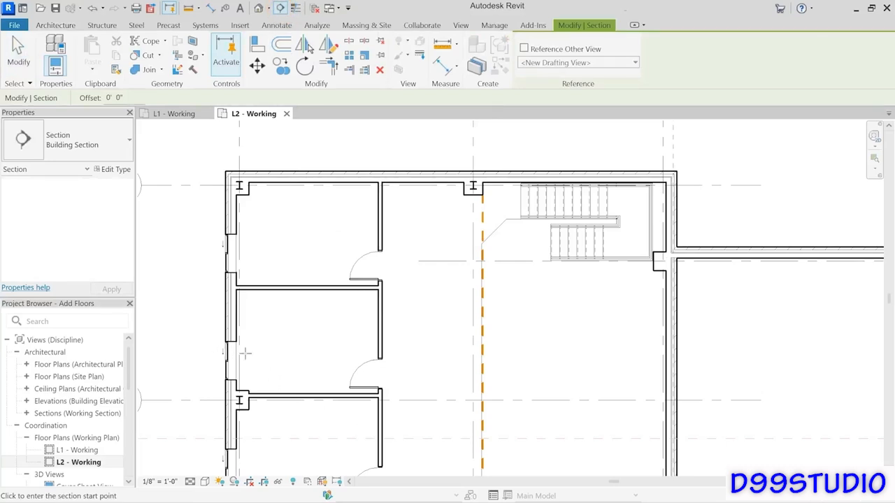
{"action": "left_click", "coordinate": [191, 353]}
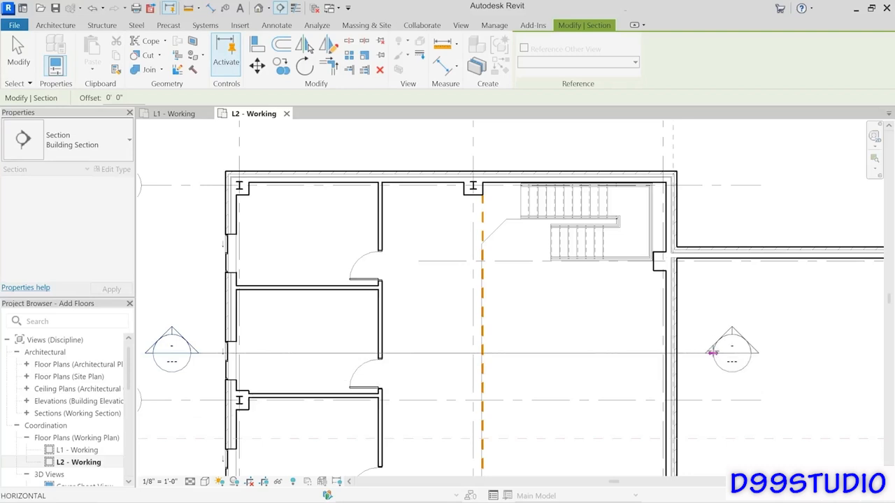
{"action": "left_click", "coordinate": [710, 352]}
{"action": "key", "text": "Escape"}
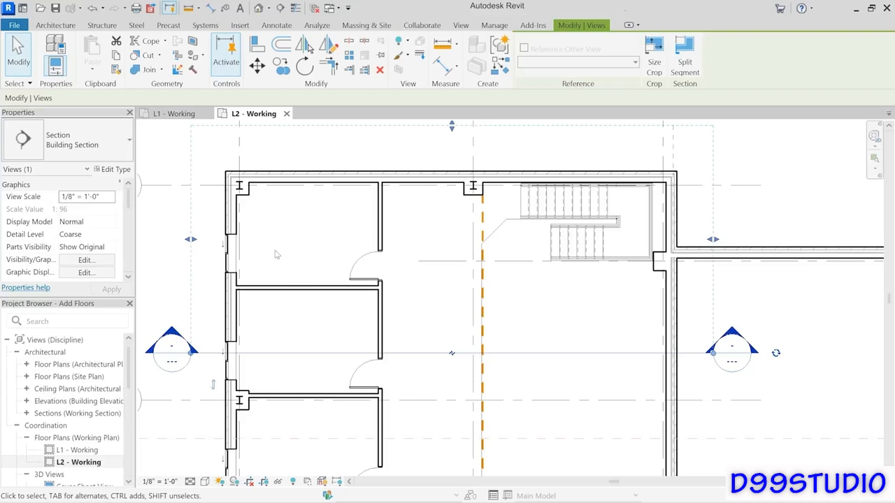
{"action": "left_click", "coordinate": [173, 298]}
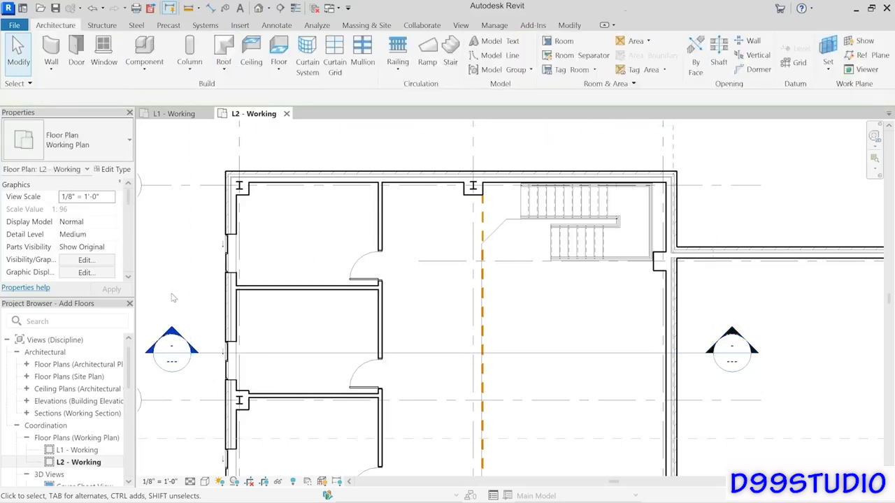
Step: Open the new building section's view and examine how the walls meet the L2 floor
{"action": "left_click", "coordinate": [281, 358]}
{"action": "right_click", "coordinate": [280, 358]}
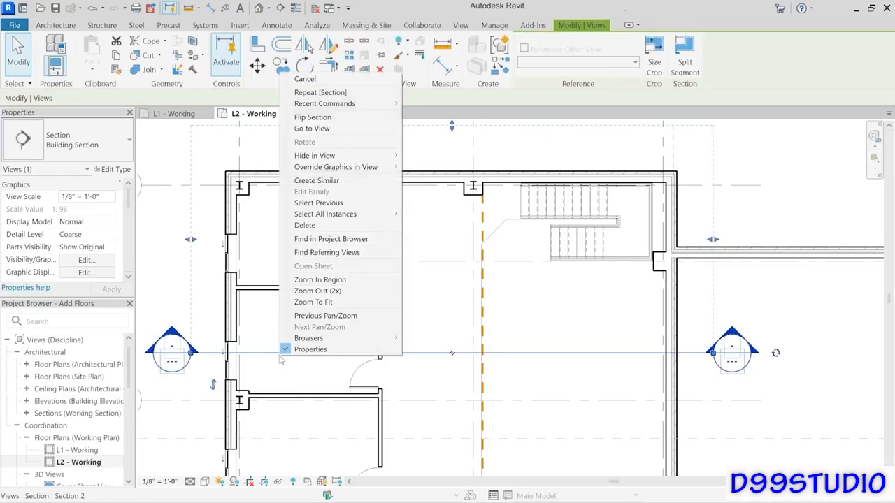
{"action": "left_click", "coordinate": [312, 128]}
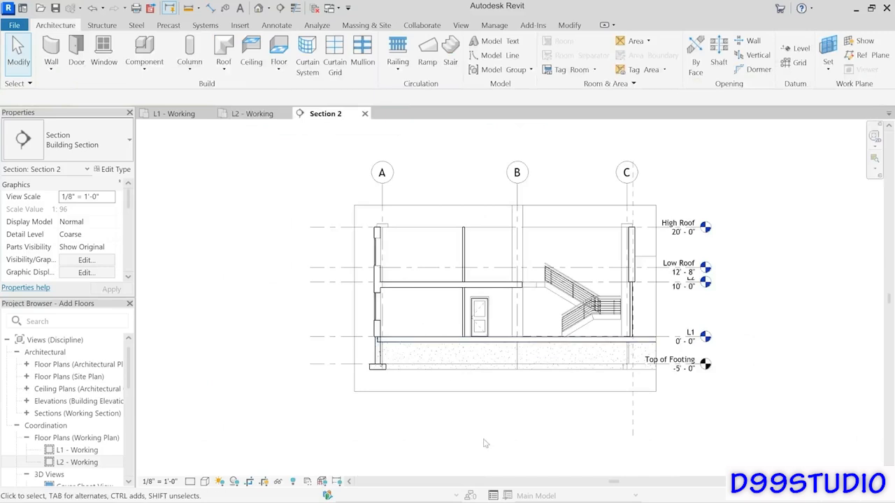
{"action": "scroll", "coordinate": [484, 308], "scroll_direction": "up", "scroll_amount": 3}
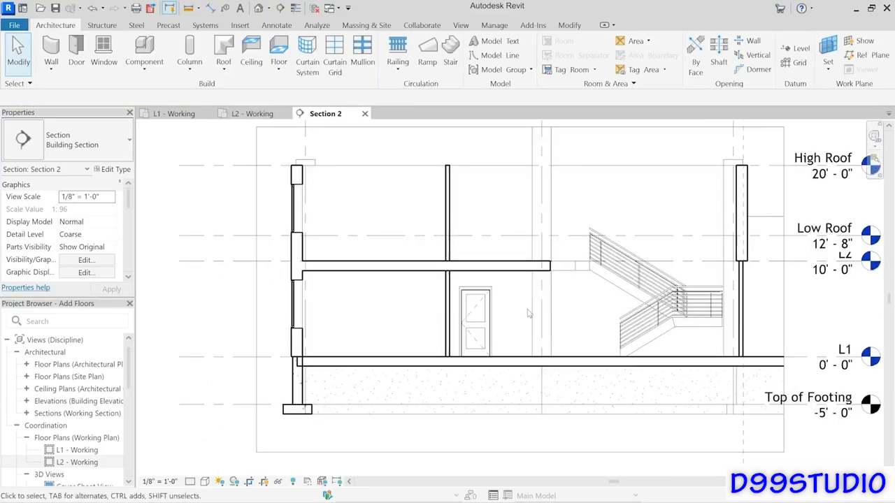
{"action": "middle_click_drag", "start_coordinate": [535, 309], "coordinate": [473, 324]}
{"action": "scroll", "coordinate": [325, 323], "scroll_direction": "up", "scroll_amount": 1}
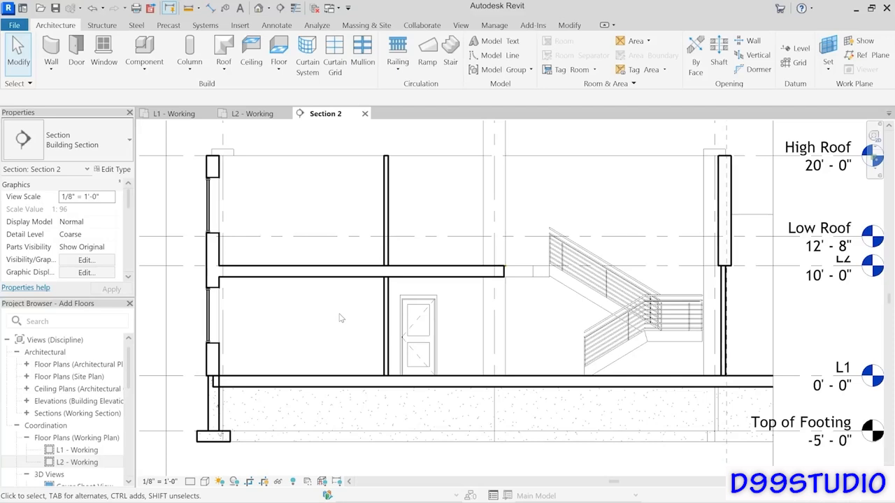
Step: Detach the top of the L1 interior partition wall from the L2 floor
{"action": "left_click", "coordinate": [386, 325]}
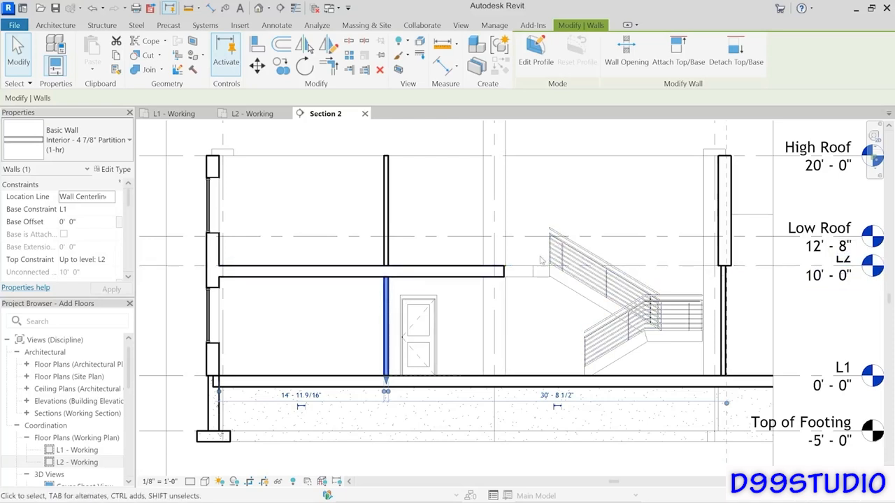
{"action": "left_click", "coordinate": [730, 64]}
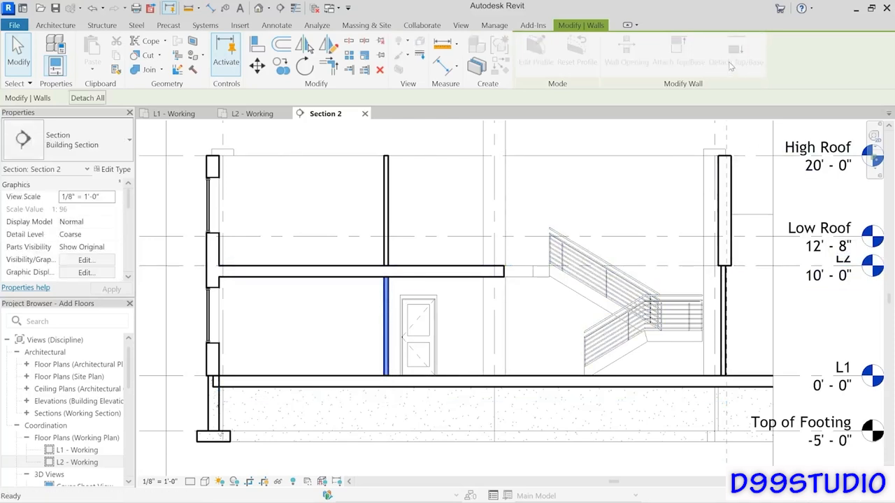
{"action": "left_click", "coordinate": [408, 274]}
{"action": "left_click", "coordinate": [350, 313]}
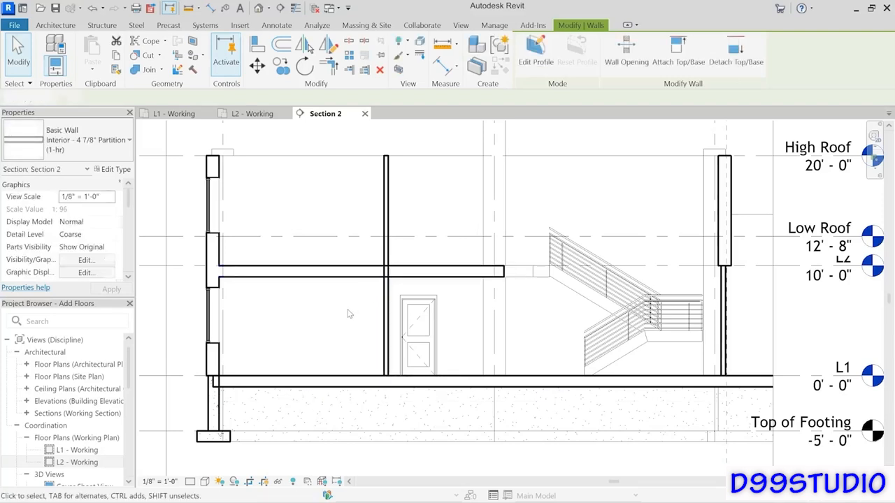
Step: Attach the top of the L1 interior partition wall to the L2 floor
{"action": "left_click", "coordinate": [387, 290]}
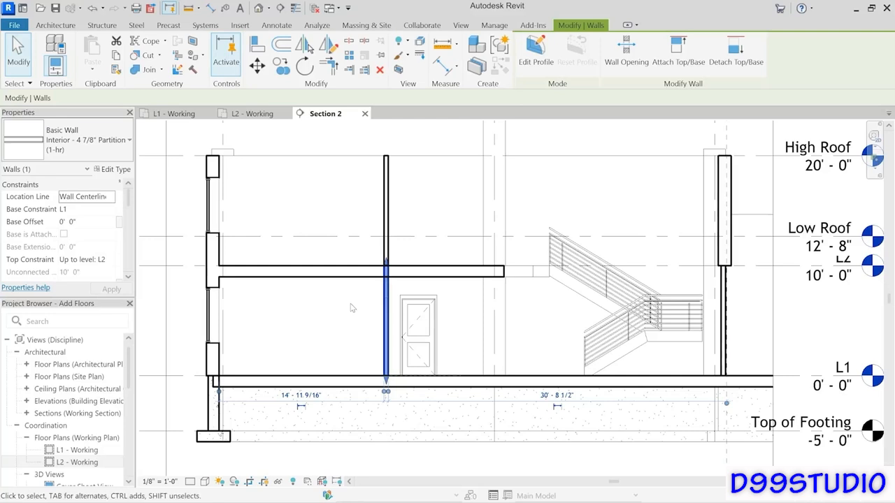
{"action": "left_click", "coordinate": [679, 62]}
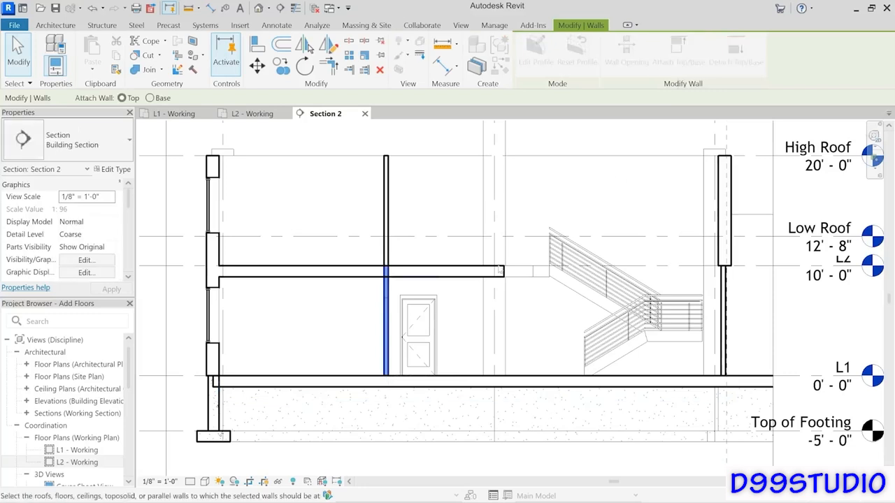
{"action": "left_click", "coordinate": [428, 277]}
{"action": "left_click", "coordinate": [342, 315]}
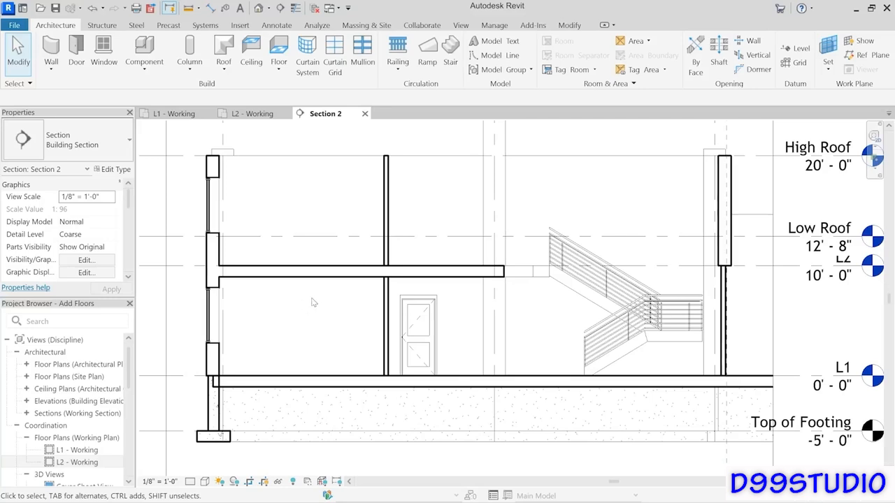
Step: Examine how the exterior wall meets the L2 floor and how the L1 floor overlaps the foundation wall
{"action": "left_click", "coordinate": [212, 279]}
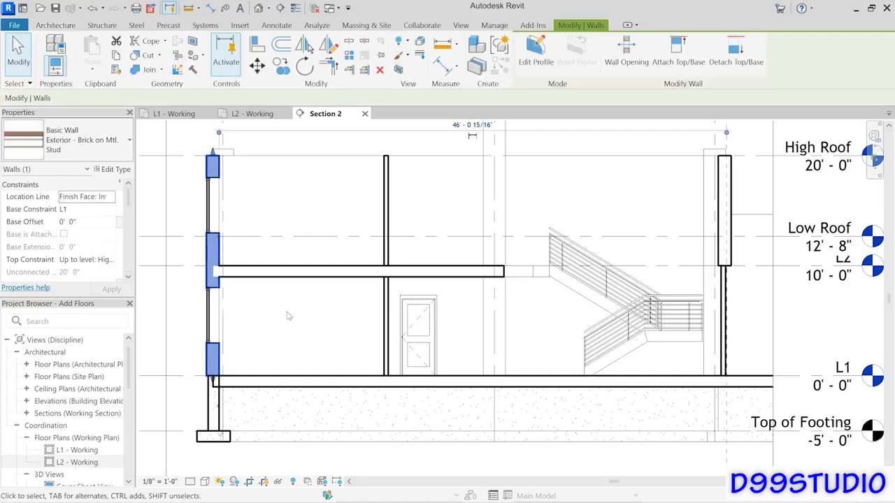
{"action": "left_click", "coordinate": [250, 282]}
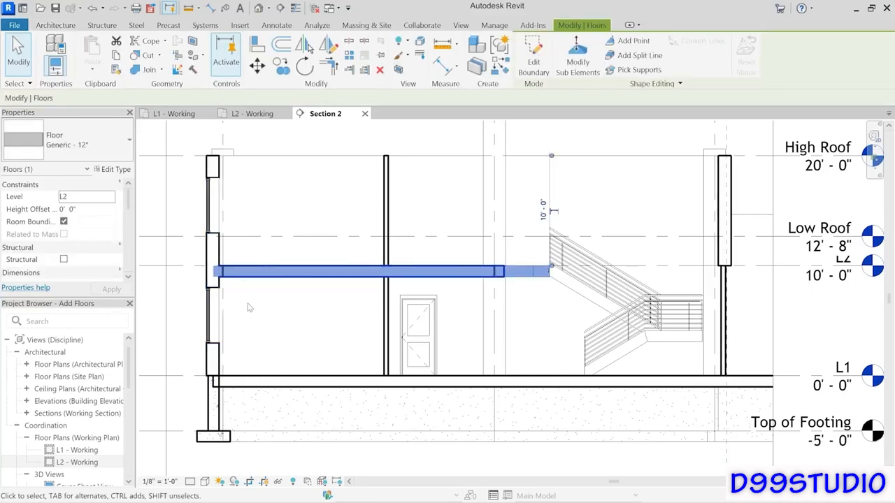
{"action": "left_click", "coordinate": [207, 281]}
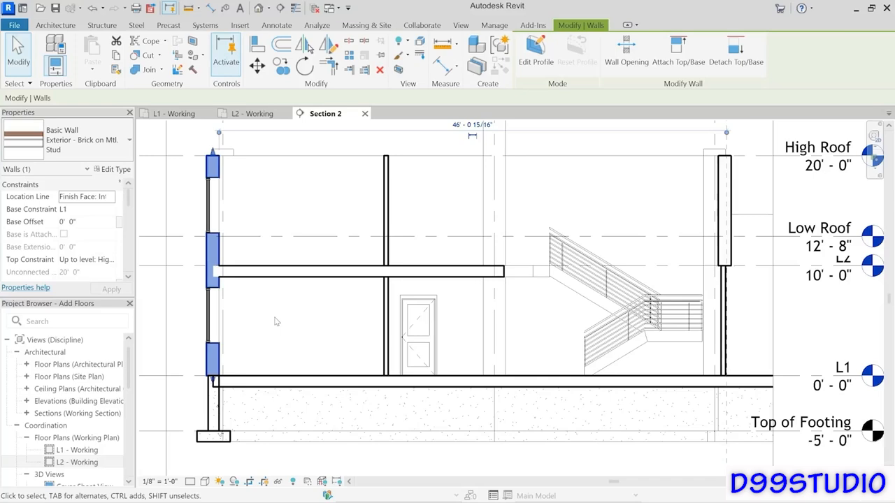
{"action": "left_click", "coordinate": [243, 320]}
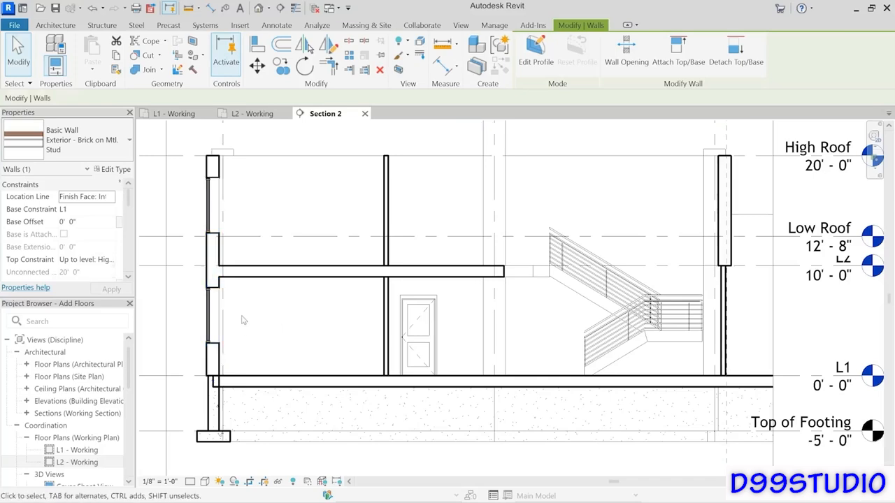
{"action": "scroll", "coordinate": [214, 390], "scroll_direction": "up", "scroll_amount": 3}
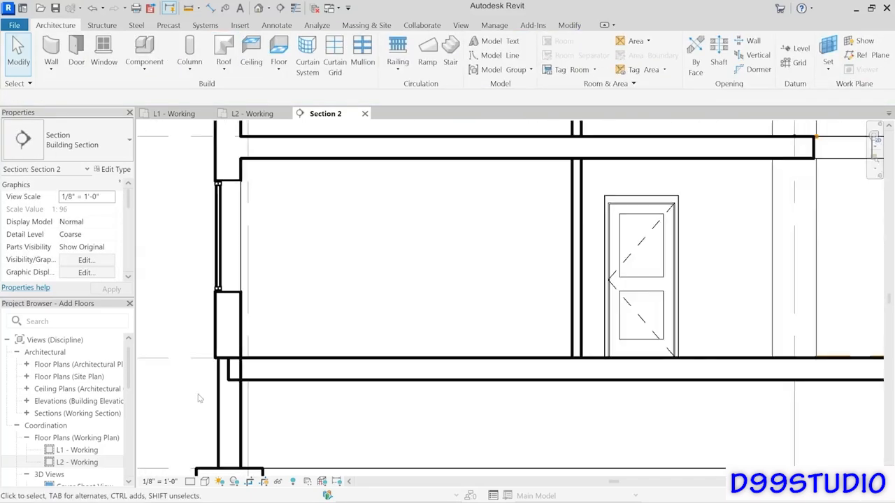
{"action": "left_click", "coordinate": [240, 396]}
{"action": "left_click", "coordinate": [230, 369]}
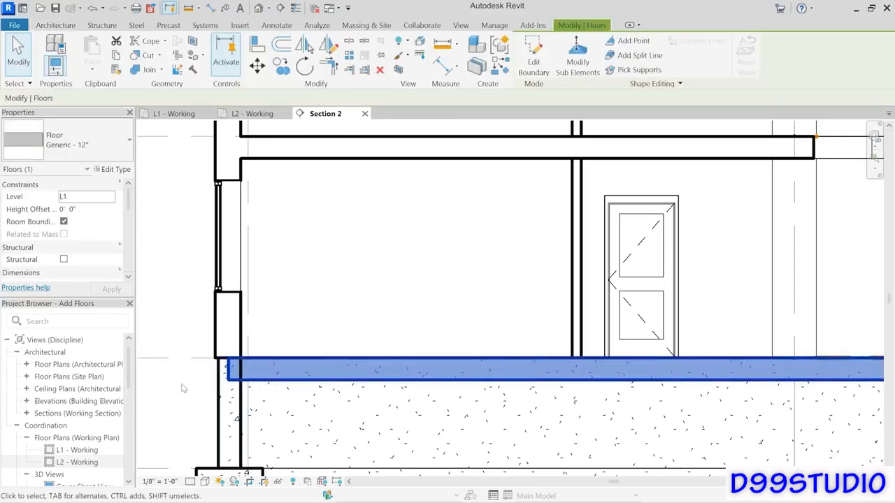
{"action": "left_click", "coordinate": [201, 401]}
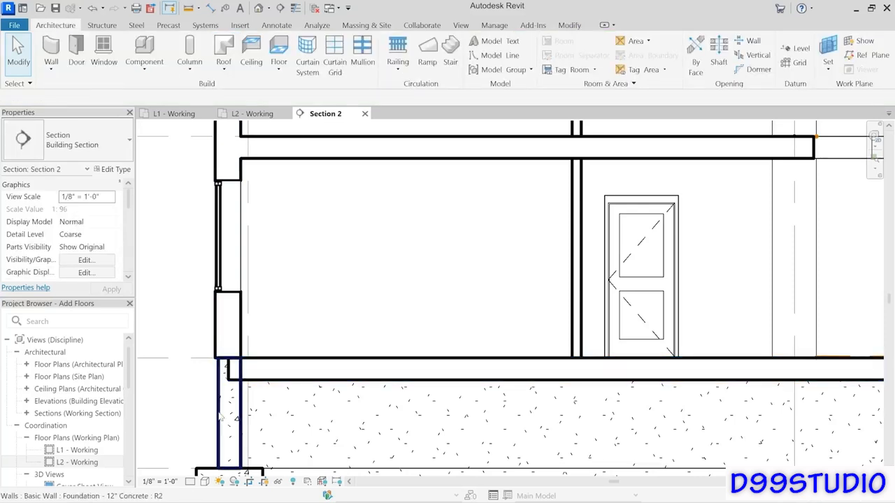
Step: Attach the top of the 12" concrete foundation wall to the L1 floor
{"action": "left_click", "coordinate": [220, 417]}
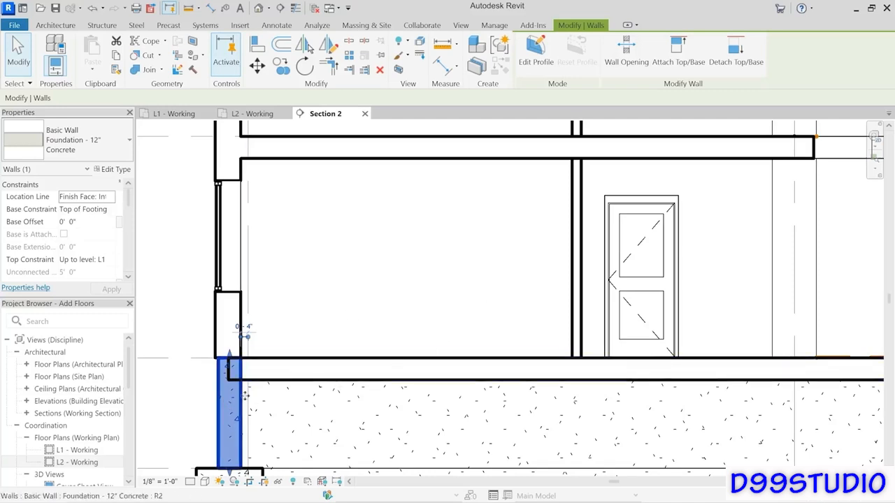
{"action": "left_click", "coordinate": [677, 49]}
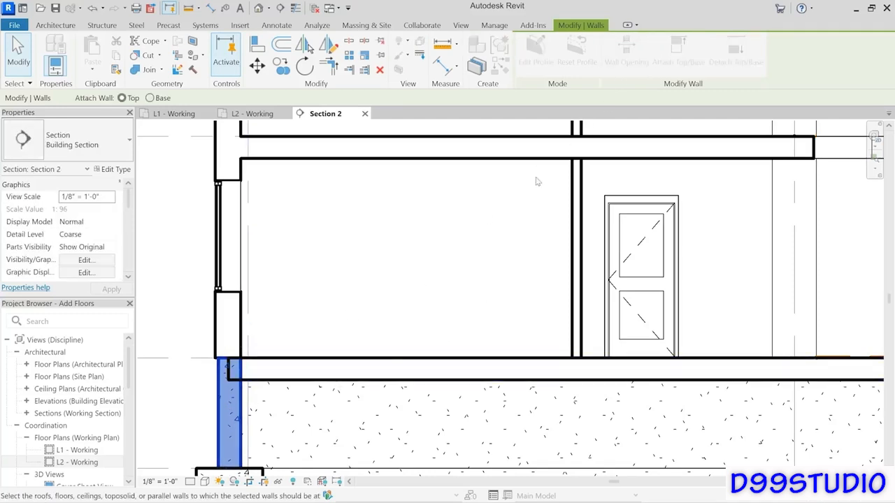
{"action": "left_click", "coordinate": [303, 368]}
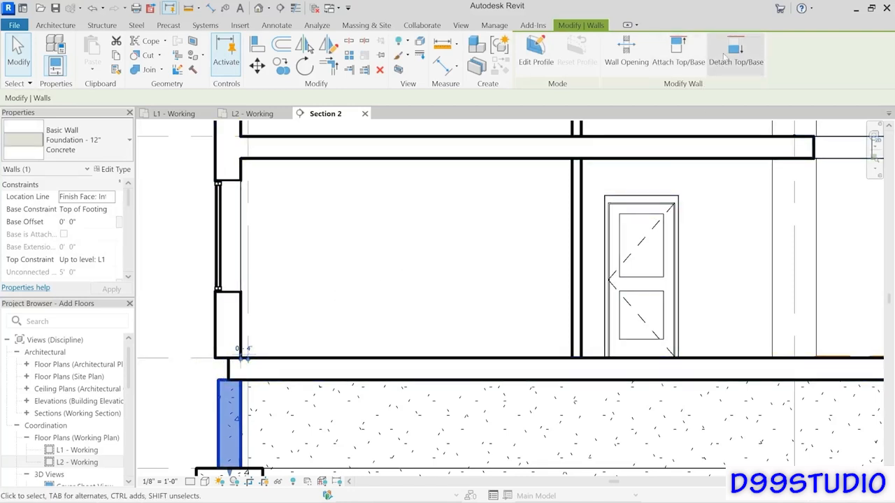
Step: Detach the top of the foundation wall from the L1 floor
{"action": "left_click", "coordinate": [724, 59]}
{"action": "left_click", "coordinate": [349, 369]}
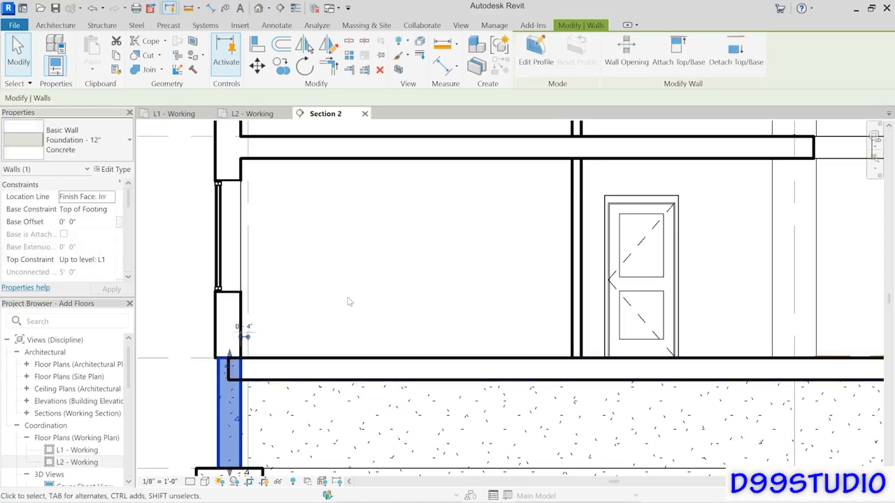
{"action": "left_click", "coordinate": [344, 305]}
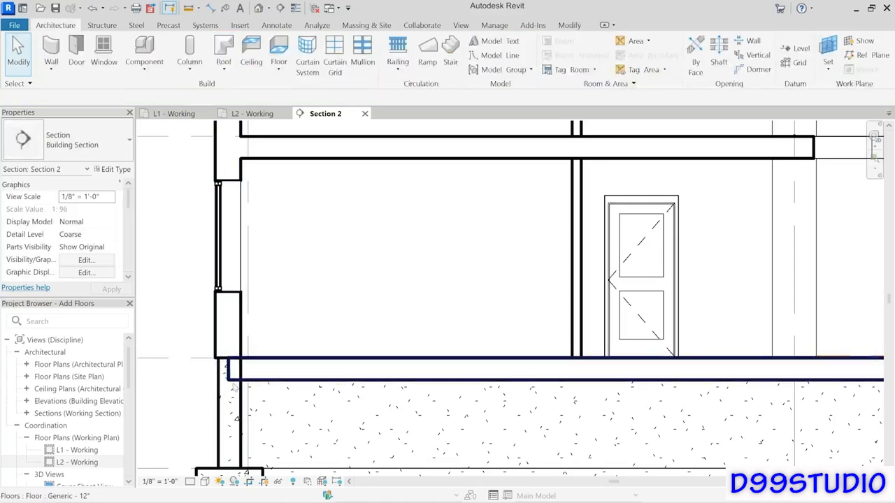
Step: Join the geometry of the foundation wall and the L1 floor
{"action": "left_click", "coordinate": [569, 26]}
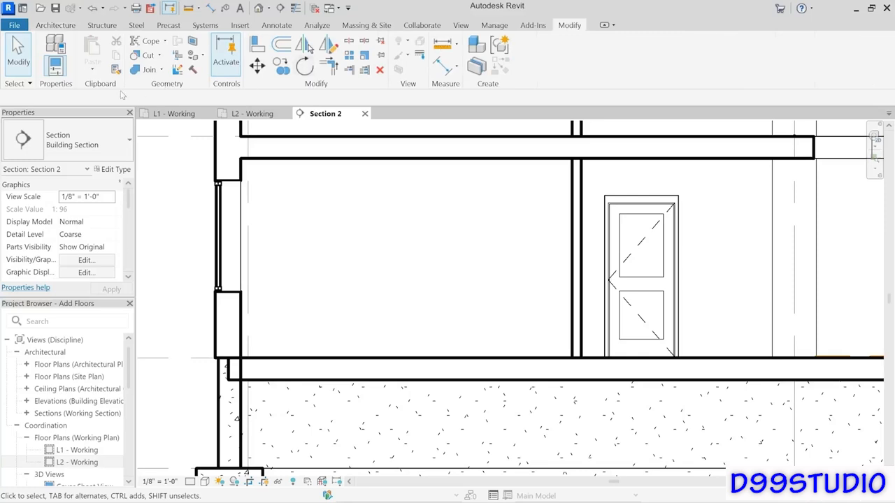
{"action": "left_click", "coordinate": [142, 71]}
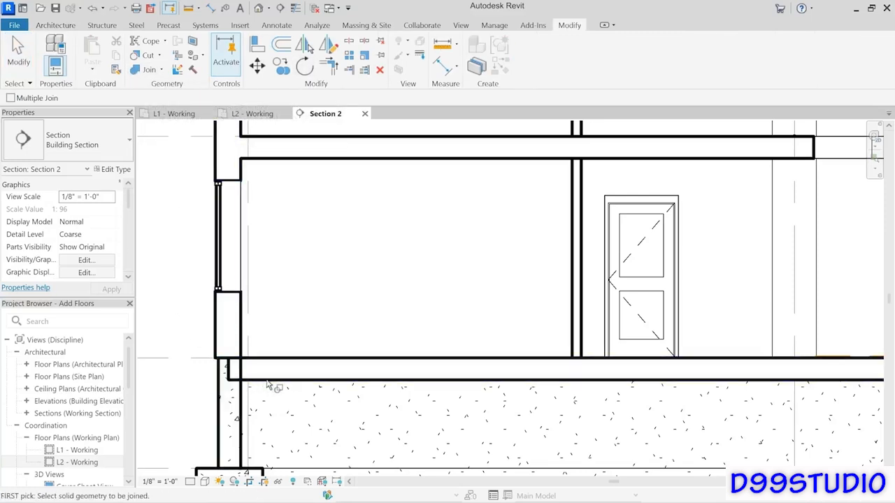
{"action": "left_click", "coordinate": [223, 394]}
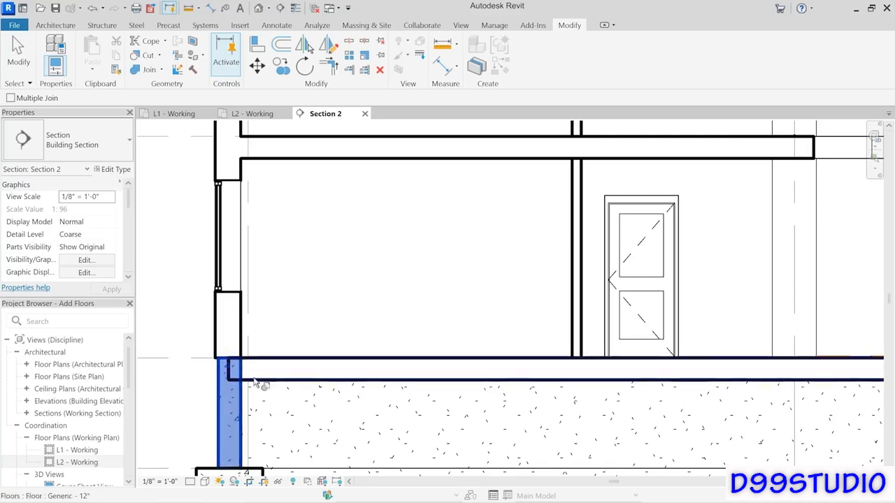
{"action": "left_click", "coordinate": [262, 385]}
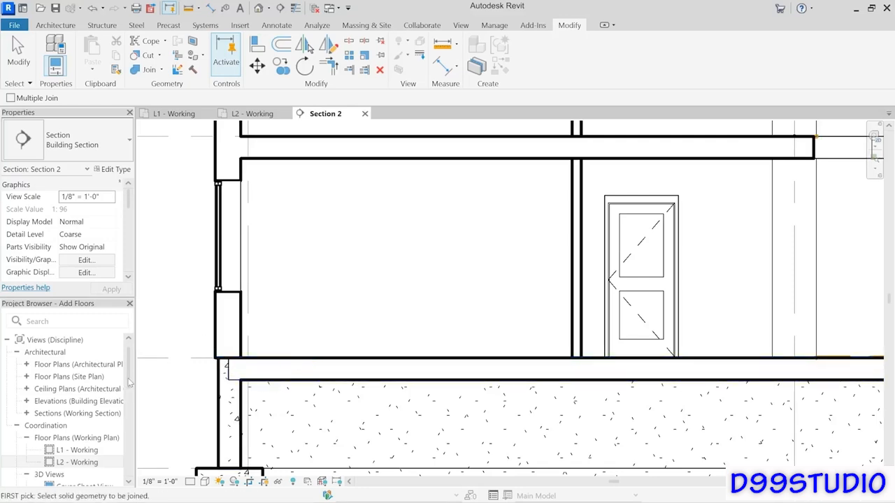
{"action": "left_click", "coordinate": [19, 52]}
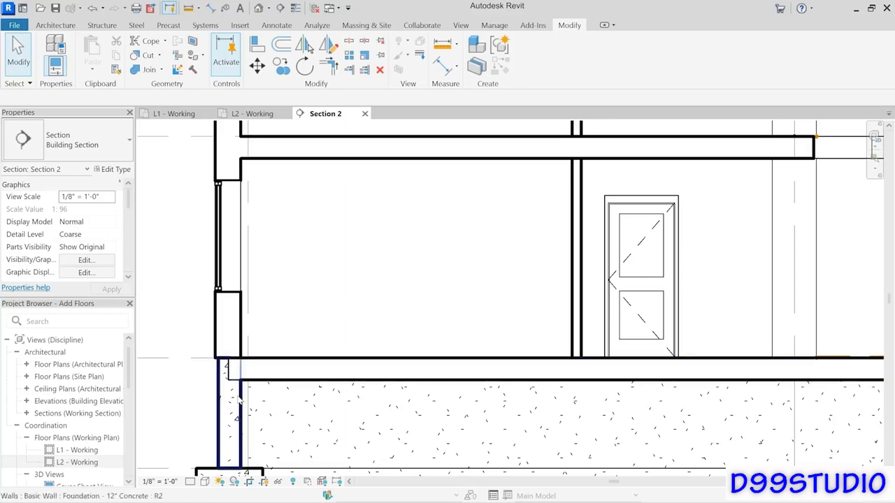
Step: Switch the join order between the foundation wall and the L1 floor
{"action": "left_click", "coordinate": [161, 70]}
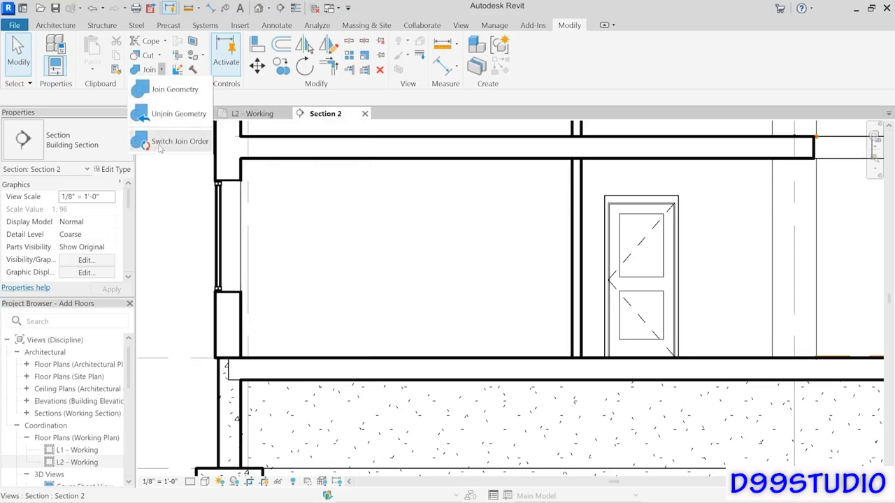
{"action": "left_click", "coordinate": [168, 142]}
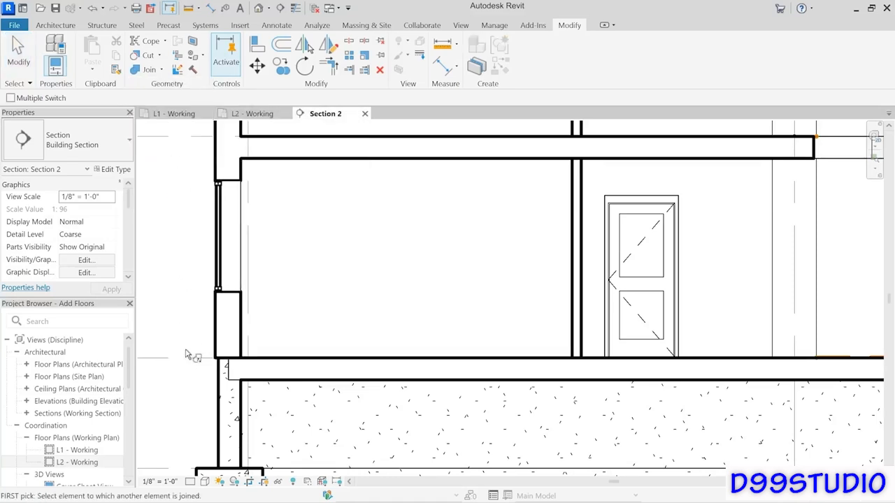
{"action": "left_click", "coordinate": [221, 397]}
{"action": "left_click", "coordinate": [230, 372]}
{"action": "left_click", "coordinate": [18, 52]}
{"action": "scroll", "coordinate": [373, 280], "scroll_direction": "down", "scroll_amount": 2}
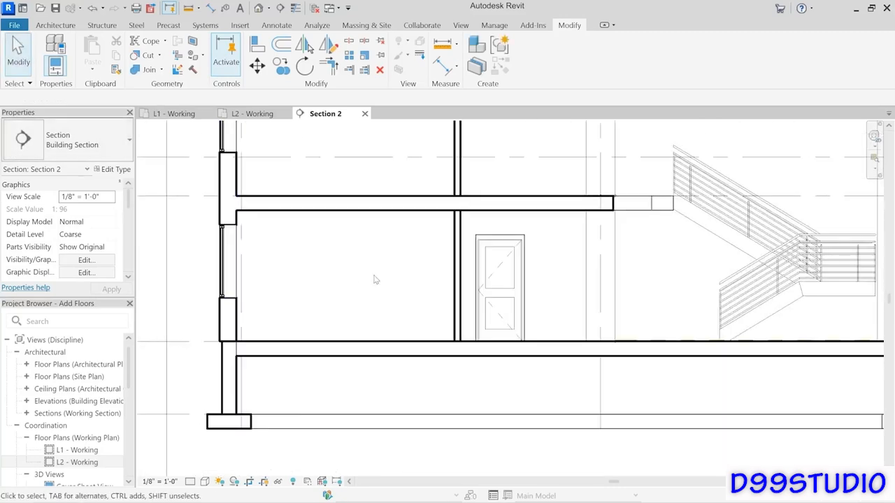
{"action": "middle_click_drag", "start_coordinate": [359, 270], "coordinate": [382, 296]}
{"action": "scroll", "coordinate": [382, 297], "scroll_direction": "down", "scroll_amount": 1}
{"action": "scroll", "coordinate": [391, 300], "scroll_direction": "down", "scroll_amount": 1}
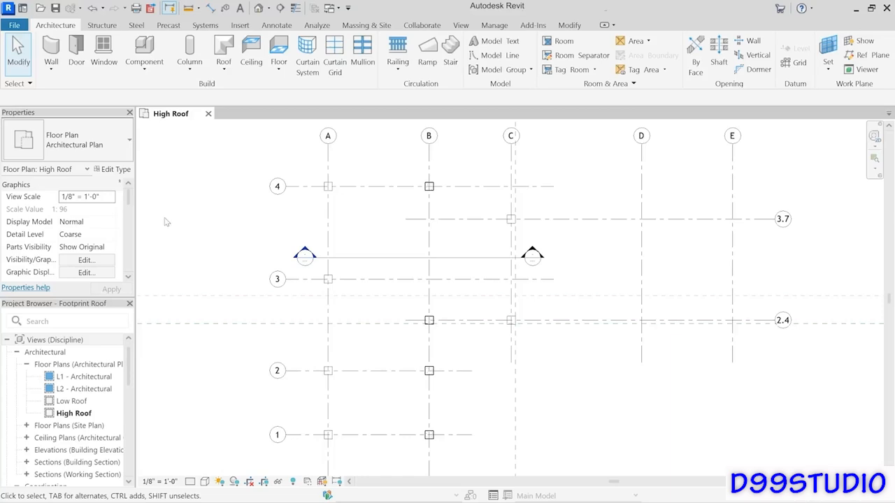
Step: Set the underlay base level of the High Roof floor plan to L2
{"action": "left_click_drag", "start_coordinate": [130, 199], "coordinate": [131, 212]}
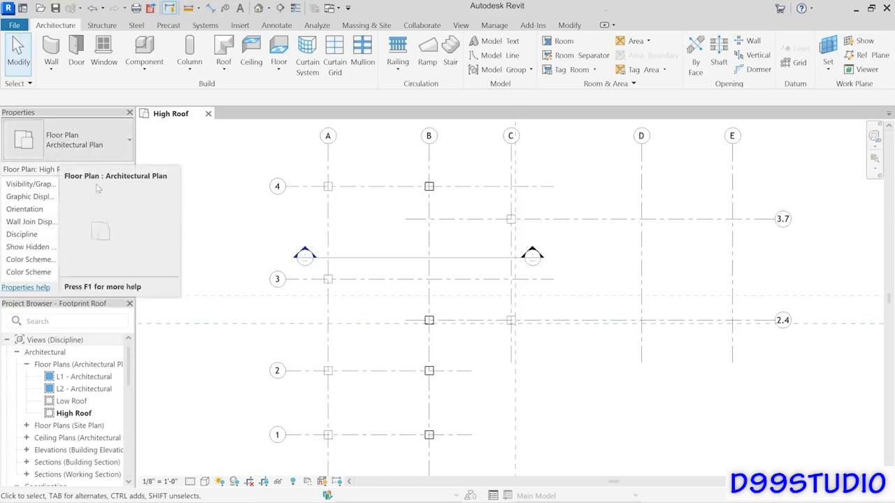
{"action": "left_click_drag", "start_coordinate": [129, 218], "coordinate": [129, 231]}
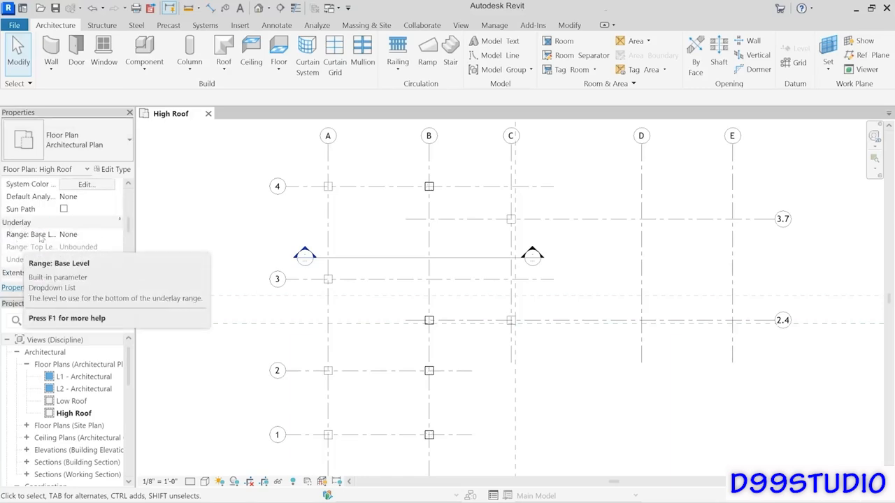
{"action": "left_click", "coordinate": [98, 239]}
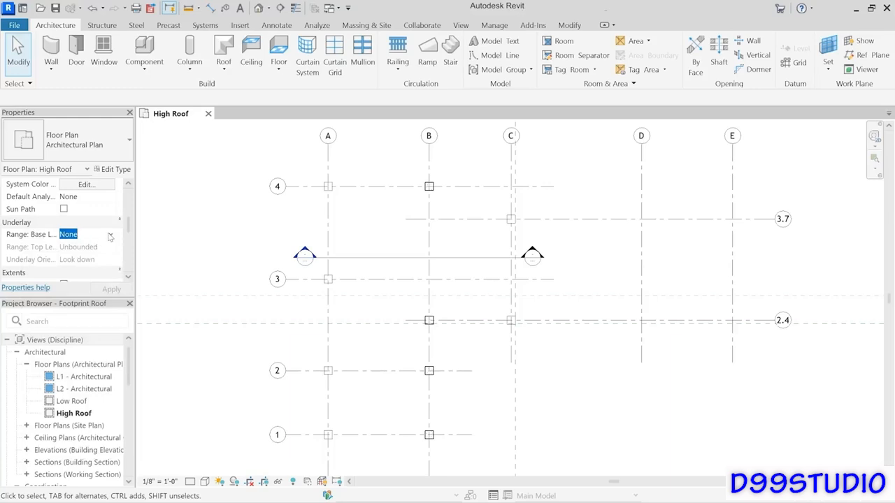
{"action": "left_click", "coordinate": [110, 235]}
{"action": "left_click", "coordinate": [70, 270]}
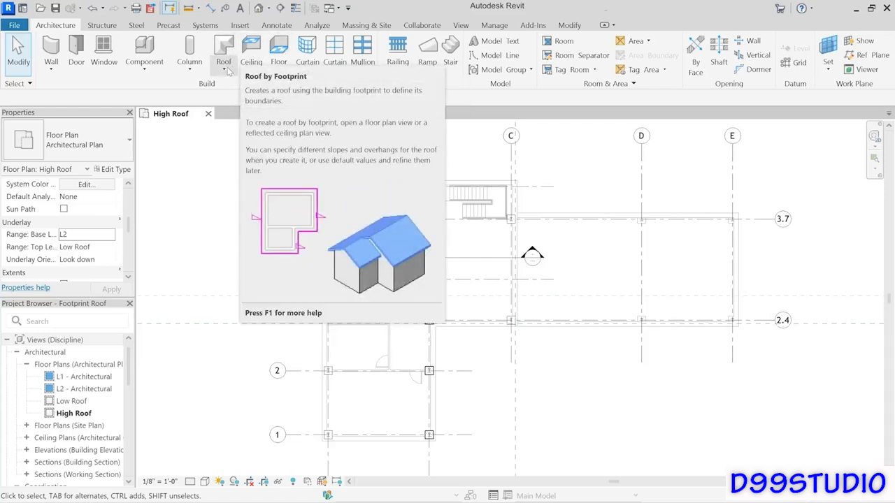
Step: Start a roof by footprint with the Generic - 9" type and a 2' 0" overhang
{"action": "left_click", "coordinate": [225, 66]}
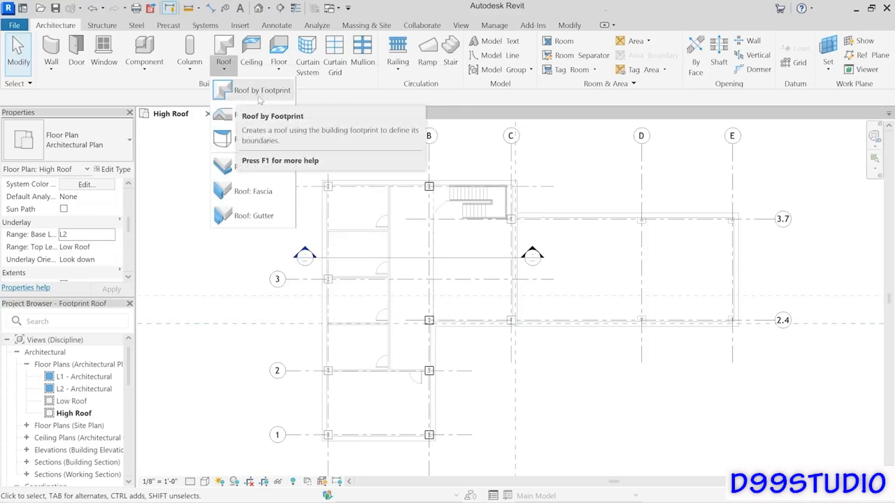
{"action": "left_click", "coordinate": [244, 93]}
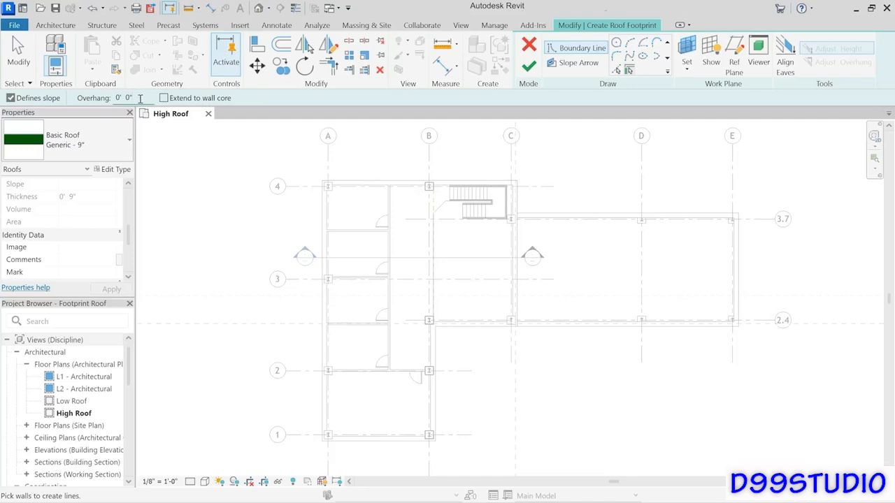
{"action": "left_click", "coordinate": [112, 97]}
{"action": "type", "text": "2"}
{"action": "key", "text": "Return"}
{"action": "left_click", "coordinate": [70, 139]}
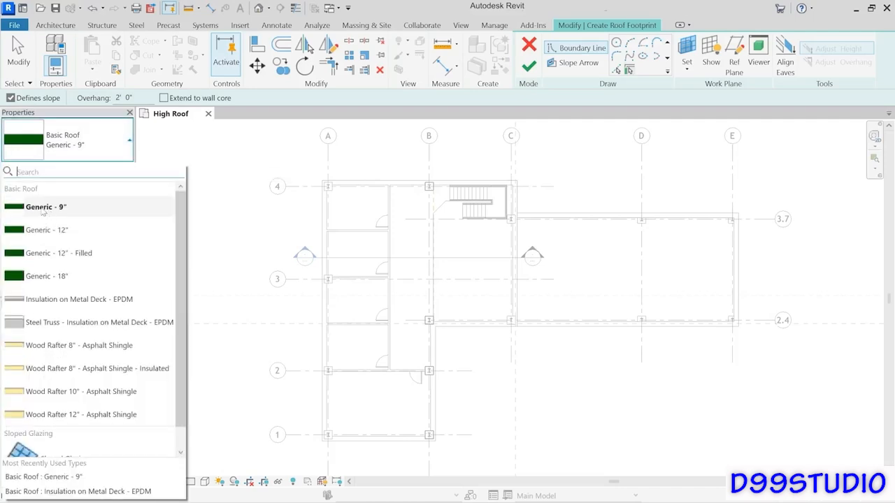
{"action": "left_click", "coordinate": [51, 116]}
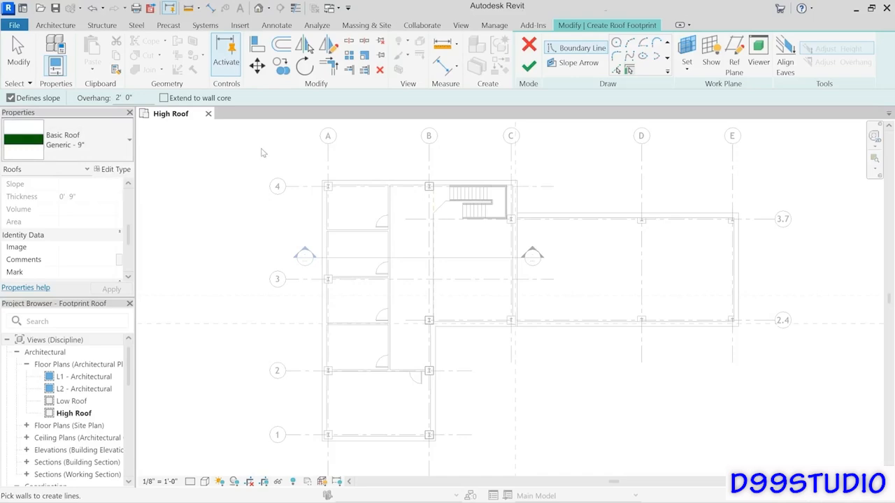
Step: Pick the exterior walls along grids 4, A, 1 and C as sloped roof boundary lines with 2' 0" overhang
{"action": "left_click", "coordinate": [378, 186]}
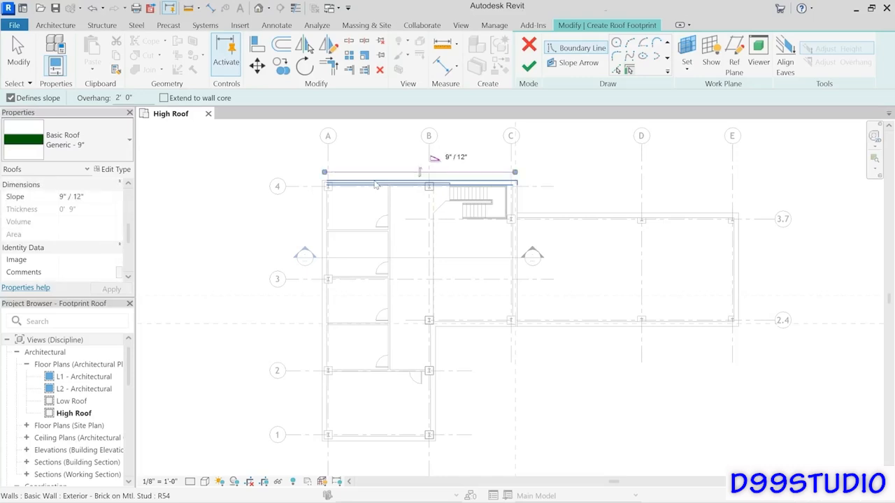
{"action": "left_click", "coordinate": [324, 243]}
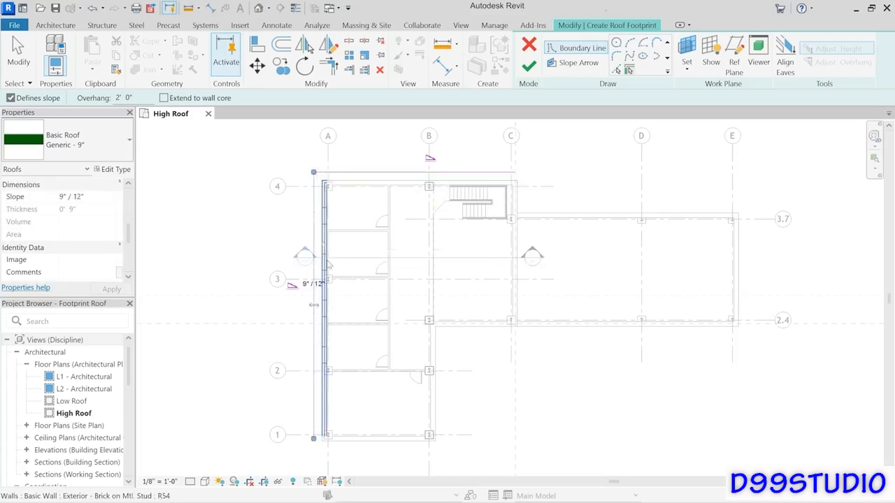
{"action": "left_click", "coordinate": [376, 445]}
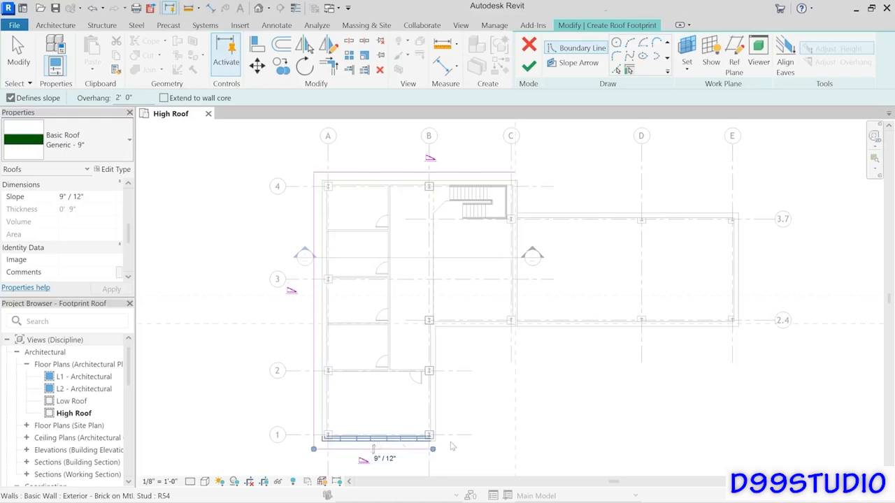
{"action": "left_click", "coordinate": [520, 294]}
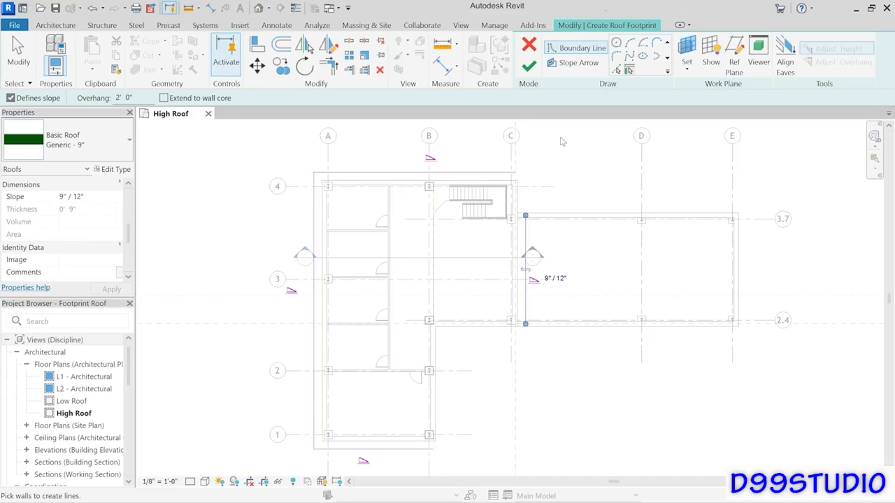
Step: Trim the boundary lines at the open corners into a closed rectangle and finish the roof sketch
{"action": "left_click", "coordinate": [330, 67]}
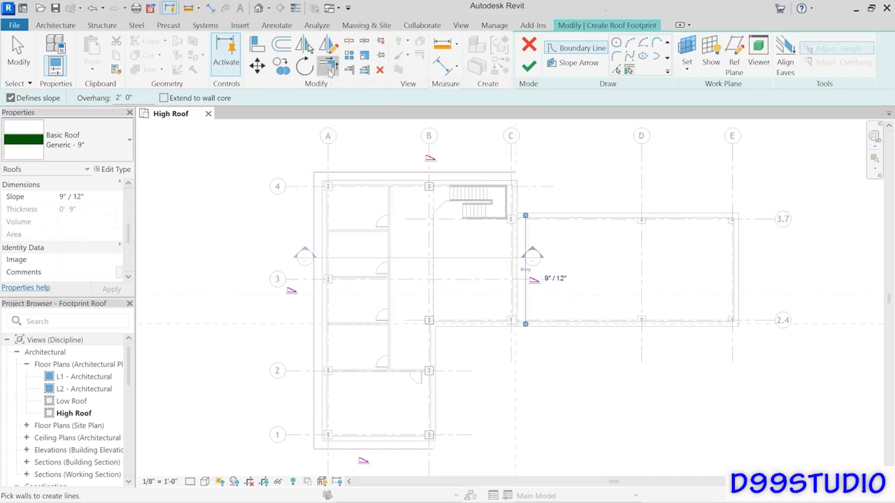
{"action": "left_click", "coordinate": [461, 180]}
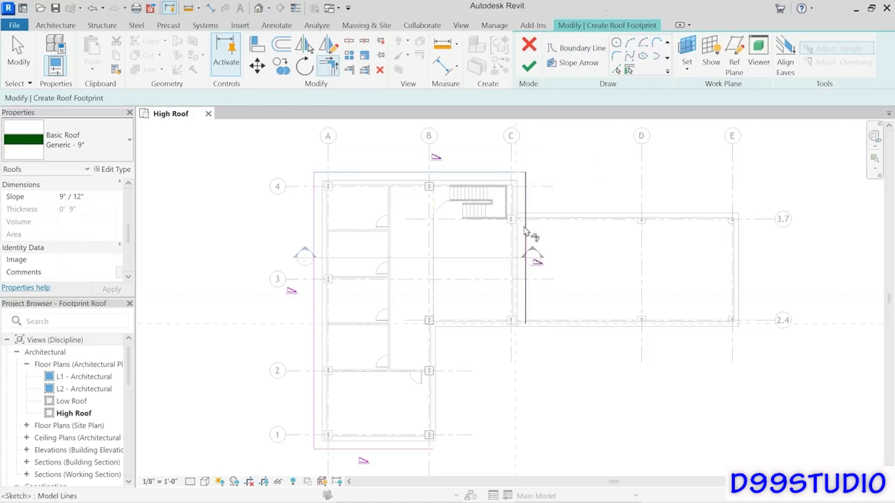
{"action": "left_click", "coordinate": [526, 259]}
{"action": "left_click", "coordinate": [526, 301]}
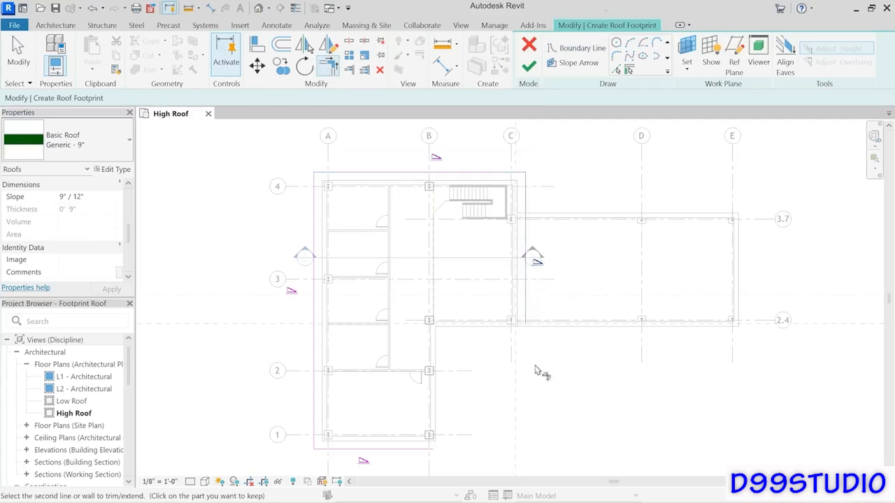
{"action": "left_click", "coordinate": [439, 447]}
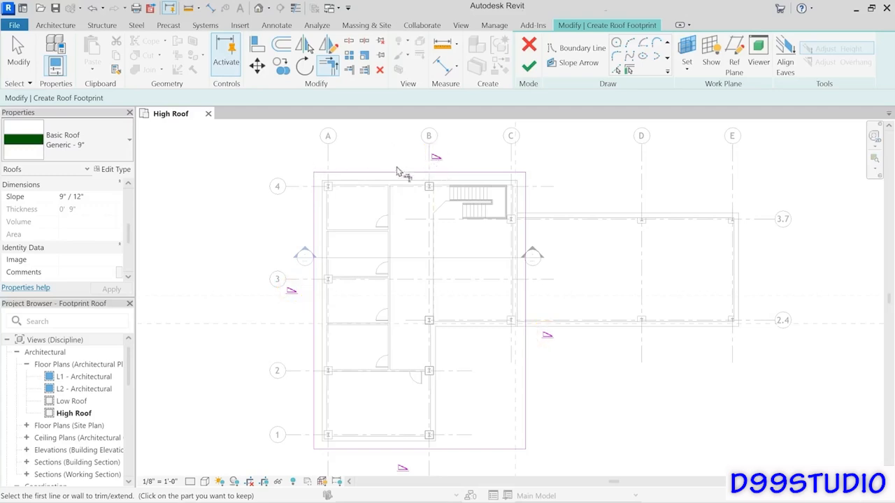
{"action": "left_click", "coordinate": [529, 67]}
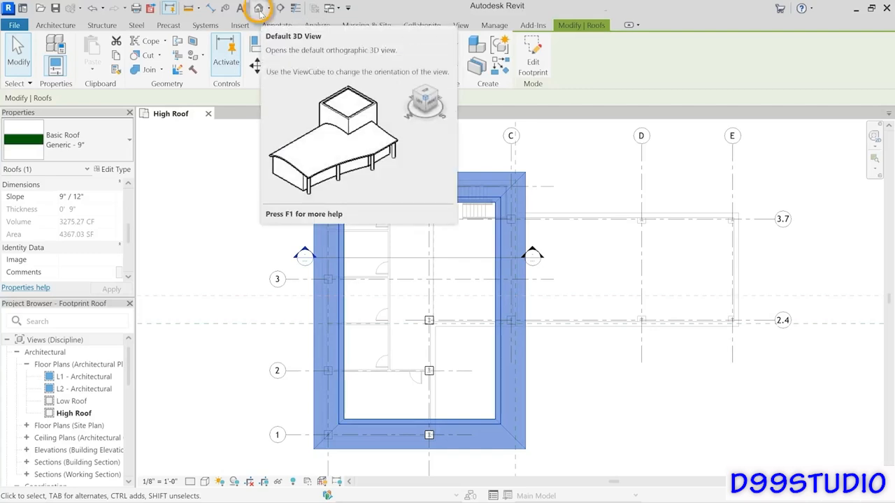
Step: Open the default 3D view and examine the new roof over the two-story part of the building
{"action": "left_click", "coordinate": [259, 8]}
{"action": "left_click", "coordinate": [383, 204]}
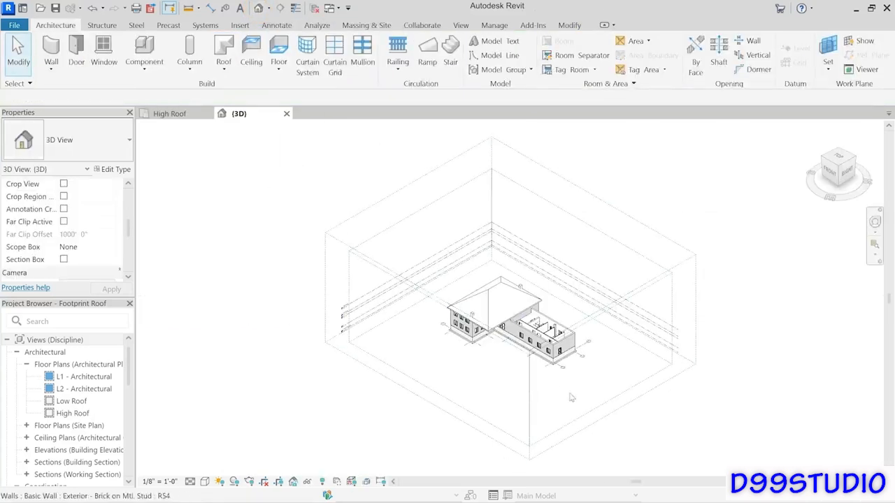
{"action": "scroll", "coordinate": [498, 334], "scroll_direction": "up", "scroll_amount": 3}
{"action": "scroll", "coordinate": [498, 334], "scroll_direction": "up", "scroll_amount": 3}
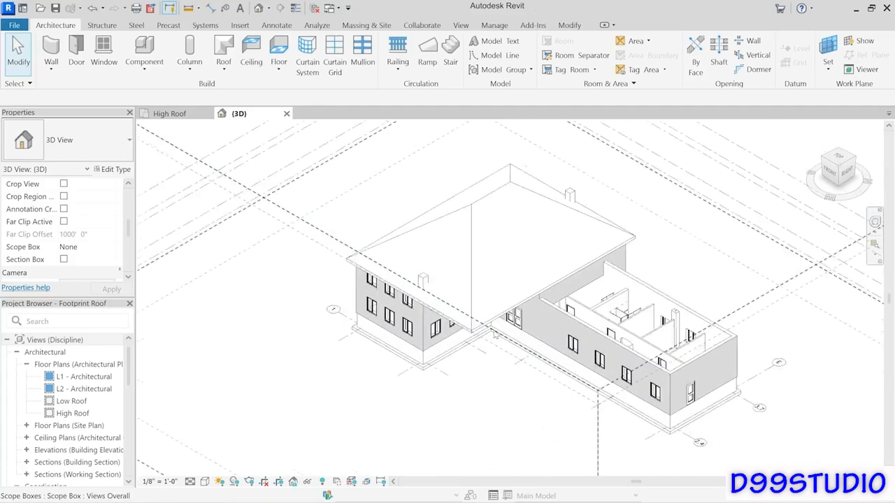
{"action": "middle_click_drag", "start_coordinate": [503, 385], "coordinate": [535, 353], "text": "shift"}
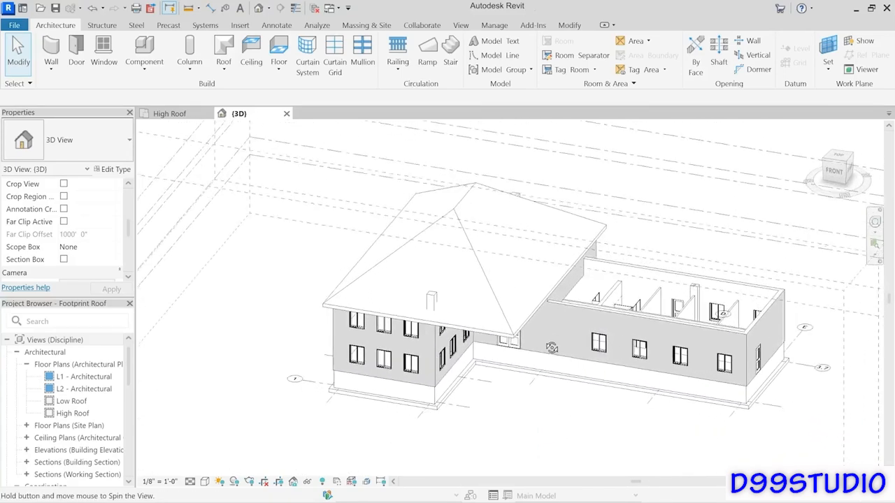
{"action": "scroll", "coordinate": [511, 384], "scroll_direction": "up", "scroll_amount": 3}
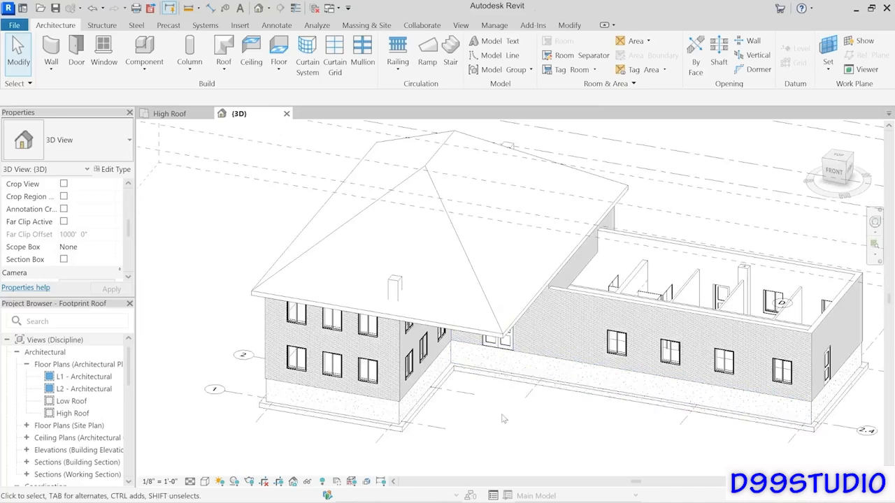
{"action": "middle_click_drag", "start_coordinate": [515, 412], "coordinate": [500, 434]}
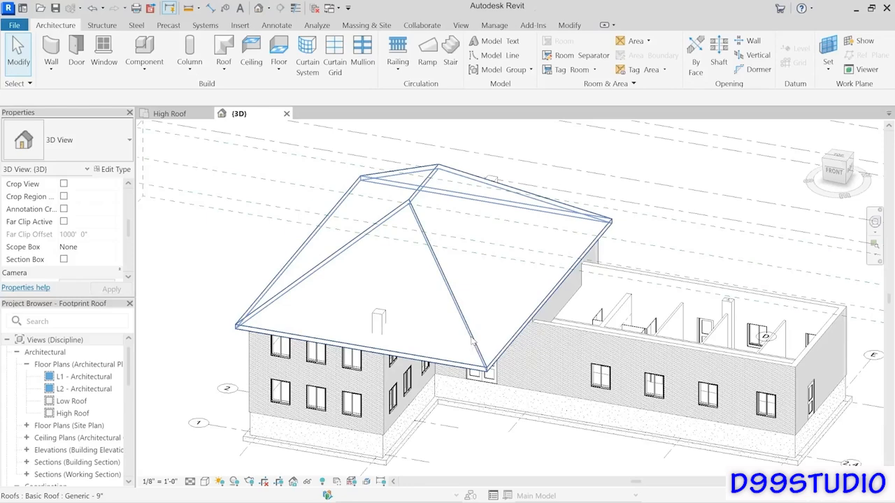
Step: Edit the roof footprint so the two end edges along grids 1 and 4 no longer define slope, and finish the sketch
{"action": "left_click", "coordinate": [472, 340]}
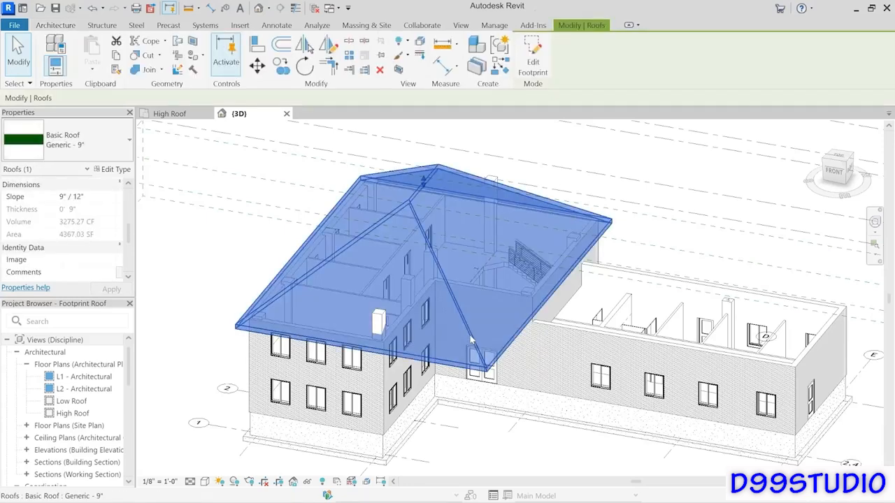
{"action": "left_click", "coordinate": [533, 63]}
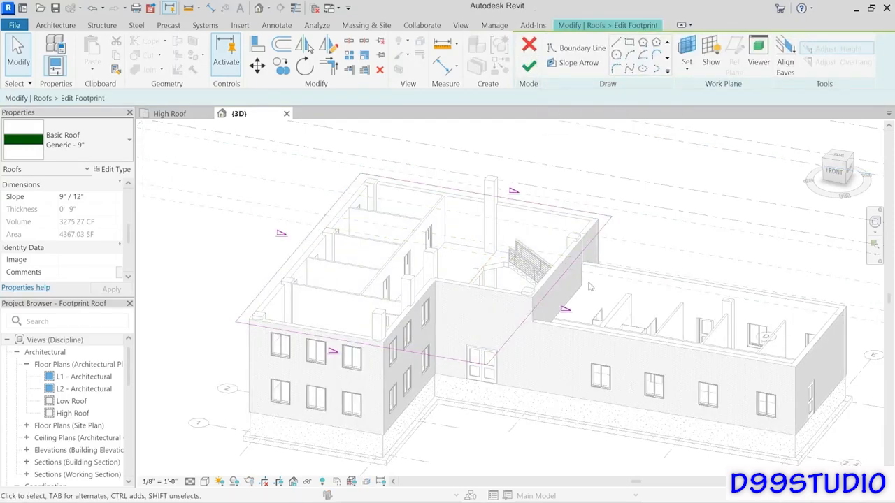
{"action": "left_click", "coordinate": [374, 354]}
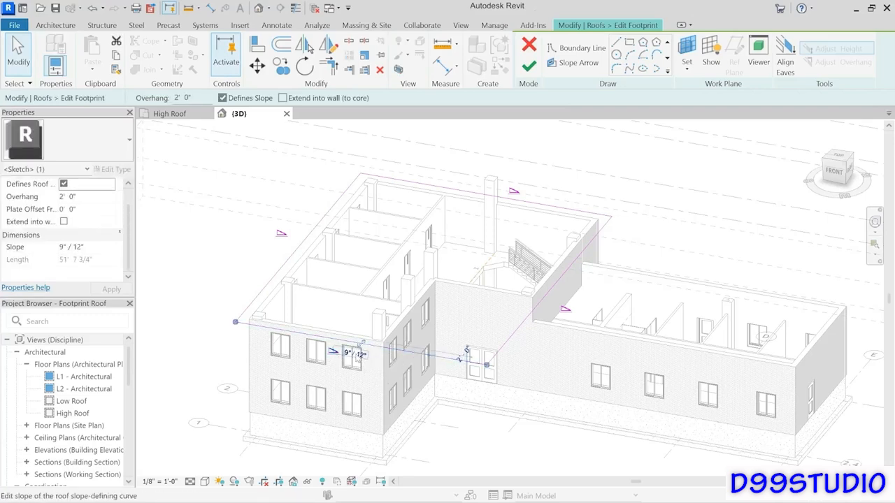
{"action": "left_click", "coordinate": [355, 353]}
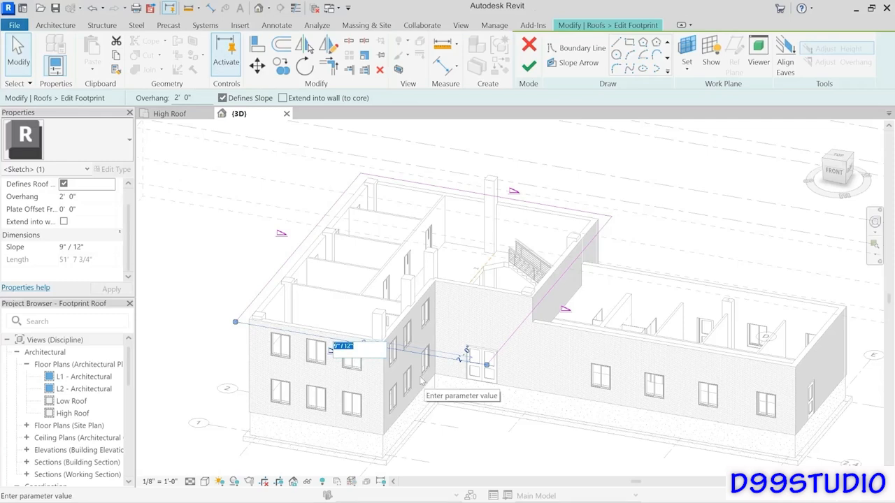
{"action": "key", "text": "Return"}
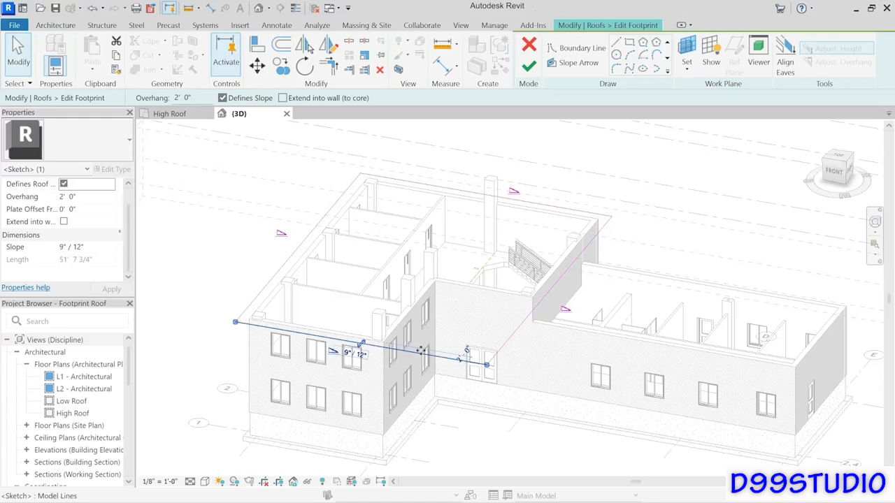
{"action": "left_click", "coordinate": [493, 197], "text": "ctrl"}
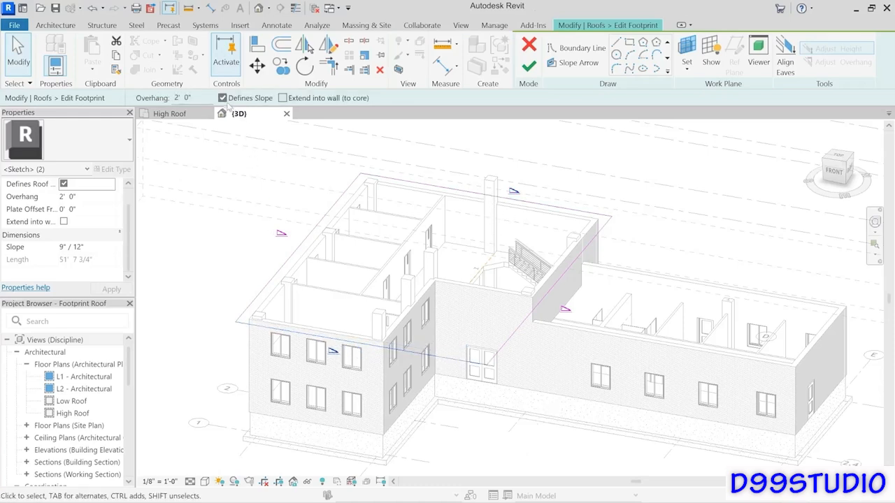
{"action": "left_click", "coordinate": [223, 98]}
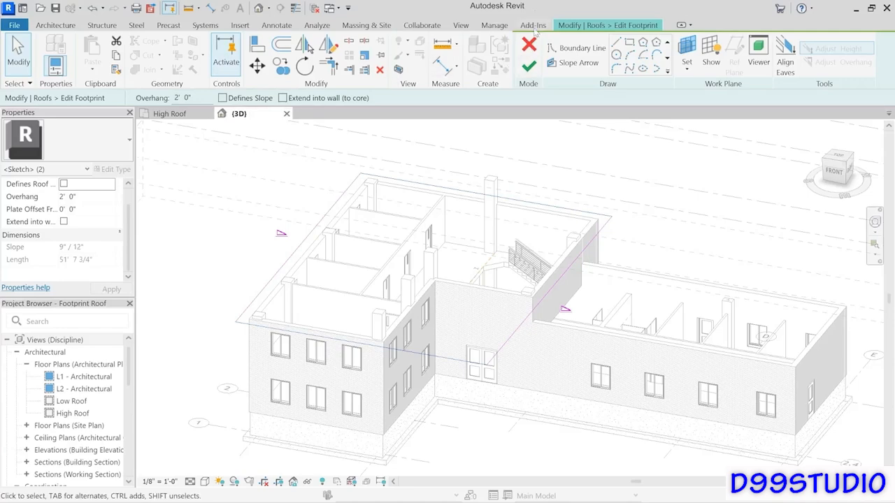
{"action": "left_click", "coordinate": [529, 67]}
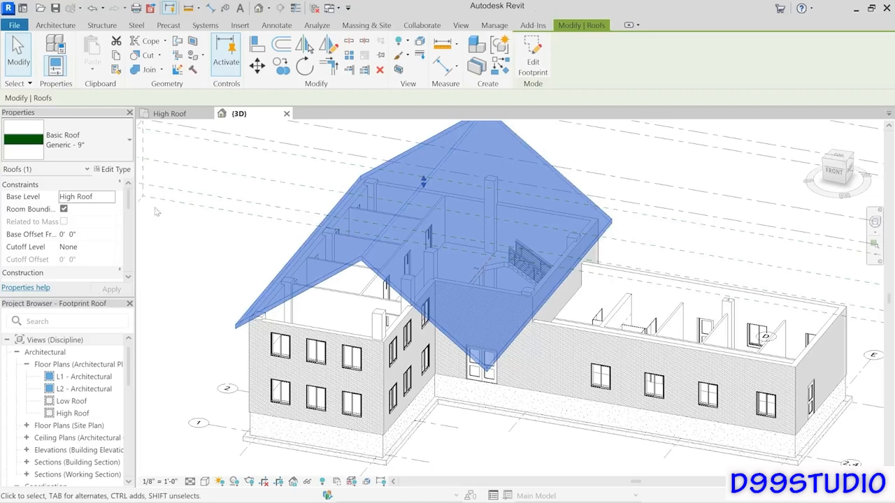
Step: Set the roof's slope to 3" / 12"
{"action": "scroll", "coordinate": [130, 203], "scroll_direction": "down", "scroll_amount": 5}
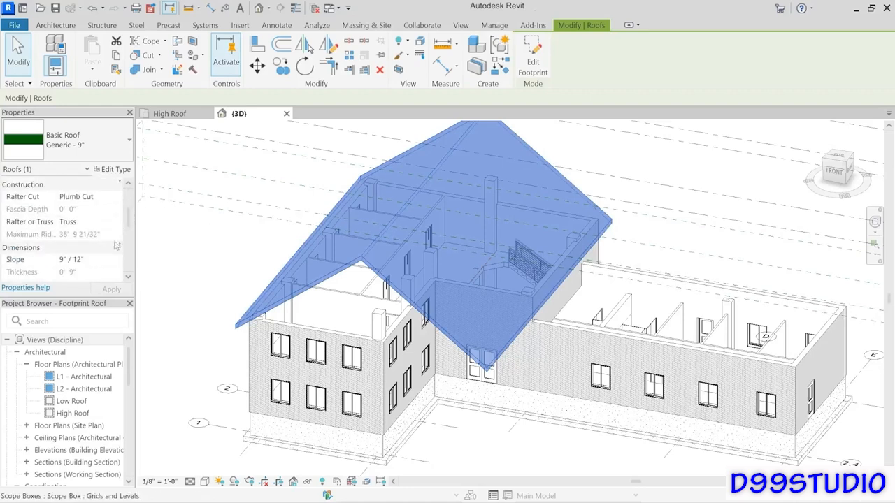
{"action": "left_click", "coordinate": [102, 260]}
{"action": "type", "text": "3"}
{"action": "key", "text": "Return"}
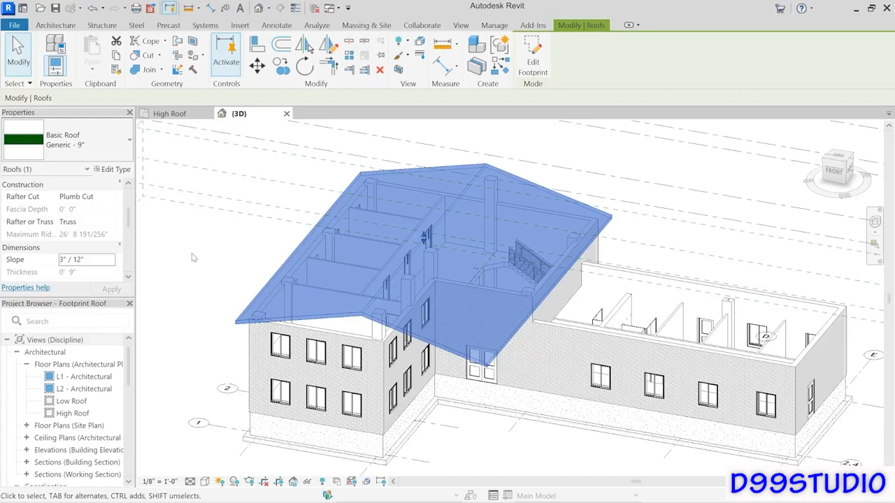
Step: Edit the roof footprint to follow the two walls at the inside corner with non-sloping 2' 0" overhang lines, and finish the sketch
{"action": "left_click", "coordinate": [545, 70]}
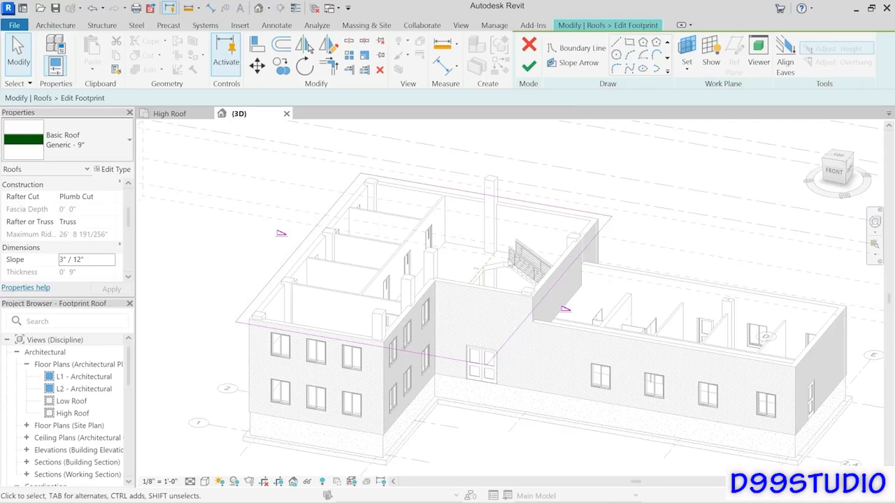
{"action": "left_click", "coordinate": [667, 72]}
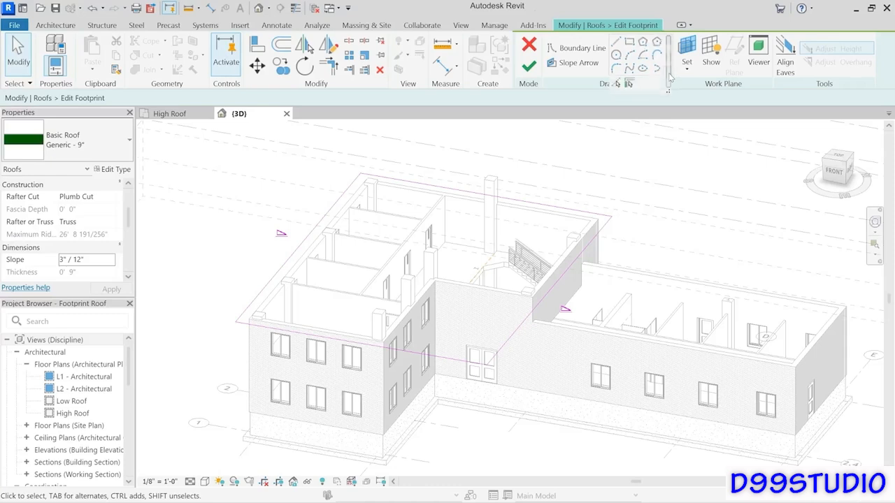
{"action": "left_click", "coordinate": [628, 83]}
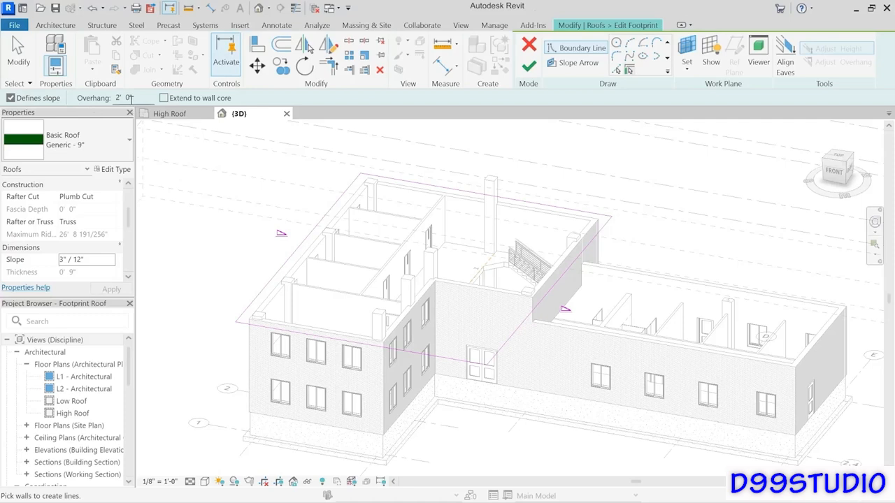
{"action": "left_click", "coordinate": [11, 99]}
{"action": "left_click", "coordinate": [490, 296]}
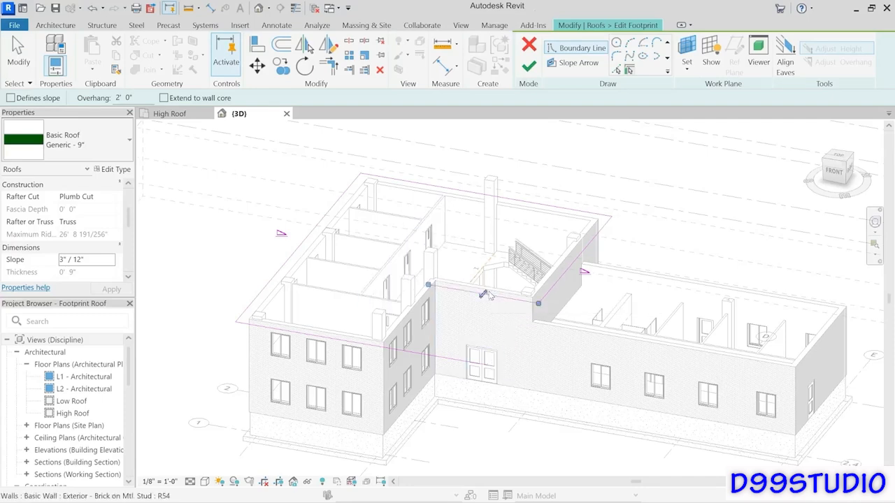
{"action": "left_click", "coordinate": [423, 307]}
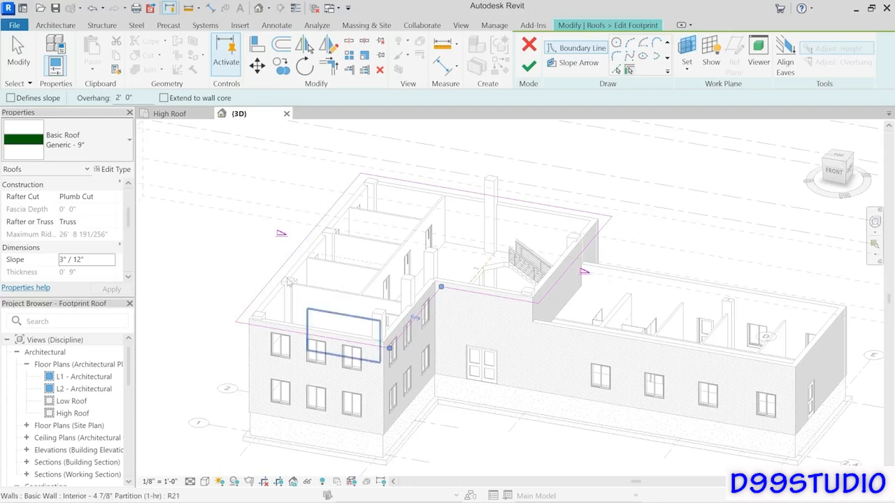
{"action": "key", "text": "Escape"}
{"action": "key", "text": "Escape"}
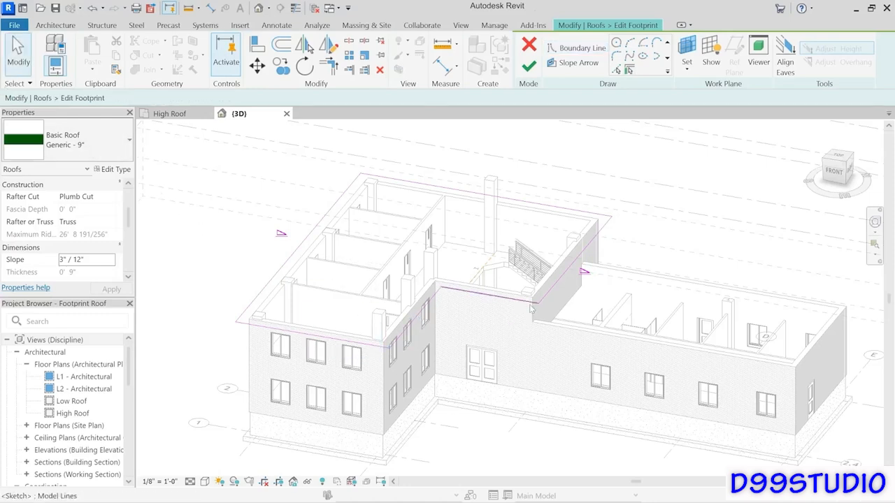
{"action": "left_click", "coordinate": [529, 66]}
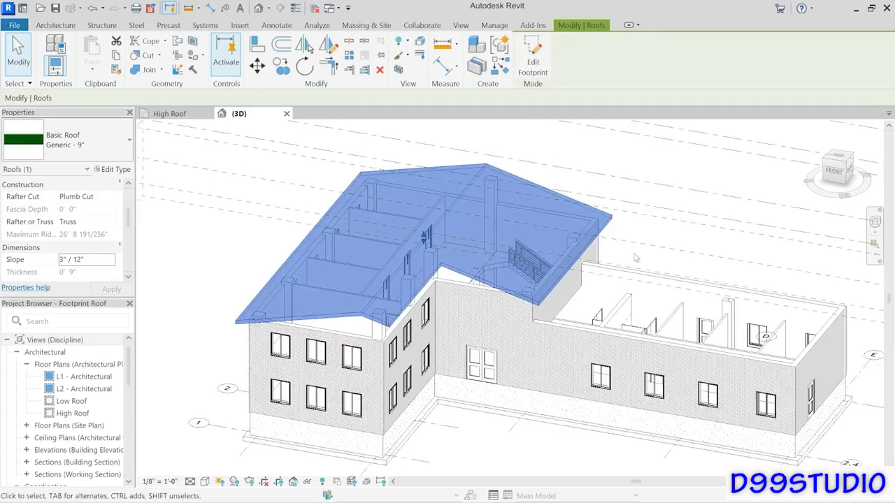
{"action": "left_click", "coordinate": [641, 229]}
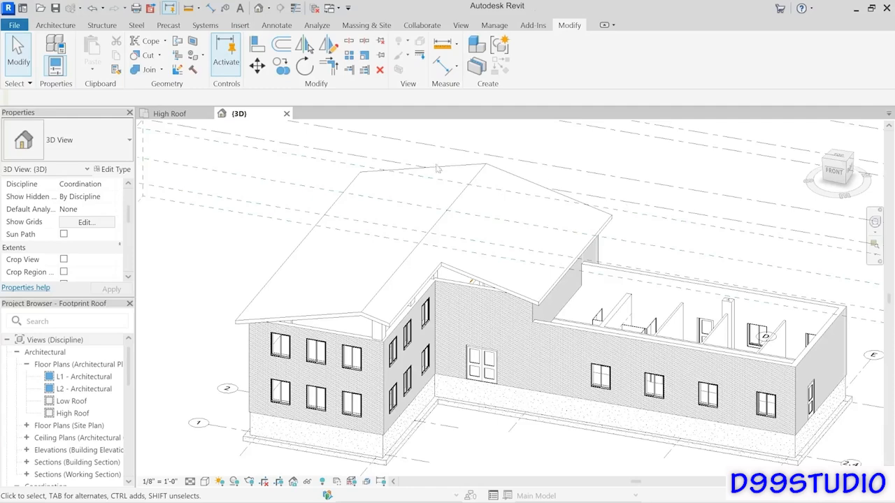
Step: In the High Roof plan, create a non-sloping footprint roof with 0' 0" overhang inside the four walls enclosing the lower wing, and finish the sketch
{"action": "left_click", "coordinate": [184, 119]}
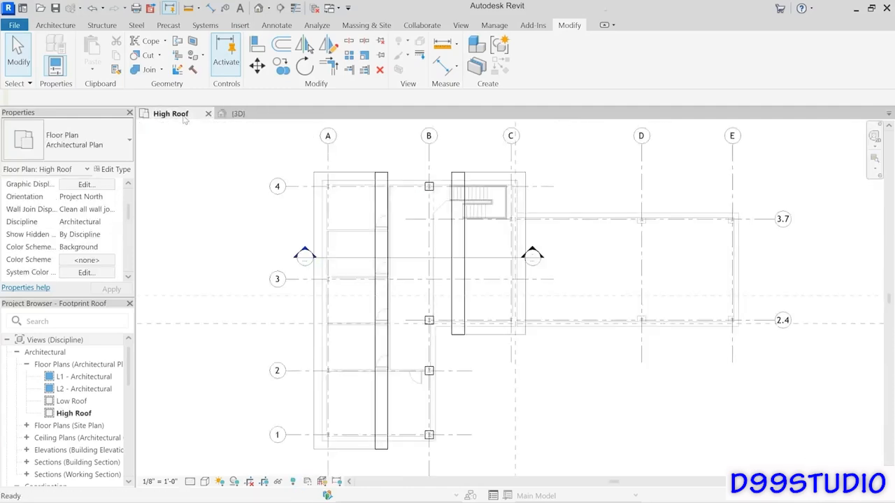
{"action": "middle_click_drag", "start_coordinate": [598, 263], "coordinate": [597, 263]}
{"action": "scroll", "coordinate": [546, 251], "scroll_direction": "up", "scroll_amount": 5}
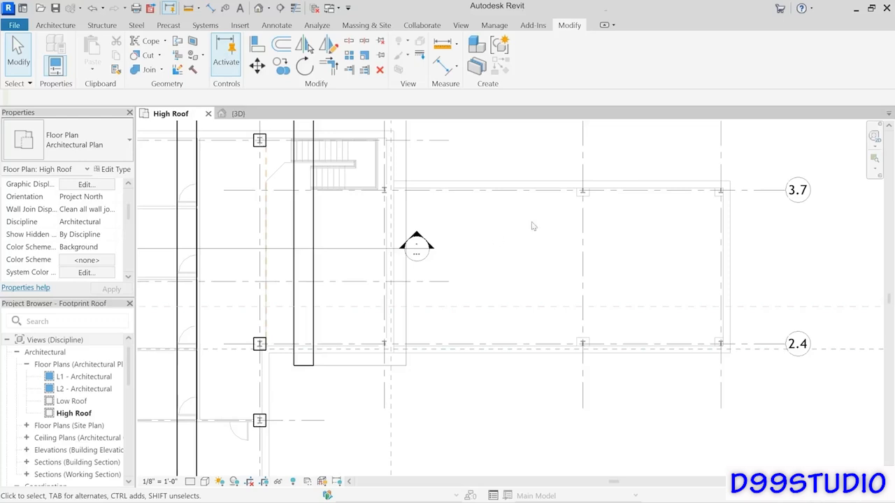
{"action": "left_click", "coordinate": [52, 26]}
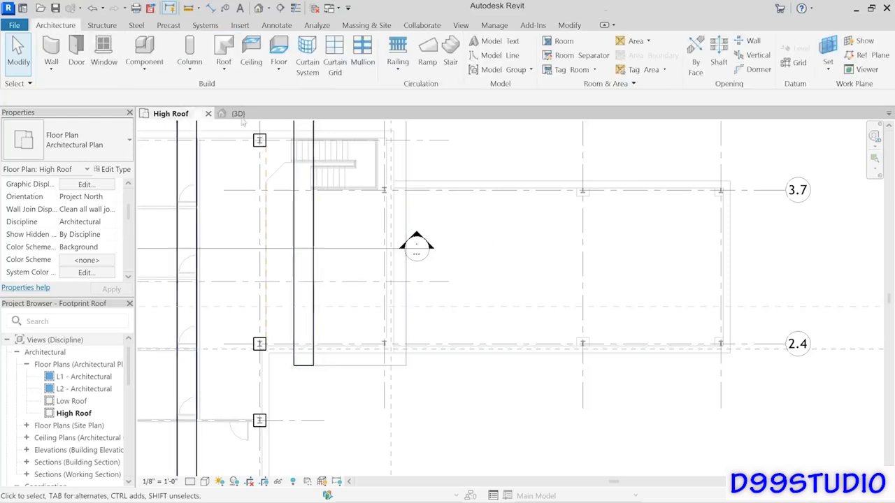
{"action": "left_click", "coordinate": [225, 46]}
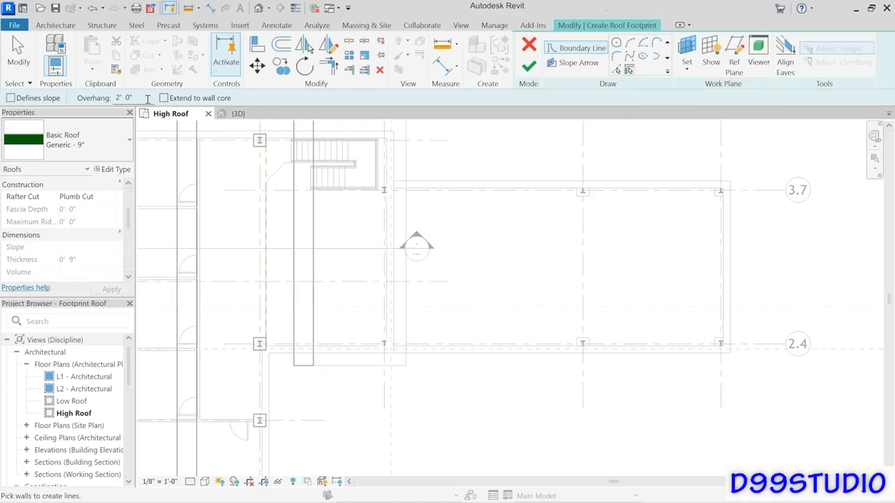
{"action": "left_click", "coordinate": [116, 98]}
{"action": "type", "text": "0"}
{"action": "left_click", "coordinate": [505, 191]}
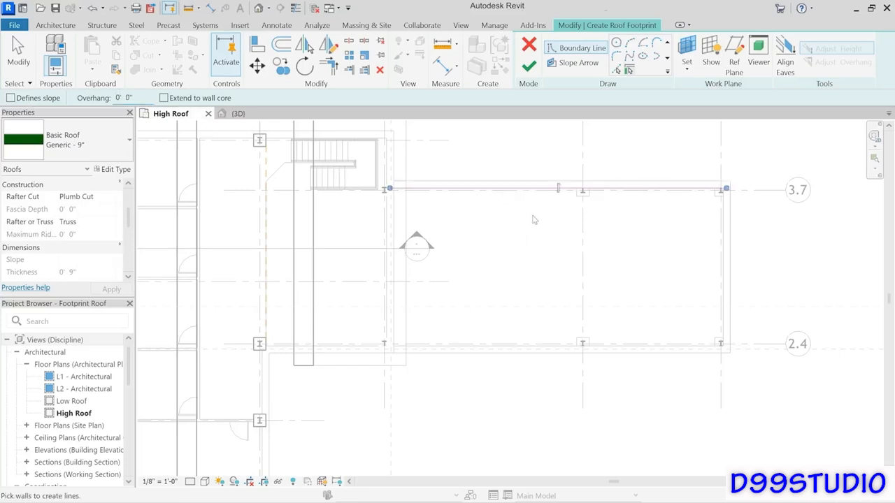
{"action": "left_click", "coordinate": [726, 250]}
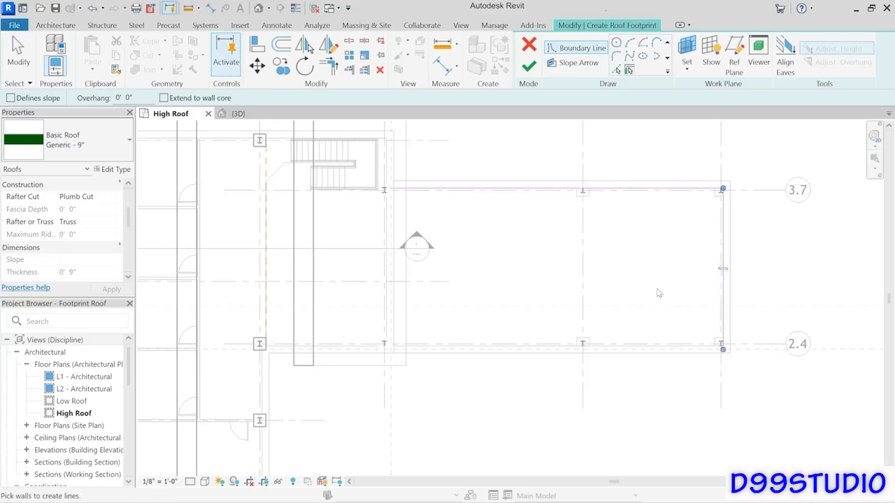
{"action": "left_click", "coordinate": [605, 347]}
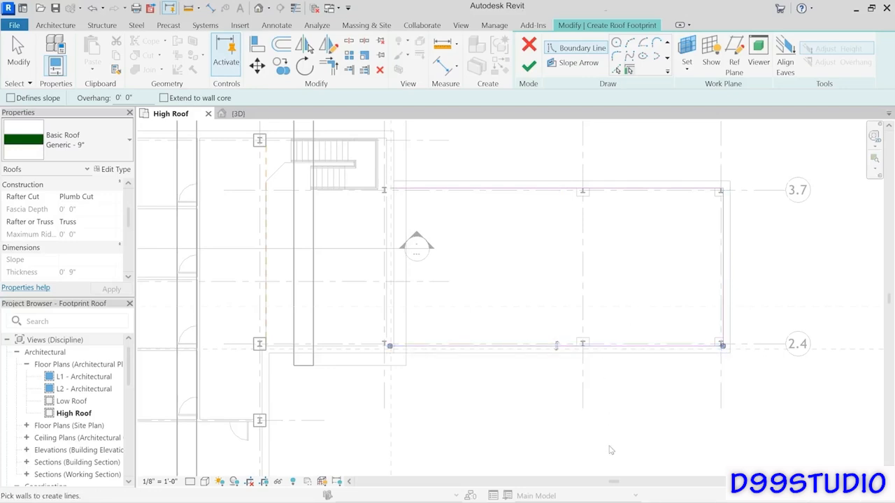
{"action": "left_click", "coordinate": [394, 306]}
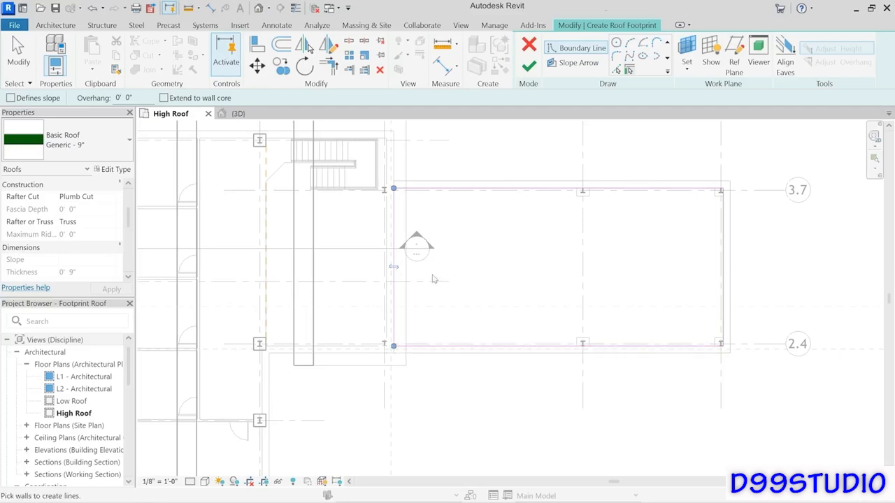
{"action": "left_click", "coordinate": [529, 67]}
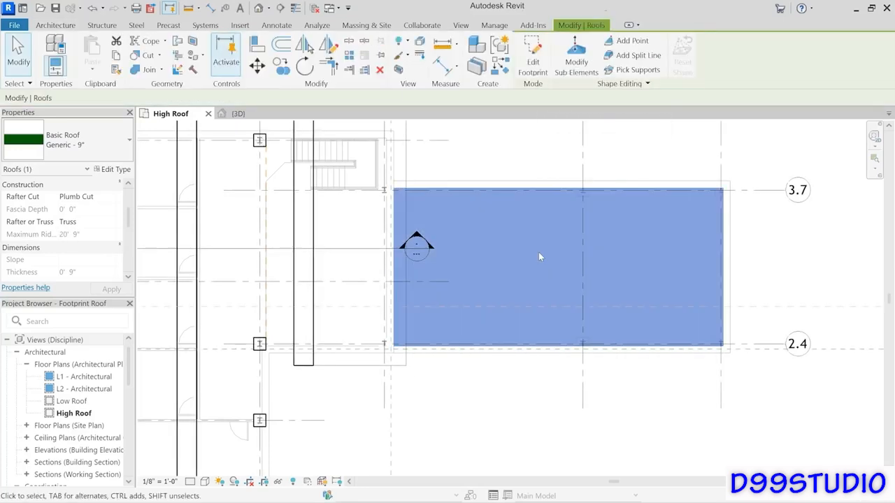
Step: In the 3D view, set the flat wing roof's base level to Low Roof
{"action": "left_click", "coordinate": [238, 113]}
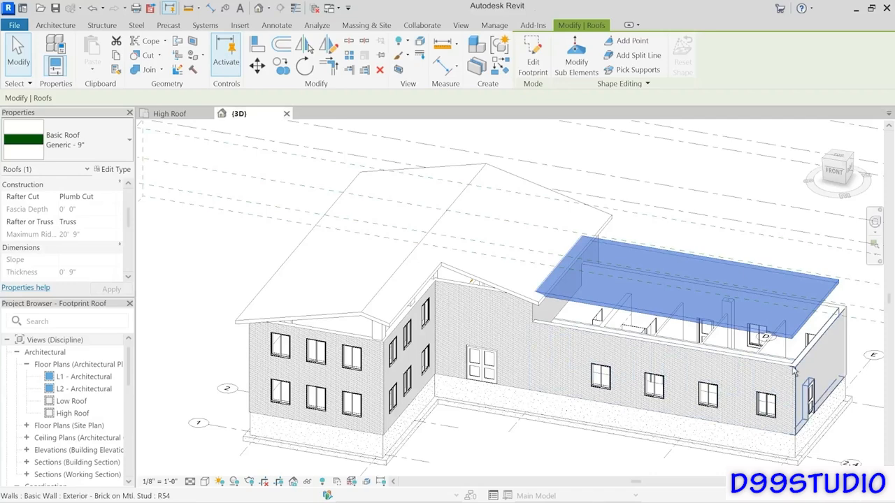
{"action": "middle_click_drag", "start_coordinate": [795, 375], "coordinate": [778, 349], "text": "shift"}
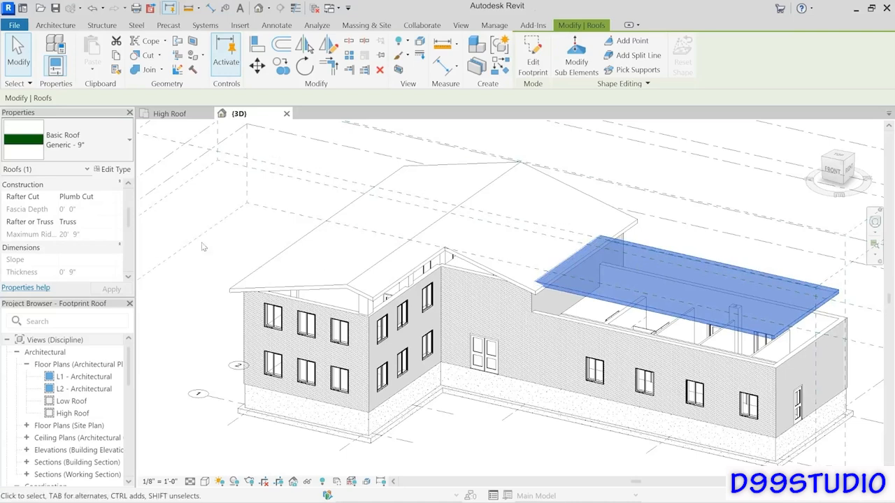
{"action": "scroll", "coordinate": [131, 219], "scroll_direction": "up", "scroll_amount": 3}
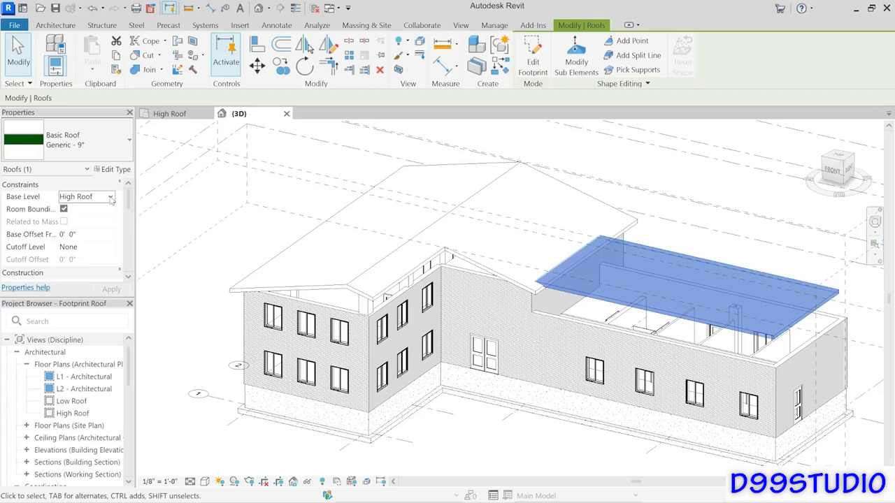
{"action": "left_click", "coordinate": [110, 198]}
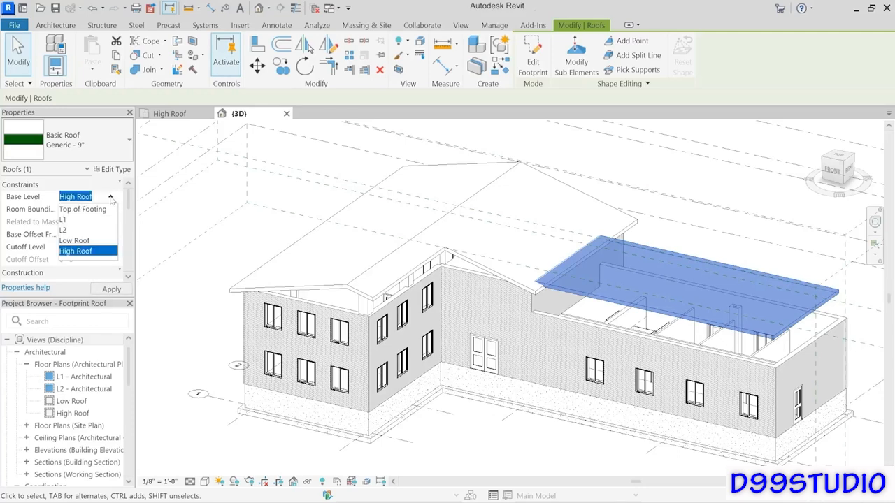
{"action": "left_click", "coordinate": [74, 240]}
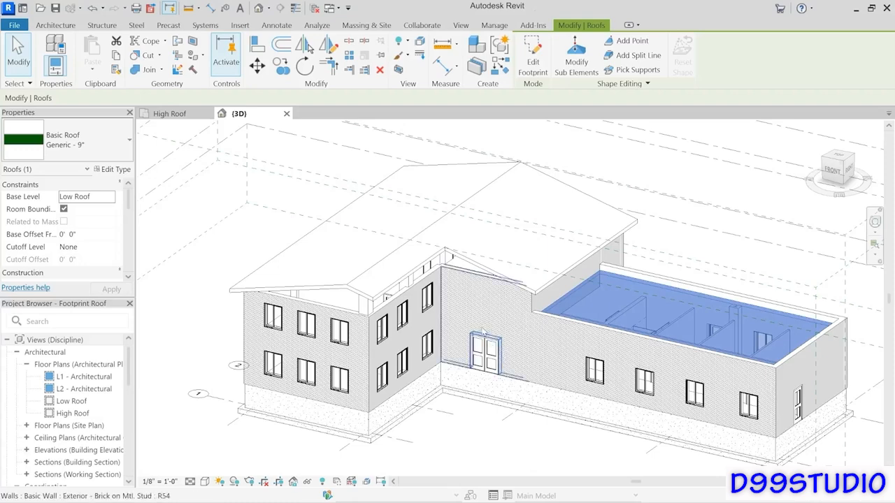
Step: Start another footprint roof in the High Roof plan with non-sloping boundary lines along the outer wall faces near grids 2.4 and B
{"action": "left_click", "coordinate": [170, 115]}
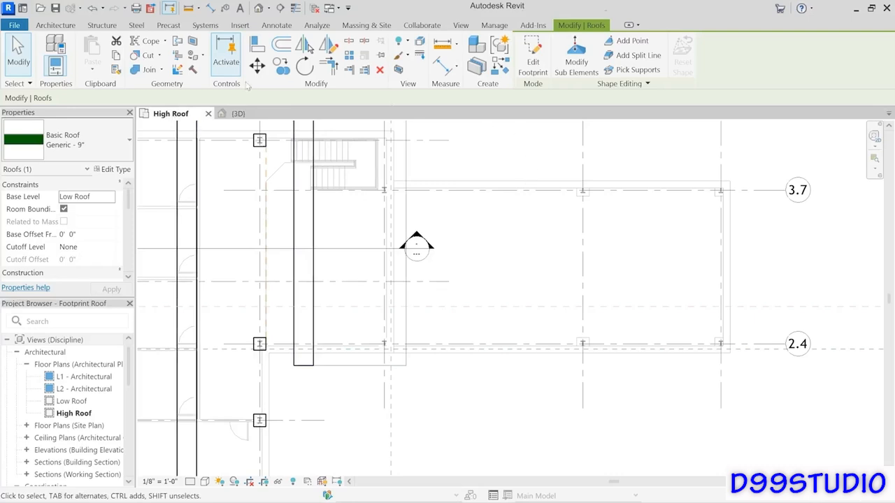
{"action": "left_click", "coordinate": [60, 27]}
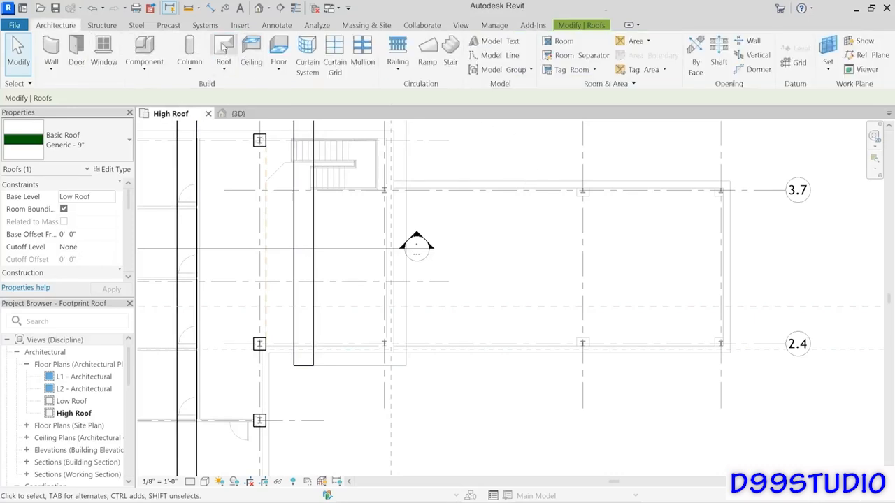
{"action": "left_click", "coordinate": [223, 49]}
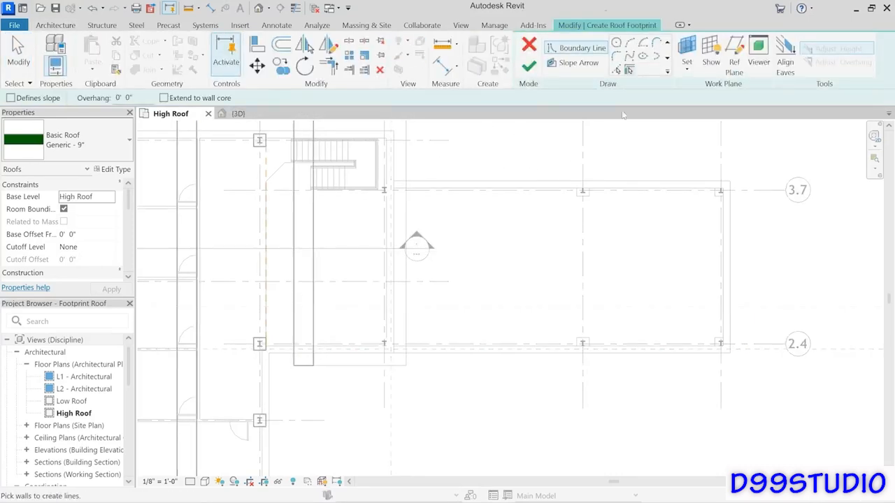
{"action": "left_click", "coordinate": [479, 358]}
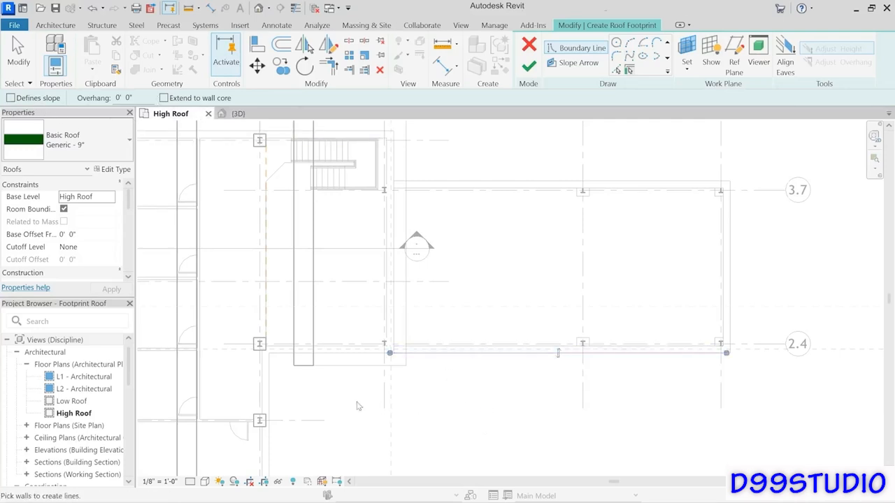
{"action": "left_click", "coordinate": [272, 392]}
Step: Sketch the canopy's outer boundary from the wing's outer corner near grids E and 2.4: about 9' 0" outward, then about 48' 6" parallel to the wall
{"action": "left_click", "coordinate": [668, 43]}
{"action": "left_click", "coordinate": [618, 55]}
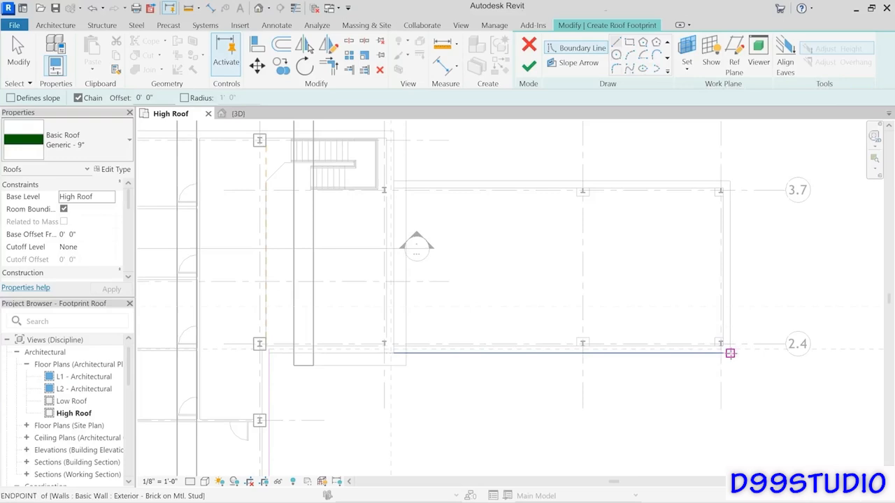
{"action": "left_click", "coordinate": [730, 353]}
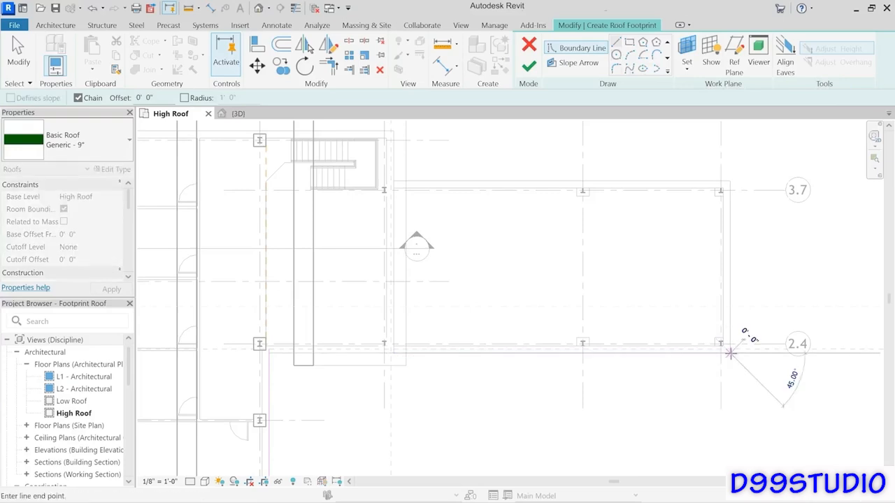
{"action": "left_click", "coordinate": [729, 409]}
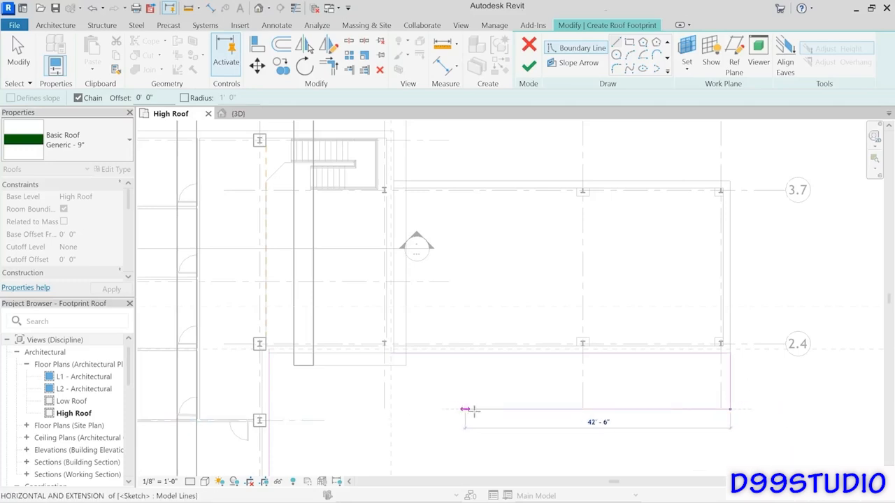
{"action": "left_click", "coordinate": [428, 409]}
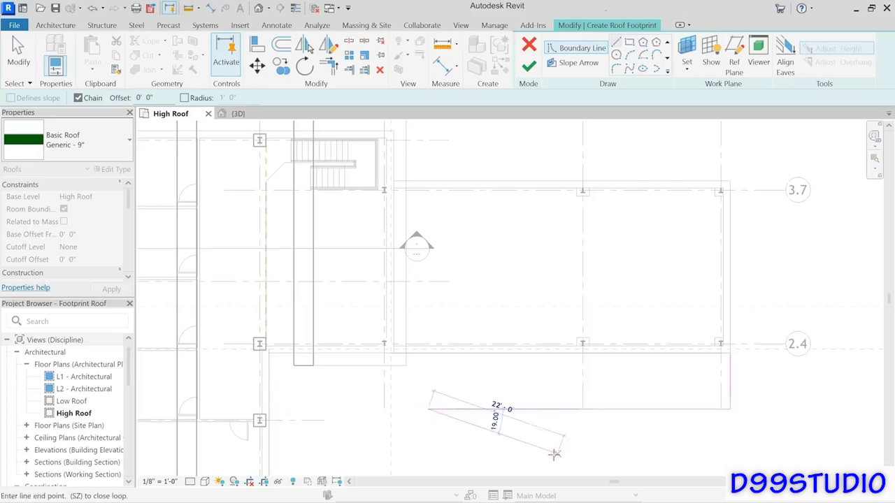
{"action": "key", "text": "Escape"}
{"action": "key", "text": "Escape"}
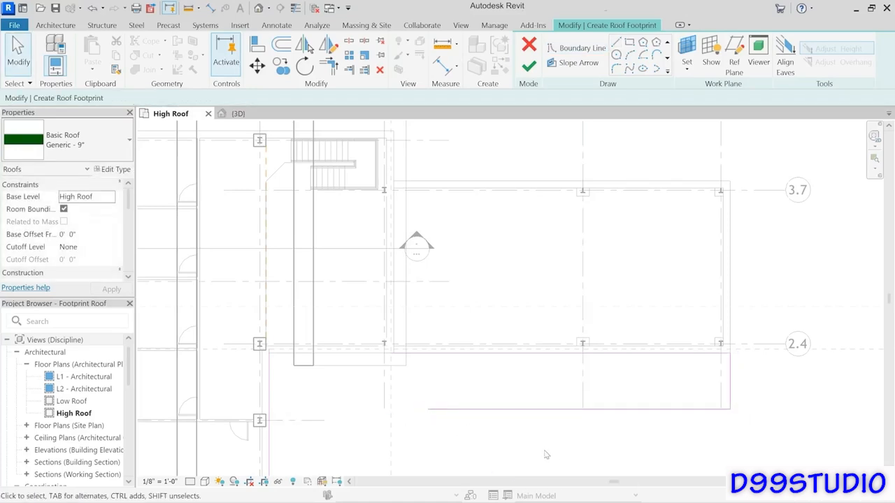
Step: Make the canopy's long outer edge define the roof slope and set its slope to 2" / 12"
{"action": "left_click", "coordinate": [518, 414]}
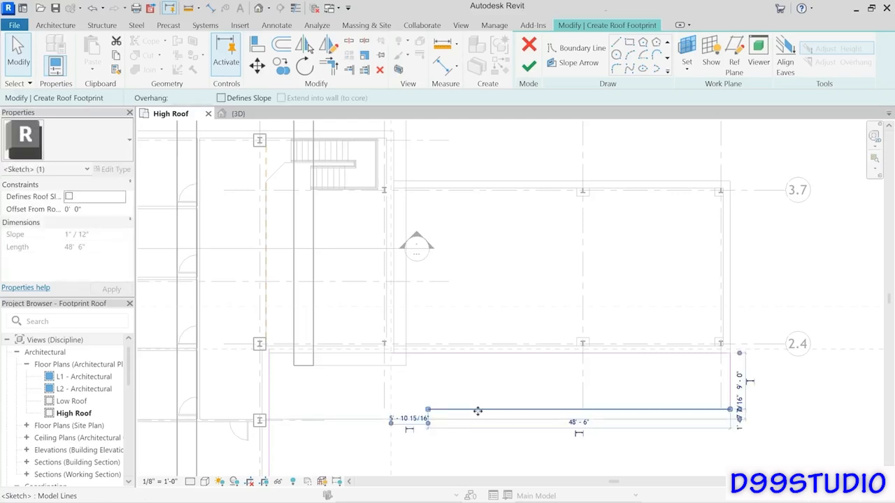
{"action": "left_click", "coordinate": [222, 98]}
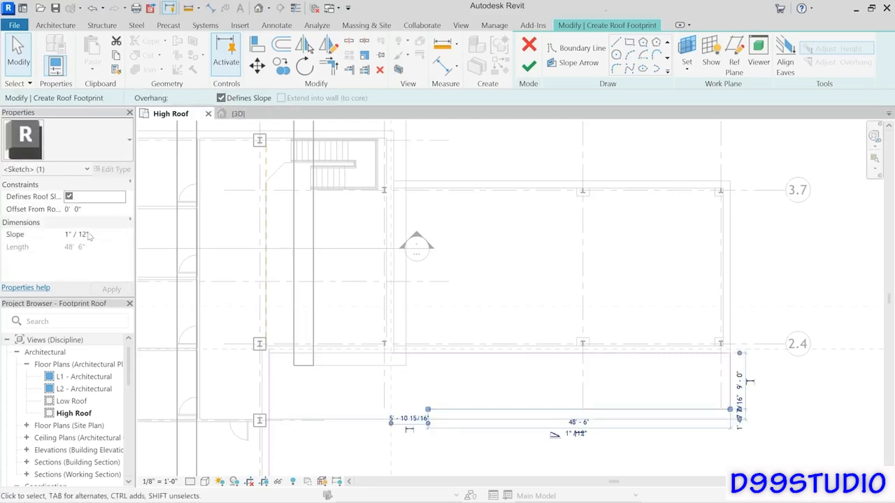
{"action": "left_click", "coordinate": [102, 235]}
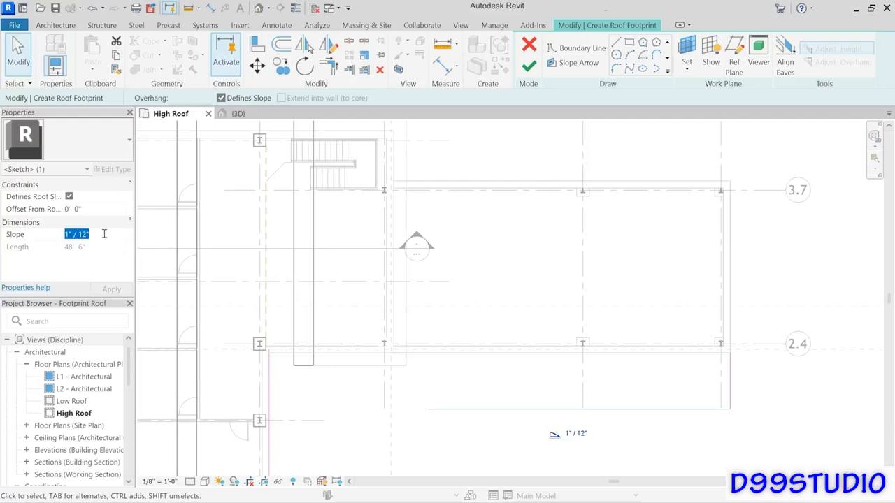
{"action": "type", "text": "2"}
{"action": "key", "text": "Return"}
{"action": "left_click", "coordinate": [445, 392]}
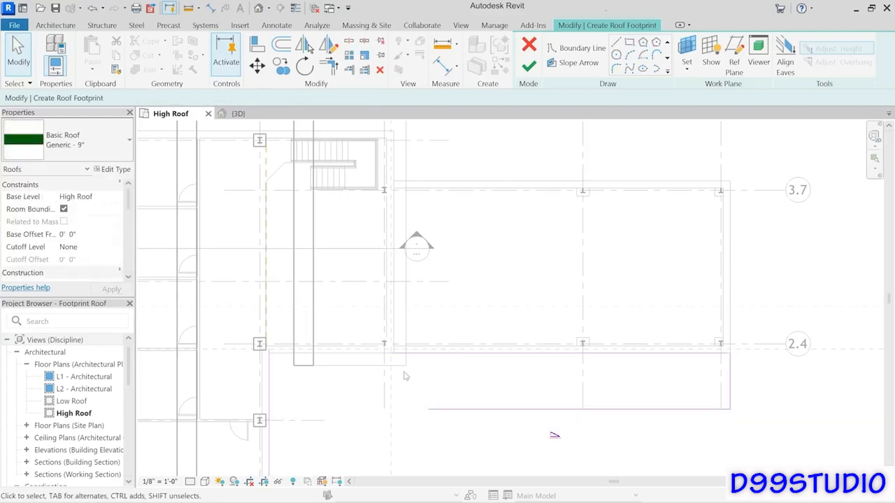
Step: Trim the canopy boundary lines to a closed rectangle meeting the two-story wall near grid B, and finish the roof sketch
{"action": "key", "text": "t"}
{"action": "key", "text": "r"}
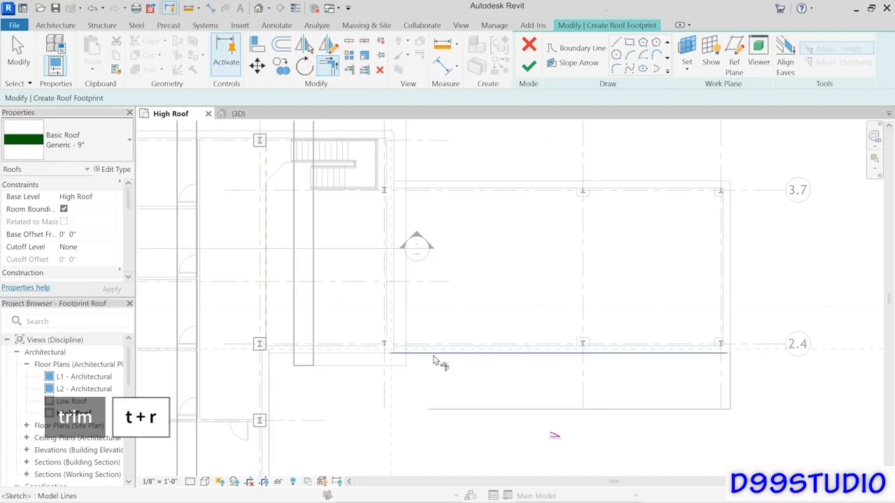
{"action": "left_click", "coordinate": [445, 413]}
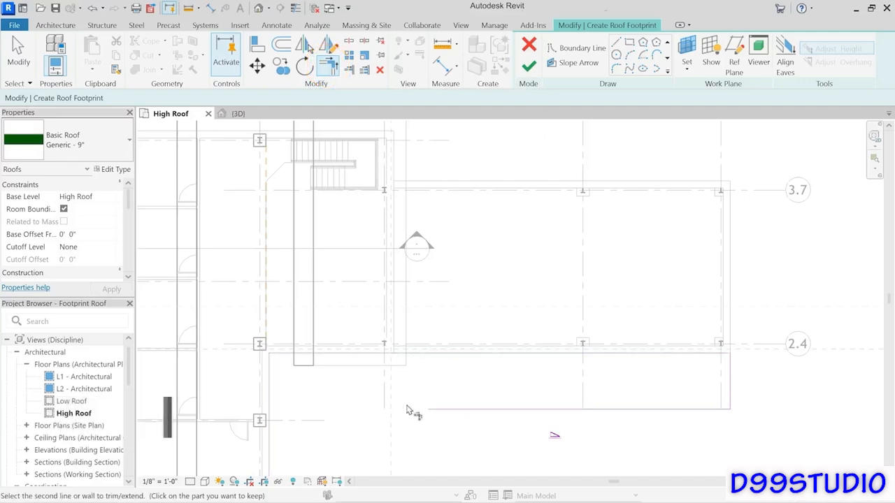
{"action": "left_click", "coordinate": [434, 412]}
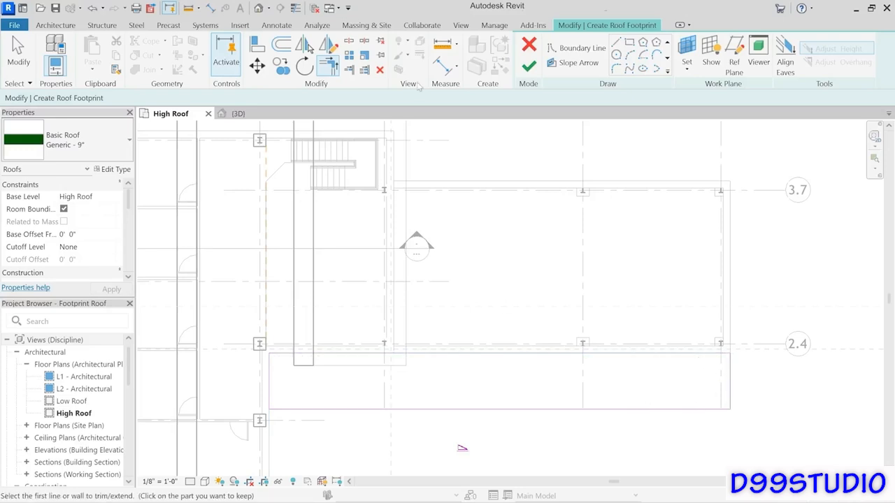
{"action": "left_click", "coordinate": [529, 67]}
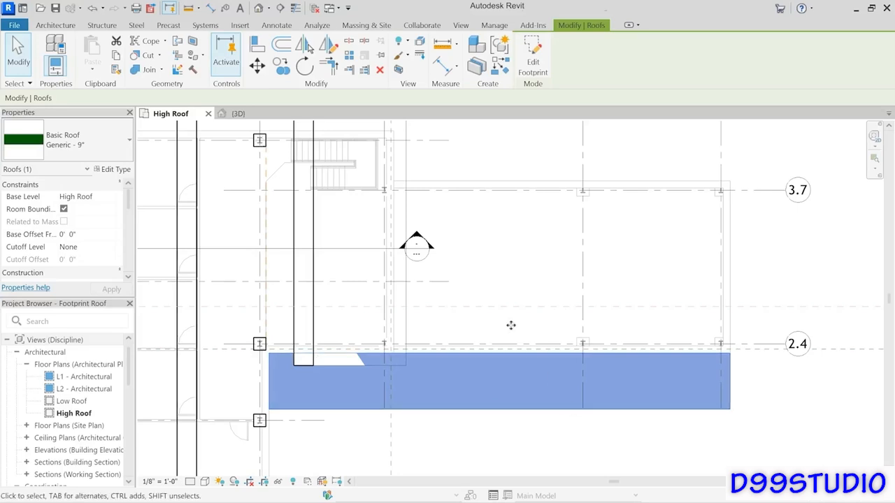
Step: In the 3D view, set the canopy roof's base level to L2
{"action": "left_click", "coordinate": [241, 114]}
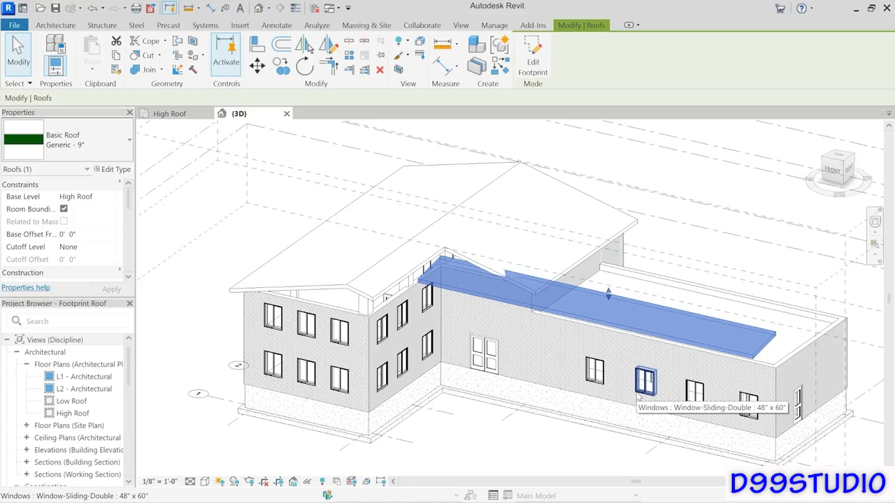
{"action": "left_click", "coordinate": [105, 197]}
{"action": "left_click", "coordinate": [111, 197]}
{"action": "left_click", "coordinate": [84, 230]}
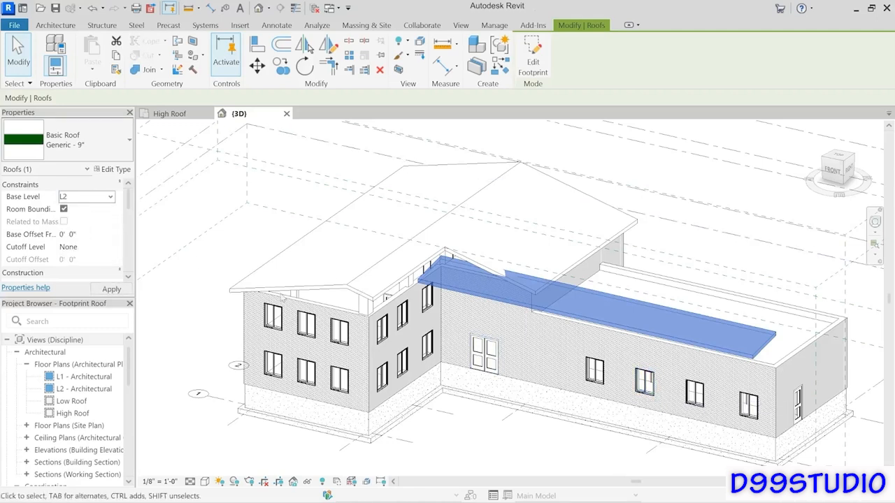
{"action": "left_click", "coordinate": [524, 449]}
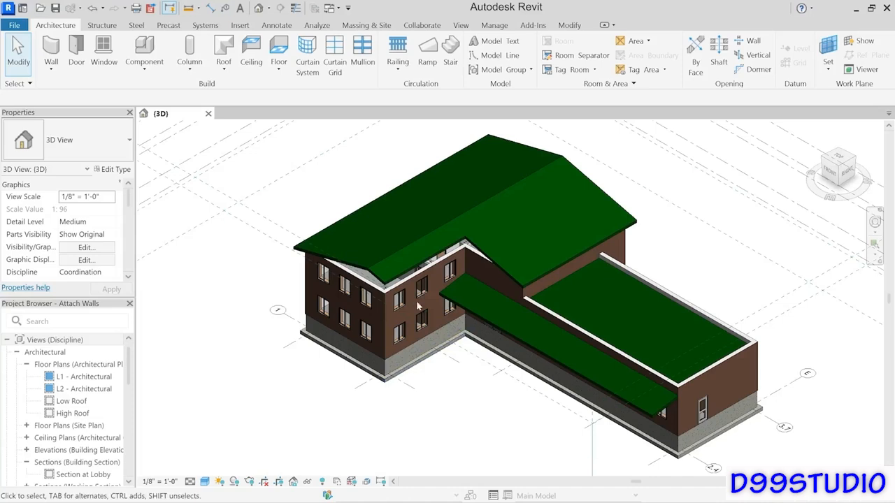
Step: Try attaching the top of the two-story end wall at grid 1 to the high gable roof above
{"action": "left_click", "coordinate": [357, 280]}
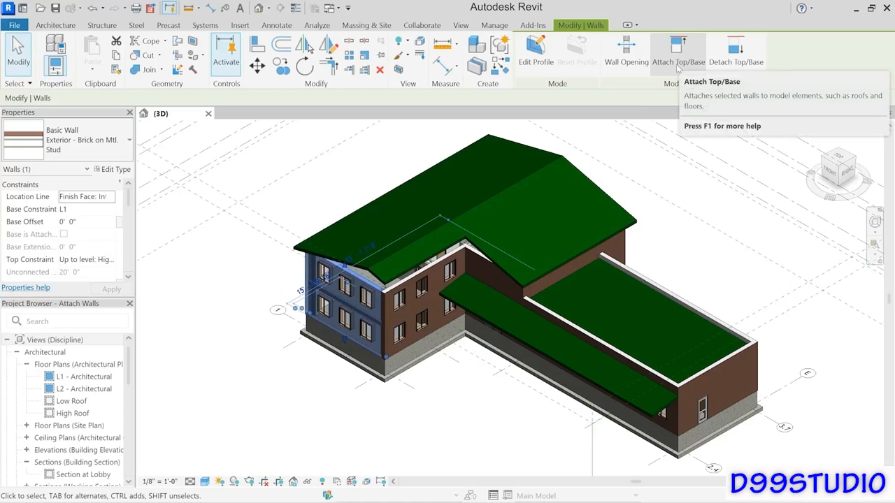
{"action": "left_click", "coordinate": [677, 65]}
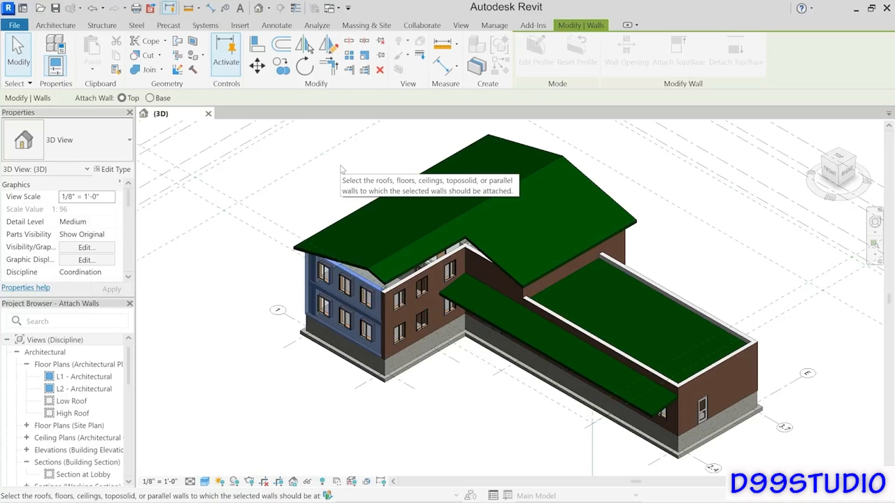
{"action": "left_click", "coordinate": [400, 253]}
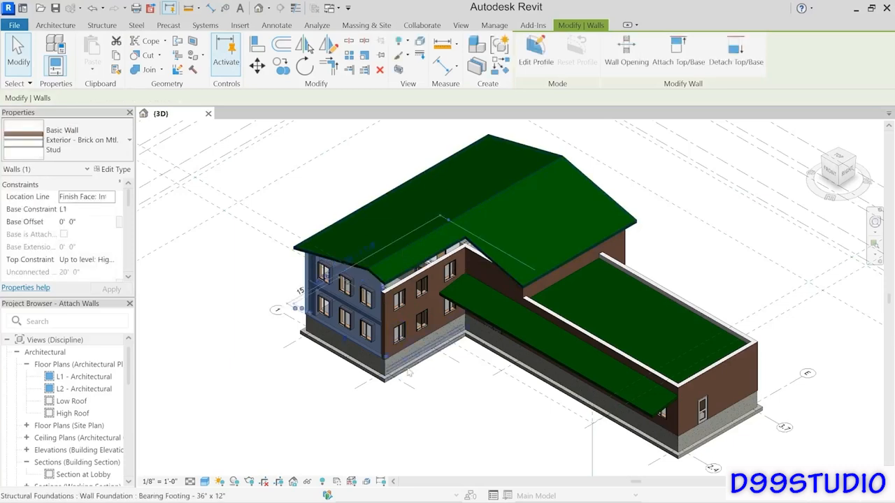
{"action": "scroll", "coordinate": [355, 280], "scroll_direction": "up", "scroll_amount": 5}
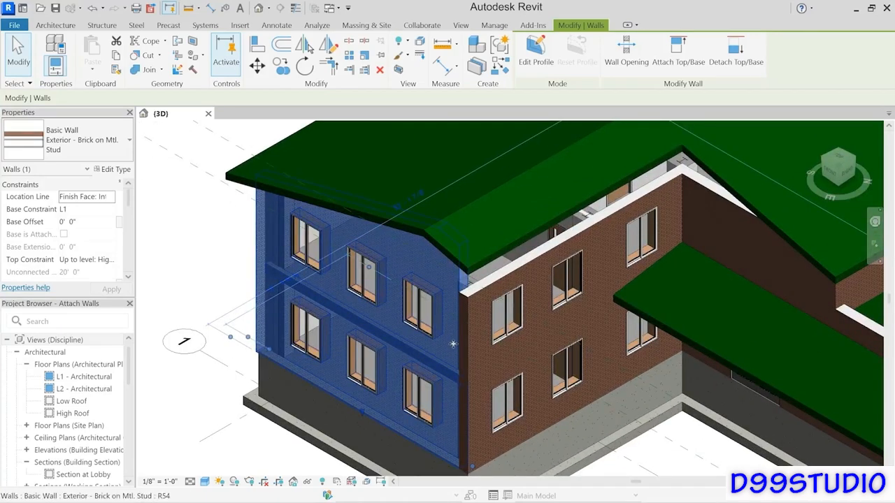
{"action": "middle_click_drag", "start_coordinate": [479, 353], "coordinate": [209, 363], "text": "shift"}
{"action": "scroll", "coordinate": [471, 357], "scroll_direction": "down", "scroll_amount": 3}
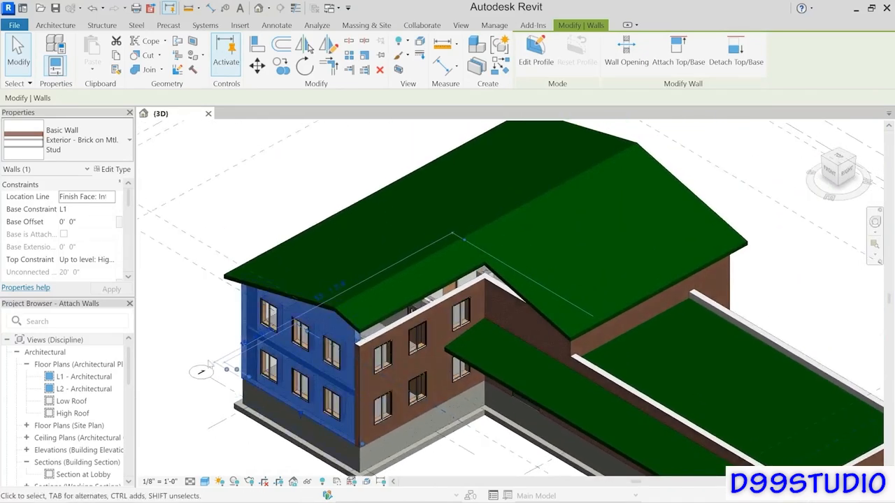
{"action": "left_click", "coordinate": [199, 314]}
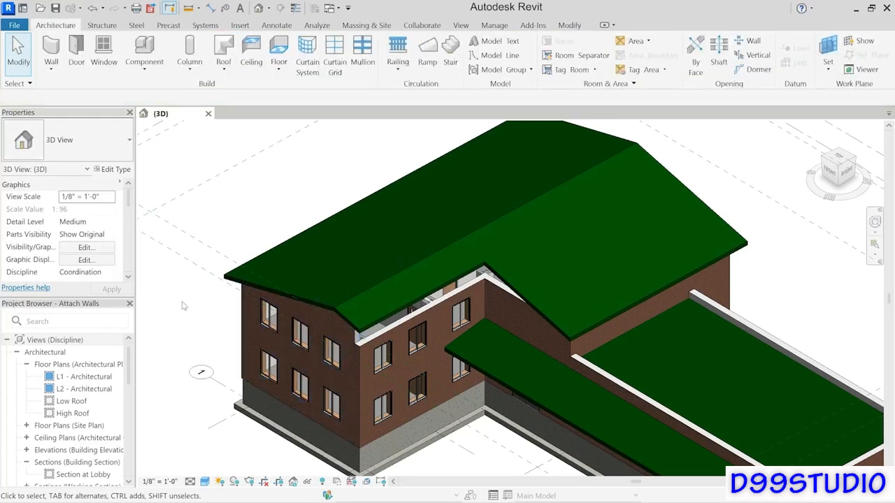
{"action": "scroll", "coordinate": [430, 189], "scroll_direction": "down", "scroll_amount": 2}
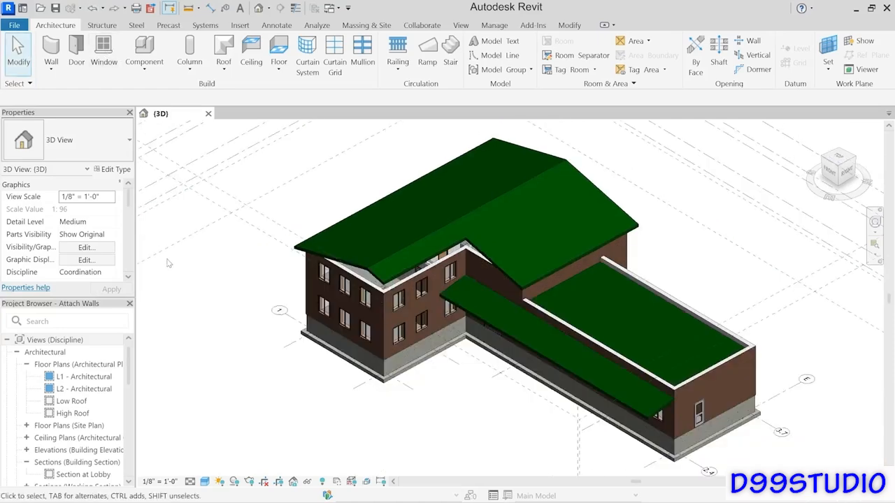
{"action": "middle_click_drag", "start_coordinate": [453, 369], "coordinate": [415, 390]}
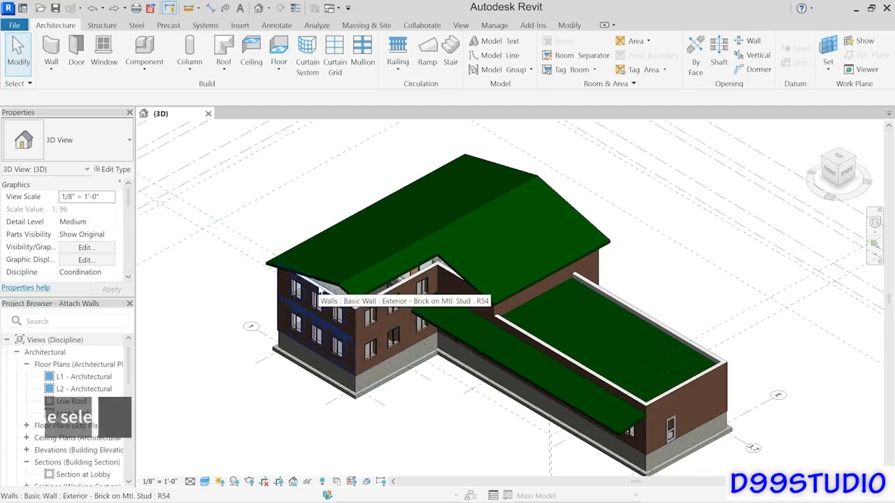
{"action": "key", "text": "Tab"}
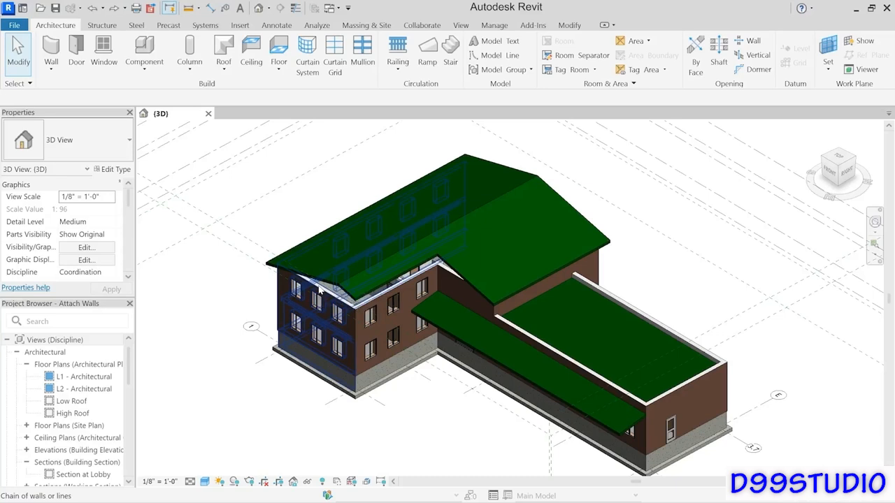
{"action": "left_click", "coordinate": [318, 290]}
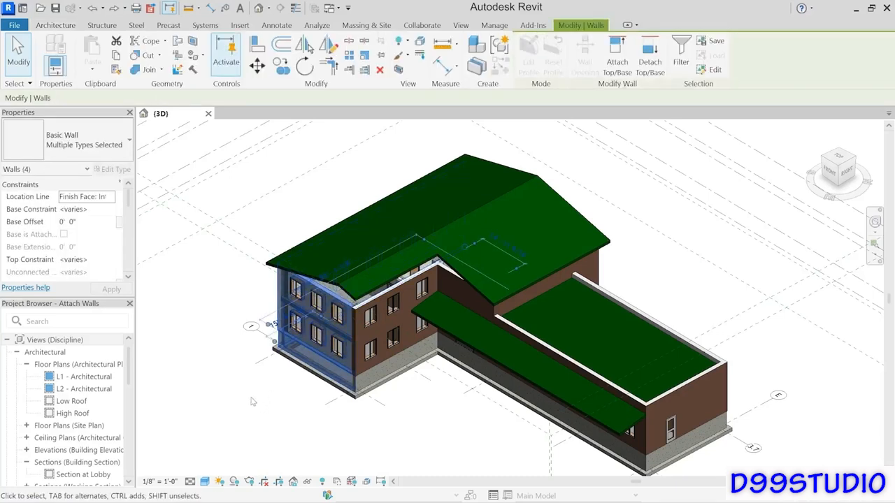
{"action": "left_click_drag", "start_coordinate": [28, 175], "coordinate": [60, 204]}
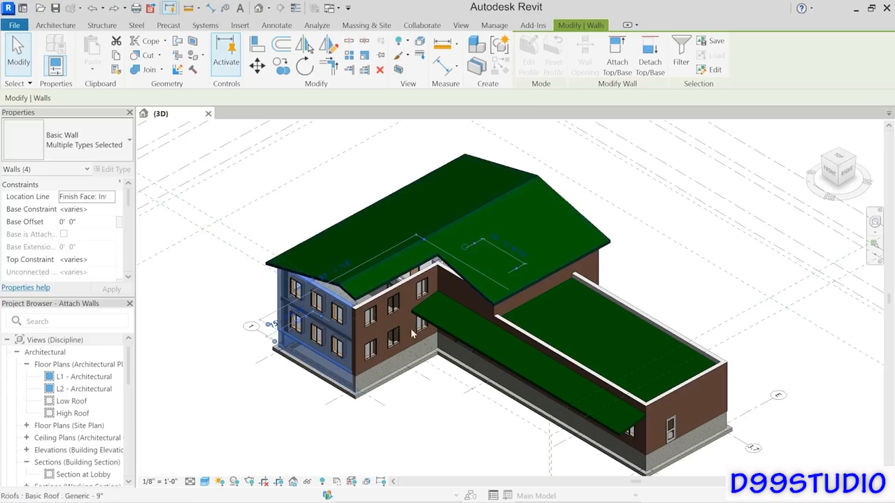
{"action": "left_click", "coordinate": [295, 421]}
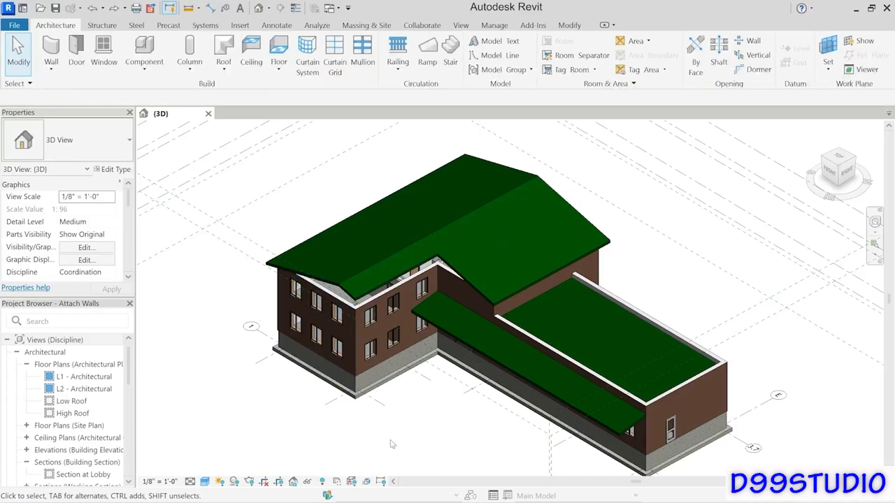
Step: Select all instances of the 12" concrete foundation wall and the bearing footing, and temporarily hide these elements in the 3D view
{"action": "left_click", "coordinate": [392, 376]}
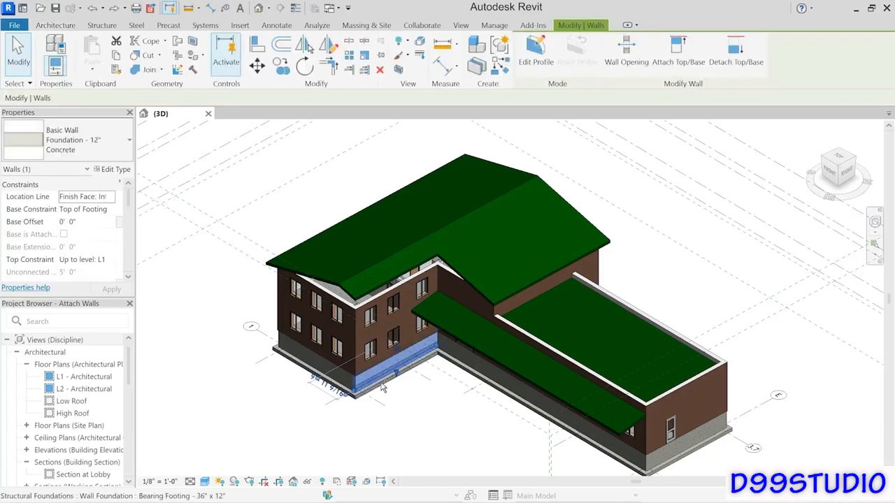
{"action": "left_click", "coordinate": [383, 388], "text": "ctrl"}
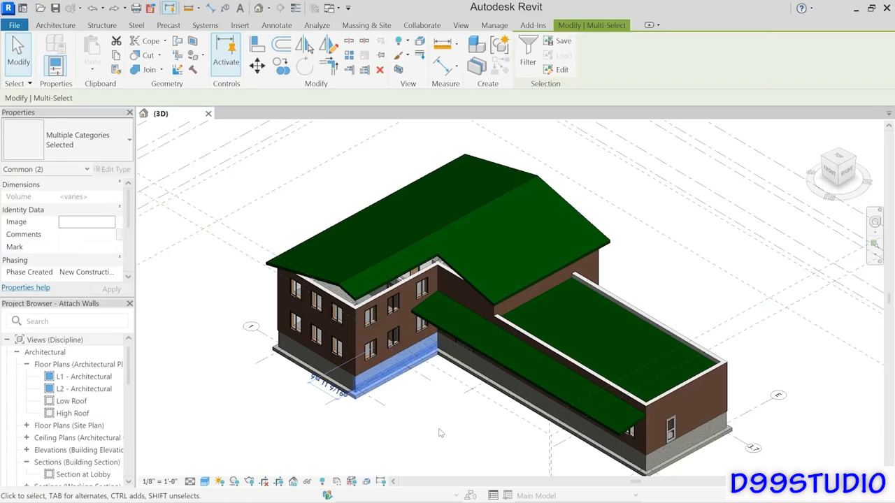
{"action": "right_click", "coordinate": [407, 395]}
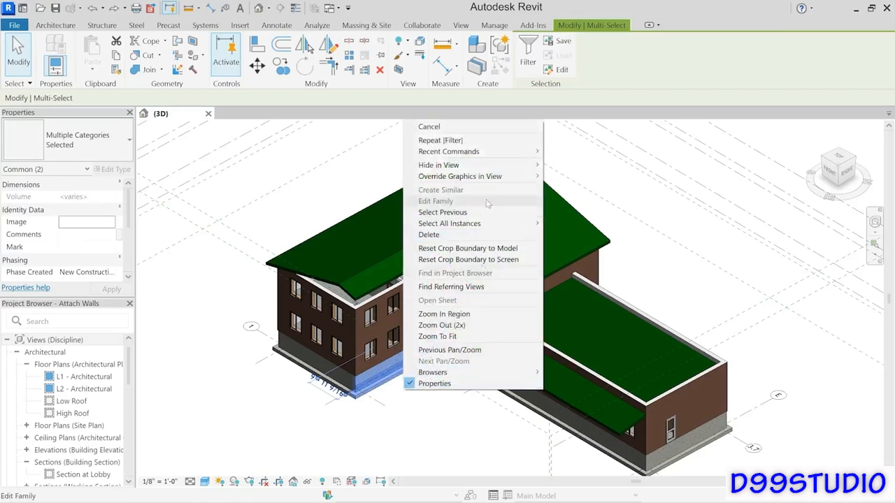
{"action": "mouse_move", "coordinate": [483, 224]}
{"action": "left_click", "coordinate": [608, 224]}
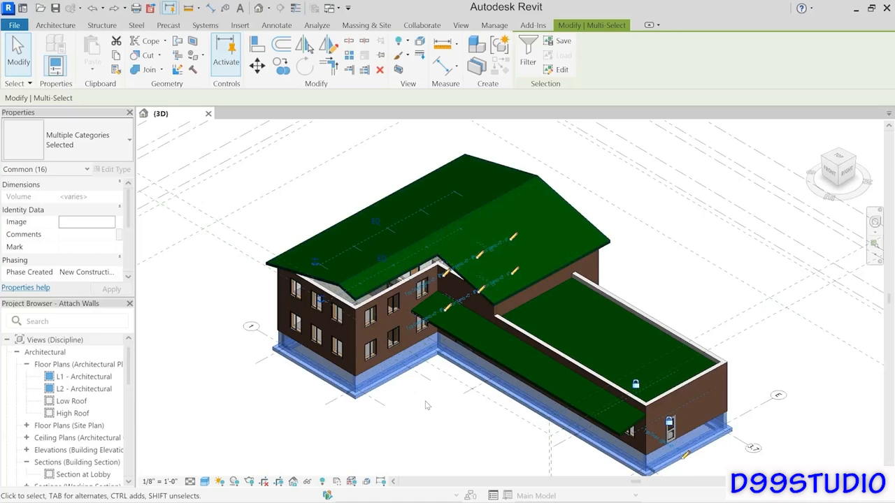
{"action": "left_click", "coordinate": [307, 482]}
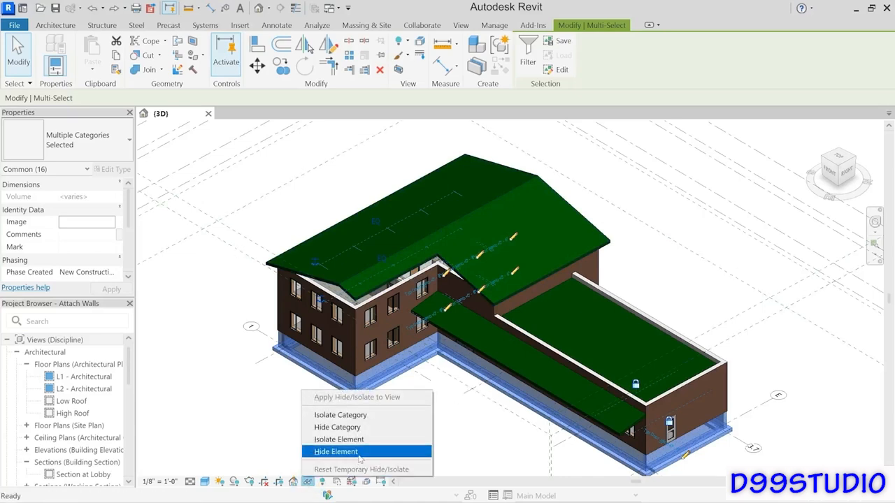
{"action": "left_click", "coordinate": [360, 452]}
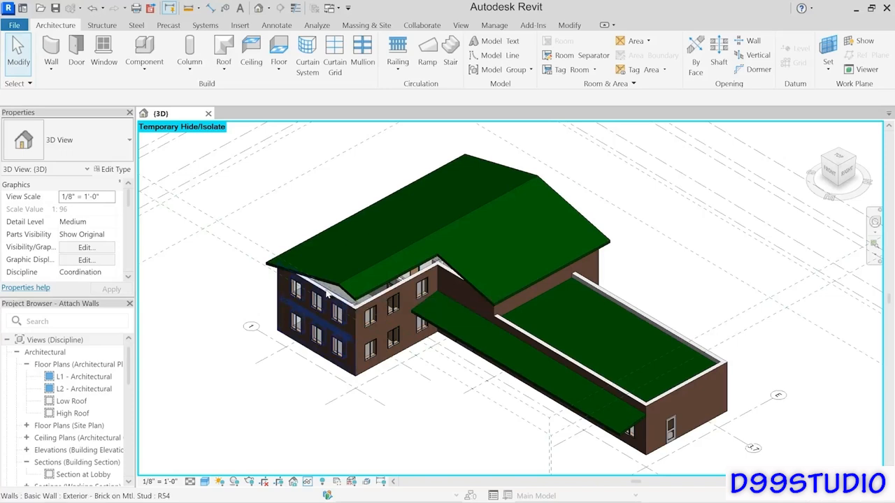
{"action": "key", "text": "Tab"}
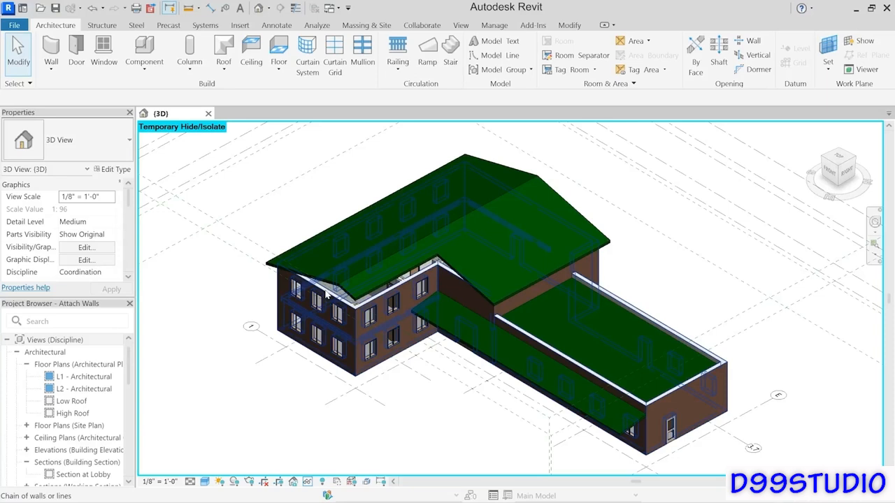
{"action": "left_click", "coordinate": [325, 294]}
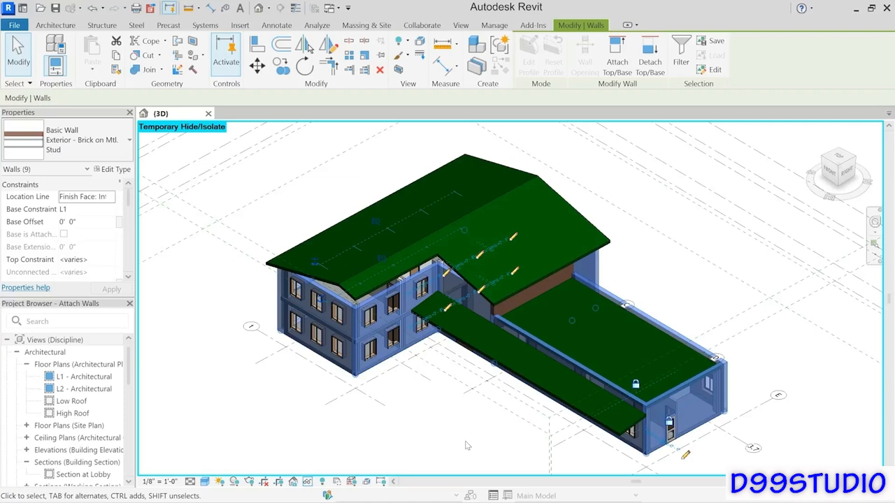
{"action": "left_click", "coordinate": [241, 413]}
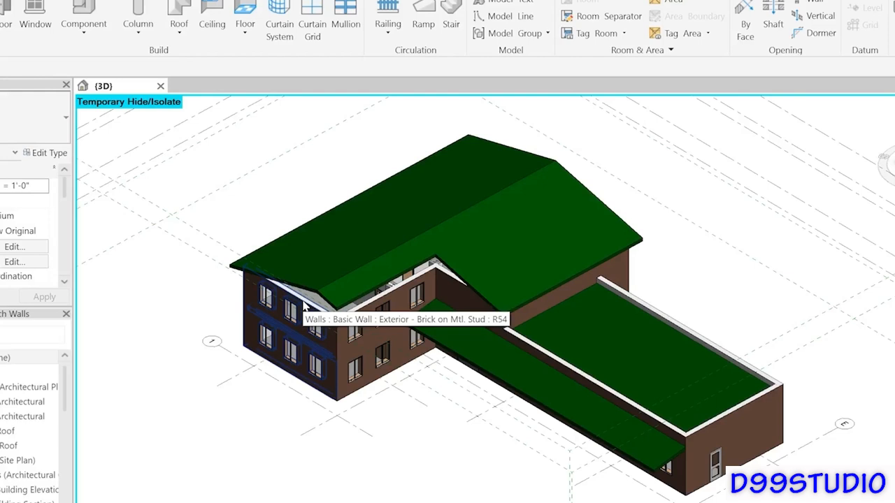
Step: Select the chain of seven exterior brick walls around the two-story block and attach their tops to the high gable roof
{"action": "key", "text": "Tab"}
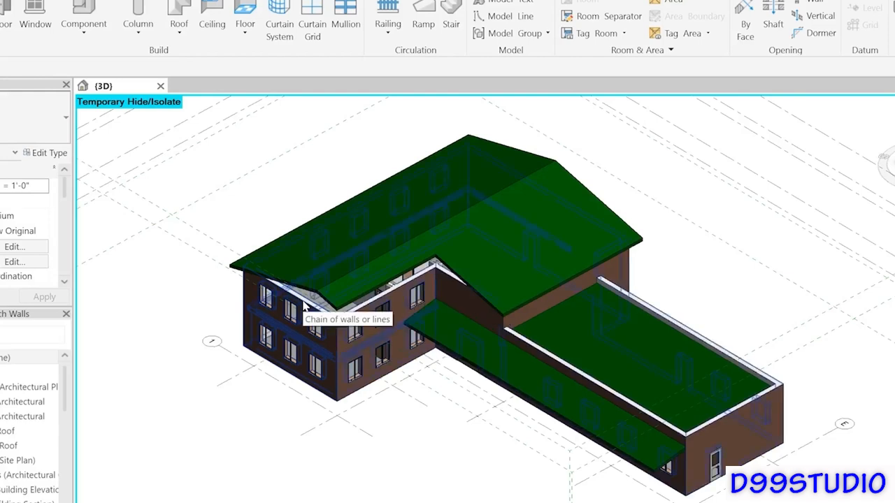
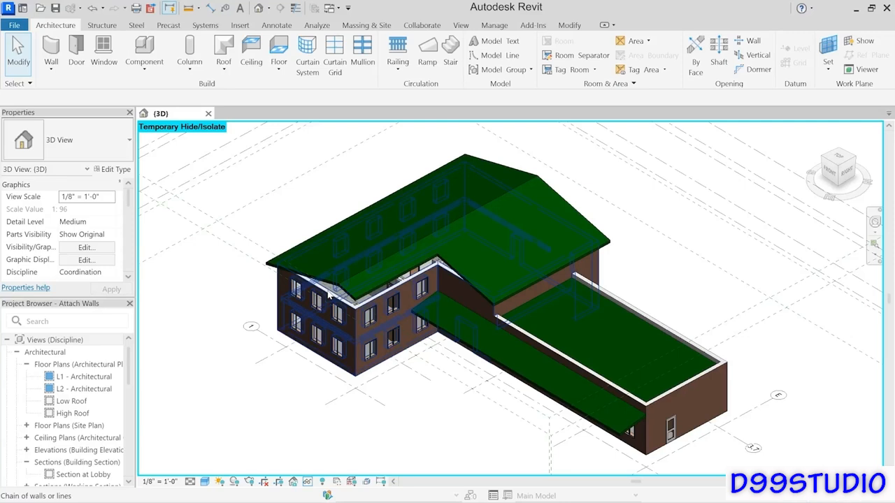
{"action": "left_click", "coordinate": [329, 293]}
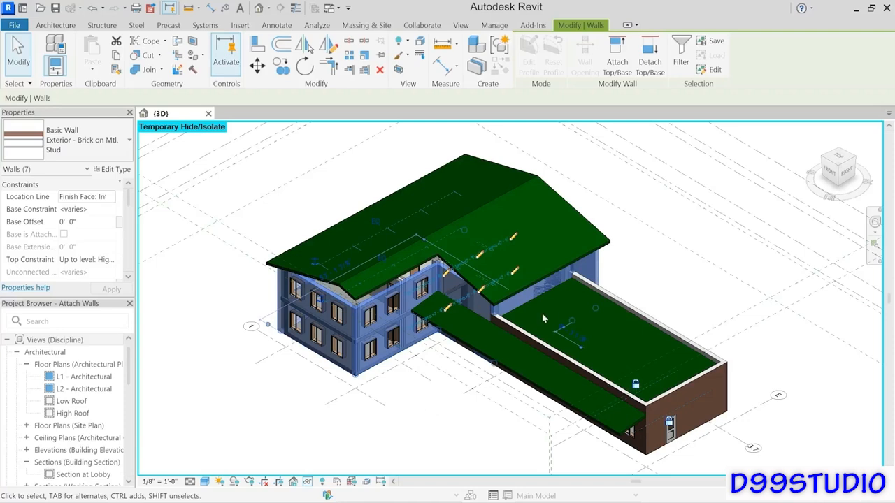
{"action": "left_click", "coordinate": [618, 56]}
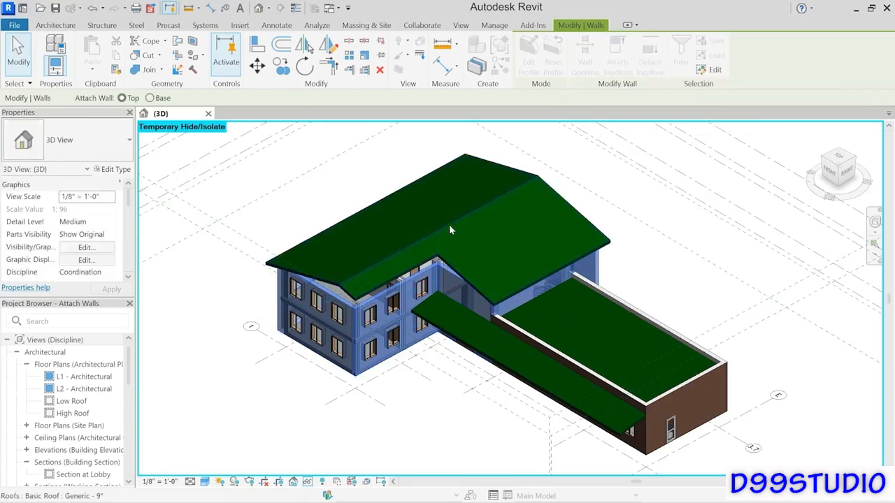
{"action": "left_click", "coordinate": [451, 258]}
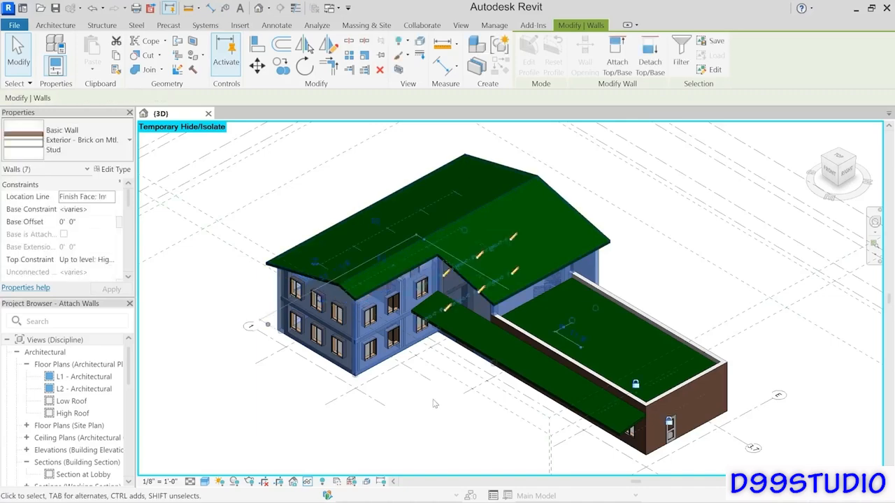
{"action": "middle_click_drag", "start_coordinate": [405, 412], "coordinate": [530, 221], "text": "shift"}
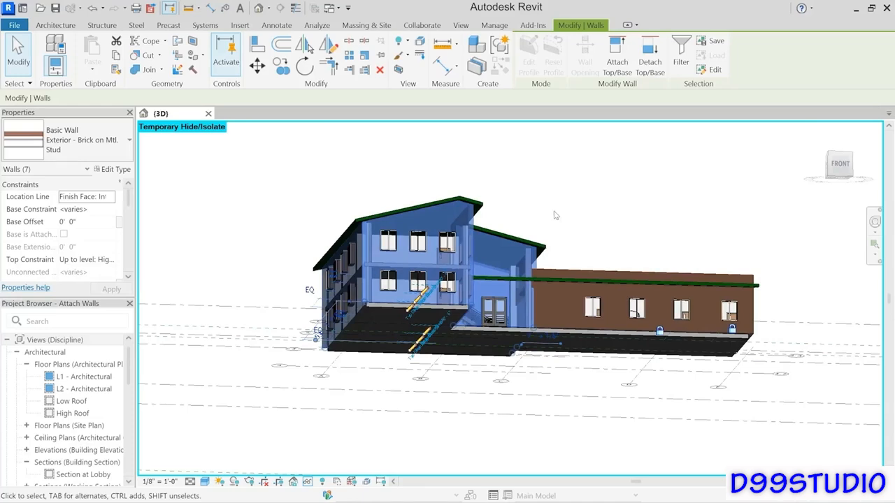
{"action": "middle_click_drag", "start_coordinate": [545, 183], "coordinate": [465, 393], "text": "shift"}
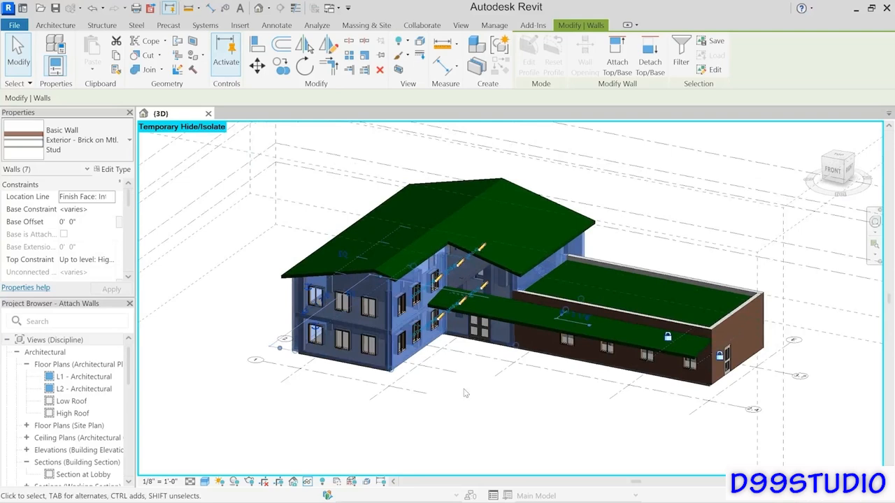
{"action": "left_click", "coordinate": [464, 397]}
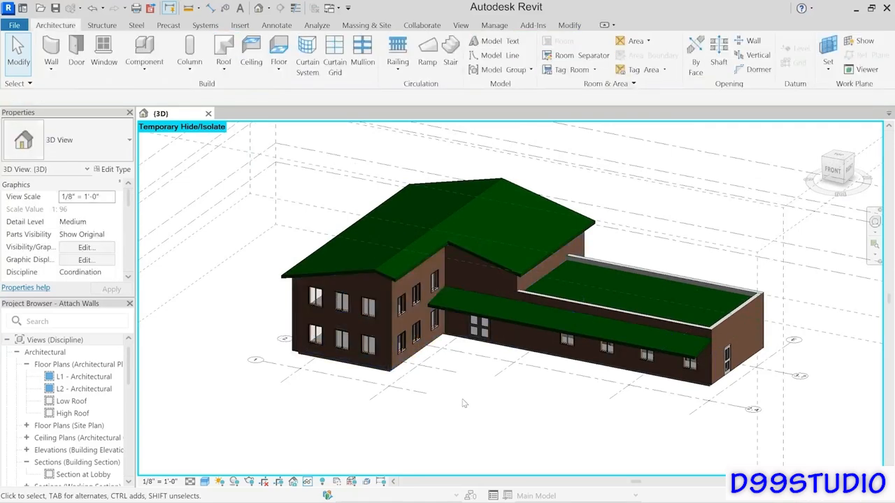
Step: Open the Section at Lobby view and extend the crop region's upper edge above the roof ridge
{"action": "left_click", "coordinate": [81, 475]}
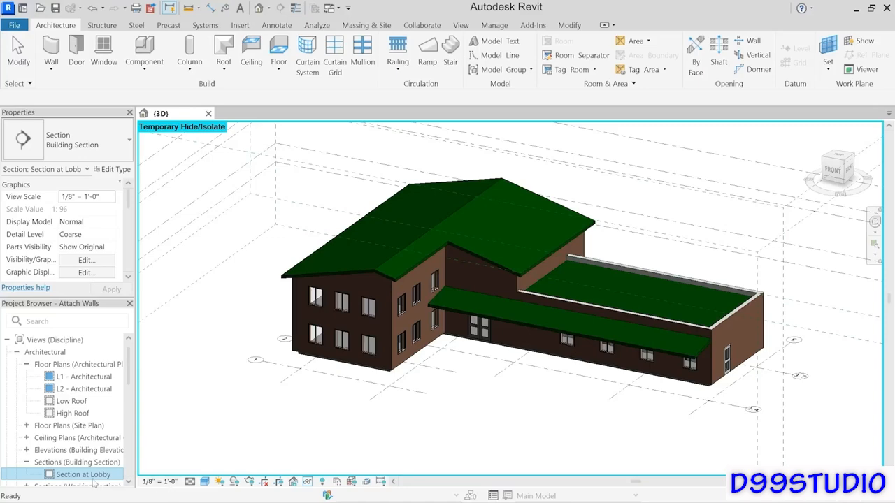
{"action": "double_click", "coordinate": [61, 475]}
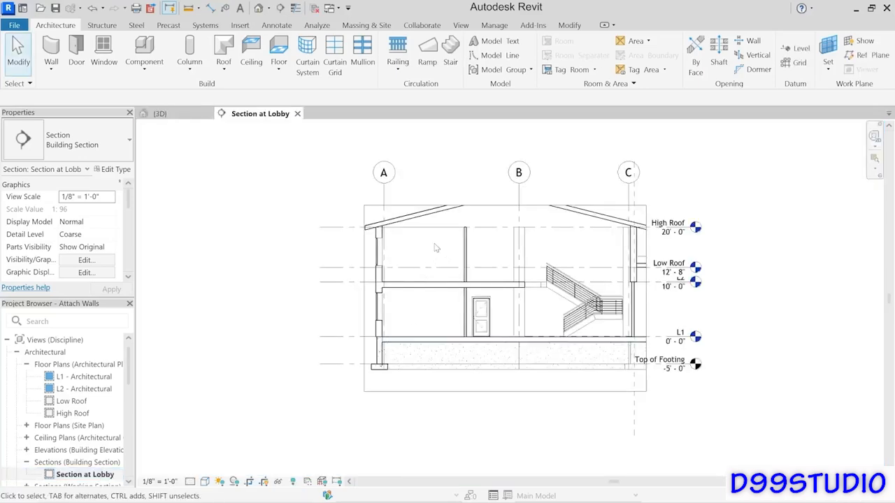
{"action": "scroll", "coordinate": [435, 246], "scroll_direction": "up", "scroll_amount": 4}
{"action": "scroll", "coordinate": [411, 285], "scroll_direction": "down", "scroll_amount": 2}
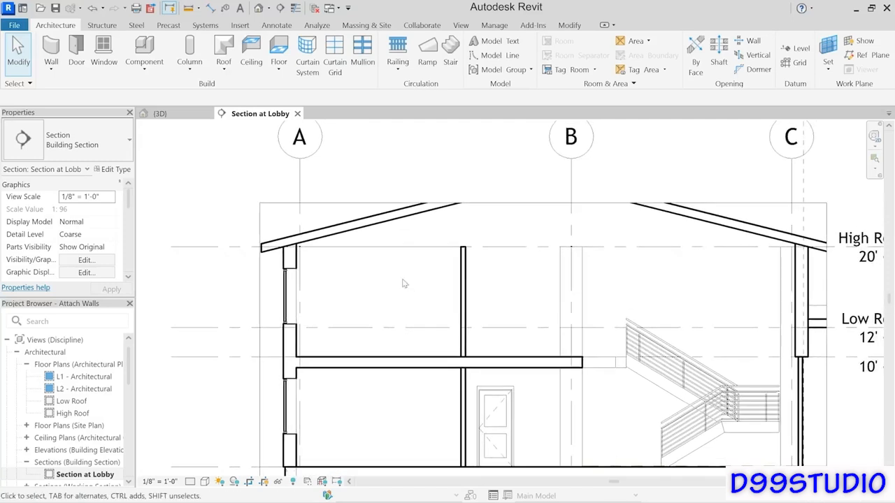
{"action": "left_click", "coordinate": [346, 214]}
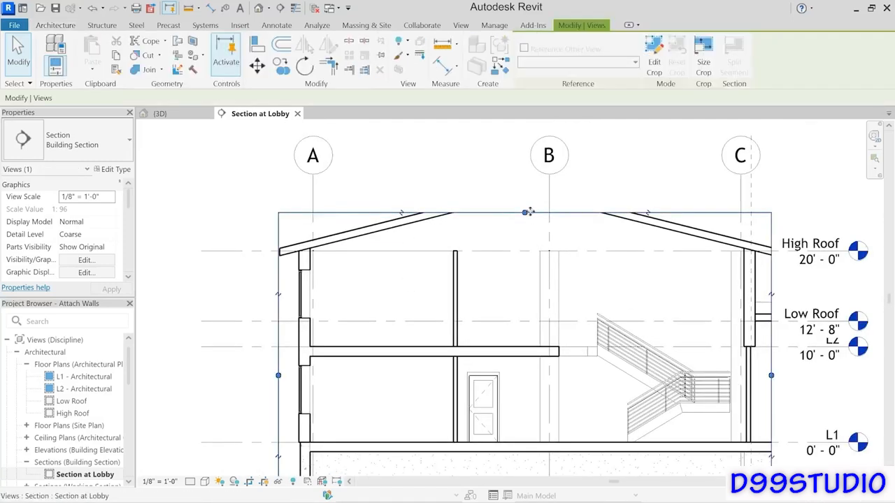
{"action": "left_click_drag", "start_coordinate": [525, 213], "coordinate": [533, 150]}
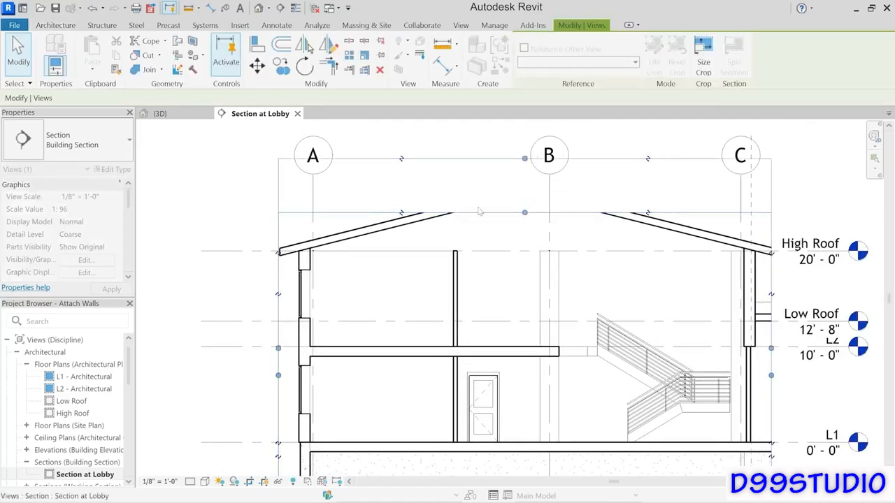
{"action": "left_click", "coordinate": [229, 283]}
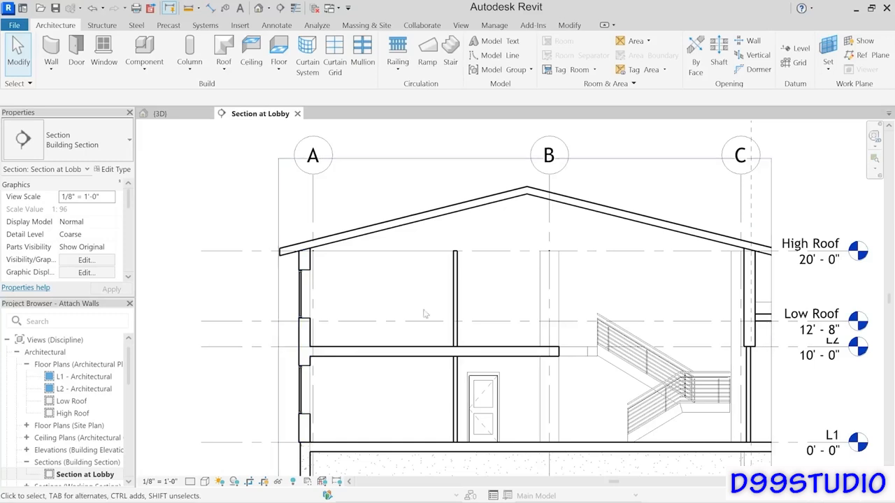
Step: Set the high gable roof's base offset from its level to 2' 0" in the lobby section
{"action": "left_click", "coordinate": [310, 261]}
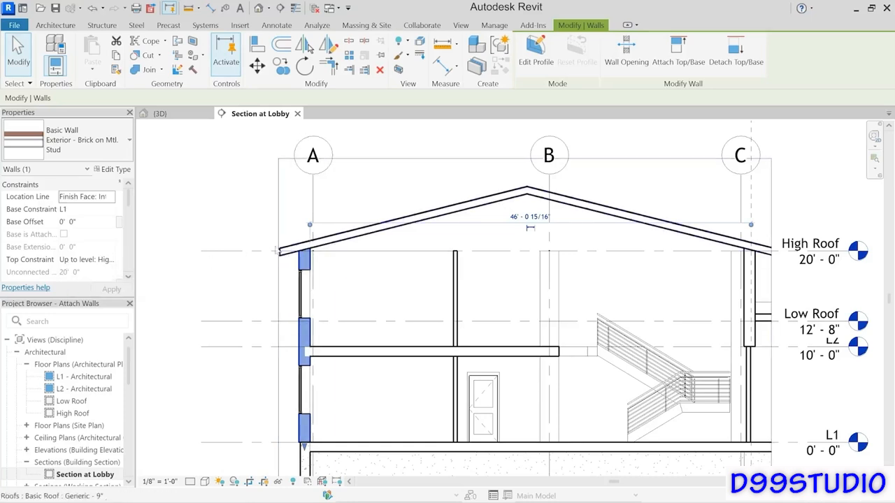
{"action": "left_click", "coordinate": [341, 239]}
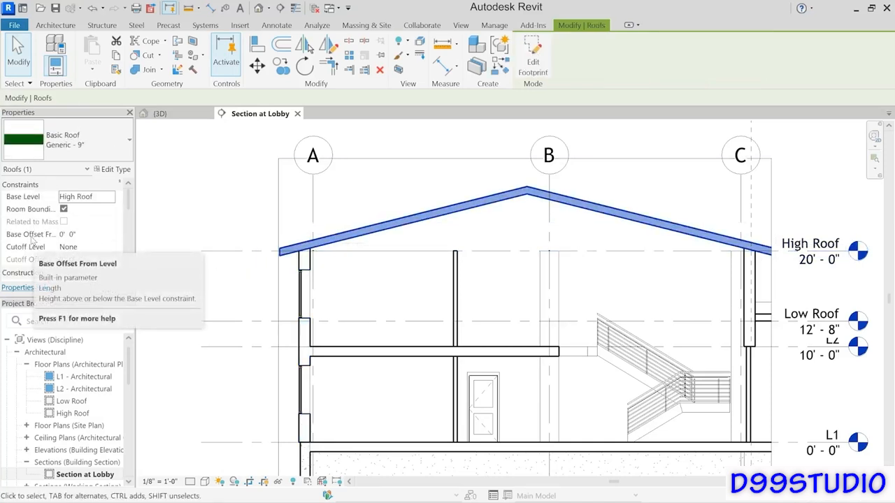
{"action": "left_click", "coordinate": [89, 235]}
{"action": "type", "text": "2"}
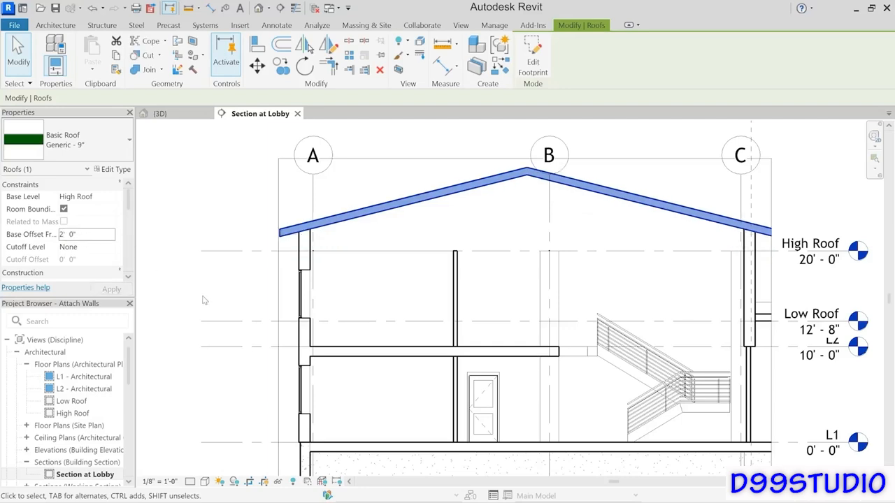
Step: Detach the top of the exterior brick wall at grid A from the high gable roof
{"action": "left_click", "coordinate": [300, 259]}
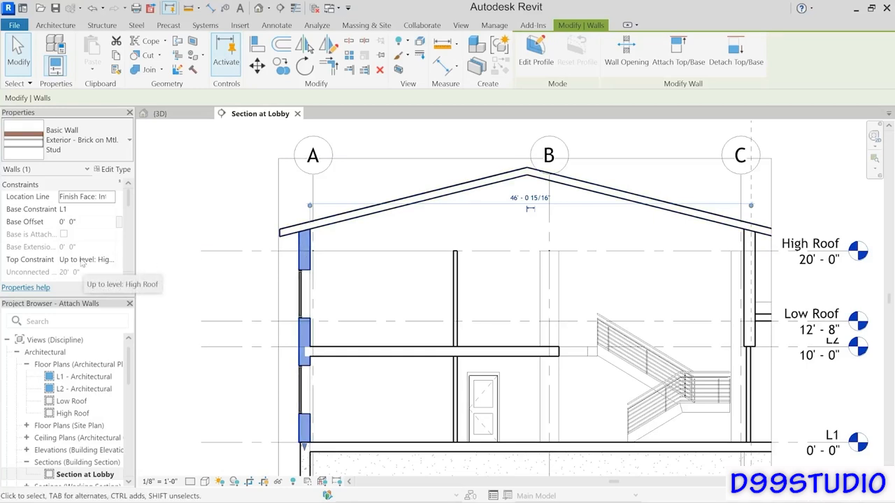
{"action": "left_click", "coordinate": [738, 69]}
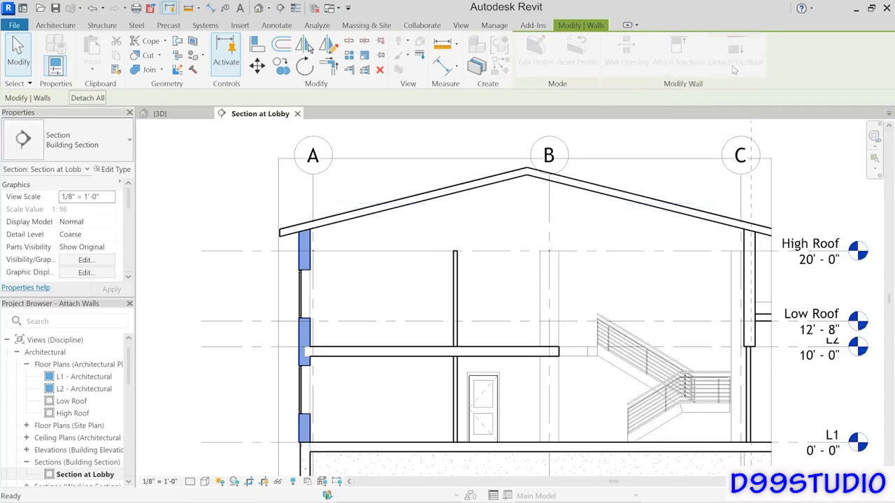
{"action": "left_click", "coordinate": [332, 231]}
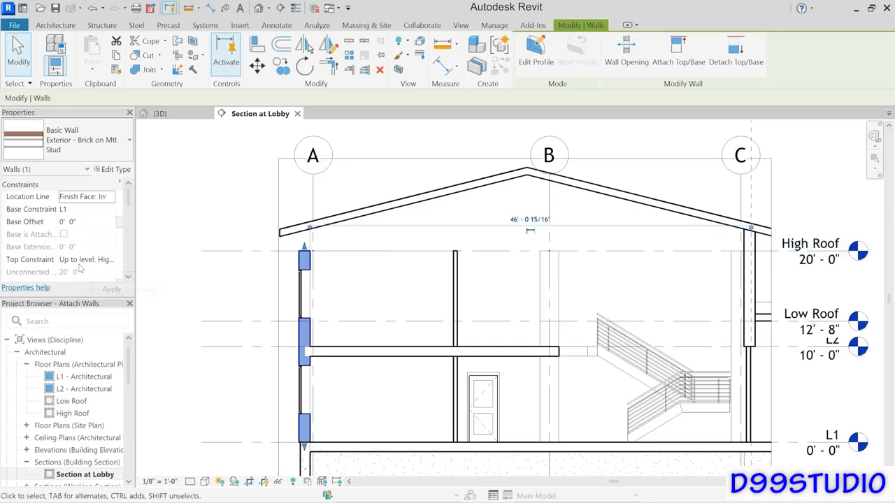
{"action": "left_click", "coordinate": [246, 289]}
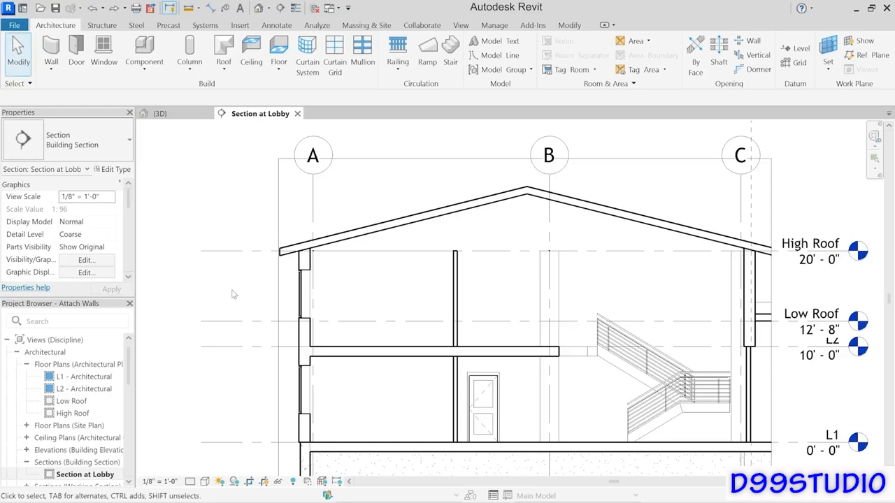
Step: Select everything across the upper story in the lobby section and filter the selection to the Columns category only
{"action": "left_click", "coordinate": [558, 278]}
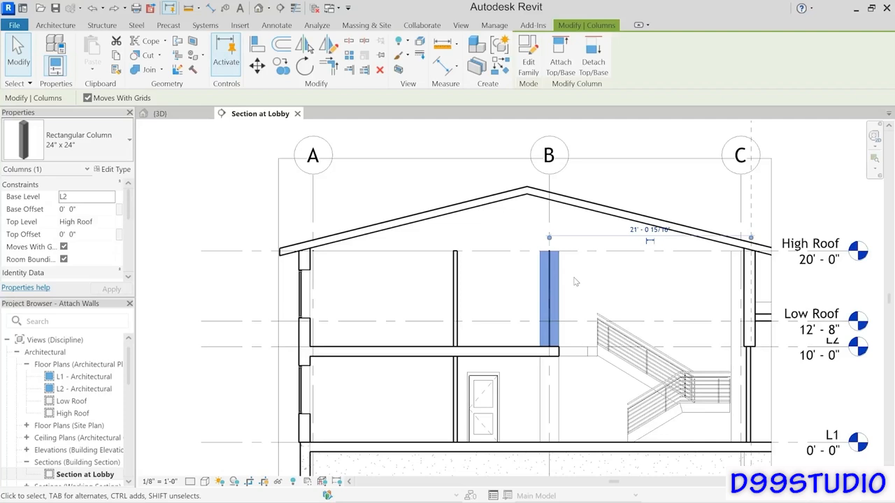
{"action": "left_click", "coordinate": [764, 282]}
{"action": "left_click_drag", "start_coordinate": [785, 278], "coordinate": [246, 276]}
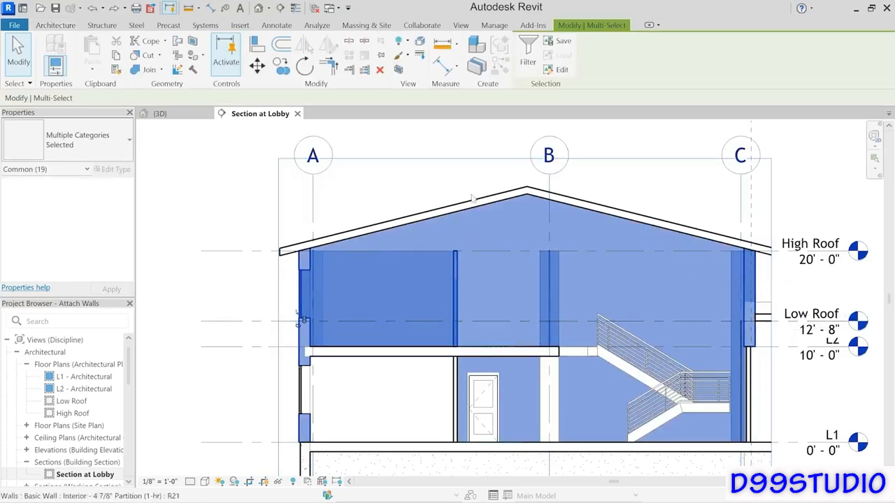
{"action": "left_click", "coordinate": [527, 62]}
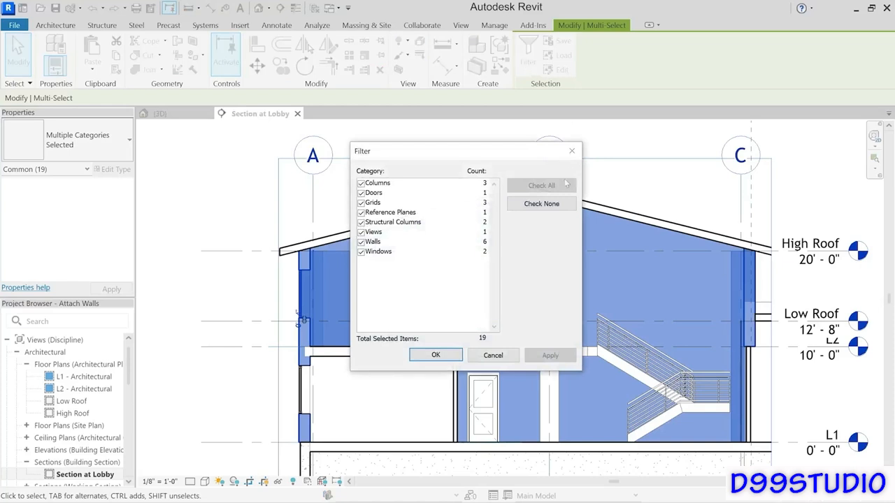
{"action": "left_click", "coordinate": [541, 204]}
{"action": "left_click", "coordinate": [381, 187]}
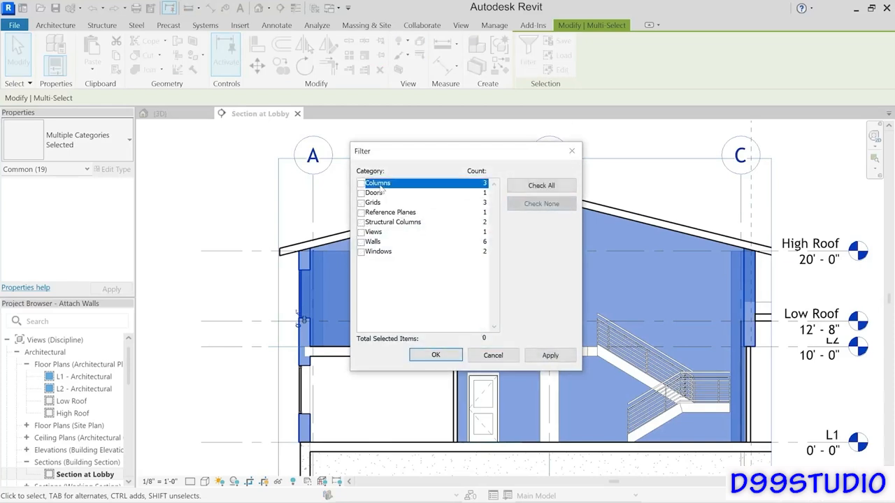
{"action": "left_click", "coordinate": [394, 223]}
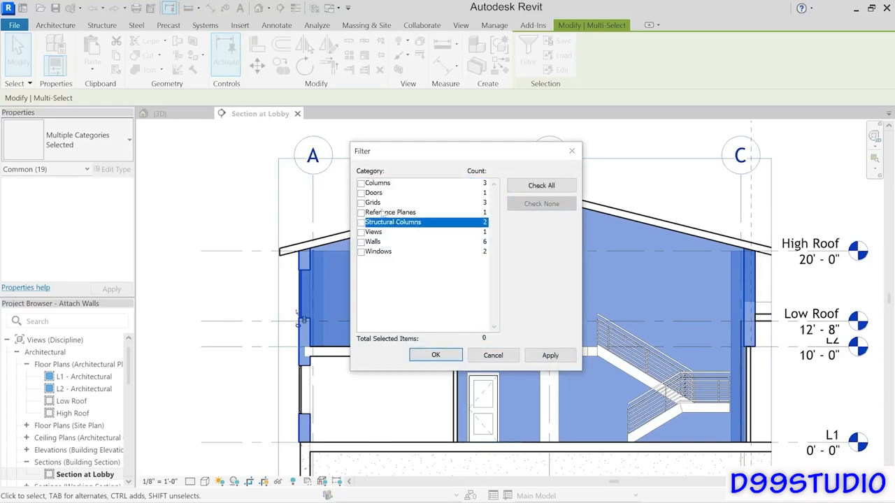
{"action": "left_click", "coordinate": [375, 183]}
{"action": "left_click", "coordinate": [361, 183]}
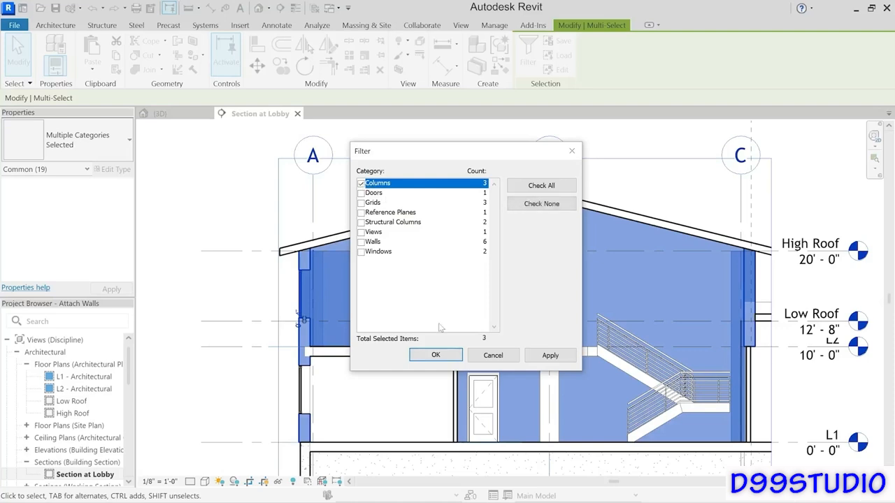
{"action": "left_click", "coordinate": [435, 356]}
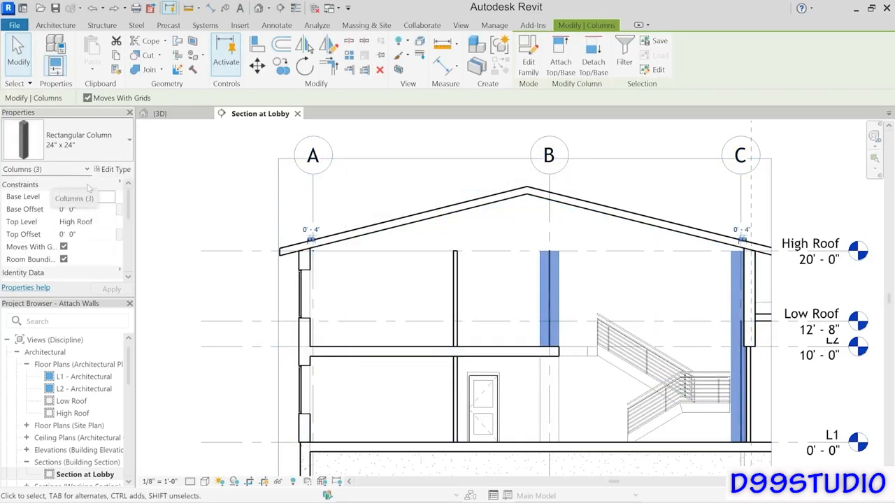
Step: Add the two-story block's remaining columns to the selection in the L2 - Architectural plan, filtering it to the Columns category only
{"action": "double_click", "coordinate": [84, 389]}
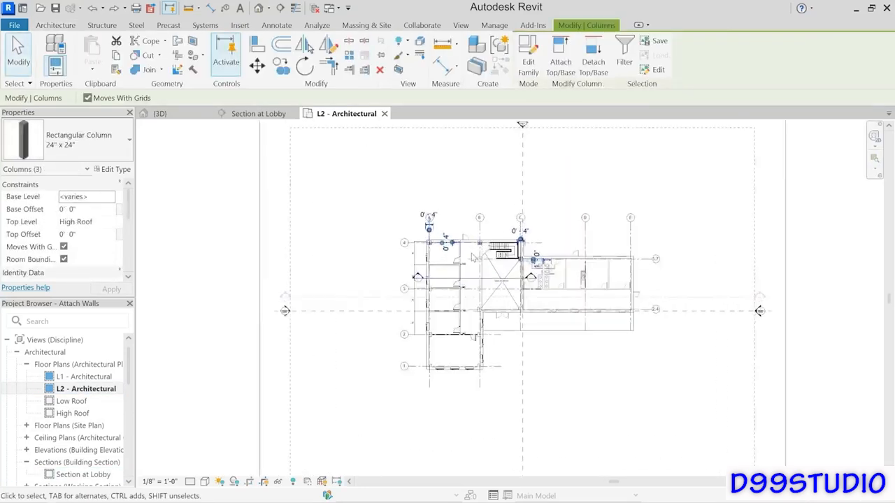
{"action": "scroll", "coordinate": [470, 308], "scroll_direction": "up", "scroll_amount": 5}
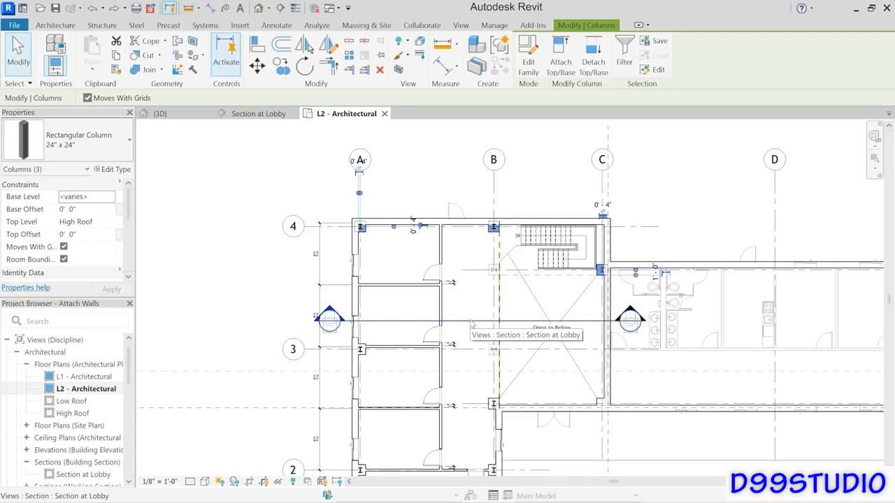
{"action": "middle_click_drag", "start_coordinate": [469, 323], "coordinate": [424, 213]}
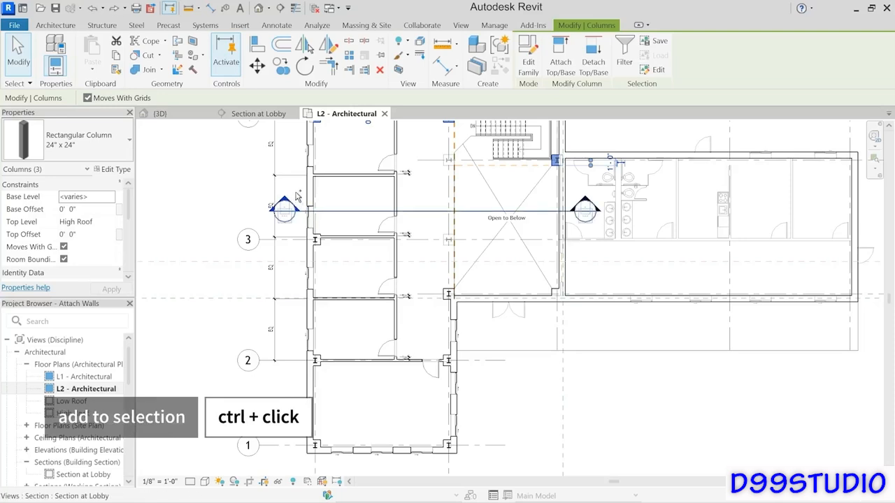
{"action": "left_click_drag", "start_coordinate": [296, 188], "coordinate": [591, 479], "text": "ctrl"}
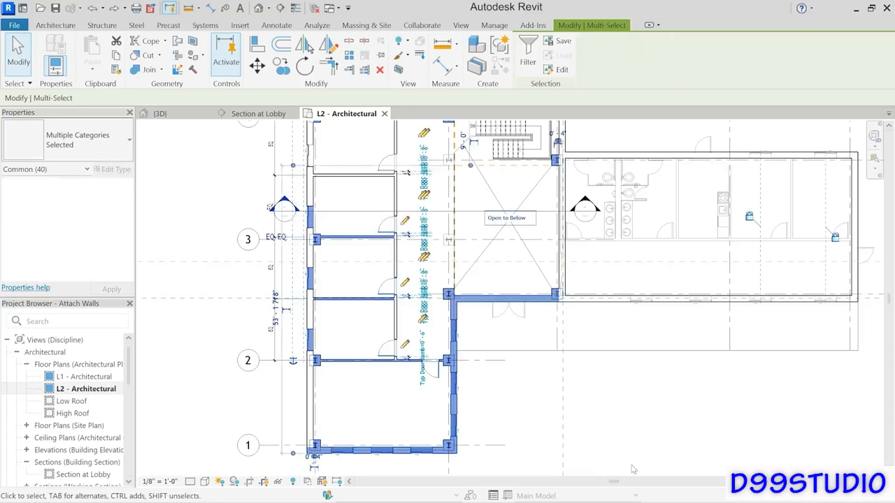
{"action": "left_click", "coordinate": [529, 56]}
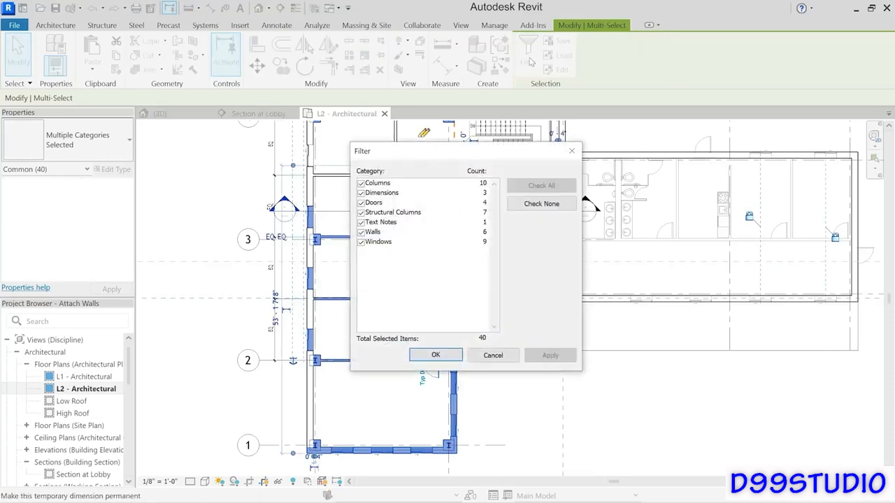
{"action": "left_click", "coordinate": [541, 204]}
{"action": "left_click", "coordinate": [361, 183]}
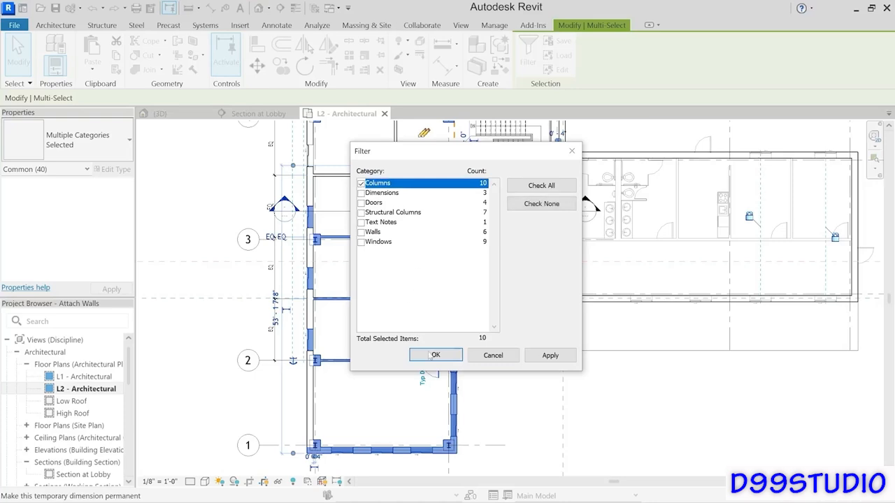
{"action": "left_click", "coordinate": [436, 355]}
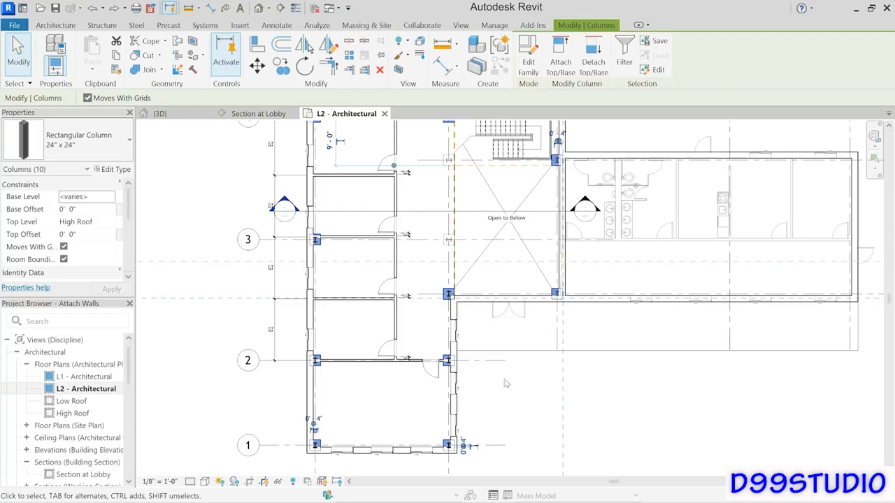
Step: Add the high gable roof to the column selection in the 3D view and temporarily isolate these elements
{"action": "scroll", "coordinate": [479, 260], "scroll_direction": "down", "scroll_amount": 2}
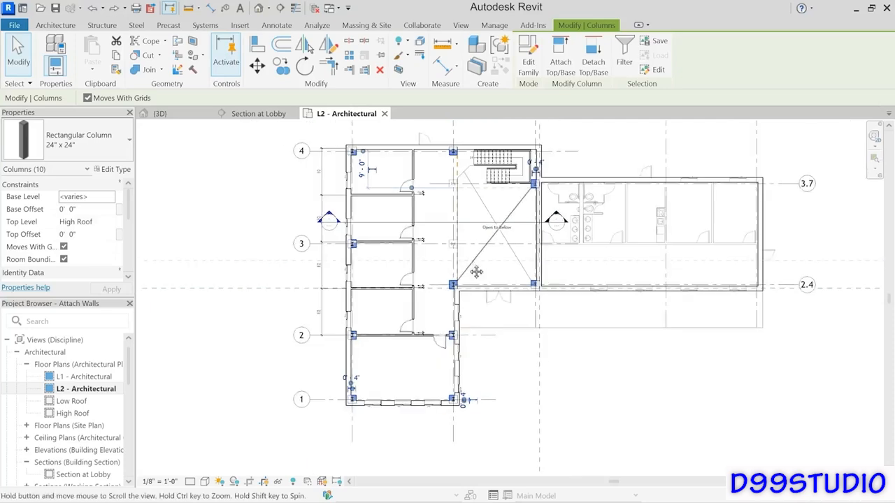
{"action": "middle_click_drag", "start_coordinate": [476, 272], "coordinate": [436, 294]}
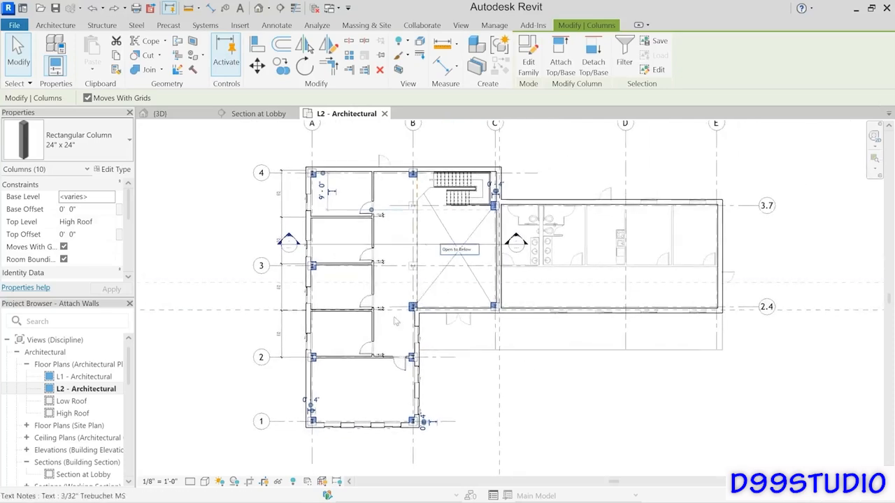
{"action": "left_click", "coordinate": [160, 114]}
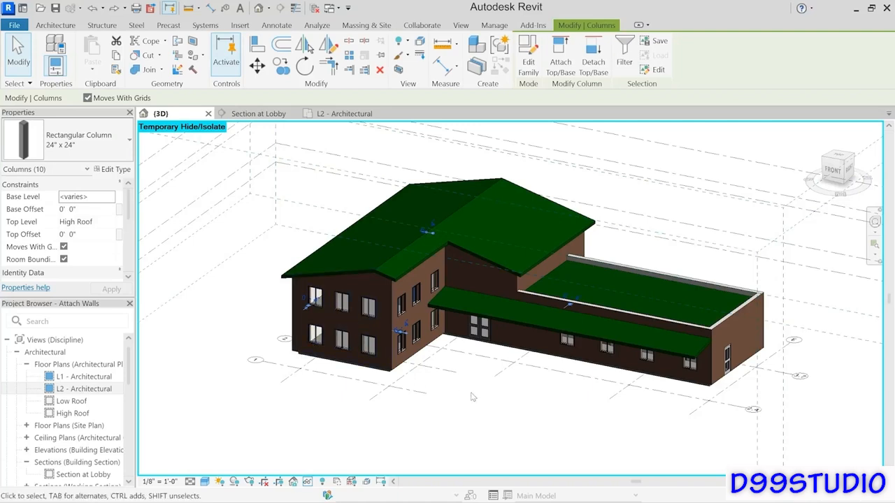
{"action": "left_click", "coordinate": [460, 217], "text": "ctrl"}
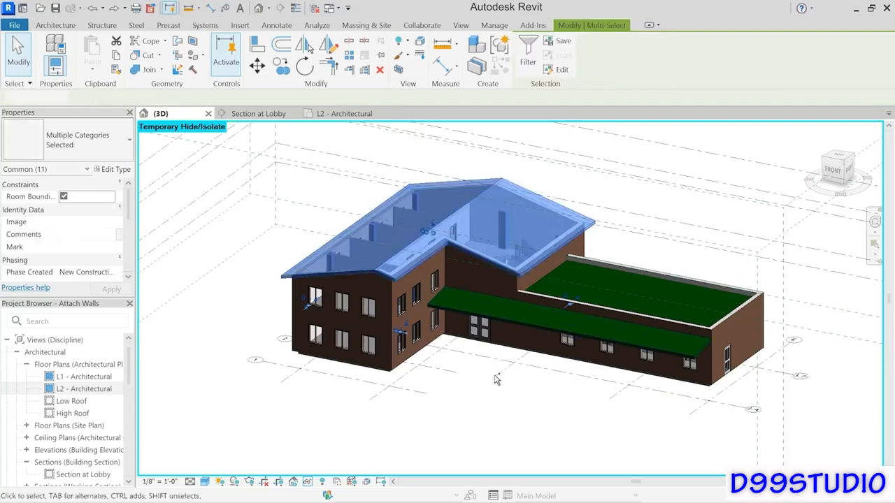
{"action": "left_click", "coordinate": [307, 481]}
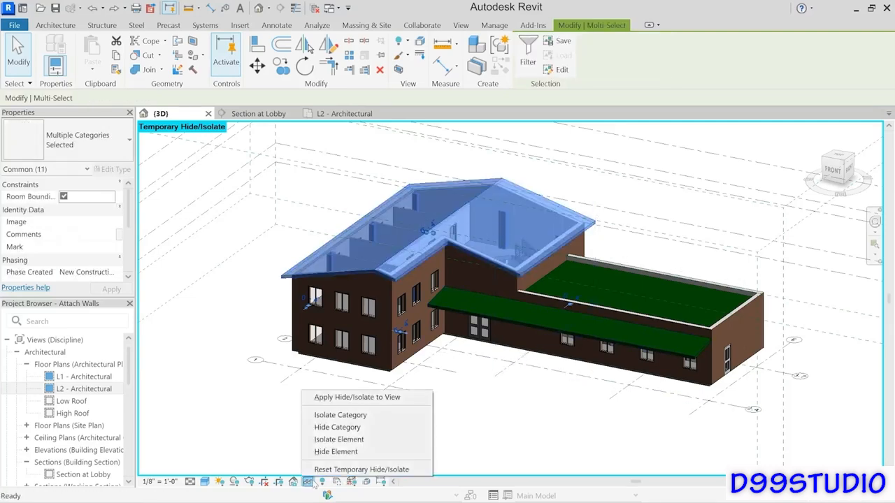
{"action": "left_click", "coordinate": [349, 440]}
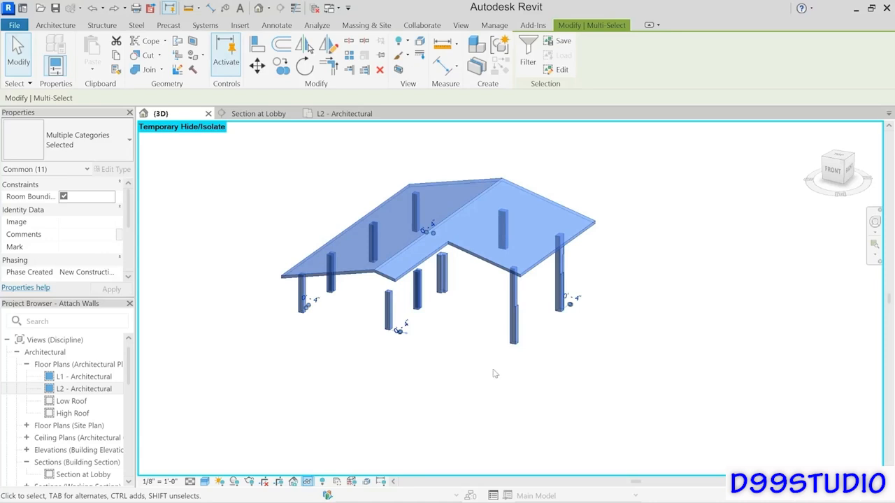
Step: Remove the roof from the selection and attach the tops of the selected 24" x 24" columns to the high gable roof
{"action": "middle_click_drag", "start_coordinate": [512, 349], "coordinate": [475, 296], "text": "shift"}
{"action": "scroll", "coordinate": [468, 279], "scroll_direction": "up", "scroll_amount": 3}
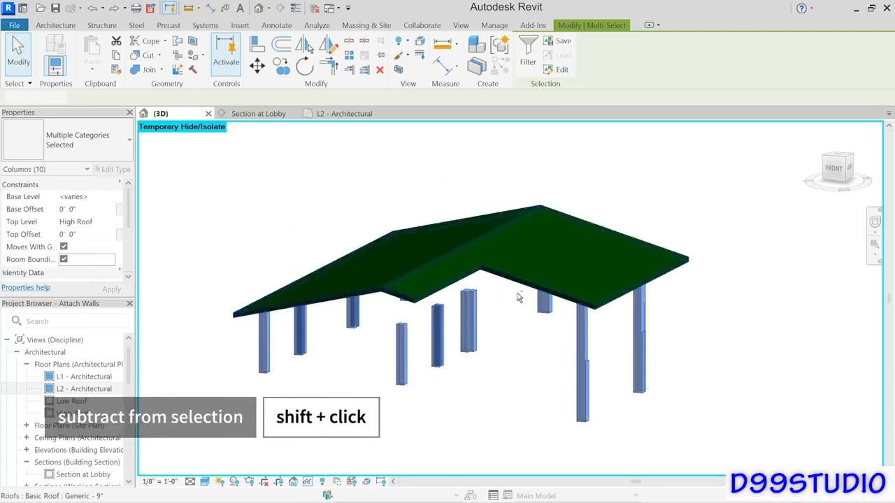
{"action": "left_click", "coordinate": [508, 285], "text": "shift"}
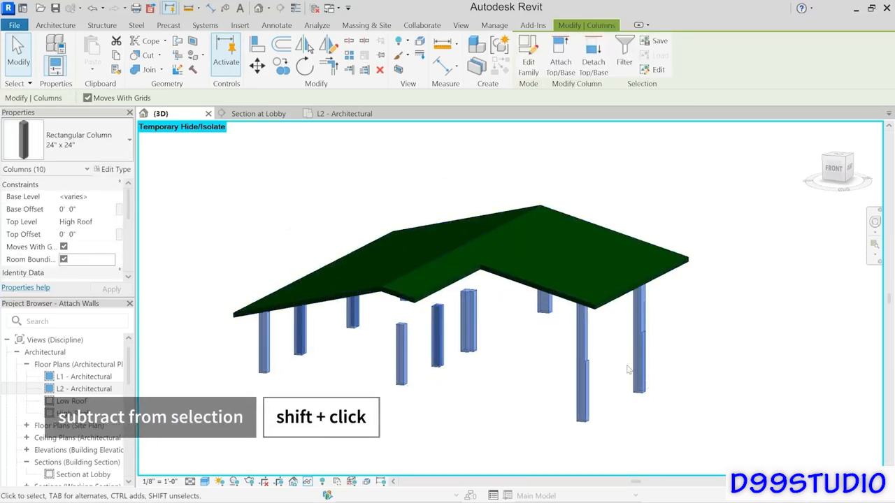
{"action": "left_click", "coordinate": [561, 60]}
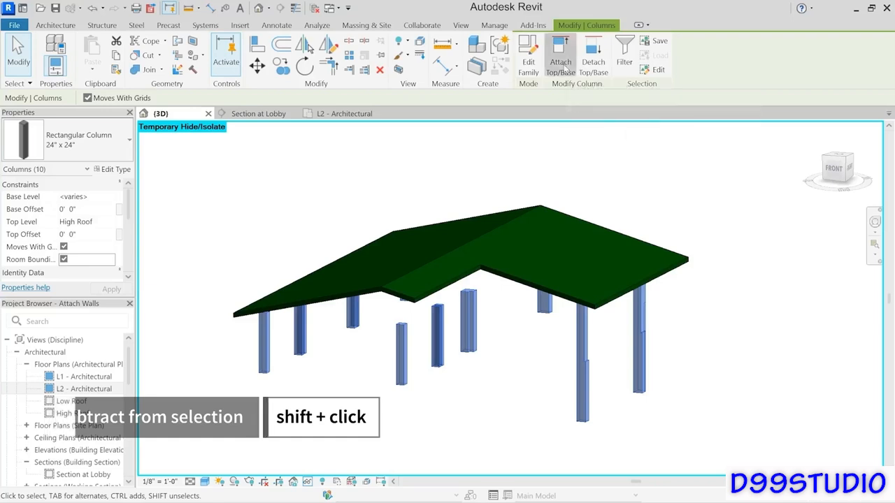
{"action": "left_click", "coordinate": [499, 278]}
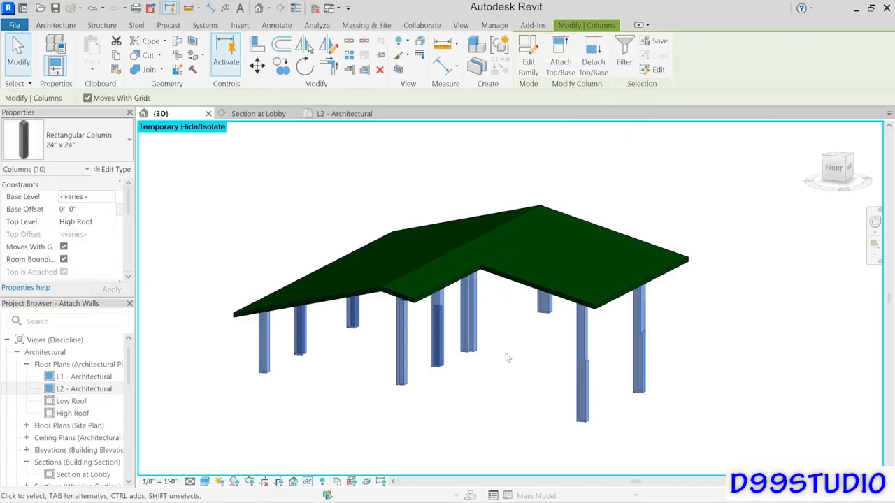
Step: Set the top attachment justification of the selected 24" x 24" columns to Maximum Intersection and check how they meet the roof
{"action": "middle_click_drag", "start_coordinate": [510, 359], "coordinate": [553, 325], "text": "shift"}
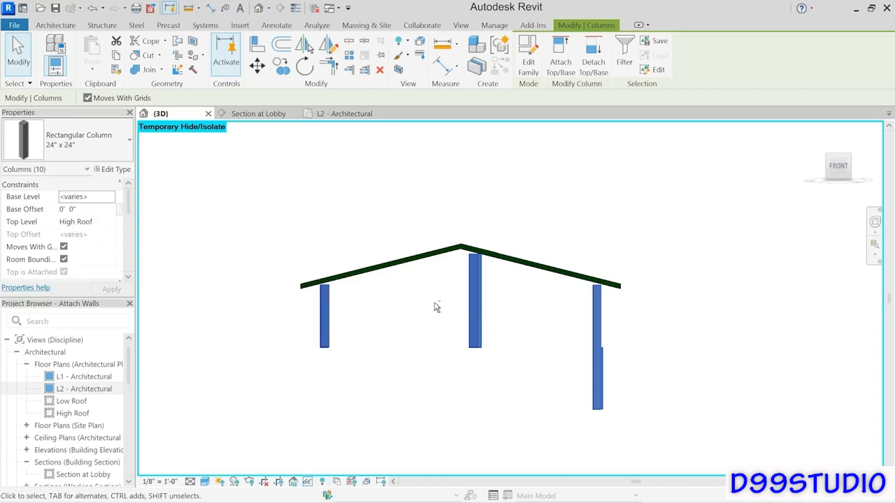
{"action": "middle_click_drag", "start_coordinate": [434, 307], "coordinate": [431, 314], "text": "shift"}
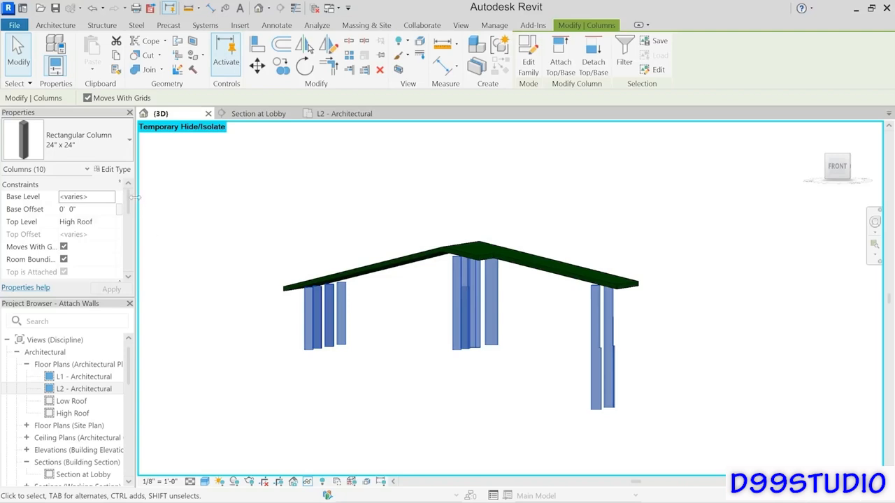
{"action": "left_click_drag", "start_coordinate": [129, 200], "coordinate": [131, 217]}
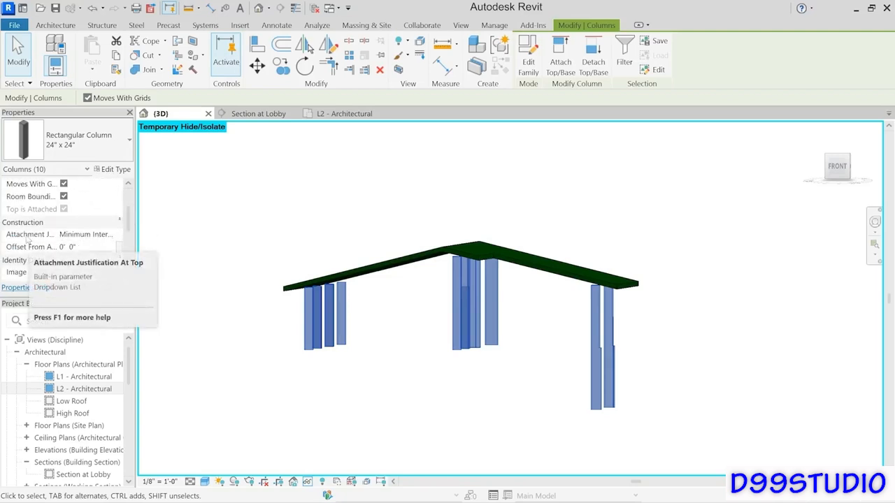
{"action": "left_click", "coordinate": [84, 234]}
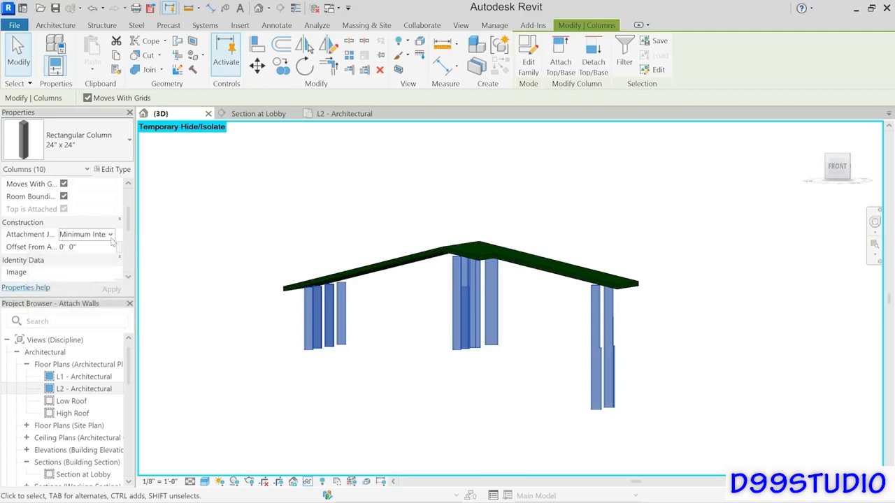
{"action": "left_click", "coordinate": [111, 235]}
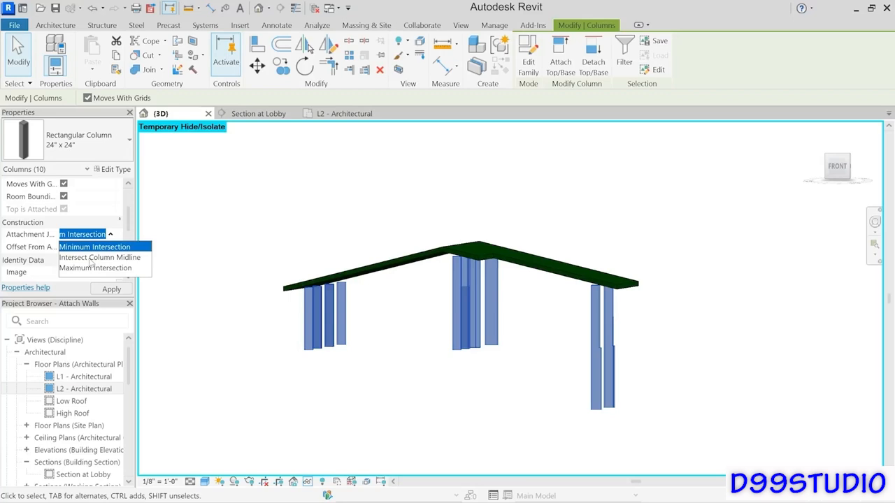
{"action": "left_click", "coordinate": [92, 269]}
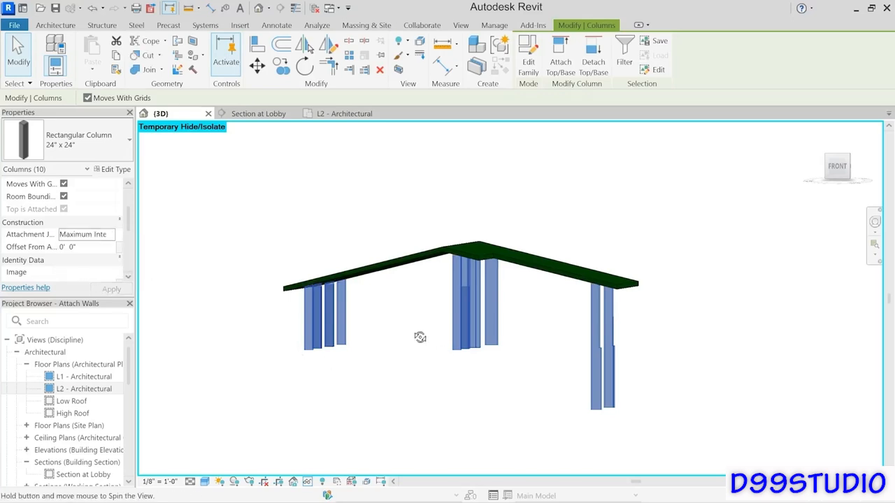
{"action": "middle_click_drag", "start_coordinate": [420, 337], "coordinate": [375, 385], "text": "shift"}
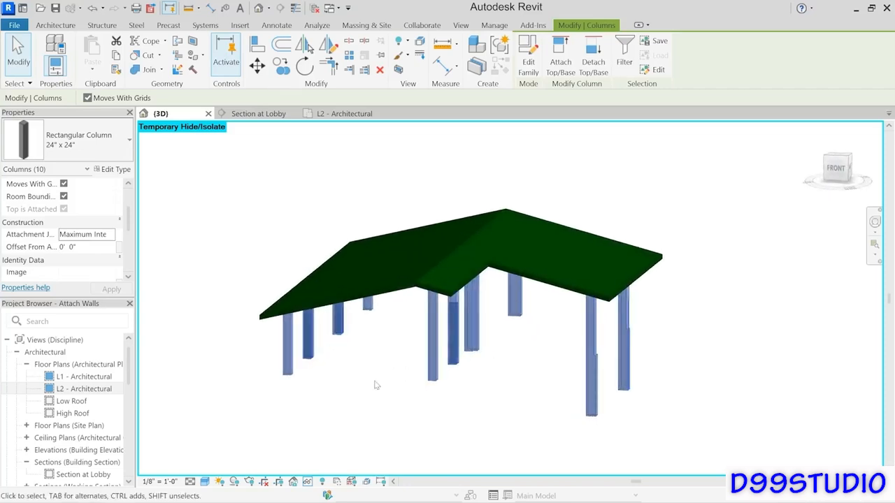
Step: Reset the temporary hide/isolate in the 3D view to bring back the whole building
{"action": "left_click", "coordinate": [308, 482]}
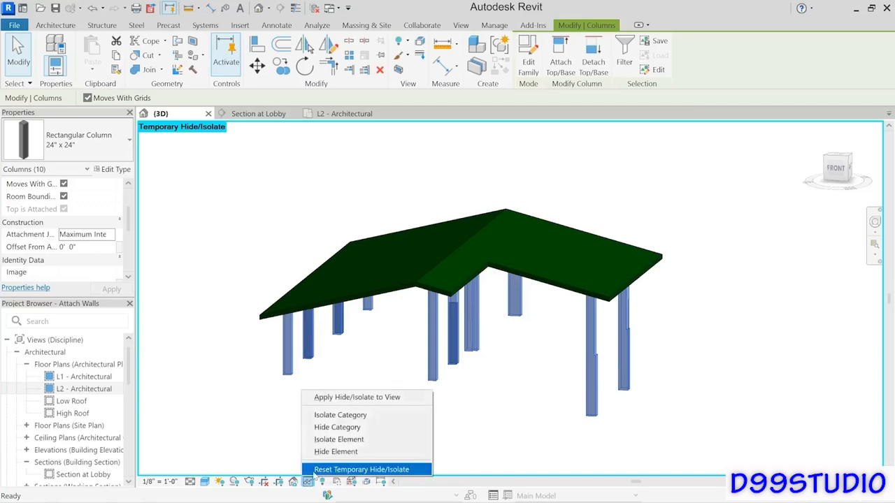
{"action": "left_click", "coordinate": [356, 469]}
{"action": "scroll", "coordinate": [467, 395], "scroll_direction": "down", "scroll_amount": 2}
{"action": "middle_click_drag", "start_coordinate": [467, 395], "coordinate": [459, 454]}
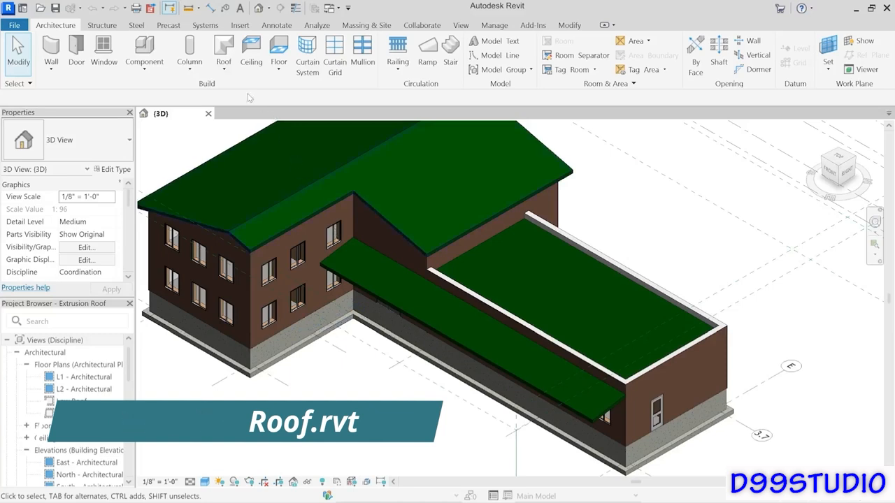
Step: Open the East - Architectural elevation of the Extrusion Roof project at the exterior door in the brick wall
{"action": "left_click", "coordinate": [225, 68]}
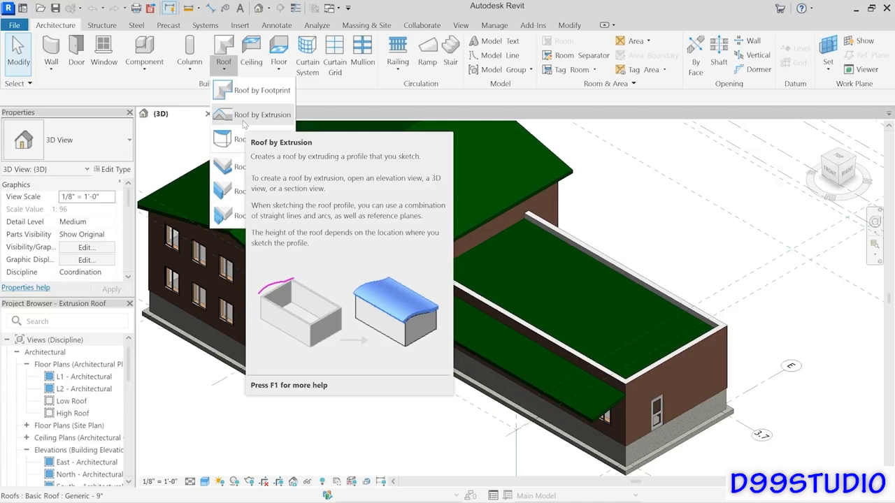
{"action": "left_click", "coordinate": [337, 99]}
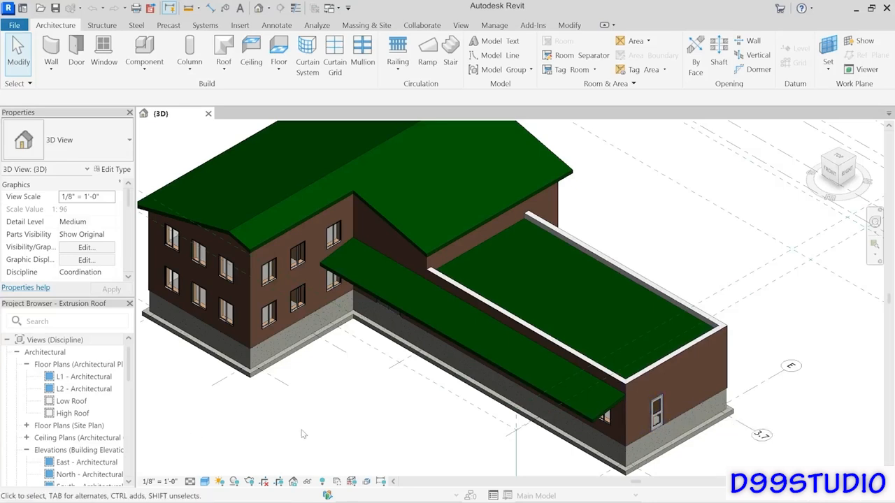
{"action": "left_click", "coordinate": [61, 463]}
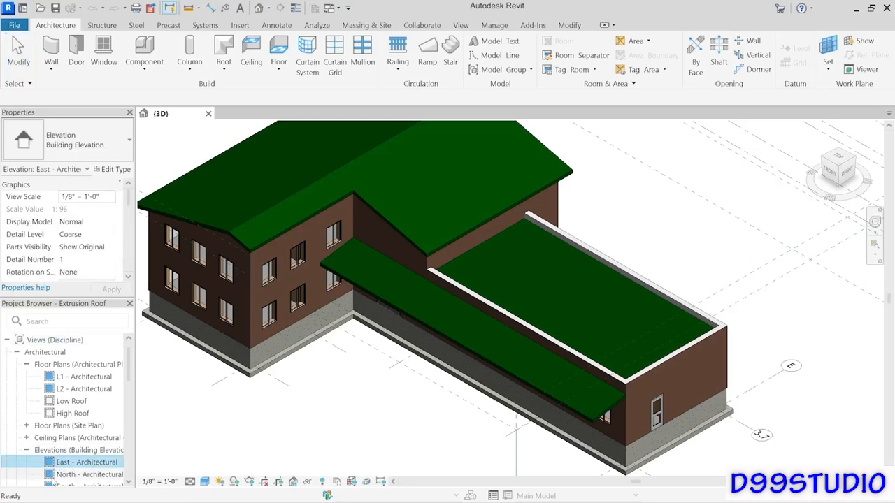
{"action": "double_click", "coordinate": [63, 464]}
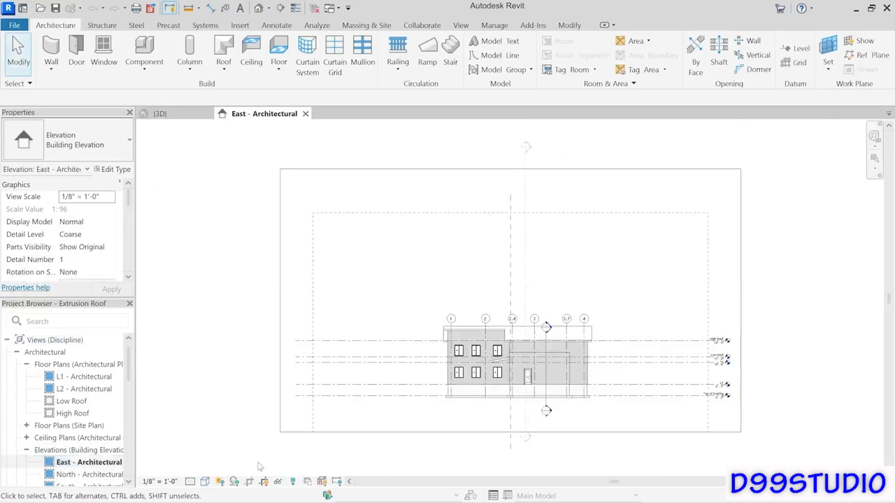
{"action": "scroll", "coordinate": [541, 374], "scroll_direction": "up", "scroll_amount": 5}
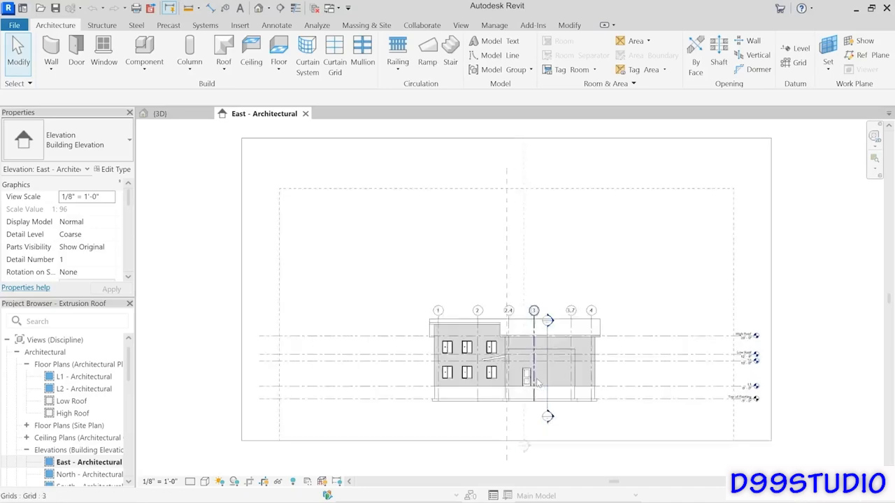
{"action": "scroll", "coordinate": [521, 370], "scroll_direction": "up", "scroll_amount": 3}
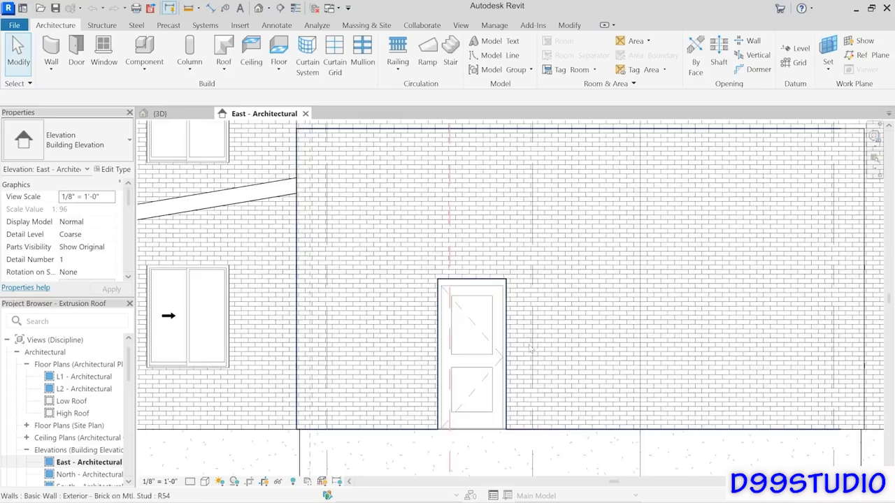
{"action": "middle_click_drag", "start_coordinate": [521, 371], "coordinate": [473, 364]}
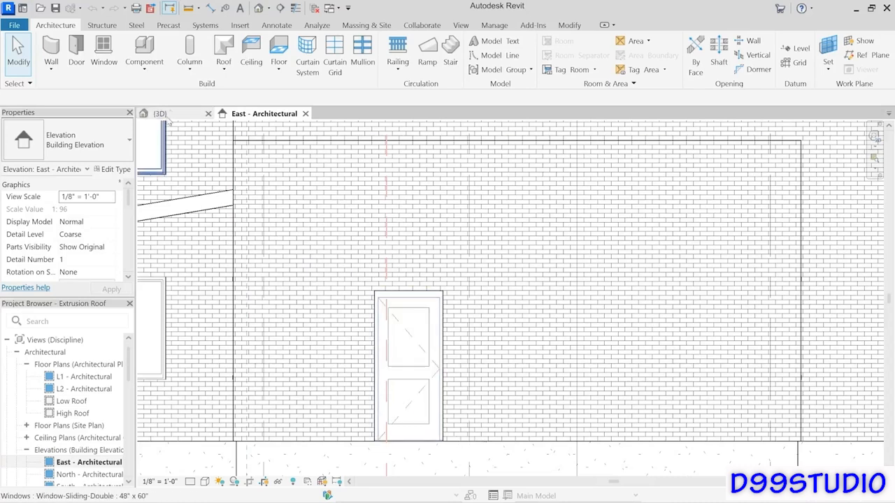
Step: Start a Roof by Extrusion and pick the exterior brick wall around the door as its work plane
{"action": "left_click", "coordinate": [224, 69]}
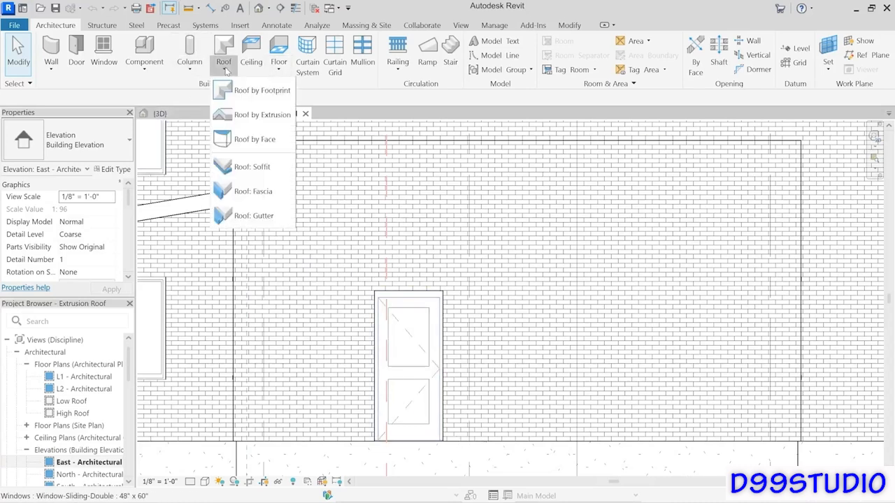
{"action": "left_click", "coordinate": [245, 116]}
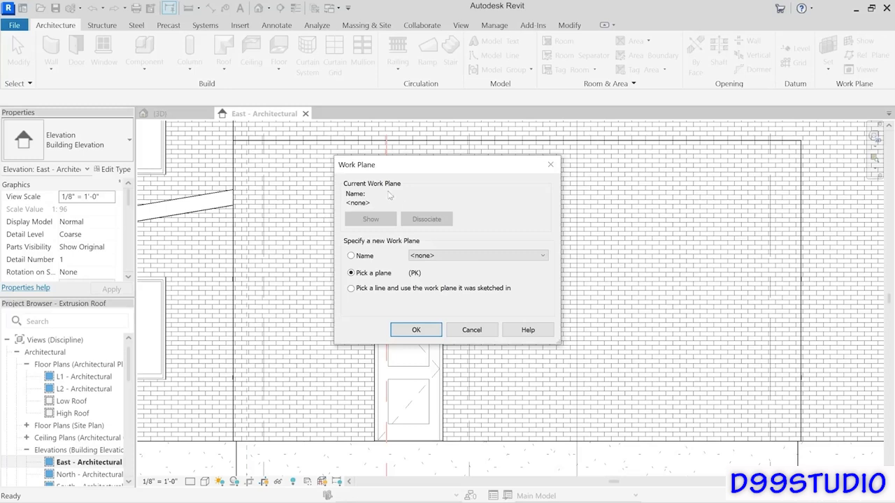
{"action": "left_click", "coordinate": [465, 257]}
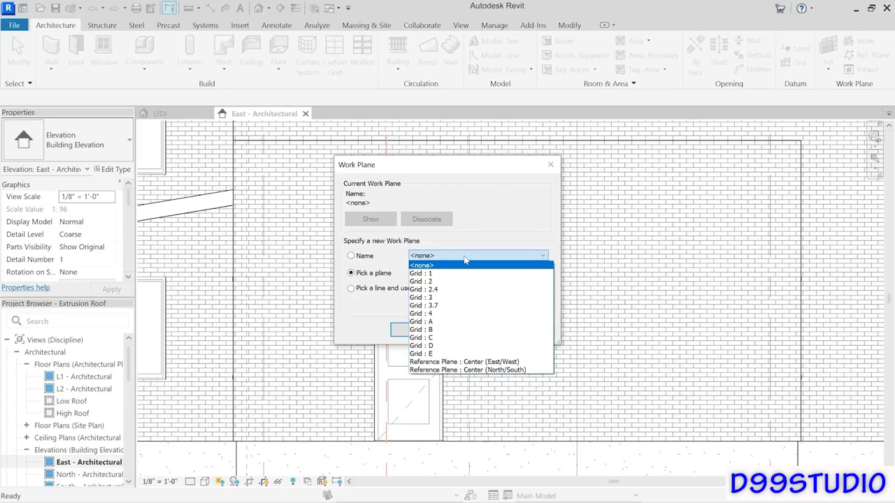
{"action": "left_click", "coordinate": [490, 221]}
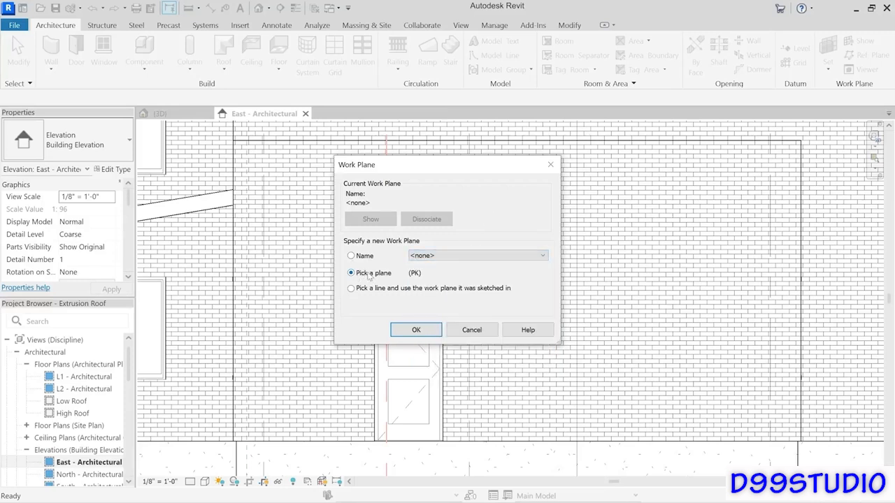
{"action": "left_click", "coordinate": [415, 330]}
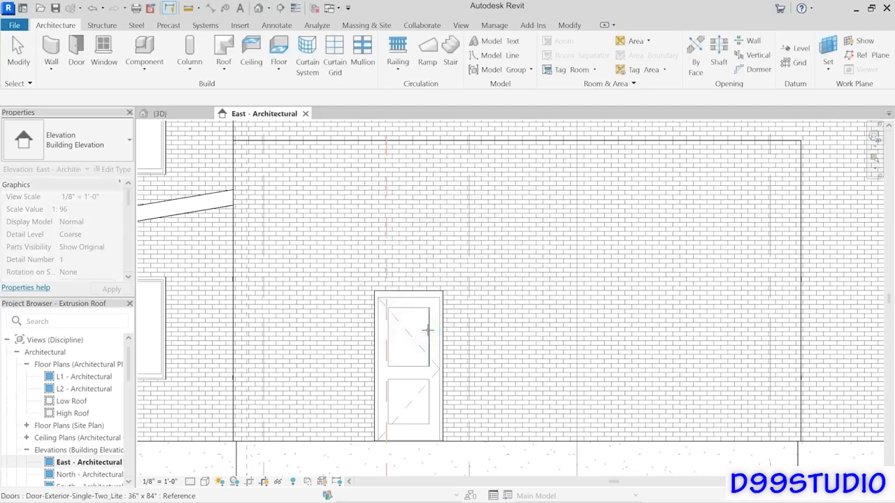
{"action": "left_click", "coordinate": [499, 288]}
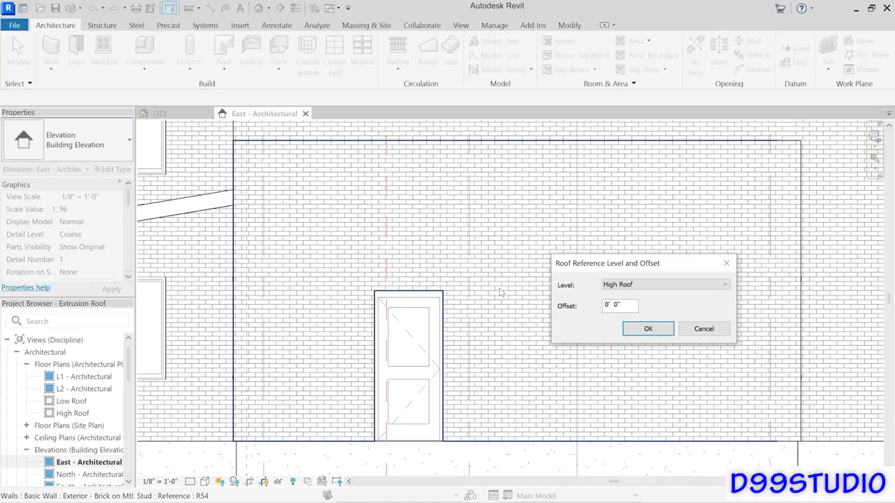
Step: Set the extrusion roof's reference level to L2 with a 0' 0" offset
{"action": "left_click", "coordinate": [662, 284]}
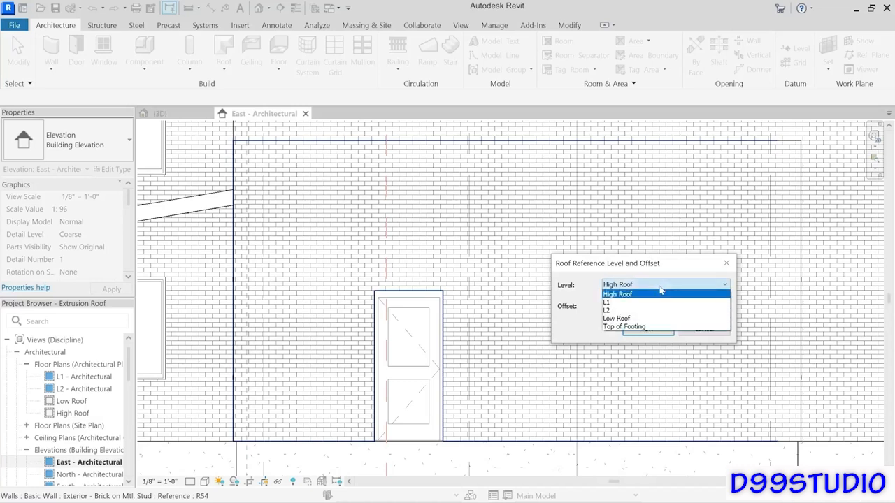
{"action": "left_click", "coordinate": [610, 311]}
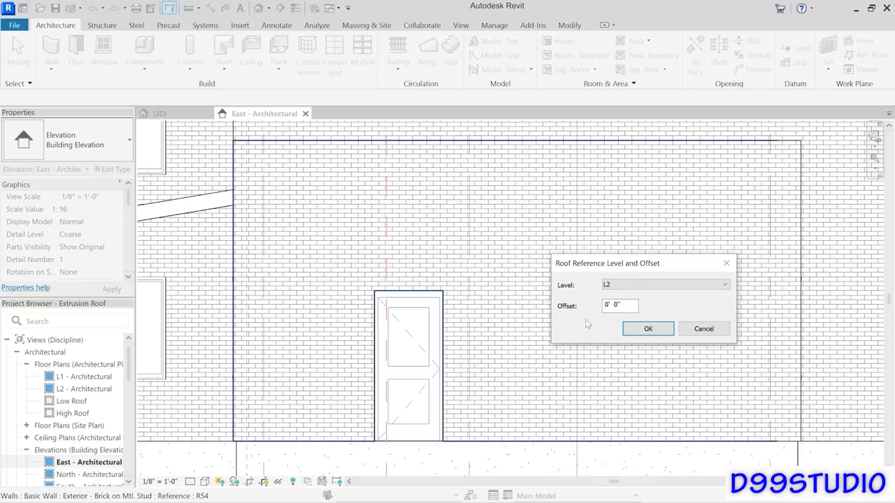
{"action": "left_click", "coordinate": [659, 330]}
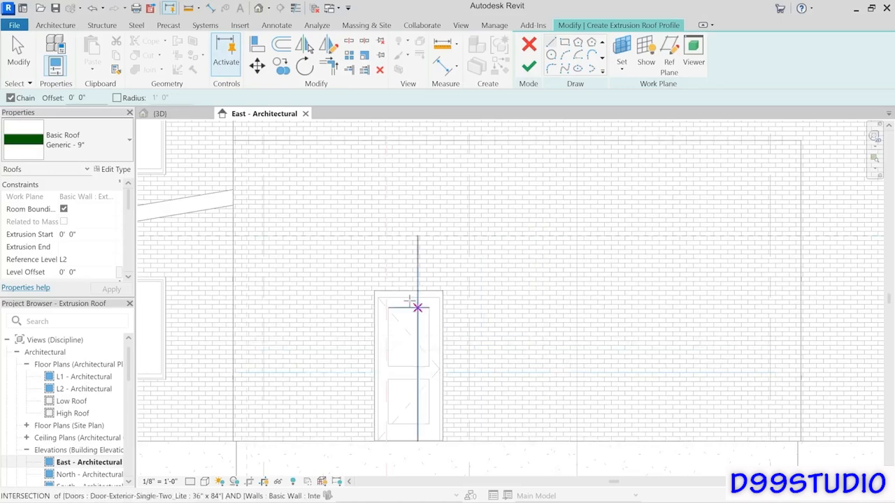
Step: Sketch a start-end-radius arc above the door, rising and sagging slightly, with a chord of about 3'-8 3/4"
{"action": "scroll", "coordinate": [373, 277], "scroll_direction": "up", "scroll_amount": 2}
{"action": "scroll", "coordinate": [372, 278], "scroll_direction": "up", "scroll_amount": 1}
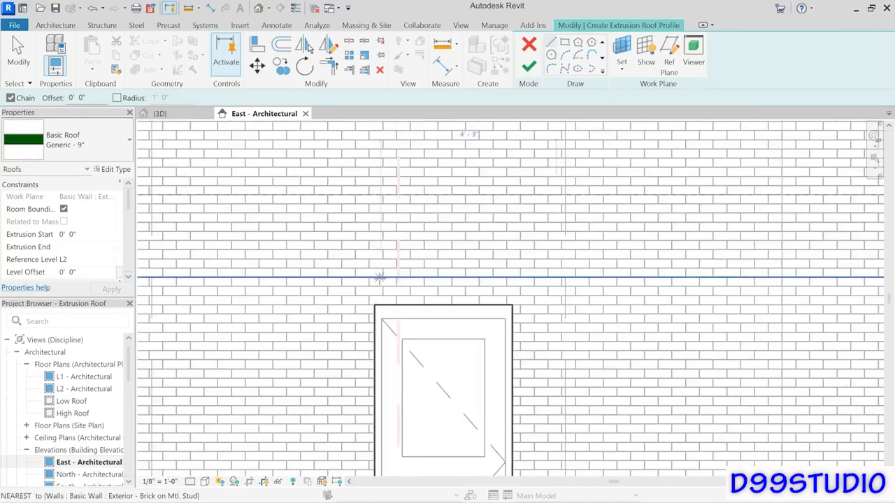
{"action": "scroll", "coordinate": [612, 281], "scroll_direction": "up", "scroll_amount": 1}
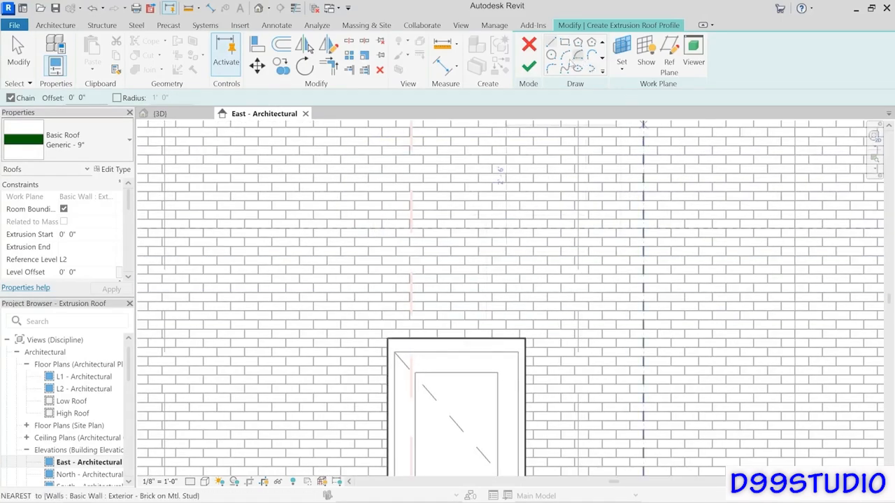
{"action": "left_click", "coordinate": [565, 57]}
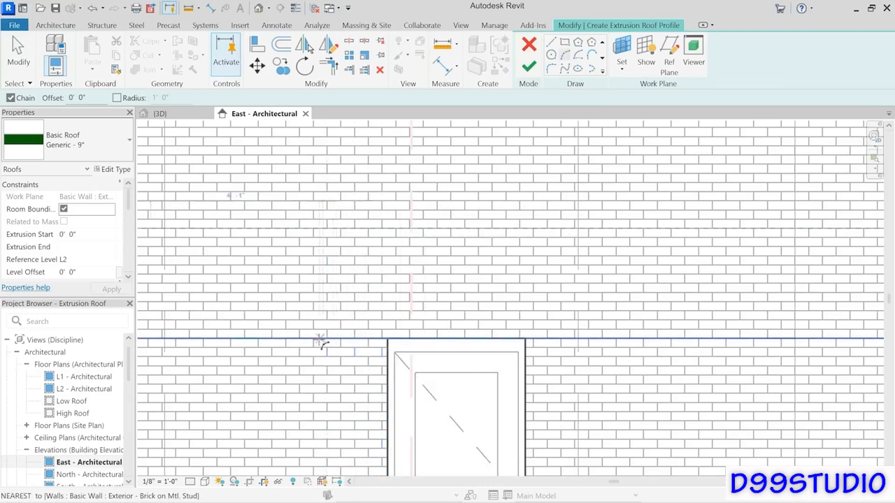
{"action": "left_click", "coordinate": [314, 292]}
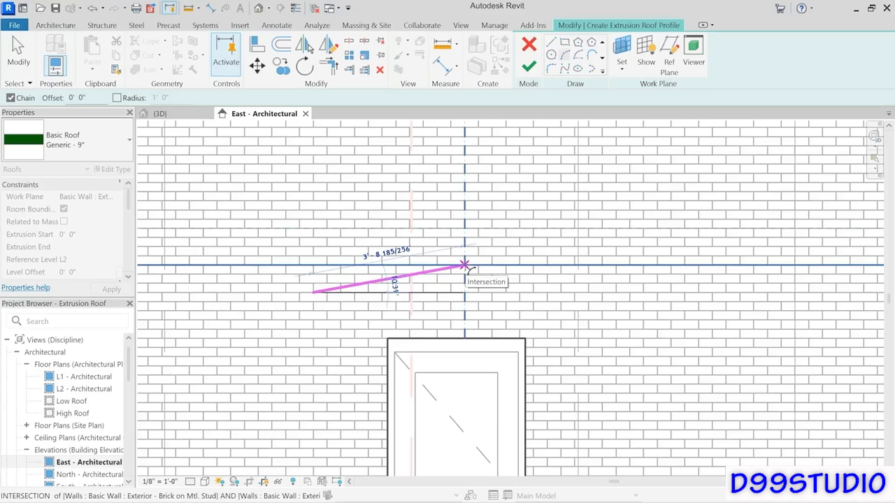
{"action": "left_click", "coordinate": [464, 266]}
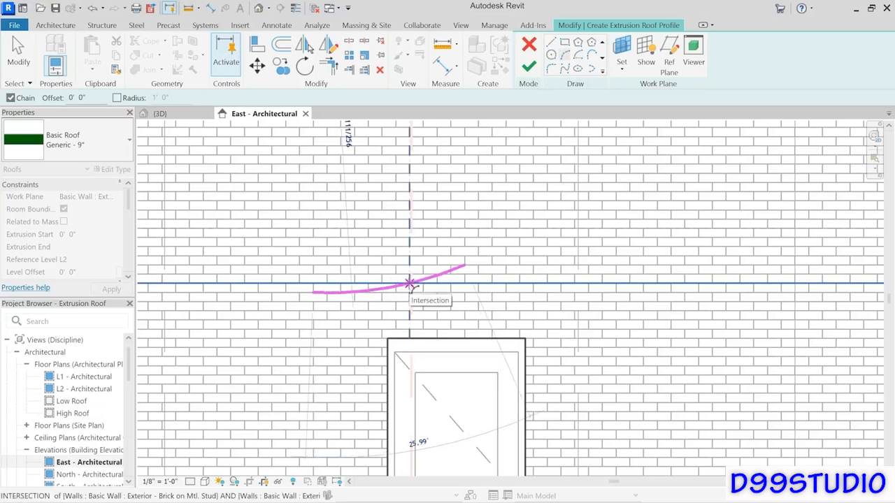
{"action": "left_click", "coordinate": [409, 283]}
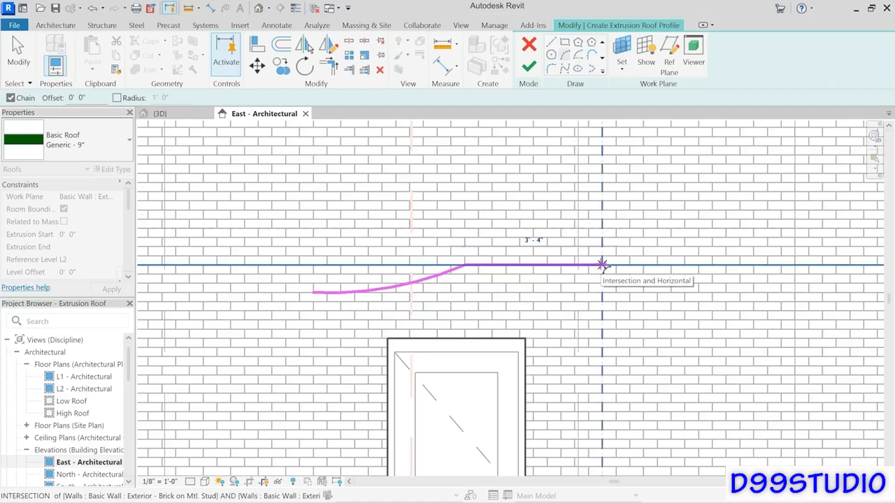
Step: Continue the profile with an upward-bulging arc tangent to the first, 3'-4" across with about 4'-2 1/2" radius, and end the chain
{"action": "left_click", "coordinate": [602, 264]}
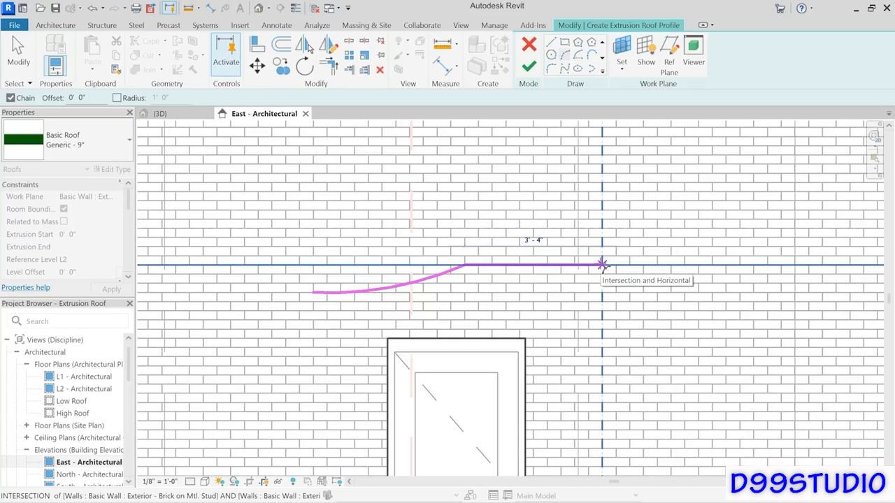
{"action": "left_click", "coordinate": [602, 265]}
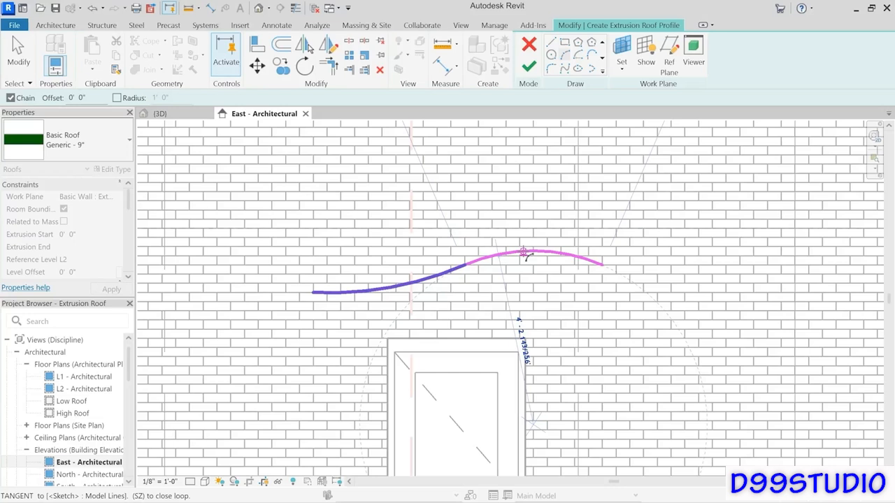
{"action": "left_click", "coordinate": [602, 264]}
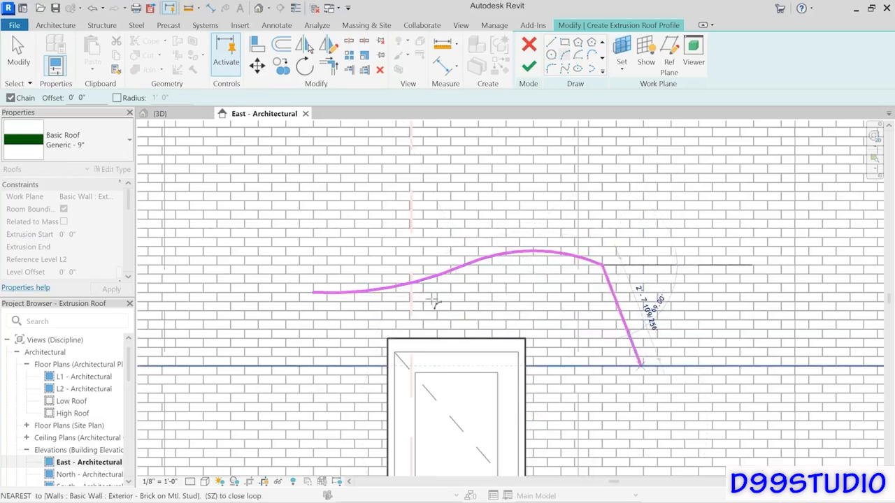
{"action": "left_click", "coordinate": [14, 57]}
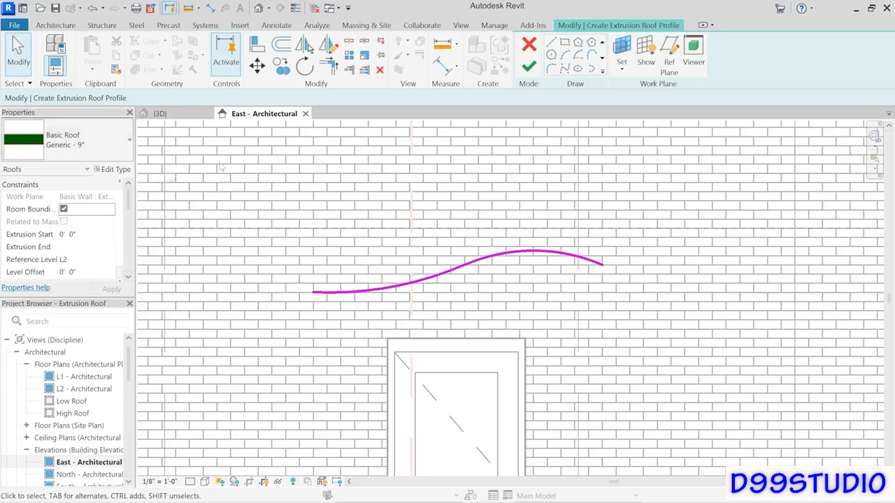
Step: Finish the extrusion roof and, in the 3D view, pull its start to about 5'-8" and its end to about 1'-10" near the east door
{"action": "left_click", "coordinate": [528, 66]}
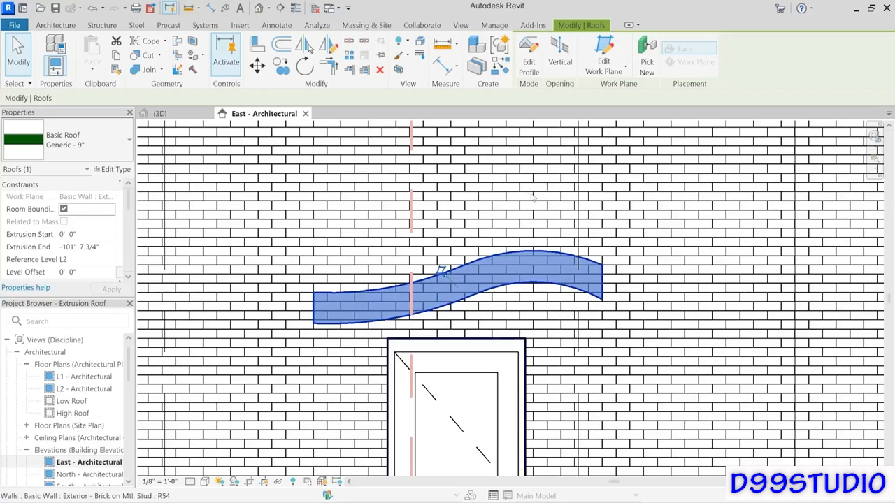
{"action": "left_click", "coordinate": [174, 116]}
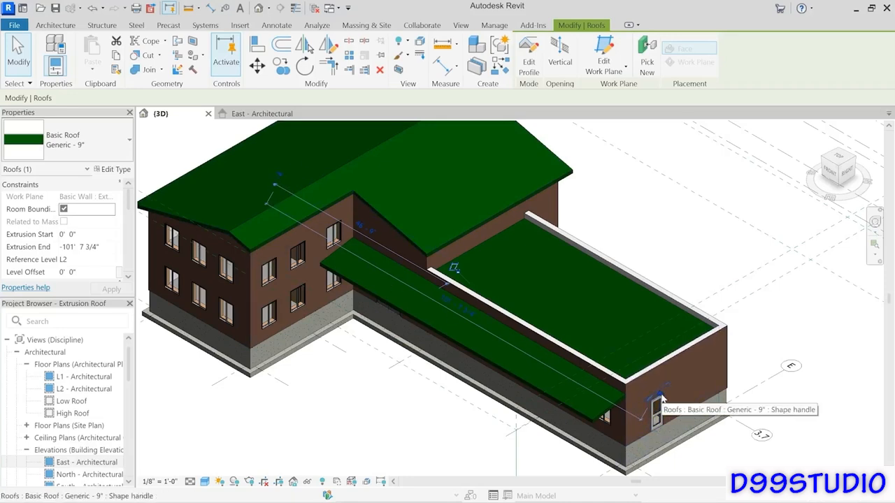
{"action": "left_click_drag", "start_coordinate": [661, 400], "coordinate": [690, 416]}
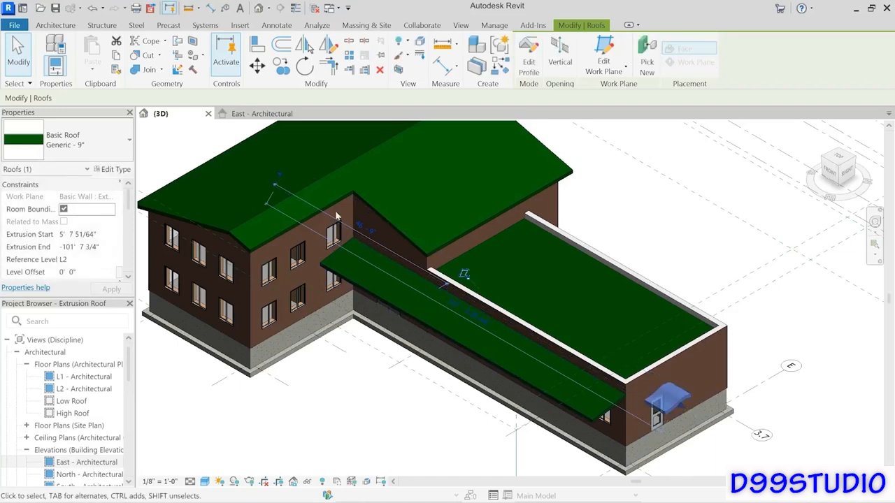
{"action": "left_click_drag", "start_coordinate": [278, 183], "coordinate": [836, 483]}
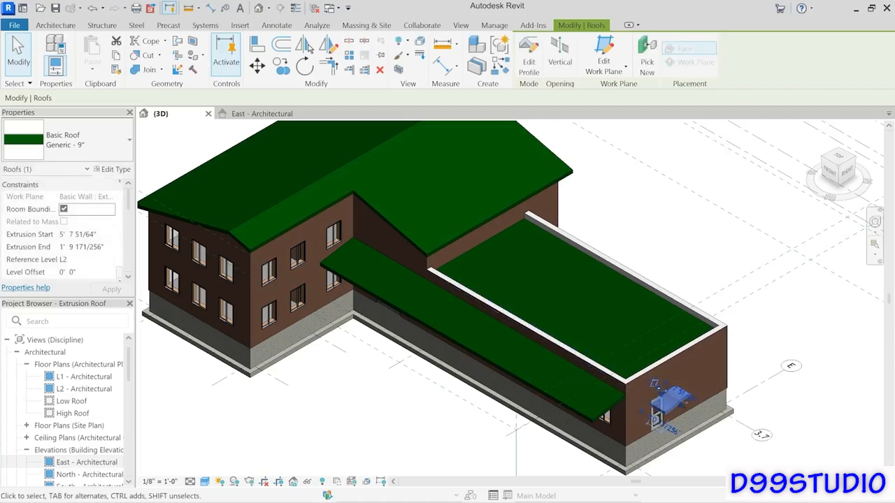
Step: Set the door canopy's Extrusion End to 0' 0" so it starts flush with the brick wall
{"action": "middle_click_drag", "start_coordinate": [688, 449], "coordinate": [667, 358], "text": "shift"}
{"action": "scroll", "coordinate": [686, 409], "scroll_direction": "up", "scroll_amount": 6}
{"action": "scroll", "coordinate": [687, 403], "scroll_direction": "down", "scroll_amount": 5}
{"action": "scroll", "coordinate": [663, 360], "scroll_direction": "up", "scroll_amount": 4}
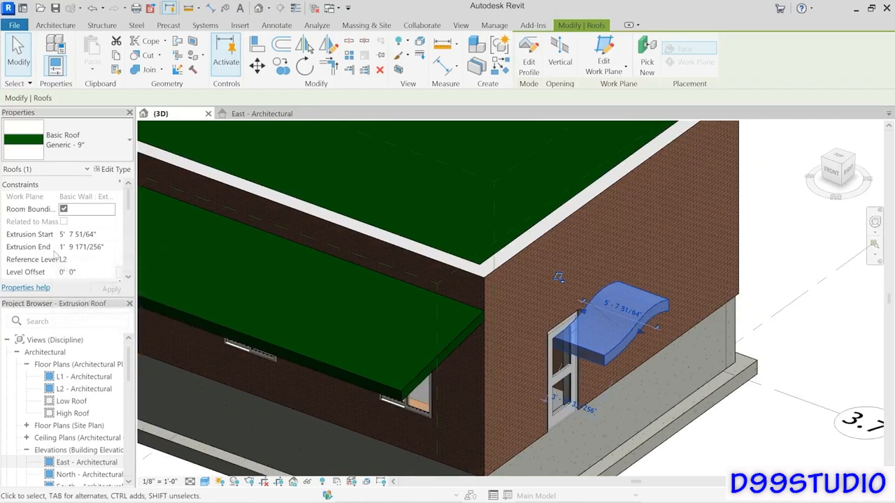
{"action": "left_click", "coordinate": [114, 249]}
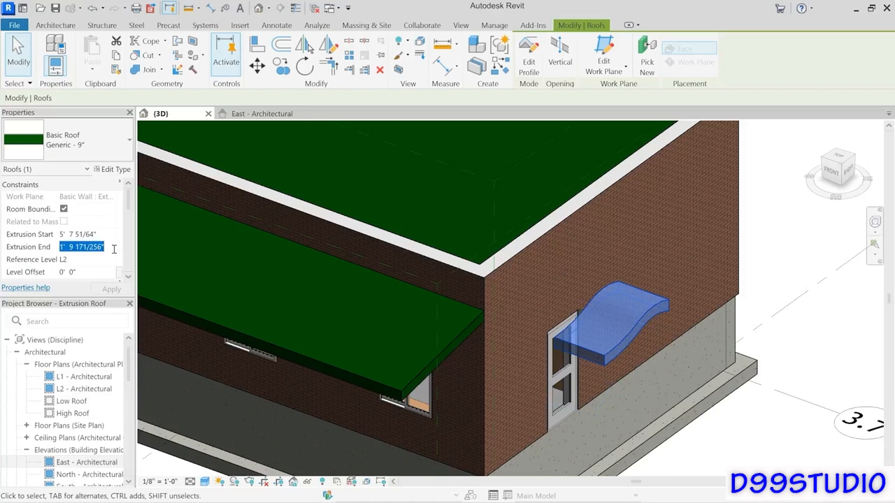
{"action": "type", "text": "0"}
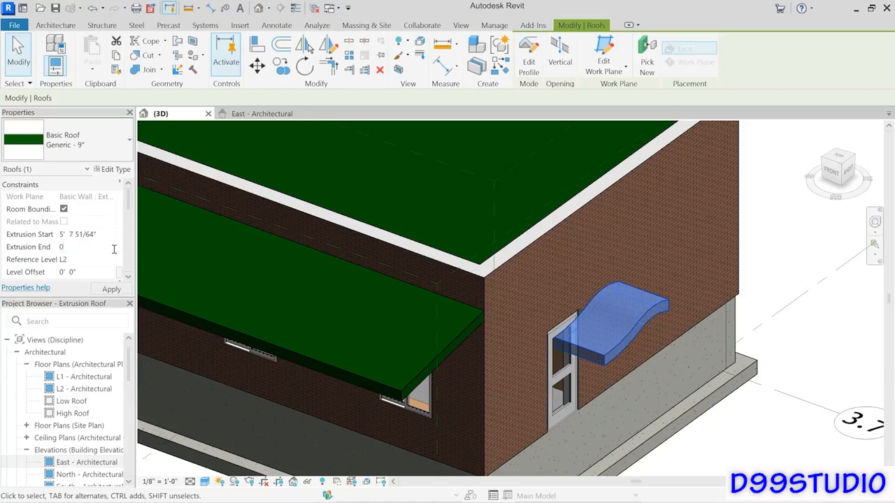
{"action": "key", "text": "Return"}
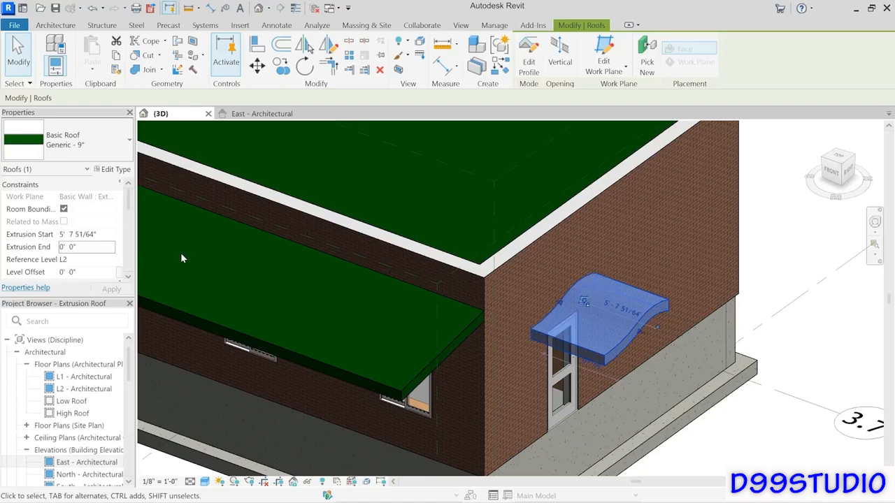
Step: Set the door canopy's Extrusion Start to 5' 0" and deselect the roof
{"action": "middle_click_drag", "start_coordinate": [569, 336], "coordinate": [547, 361], "text": "shift"}
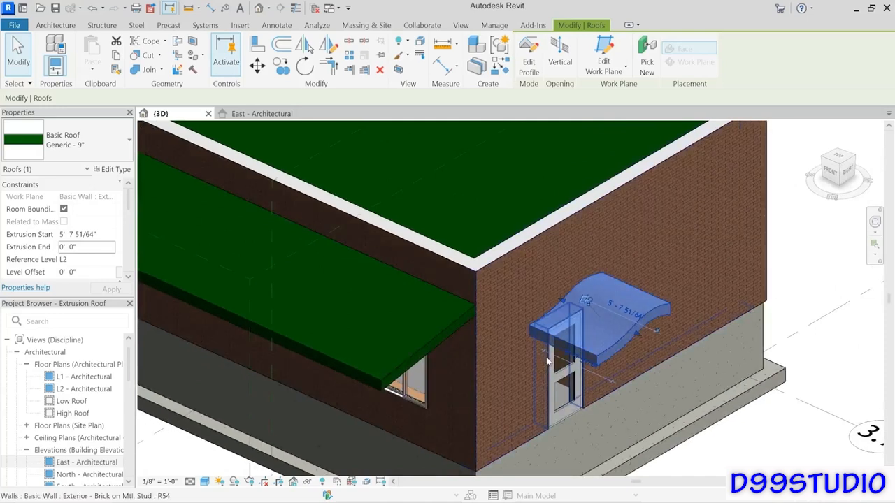
{"action": "left_click", "coordinate": [109, 237]}
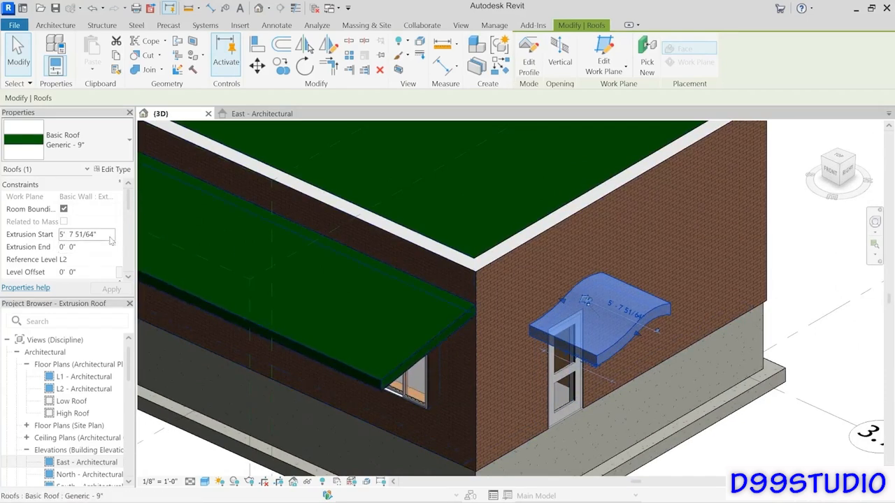
{"action": "triple_click", "coordinate": [110, 238]}
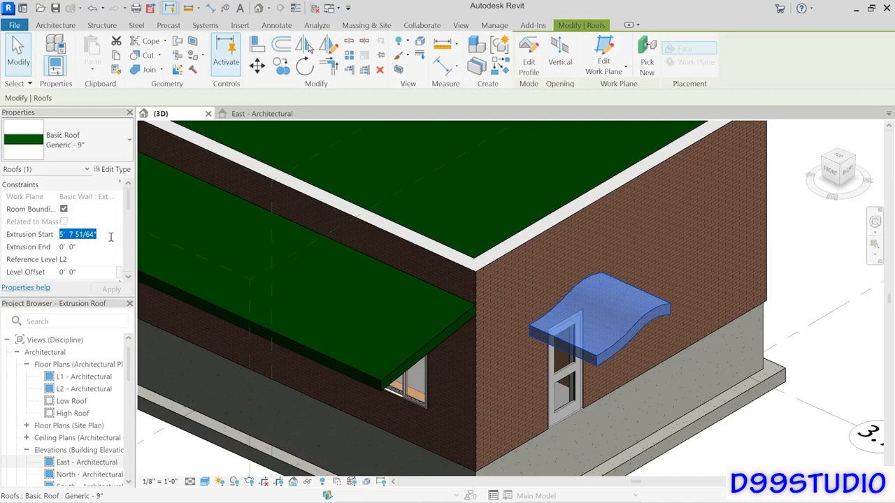
{"action": "type", "text": "5' 0\""}
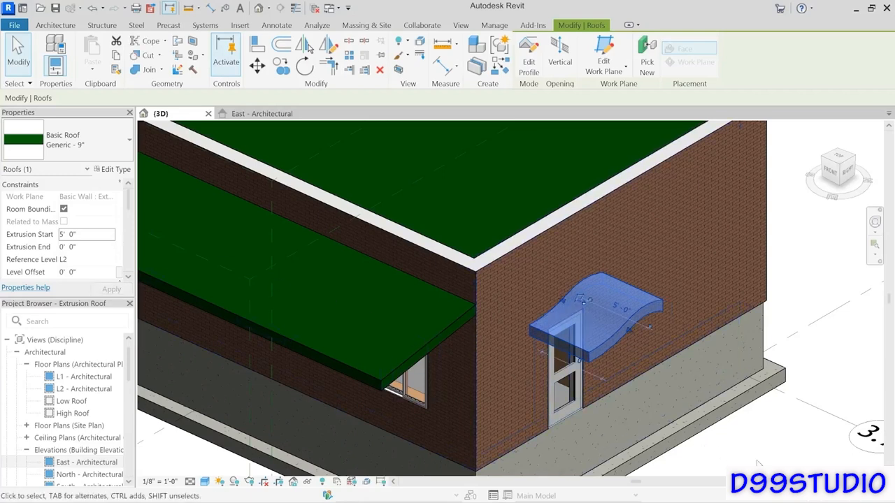
{"action": "middle_click_drag", "start_coordinate": [668, 424], "coordinate": [603, 409], "text": "shift"}
{"action": "key", "text": "Escape"}
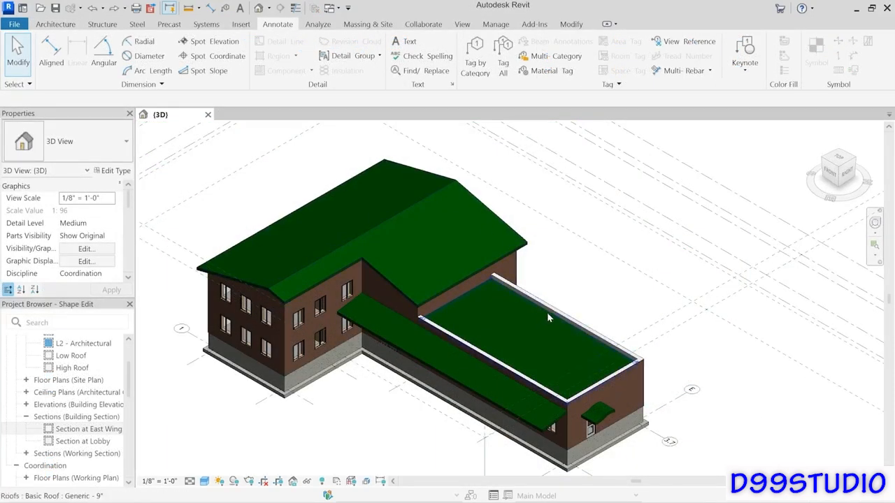
Step: Compare the editing tools offered for the flat low roof with those for the sloped high roof
{"action": "left_click", "coordinate": [546, 318]}
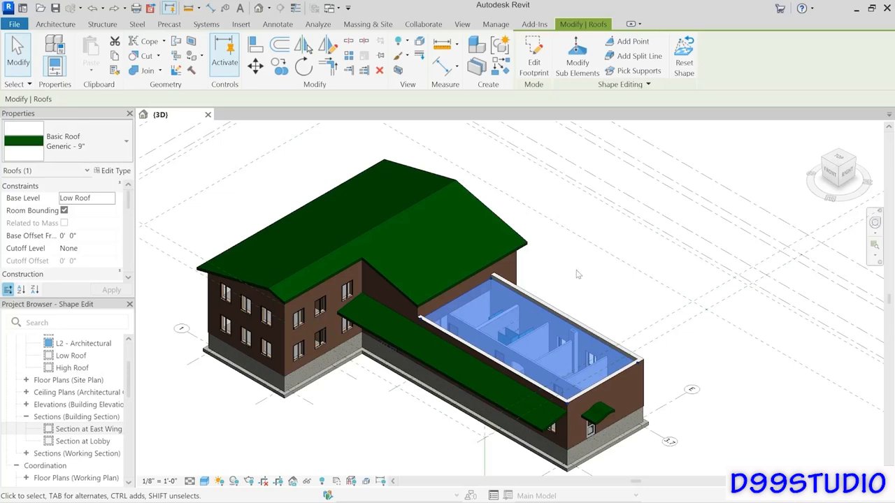
{"action": "left_click", "coordinate": [580, 274]}
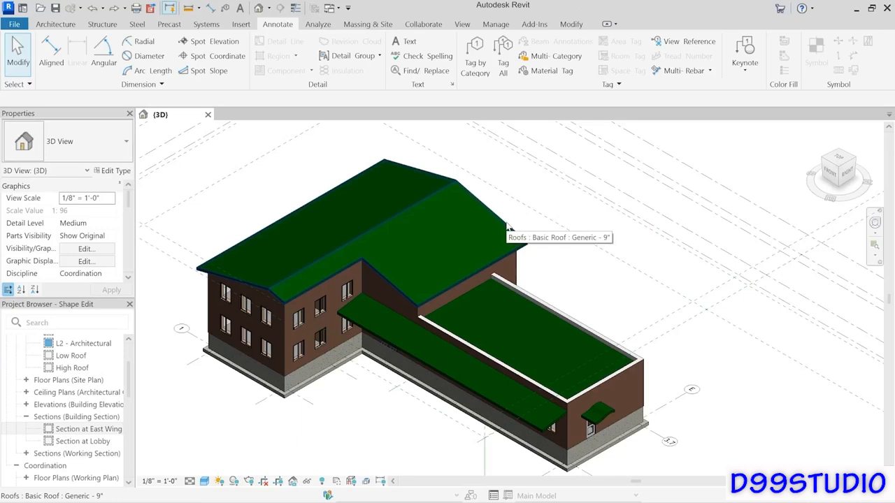
{"action": "left_click", "coordinate": [505, 227]}
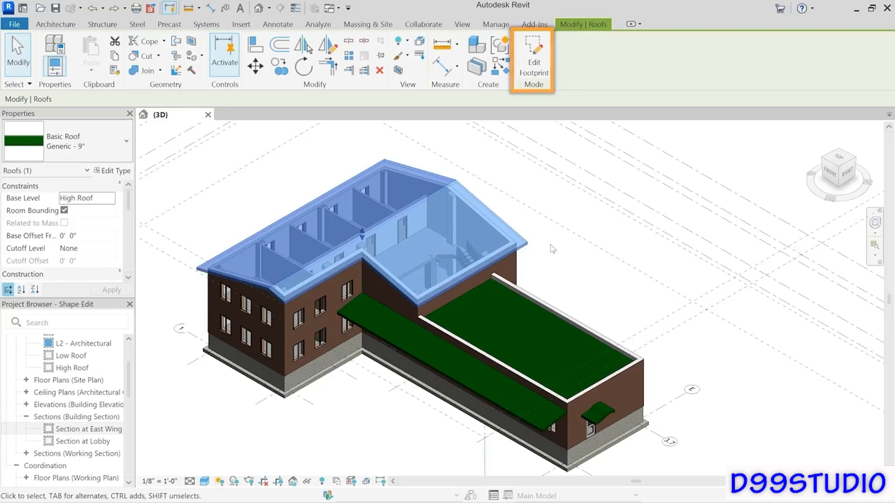
{"action": "left_click", "coordinate": [552, 249]}
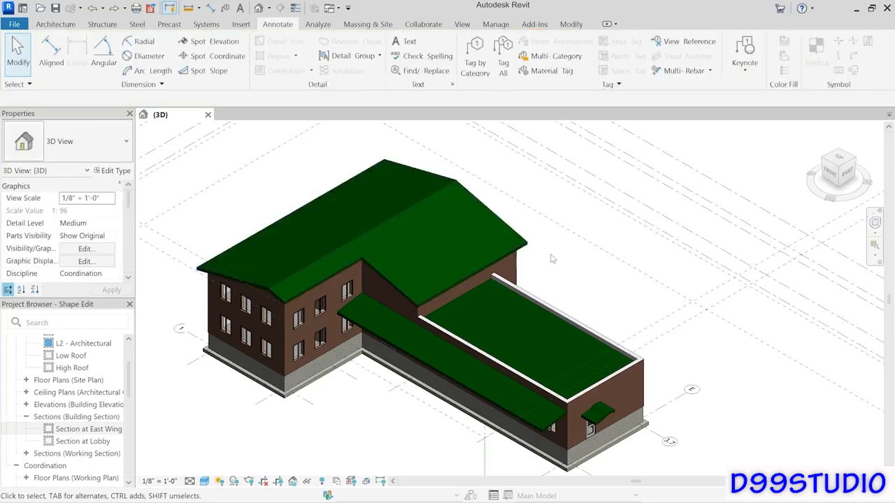
Step: Add two shape-editing points to the flat low roof, spaced along the middle of its length
{"action": "left_click", "coordinate": [537, 304]}
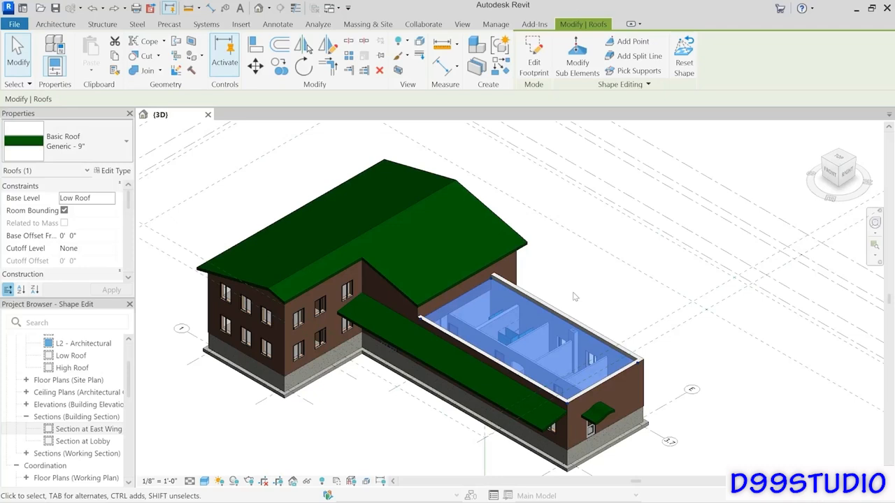
{"action": "left_click", "coordinate": [625, 42]}
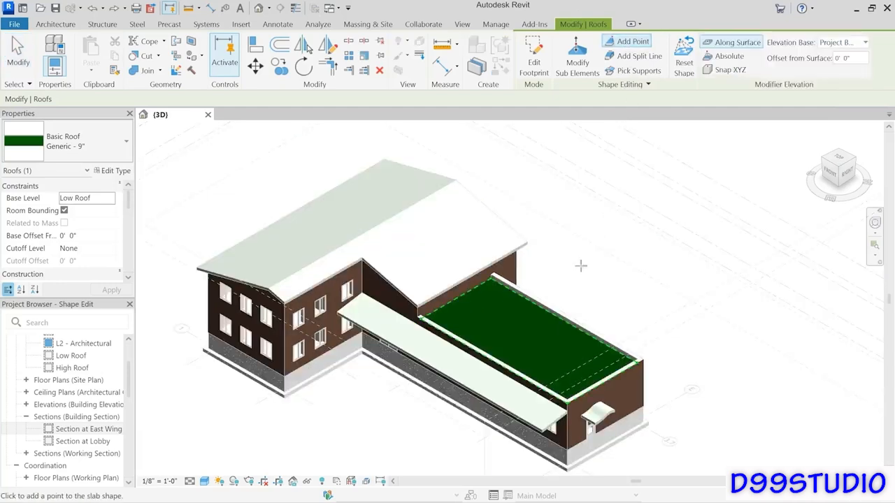
{"action": "left_click", "coordinate": [483, 321]}
{"action": "left_click", "coordinate": [544, 345]}
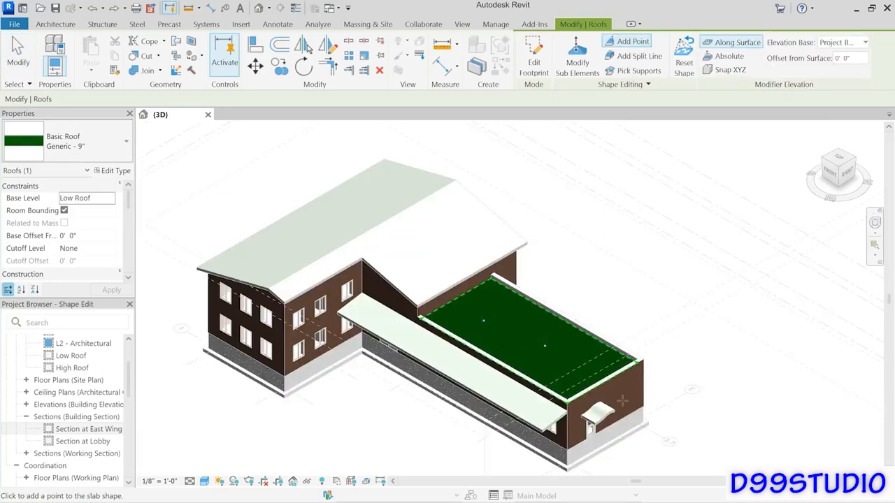
Step: Set the elevation of the low roof's added point nearest the high building to 14' 5"
{"action": "left_click", "coordinate": [578, 63]}
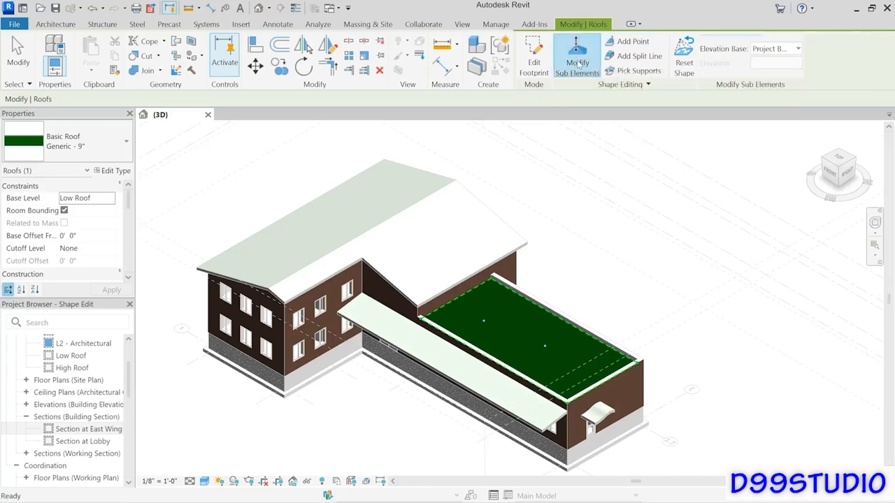
{"action": "left_click", "coordinate": [484, 323]}
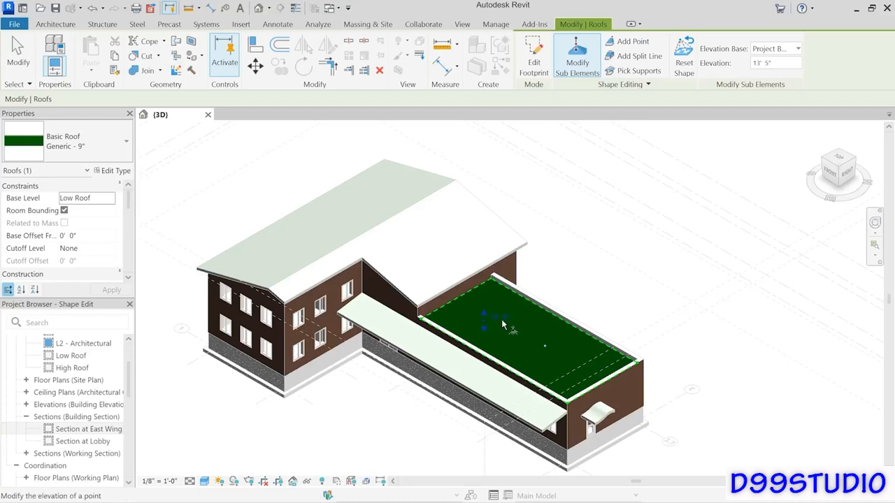
{"action": "left_click", "coordinate": [502, 323]}
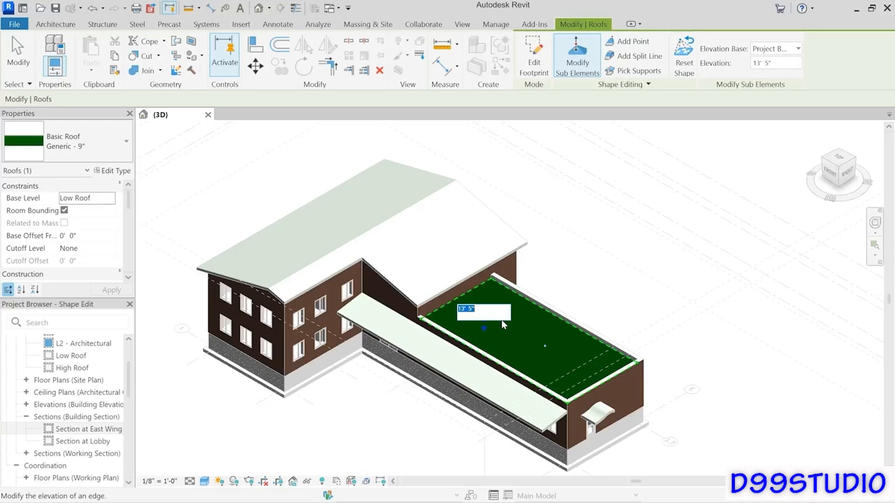
{"action": "left_click", "coordinate": [463, 308]}
{"action": "left_click_drag", "start_coordinate": [461, 309], "coordinate": [465, 308]}
{"action": "type", "text": "4"}
{"action": "key", "text": "Return"}
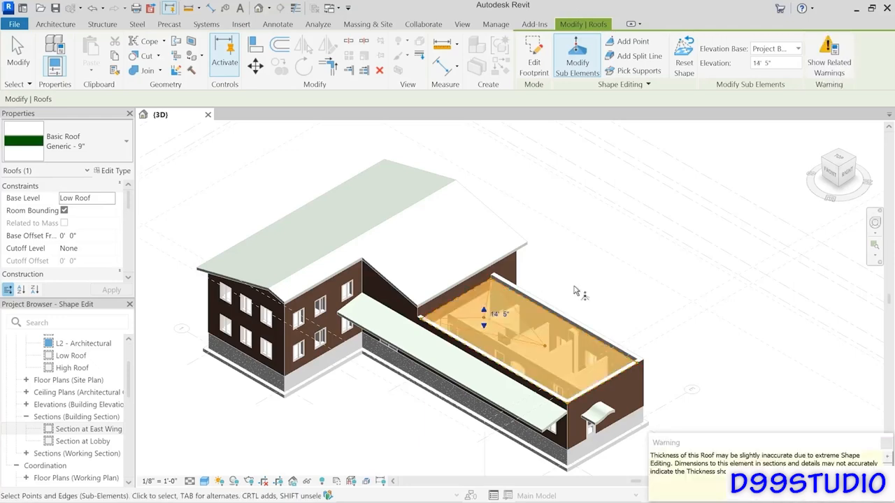
Step: Set the elevation of the low roof's added point nearer the east door to 12' 5"
{"action": "left_click", "coordinate": [546, 349]}
{"action": "left_click", "coordinate": [564, 350]}
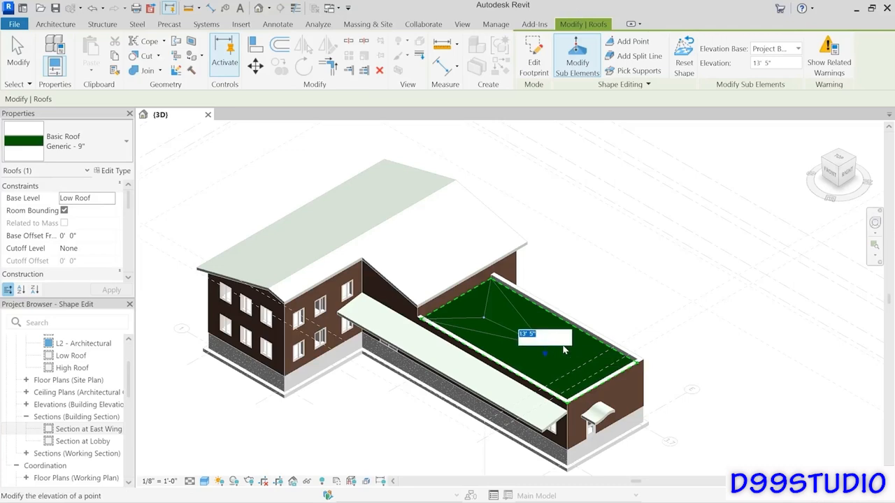
{"action": "left_click", "coordinate": [525, 337]}
{"action": "key", "text": "BackSpace"}
{"action": "type", "text": "2"}
{"action": "key", "text": "Return"}
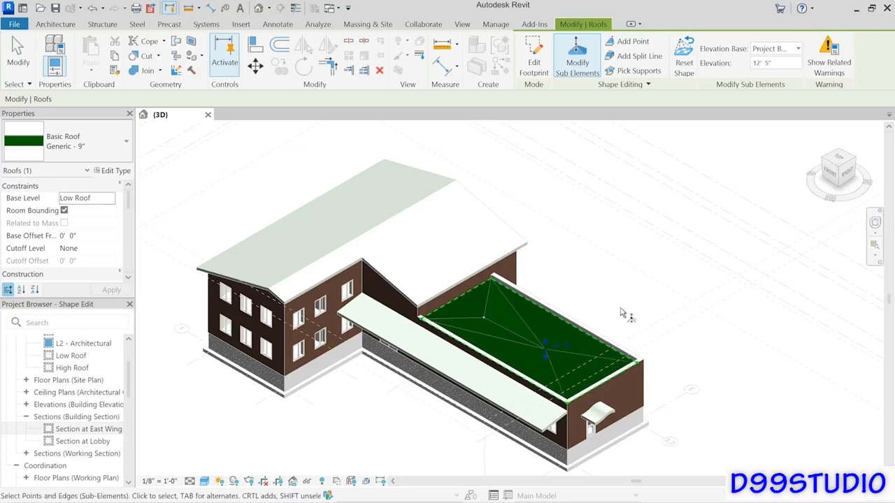
{"action": "left_click", "coordinate": [627, 309]}
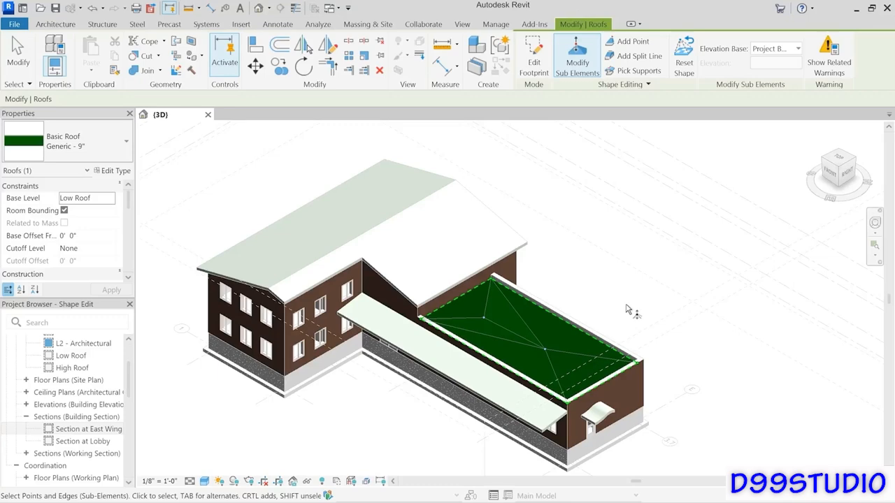
Step: End the roof shape editing and open the Section at East Wing view to examine the low roof's profile
{"action": "left_click", "coordinate": [18, 55]}
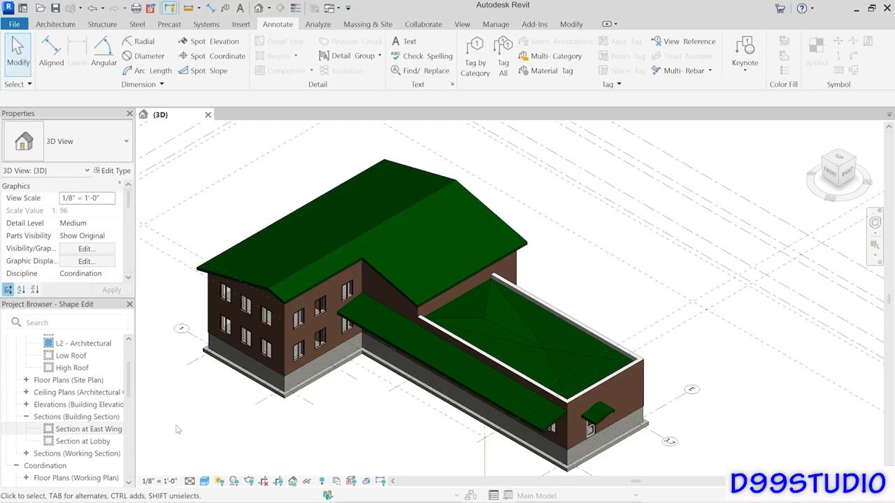
{"action": "left_click", "coordinate": [63, 434]}
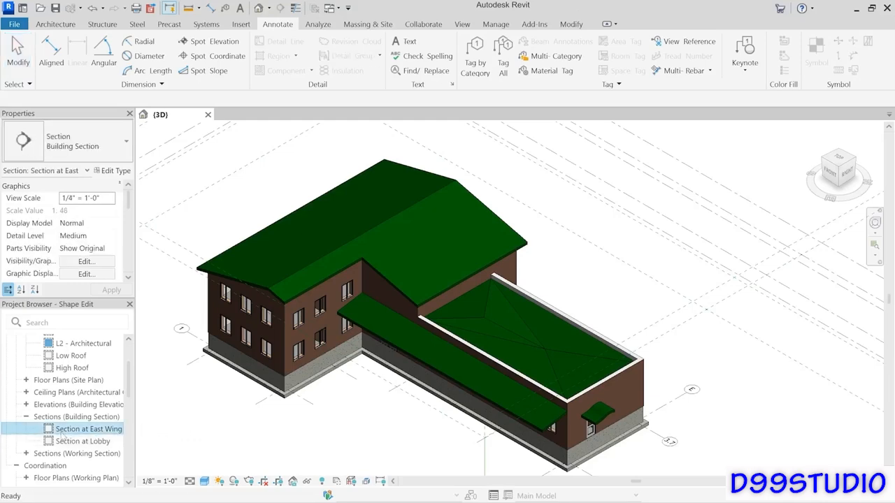
{"action": "double_click", "coordinate": [74, 430]}
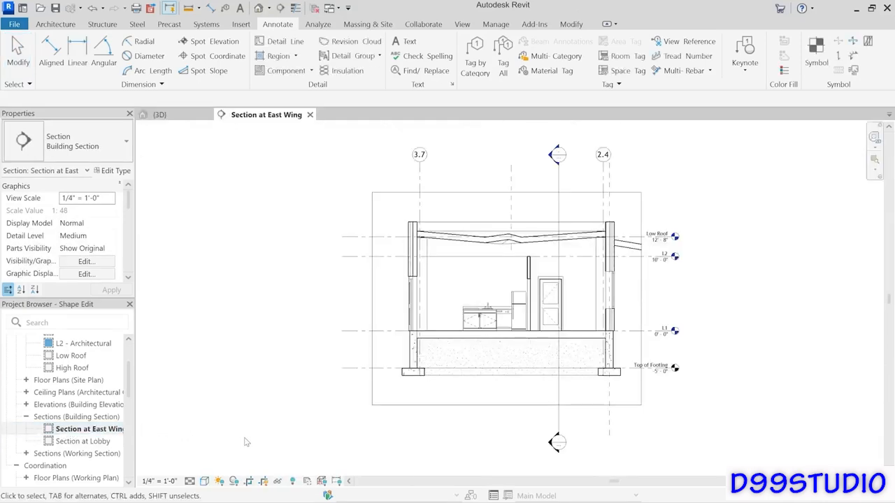
{"action": "scroll", "coordinate": [531, 230], "scroll_direction": "up", "scroll_amount": 4}
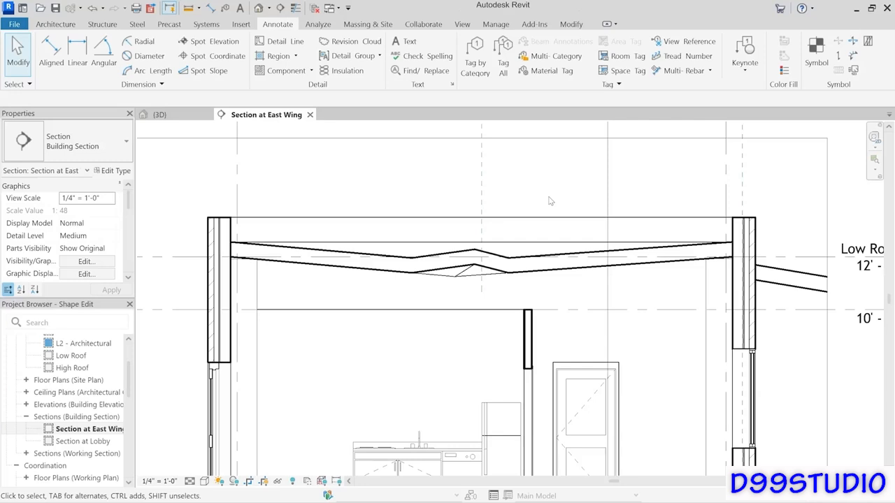
Step: Reset the low roof's shape to remove all added points and elevation changes
{"action": "left_click", "coordinate": [515, 269]}
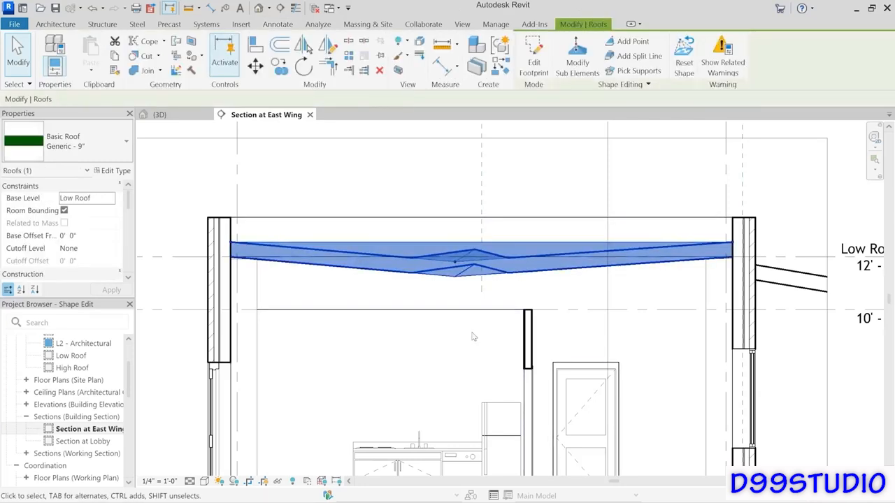
{"action": "left_click", "coordinate": [684, 73]}
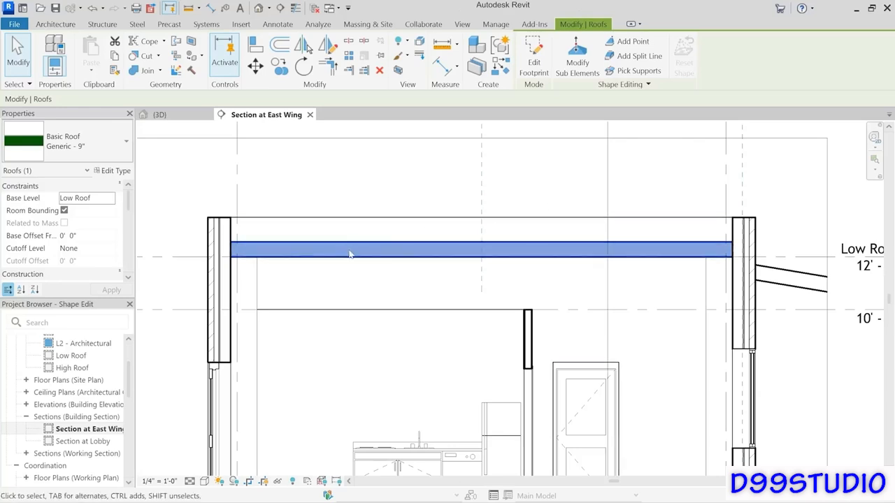
Step: Change the low roof's type to Insulation on Metal Deck - EPDM and deselect it
{"action": "left_click", "coordinate": [92, 159]}
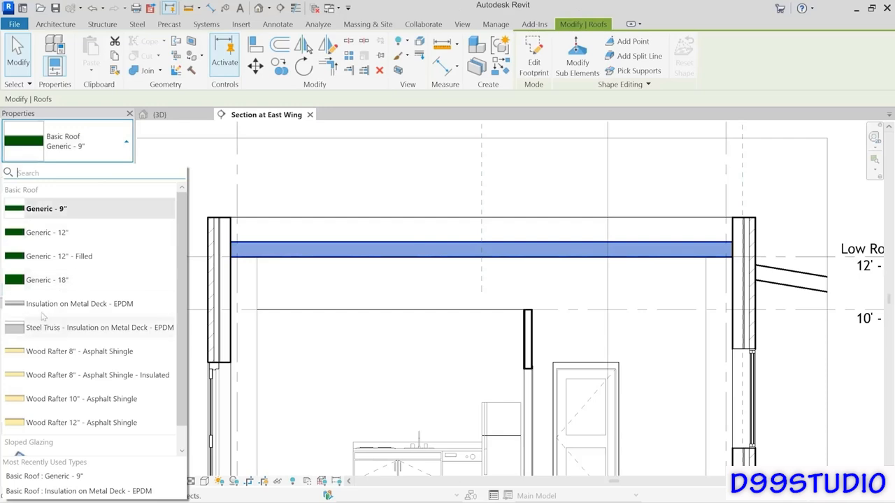
{"action": "left_click", "coordinate": [110, 306]}
{"action": "left_click", "coordinate": [337, 173]}
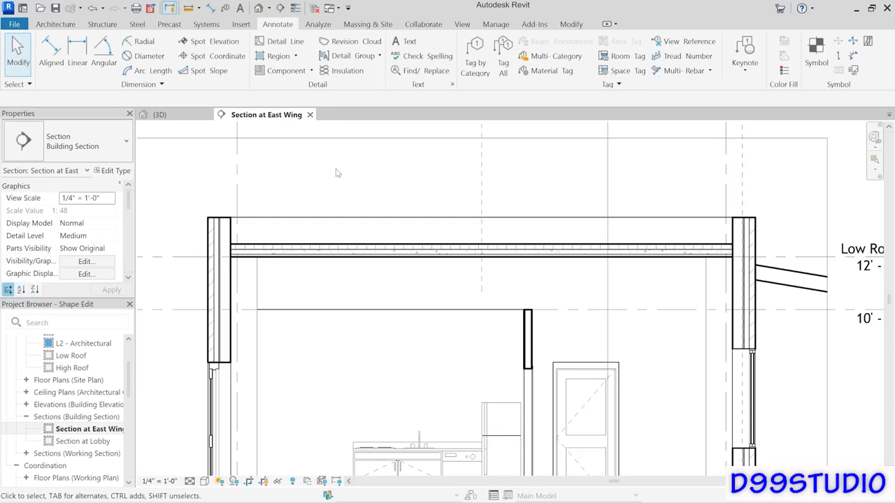
Step: Switch the East Wing section's detail level to Coarse and back to Medium to compare how the roof layers display
{"action": "left_click", "coordinate": [189, 480]}
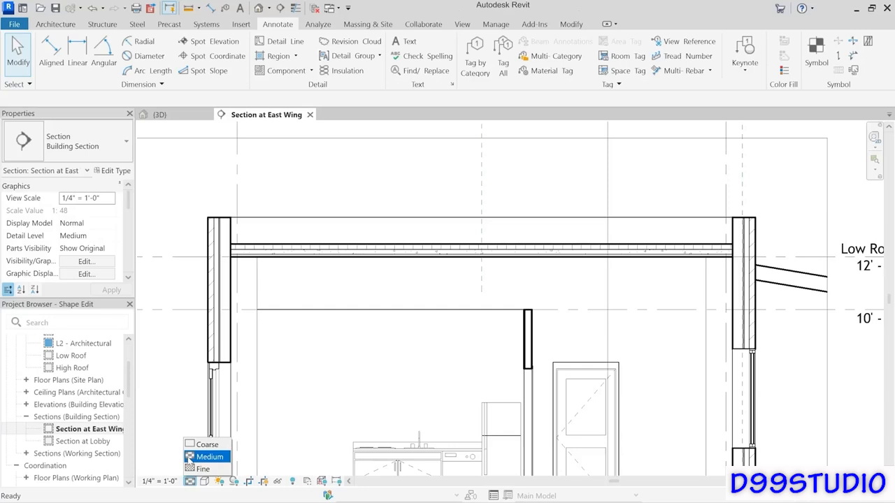
{"action": "left_click", "coordinate": [204, 445]}
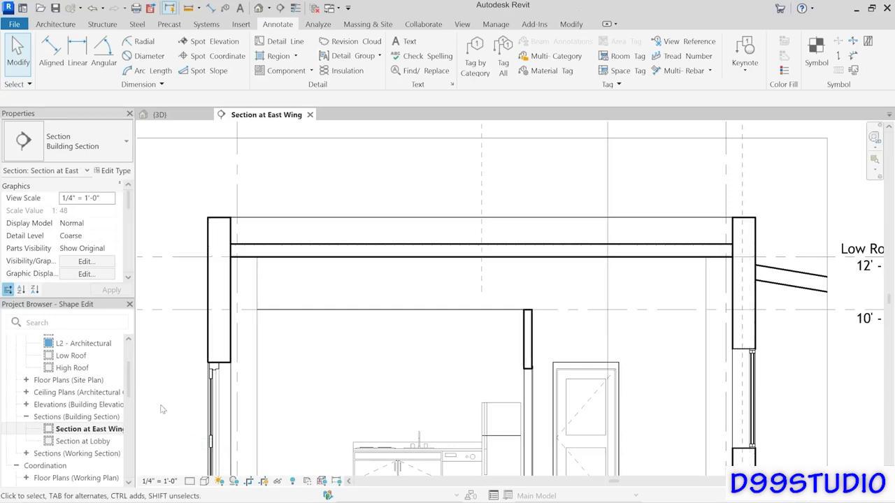
{"action": "left_click", "coordinate": [189, 481]}
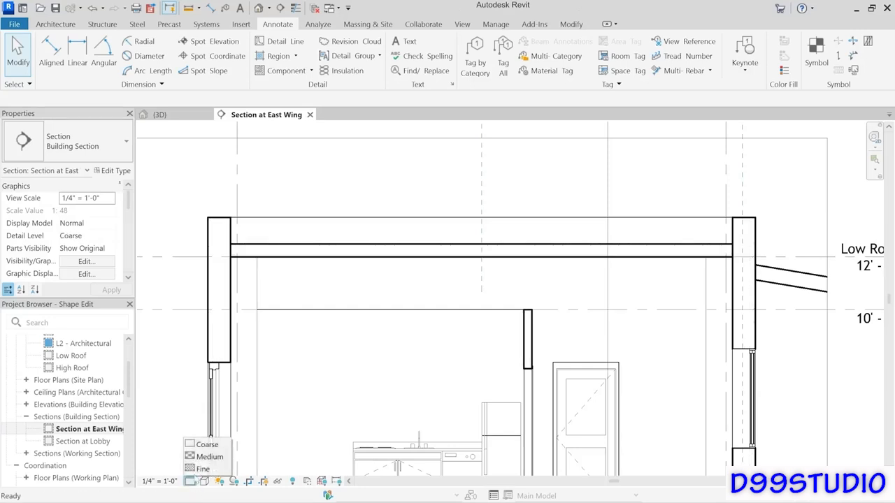
{"action": "left_click", "coordinate": [207, 457]}
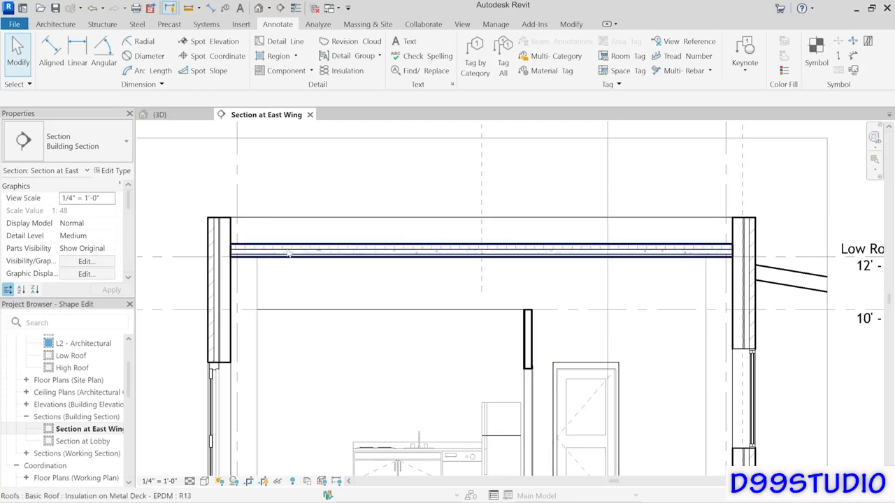
Step: Open the Low Roof floor plan and frame the east wing roof between grids 3.7 and 2.4
{"action": "scroll", "coordinate": [132, 376], "scroll_direction": "up", "scroll_amount": 3}
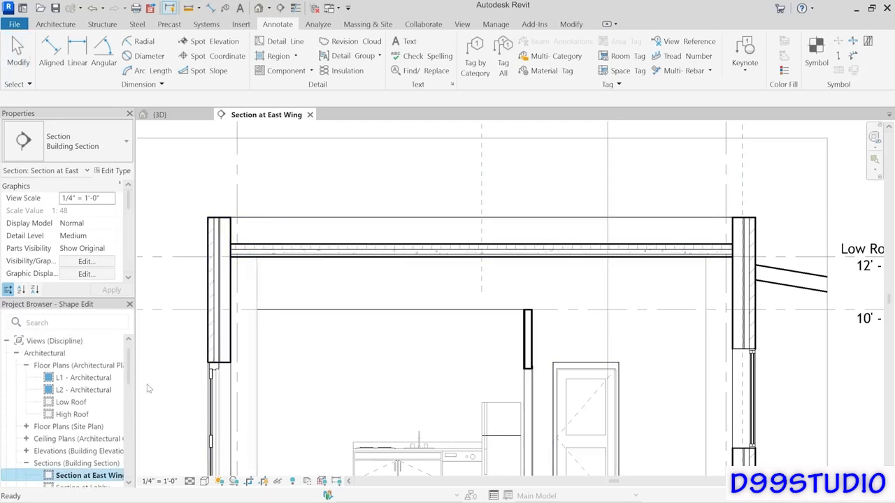
{"action": "left_click", "coordinate": [74, 403]}
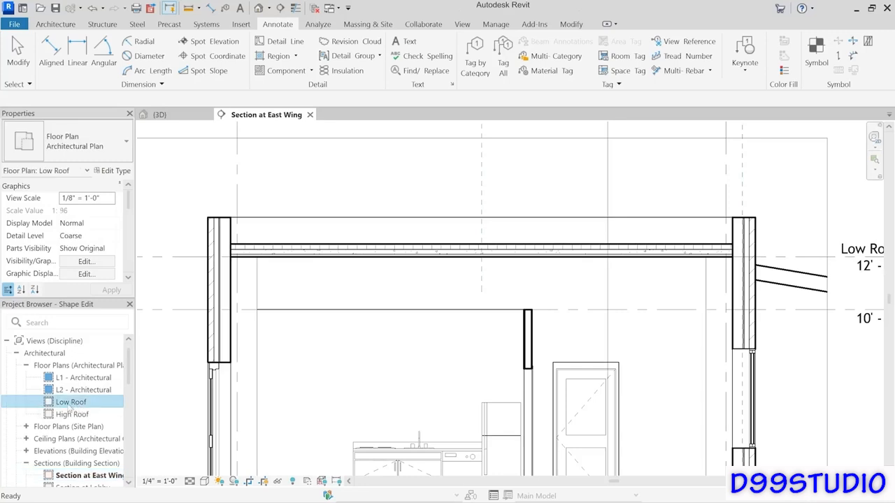
{"action": "double_click", "coordinate": [64, 408]}
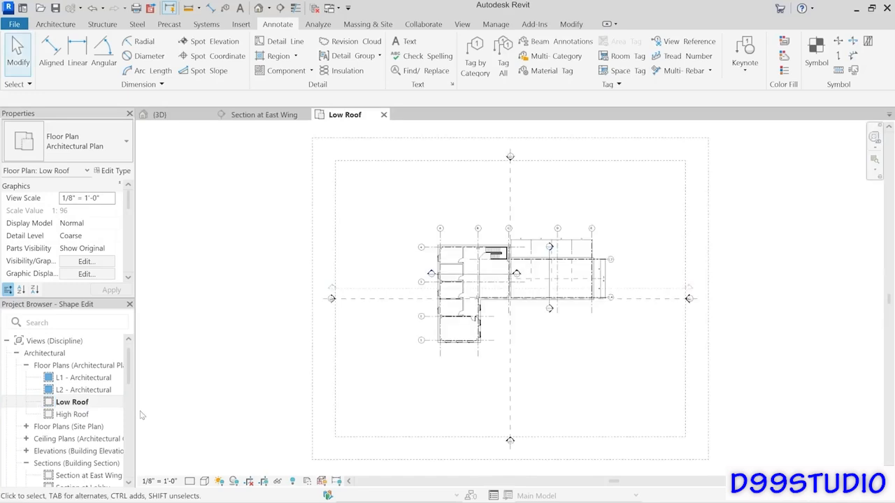
{"action": "scroll", "coordinate": [560, 276], "scroll_direction": "up", "scroll_amount": 6}
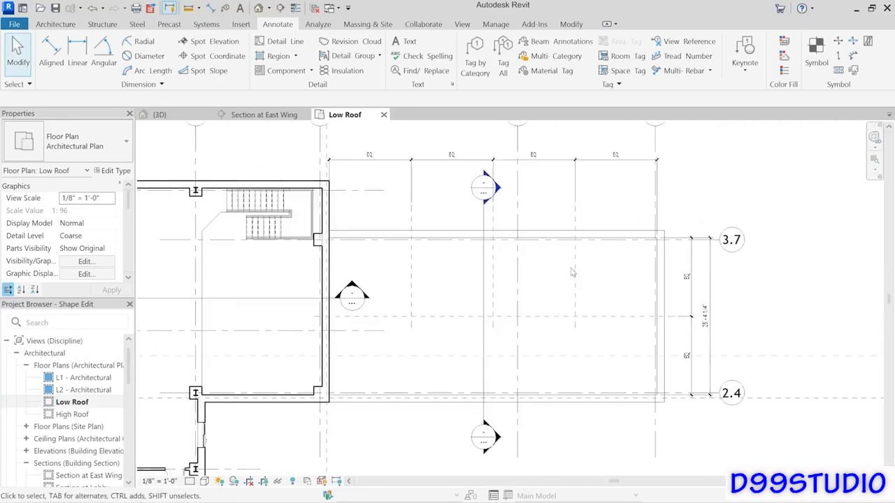
{"action": "middle_click_drag", "start_coordinate": [560, 277], "coordinate": [548, 300]}
{"action": "scroll", "coordinate": [548, 301], "scroll_direction": "up", "scroll_amount": 1}
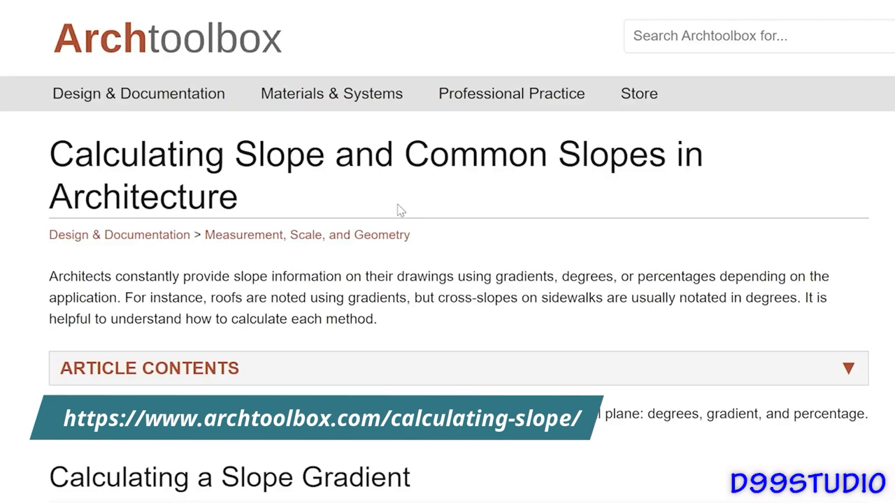
Step: Switch to the Archtoolbox article on calculating slope and examine the gradient and degree calculations
{"action": "scroll", "coordinate": [354, 380], "scroll_direction": "down", "scroll_amount": 4}
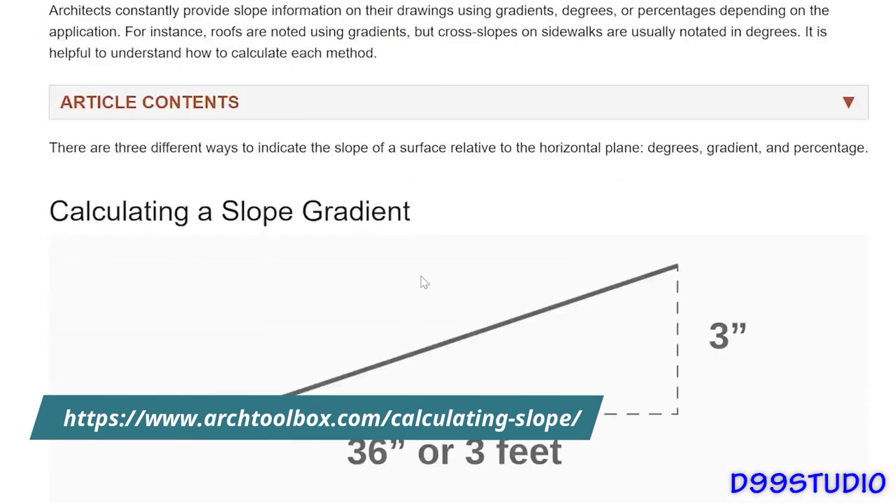
{"action": "scroll", "coordinate": [423, 283], "scroll_direction": "down", "scroll_amount": 9}
{"action": "scroll", "coordinate": [423, 294], "scroll_direction": "down", "scroll_amount": 18}
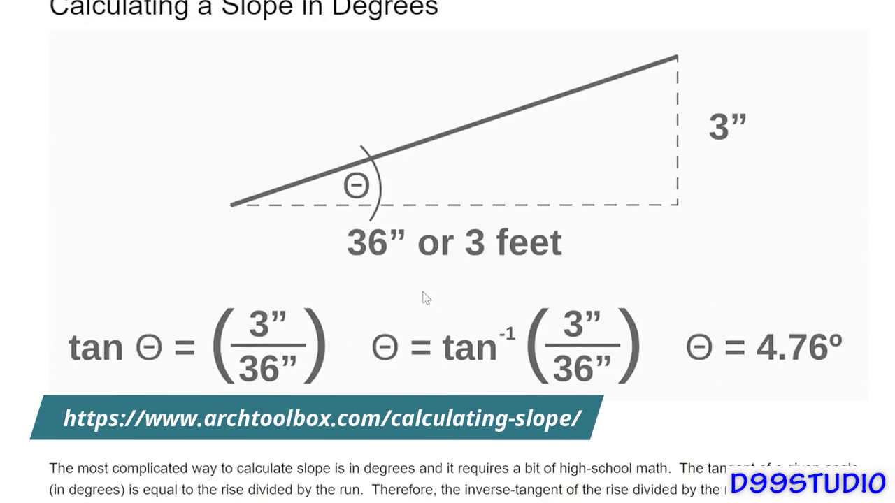
{"action": "scroll", "coordinate": [423, 297], "scroll_direction": "up", "scroll_amount": 7}
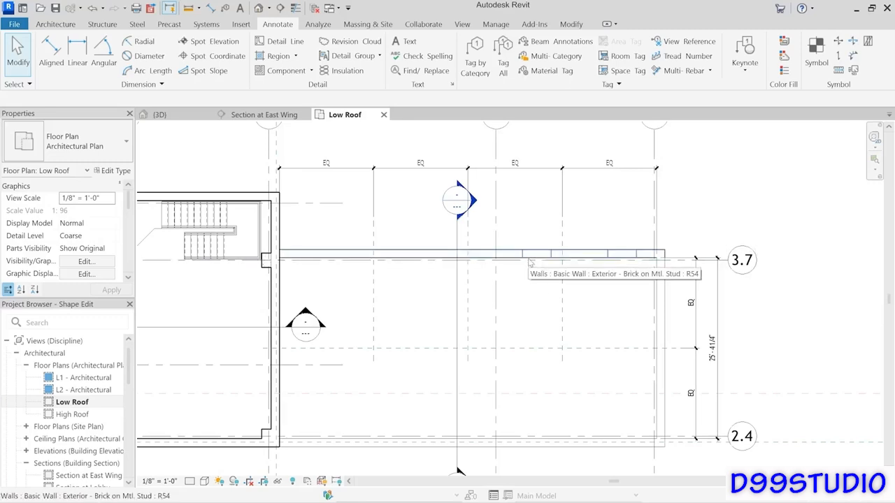
Step: Select the low roof in the Low Roof plan and check its profile in the Section at East Wing view
{"action": "key", "text": "Tab"}
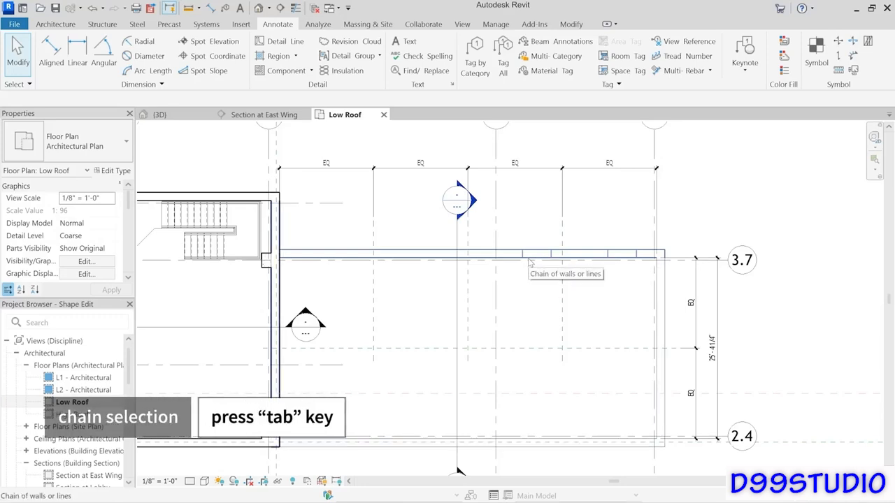
{"action": "key", "text": "Tab"}
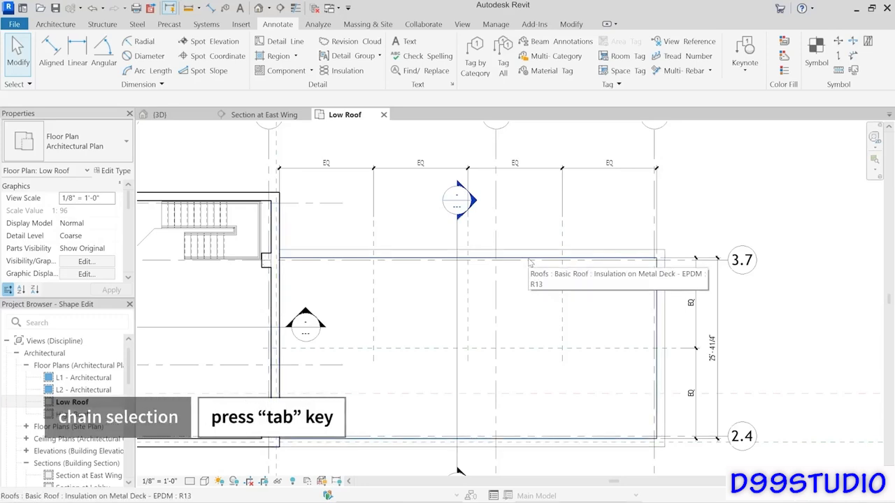
{"action": "left_click", "coordinate": [529, 262]}
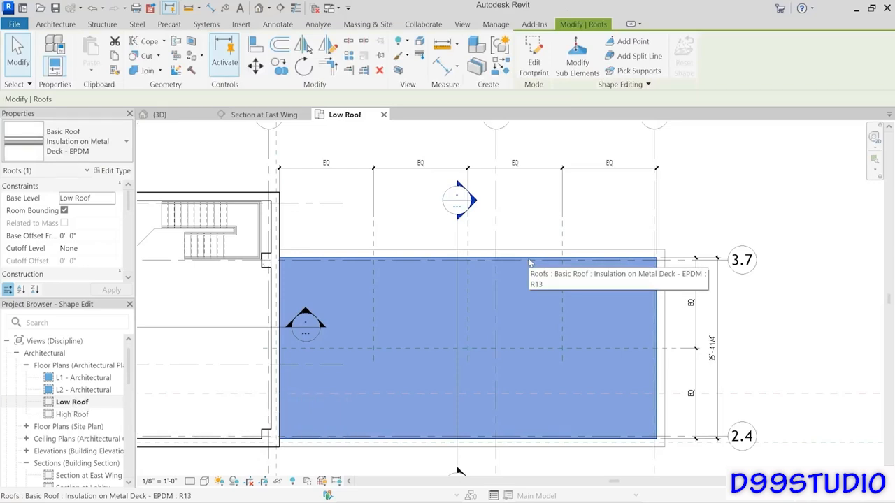
{"action": "left_click", "coordinate": [269, 116]}
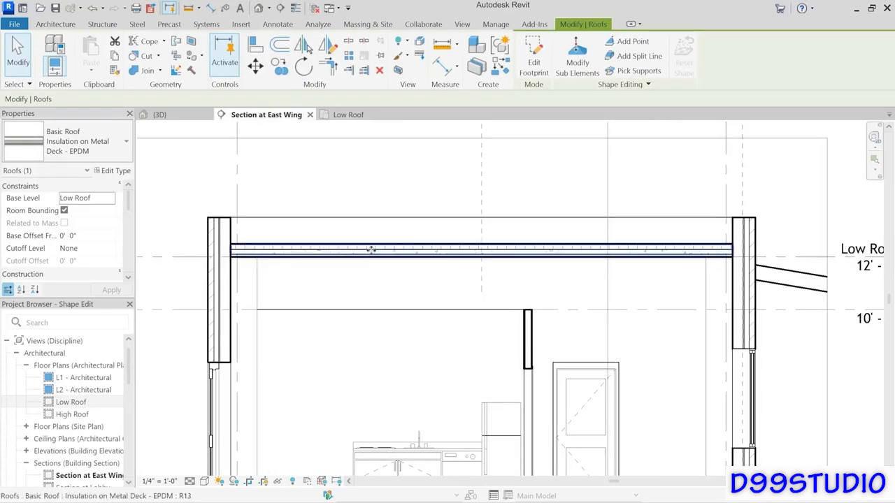
{"action": "left_click", "coordinate": [343, 116]}
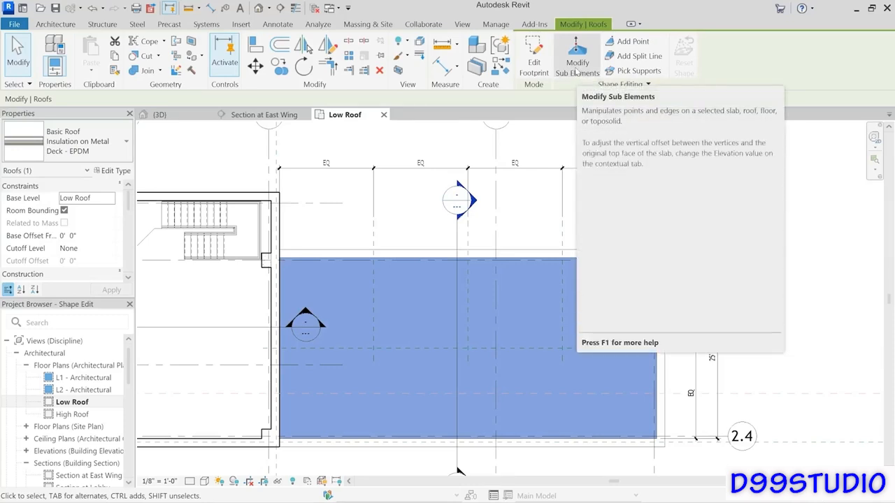
Step: Start modifying the low roof's sub-elements and inspect the elevations of its corner point and perimeter edges
{"action": "left_click", "coordinate": [576, 74]}
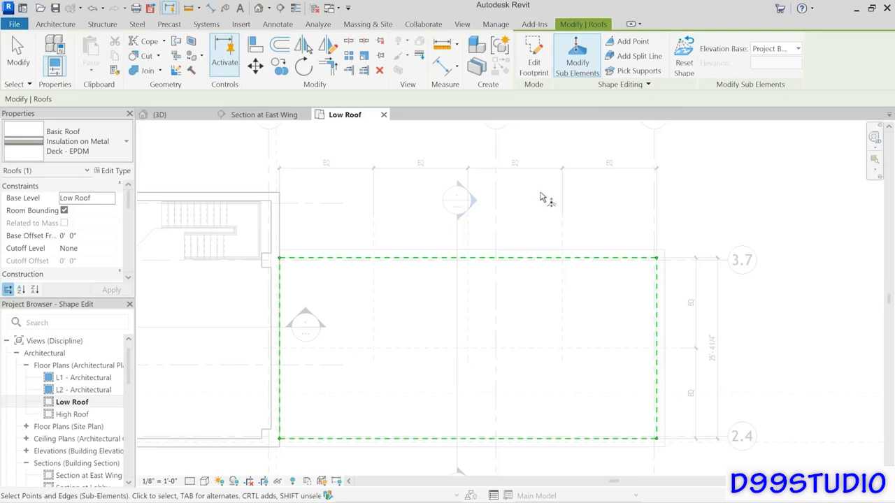
{"action": "left_click", "coordinate": [280, 260]}
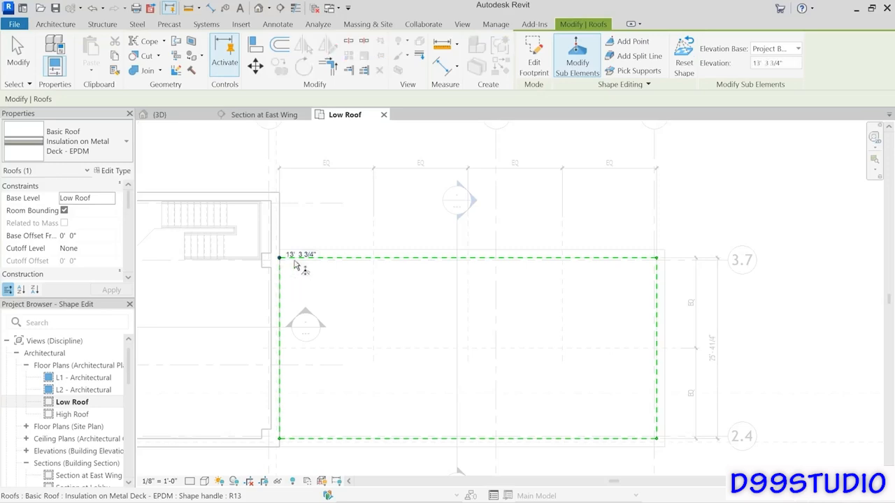
{"action": "left_click", "coordinate": [365, 265]}
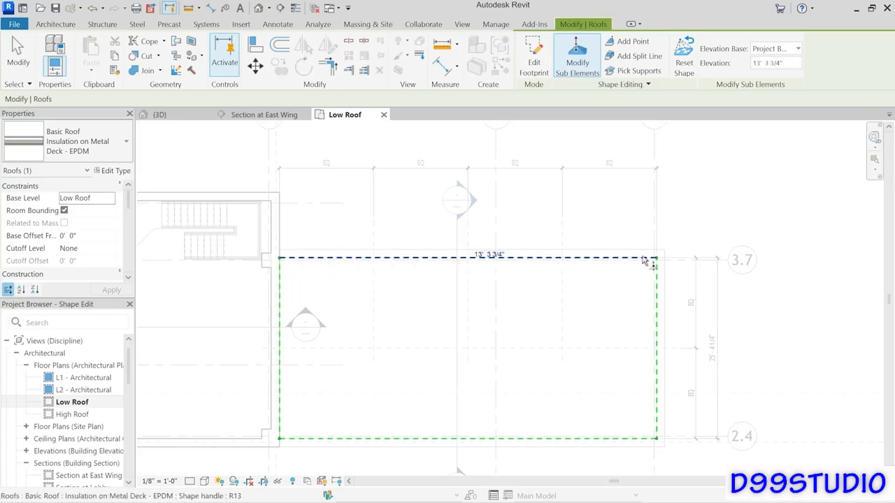
{"action": "left_click", "coordinate": [655, 316]}
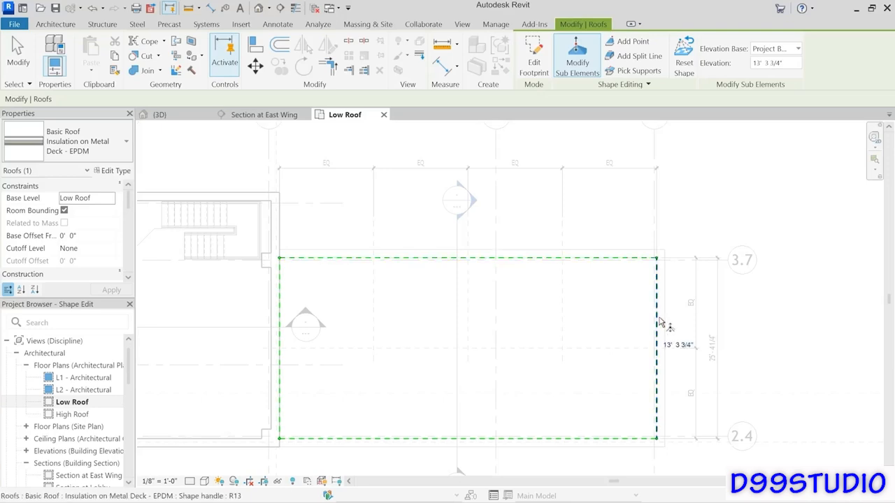
{"action": "left_click", "coordinate": [615, 385]}
{"action": "left_click", "coordinate": [474, 439]}
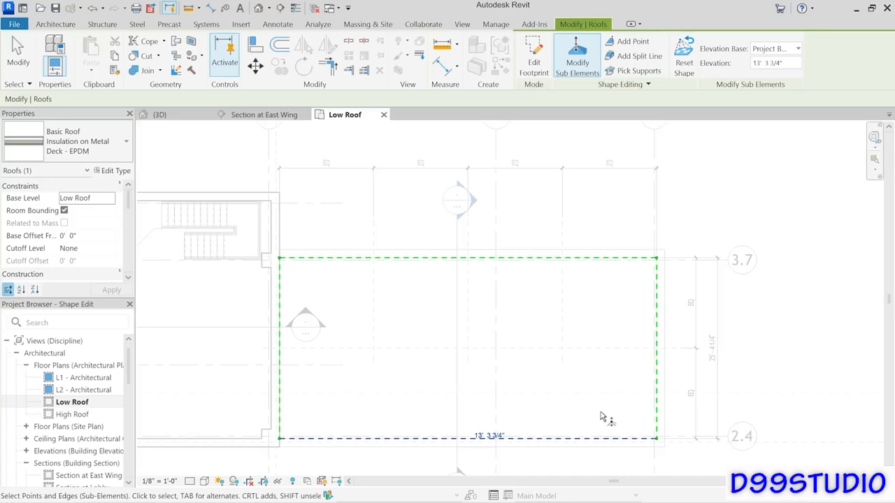
{"action": "left_click", "coordinate": [491, 436]}
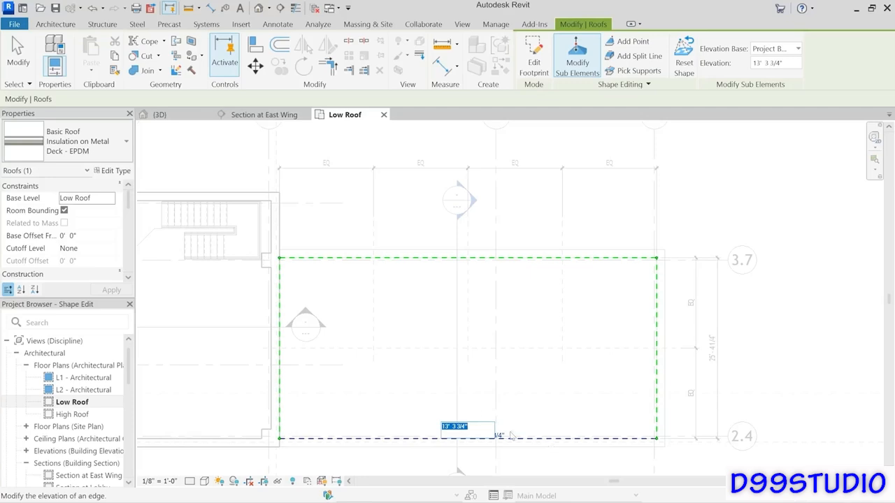
{"action": "key", "text": "Return"}
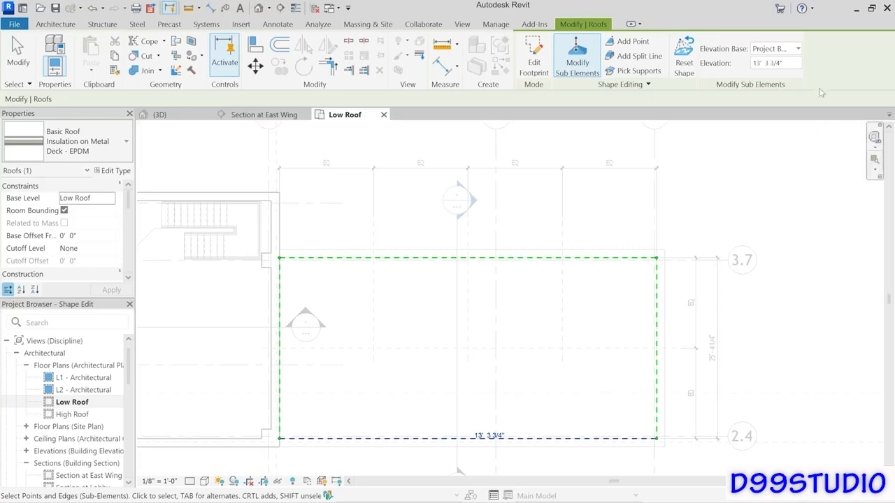
Step: Using Top Plane as elevation base, set the roof edge along grid 2.4 to 0' 6 1/2" and check the slope in Section at East Wing
{"action": "left_click", "coordinate": [798, 49]}
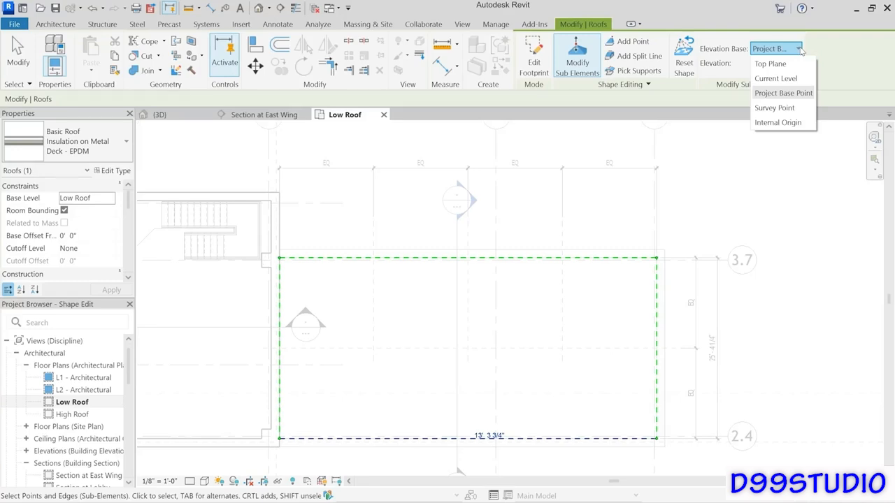
{"action": "left_click", "coordinate": [769, 65]}
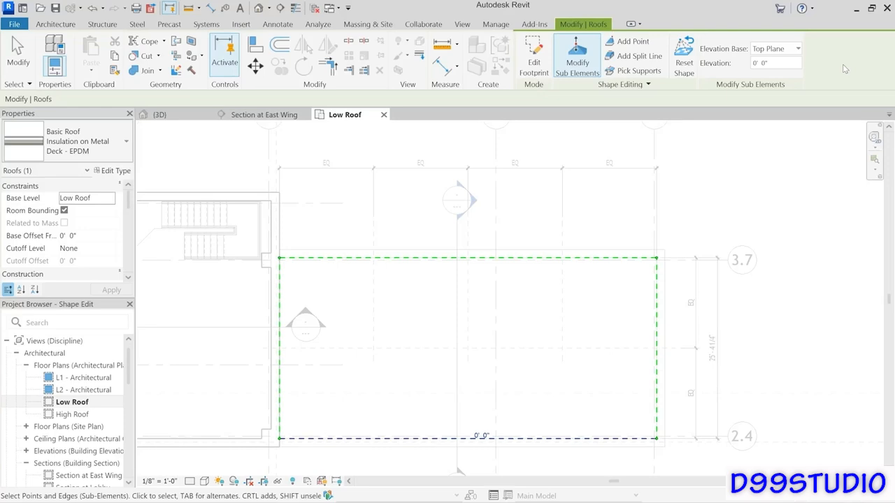
{"action": "left_click", "coordinate": [486, 435]}
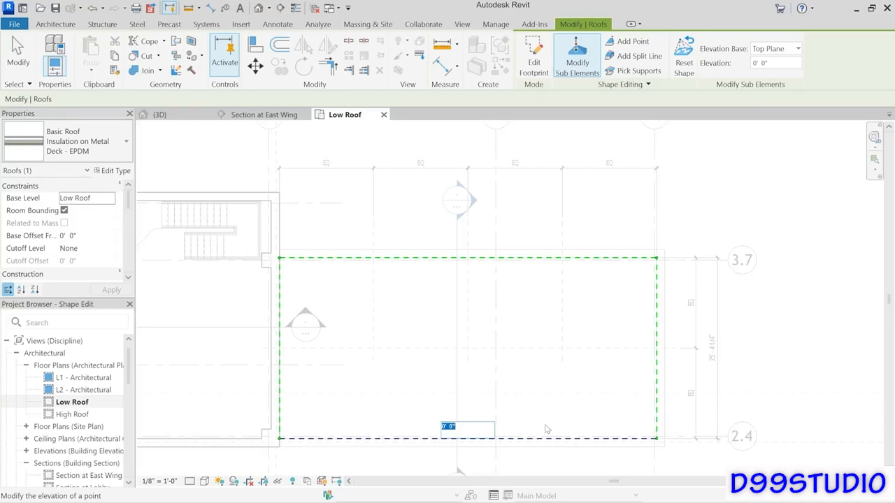
{"action": "type", "text": "6.5"}
{"action": "key", "text": "Return"}
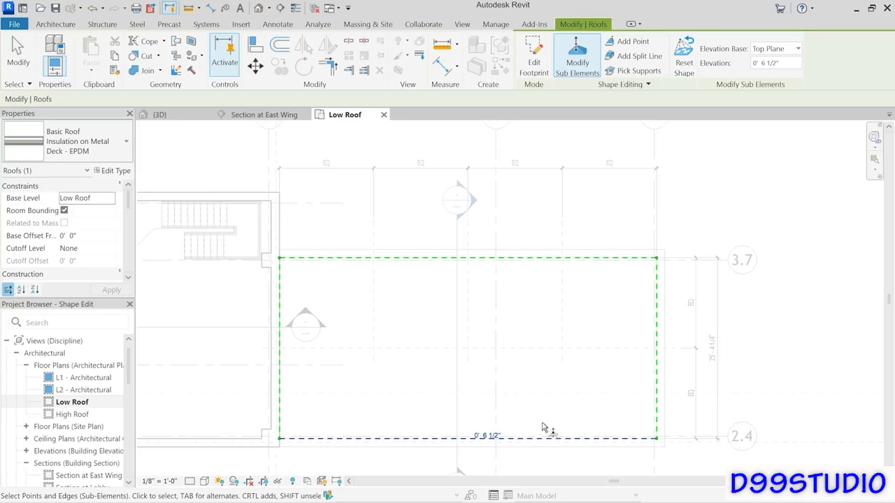
{"action": "left_click", "coordinate": [258, 114]}
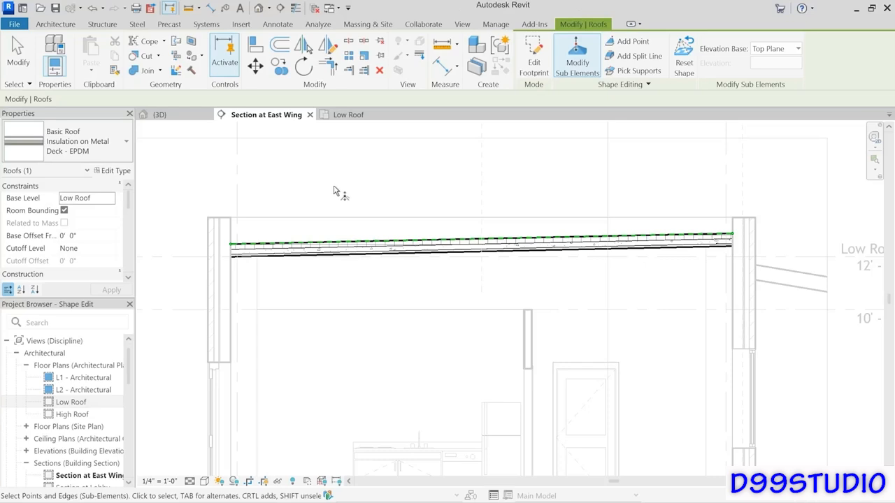
Step: Return to the Low Roof plan and start adding a split line to the low roof
{"action": "left_click", "coordinate": [347, 116]}
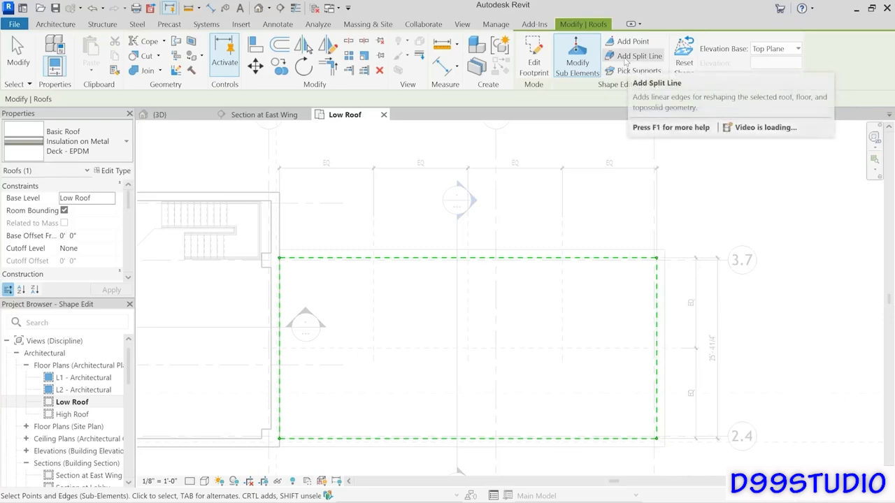
{"action": "left_click", "coordinate": [625, 62]}
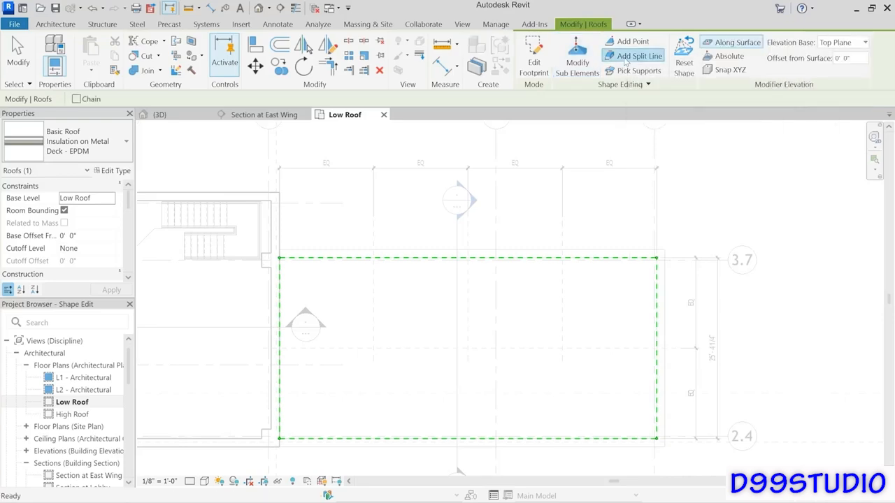
Step: Draw four zigzag split lines along the low roof surface, from the west edge midpoint through the quarter points and centre to the east edge midpoint
{"action": "left_click", "coordinate": [727, 43]}
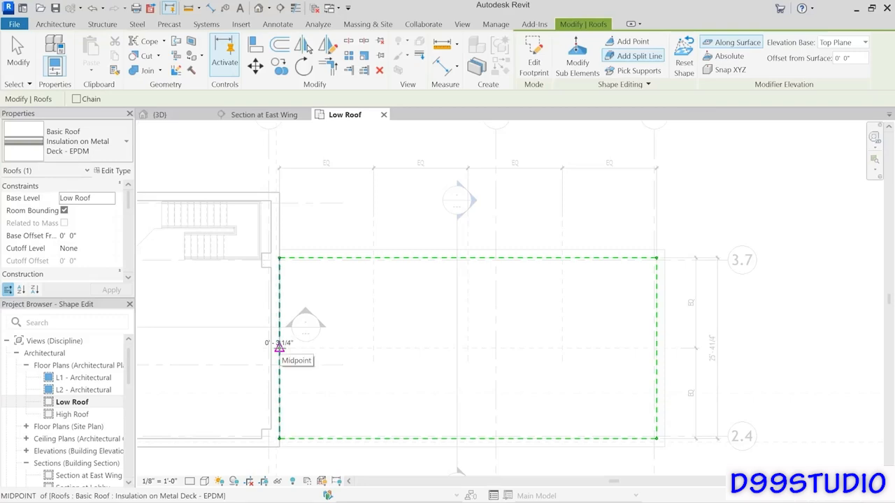
{"action": "left_click", "coordinate": [279, 344]}
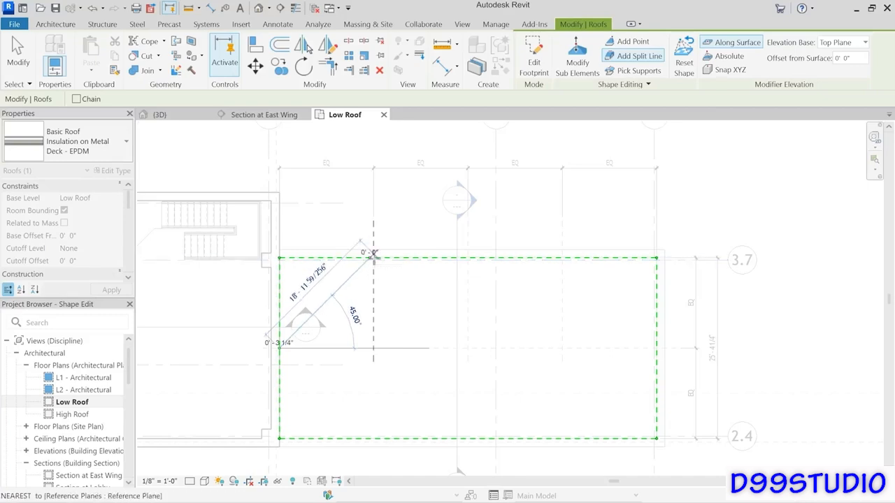
{"action": "key", "text": "s"}
{"action": "key", "text": "i"}
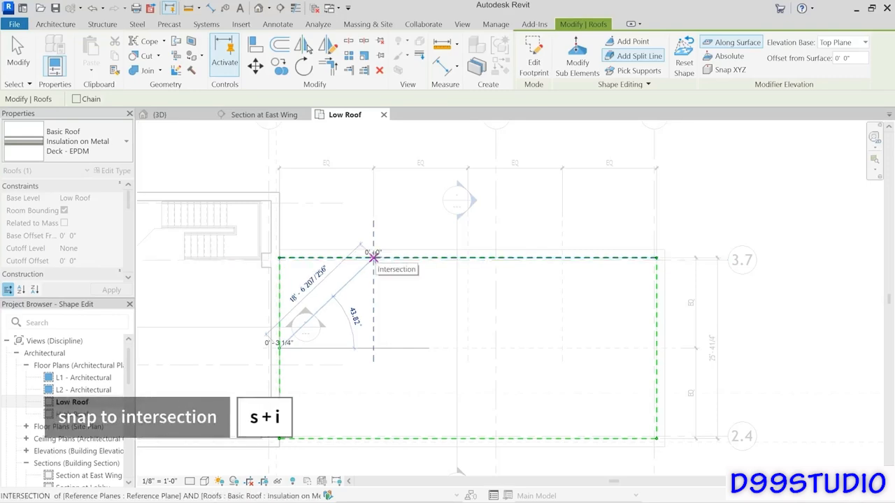
{"action": "left_click", "coordinate": [373, 258]}
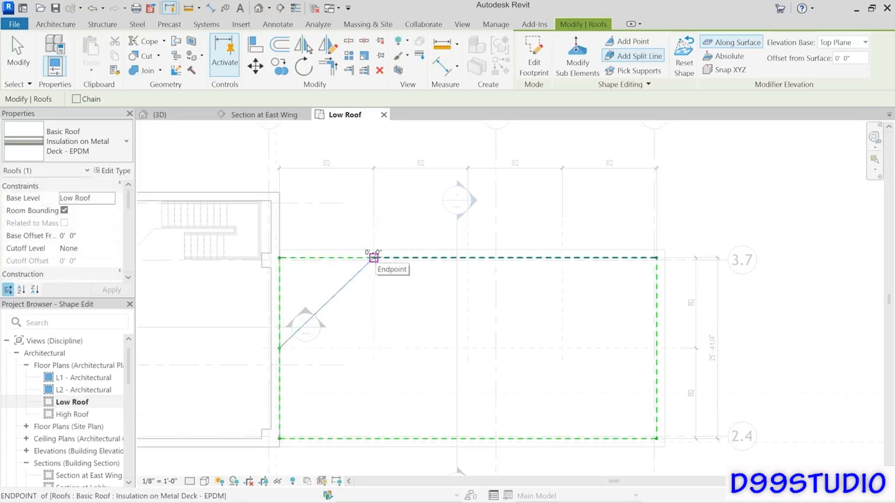
{"action": "left_click", "coordinate": [373, 258]}
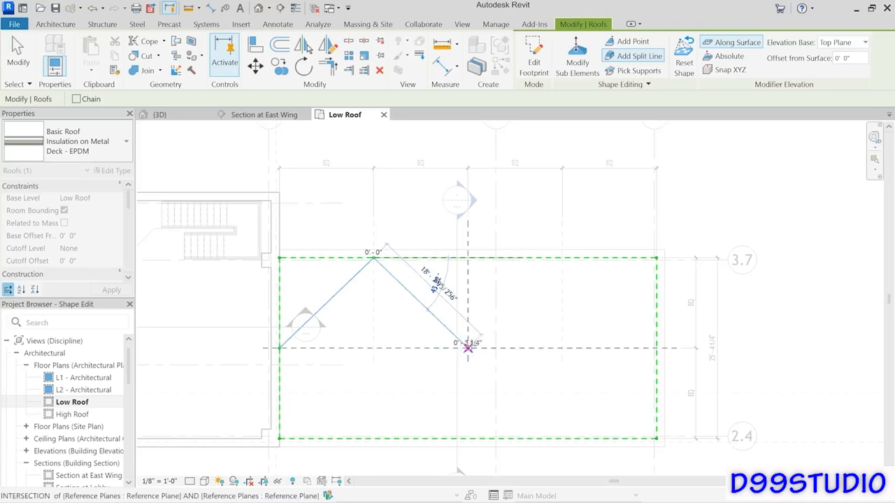
{"action": "left_click", "coordinate": [468, 348]}
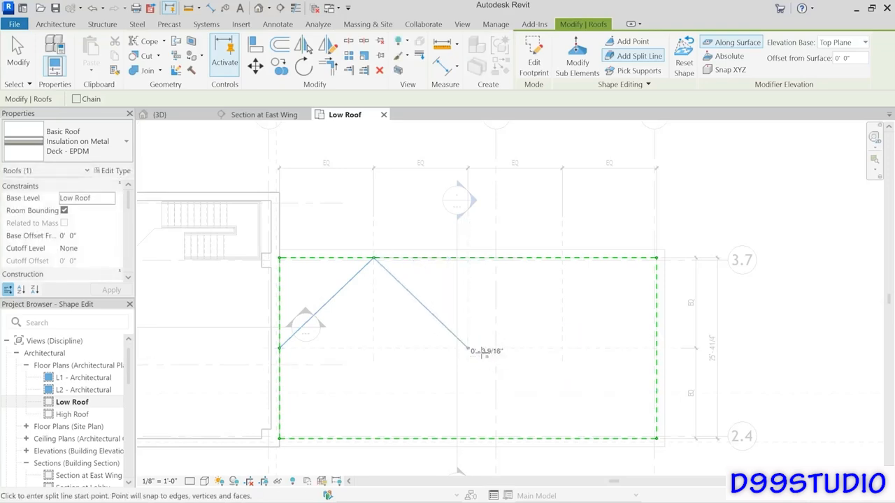
{"action": "left_click", "coordinate": [467, 348]}
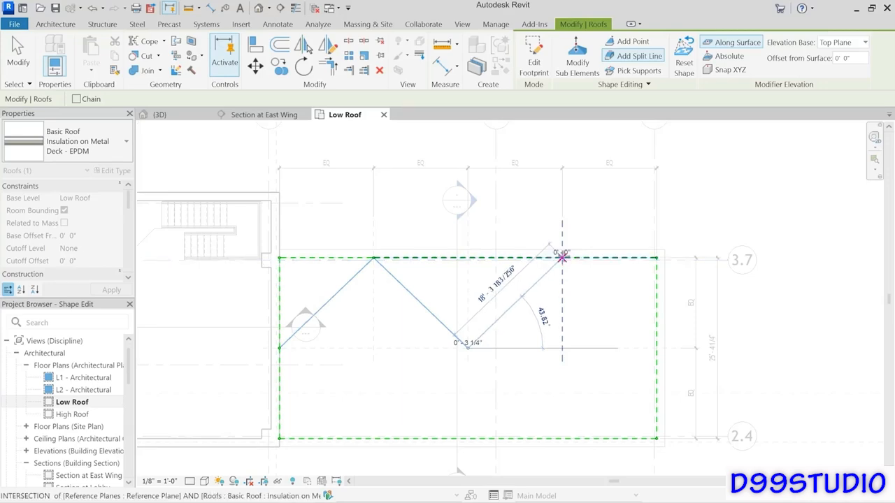
{"action": "left_click", "coordinate": [562, 258]}
{"action": "left_click", "coordinate": [562, 258]}
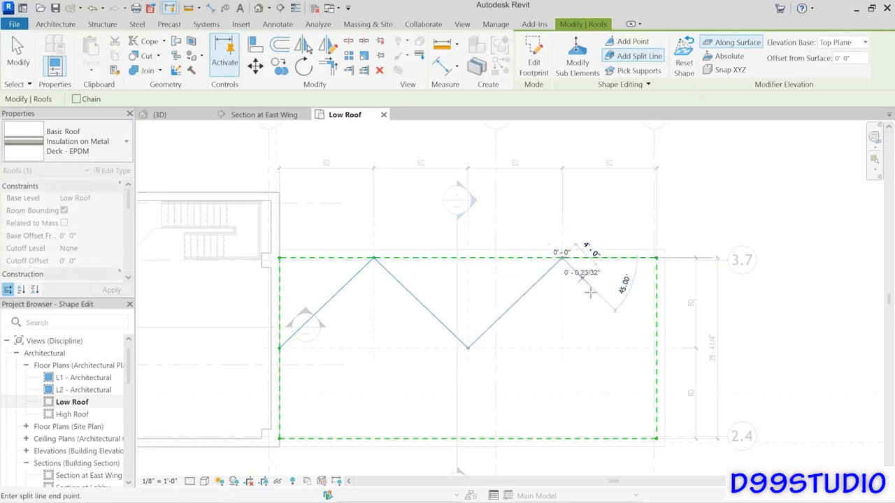
{"action": "left_click", "coordinate": [655, 347]}
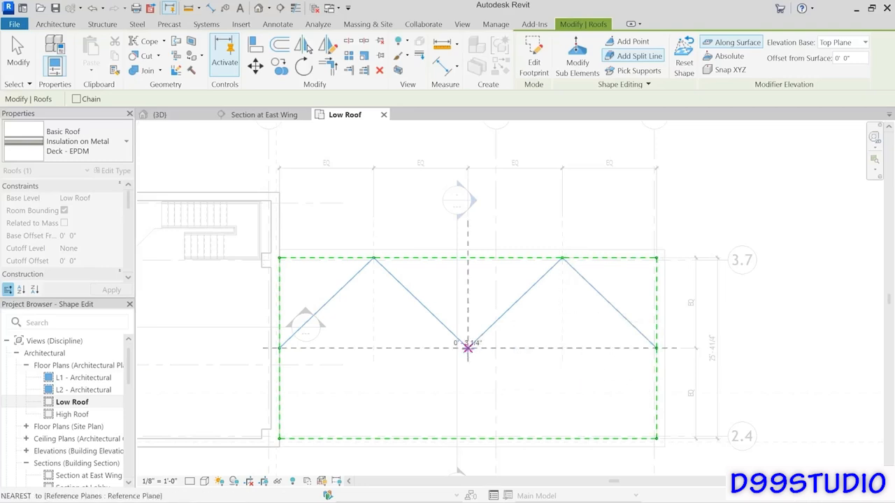
Step: Add a vertical split line from the roof's centre intersection to the middle of the edge at grid 3.7
{"action": "left_click", "coordinate": [467, 347]}
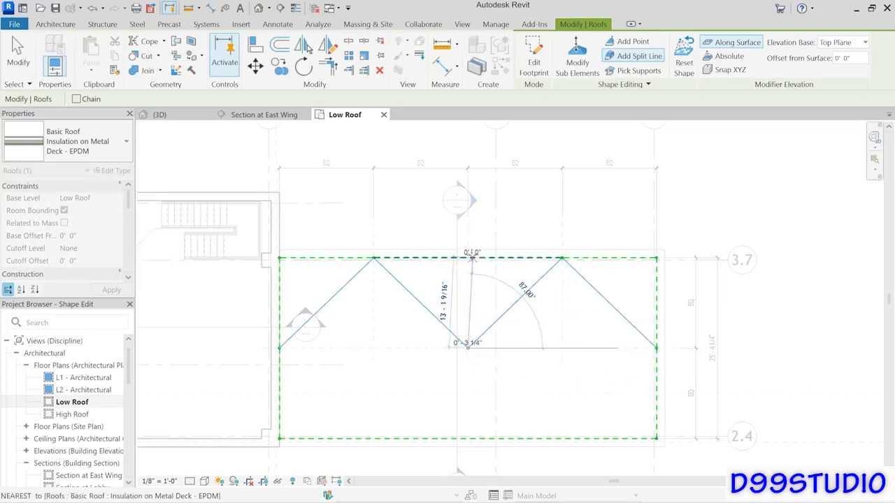
{"action": "left_click", "coordinate": [468, 259]}
{"action": "key", "text": "Escape"}
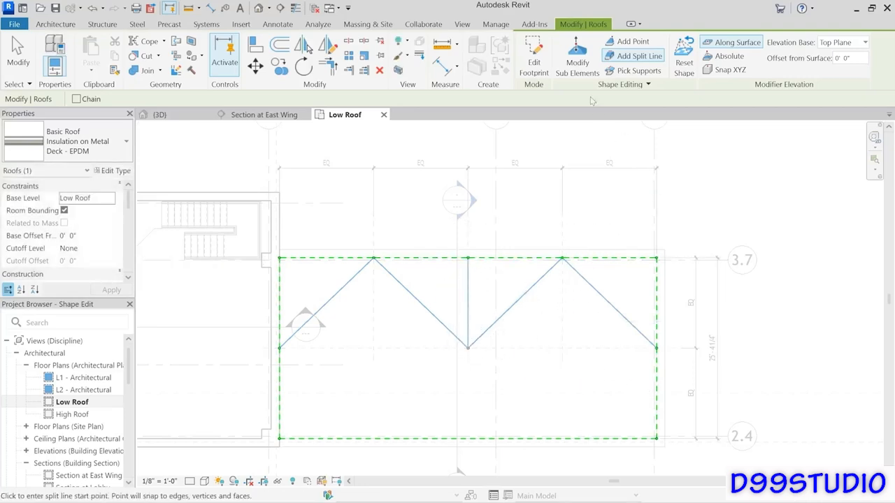
Step: Set the elevation of the two roof corners and the middle point along grid 3.7 to 0' 6 1/2"
{"action": "left_click", "coordinate": [578, 64]}
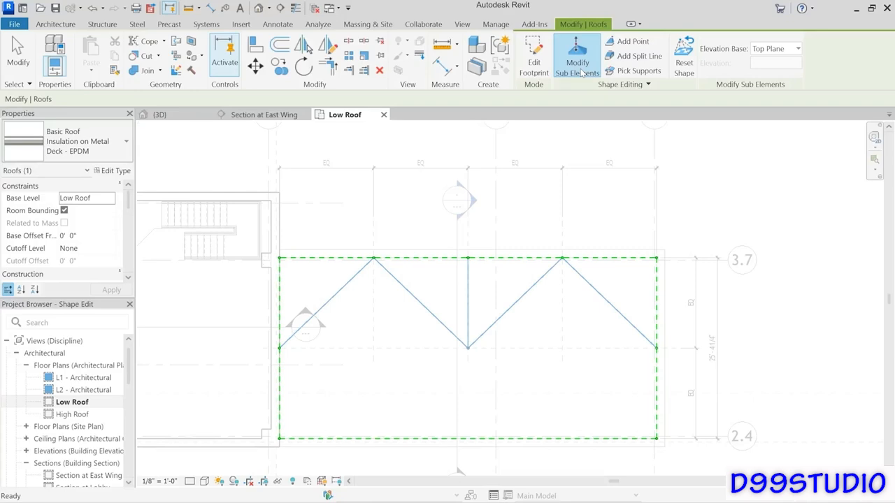
{"action": "left_click", "coordinate": [289, 355]}
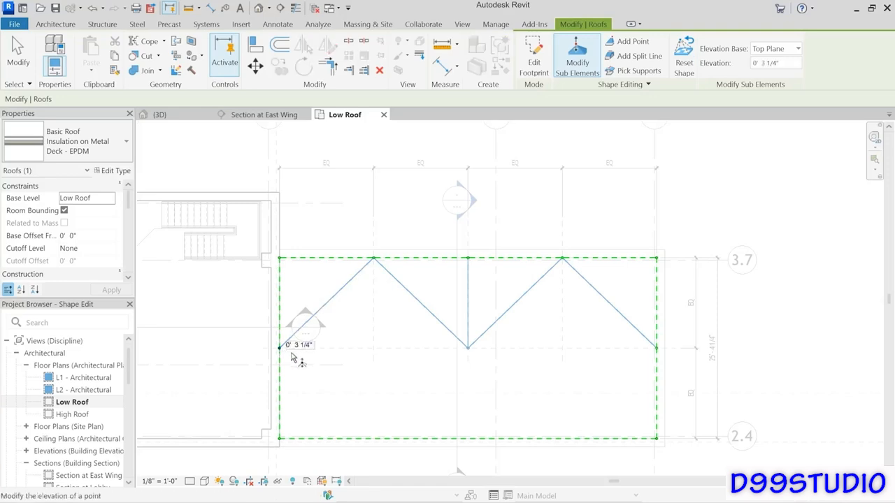
{"action": "left_click", "coordinate": [469, 349]}
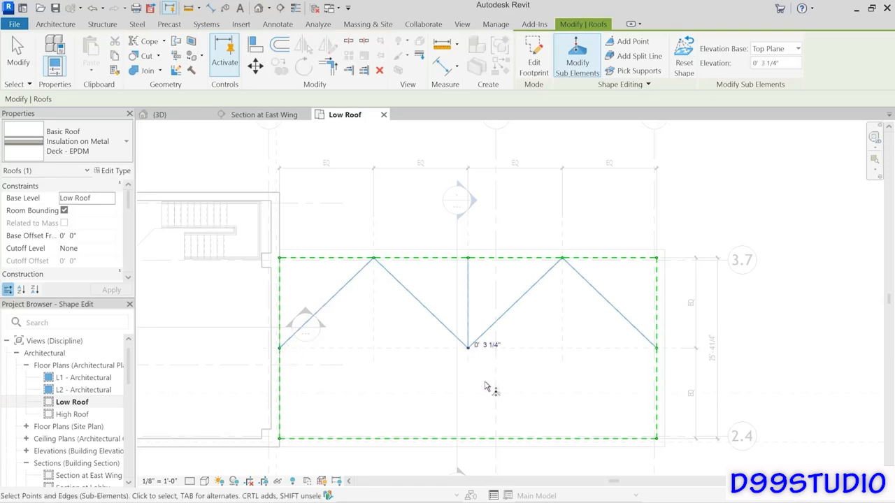
{"action": "left_click", "coordinate": [489, 439]}
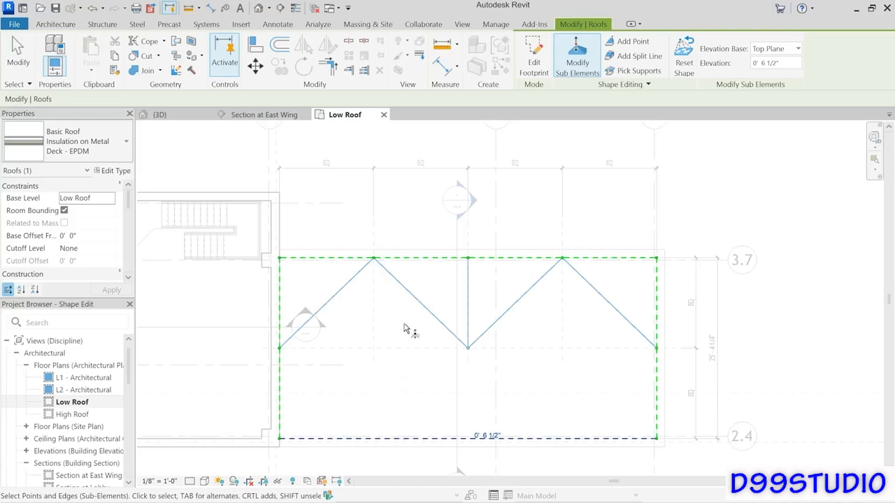
{"action": "left_click", "coordinate": [280, 259]}
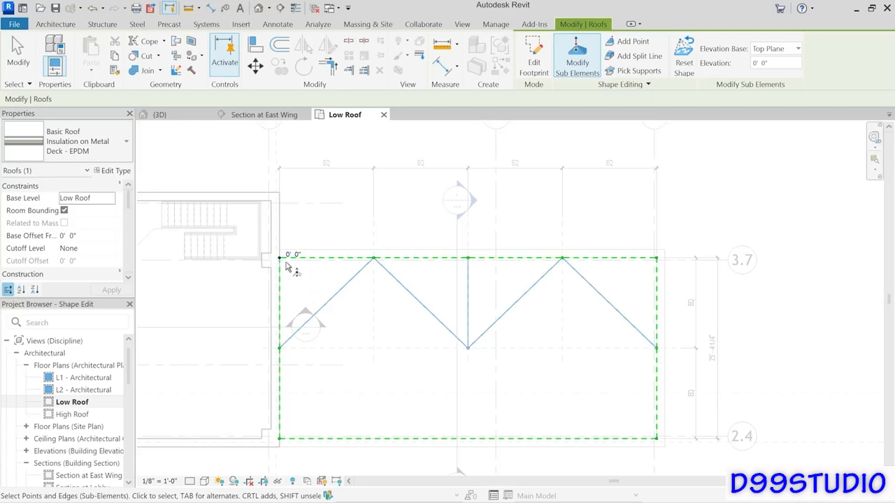
{"action": "left_click", "coordinate": [468, 259]}
{"action": "left_click", "coordinate": [657, 258]}
{"action": "left_click", "coordinate": [749, 65]}
{"action": "type", "text": "6.5'"}
{"action": "key", "text": "Return"}
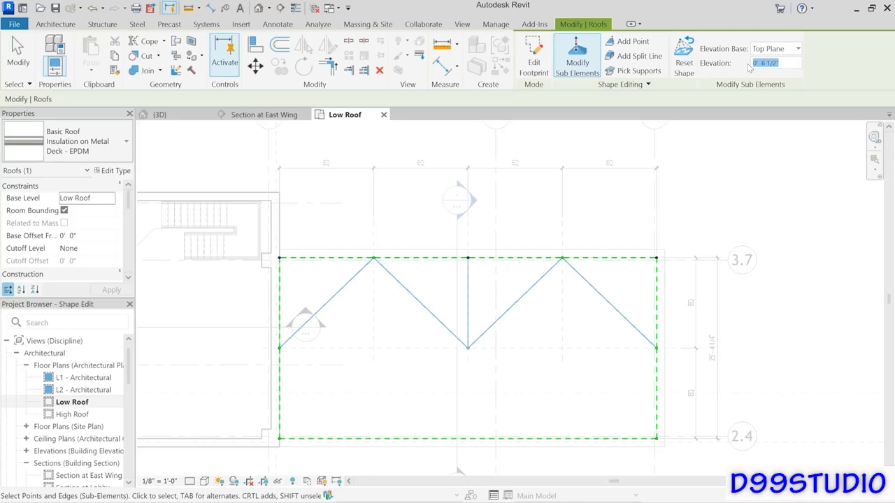
Step: In the Section at East Wing view, duplicate the roof type as "Insulation on Metal Deck - EPDM (Tapered Insultaion)"
{"action": "left_click", "coordinate": [264, 114]}
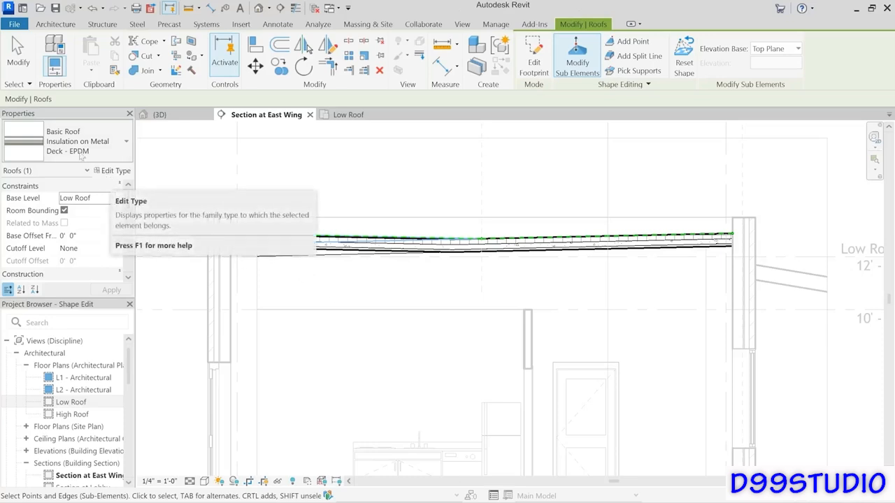
{"action": "left_click", "coordinate": [114, 171]}
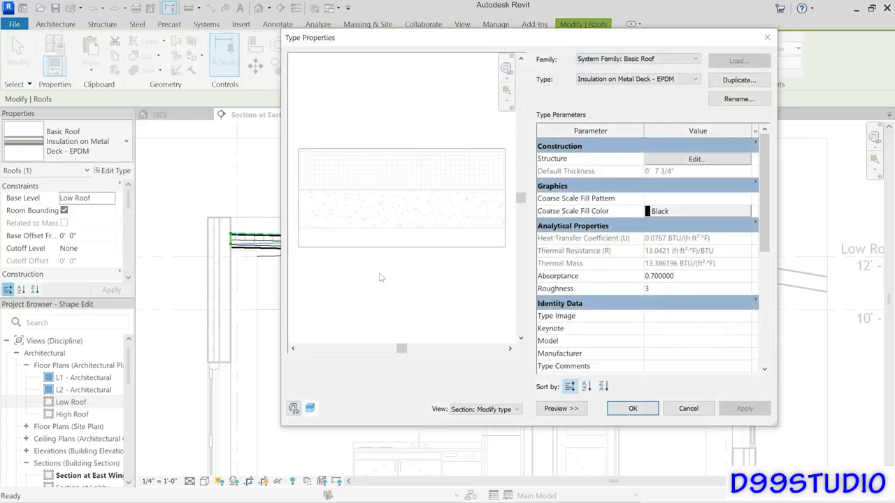
{"action": "left_click", "coordinate": [727, 81]}
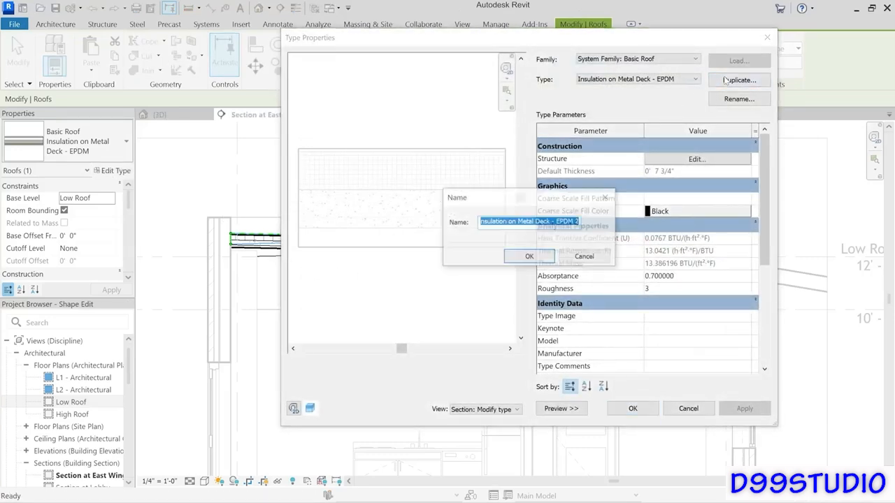
{"action": "double_click", "coordinate": [578, 222]}
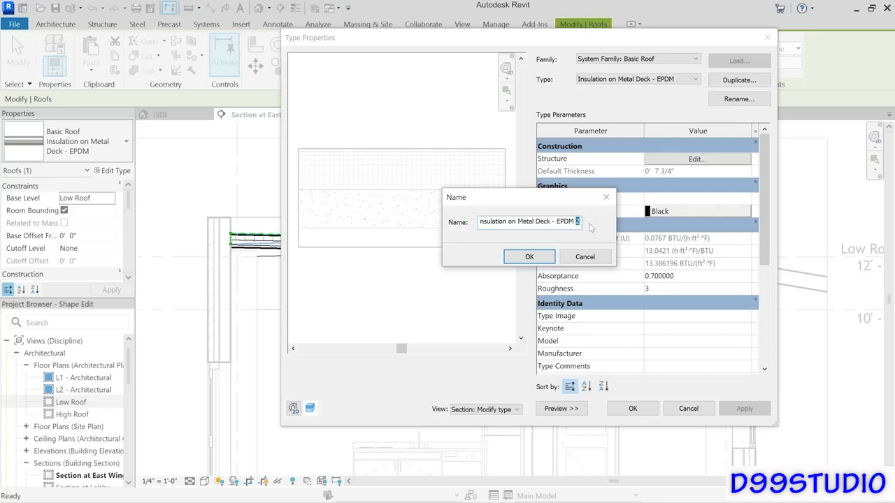
{"action": "type", "text": "(Tapered I"}
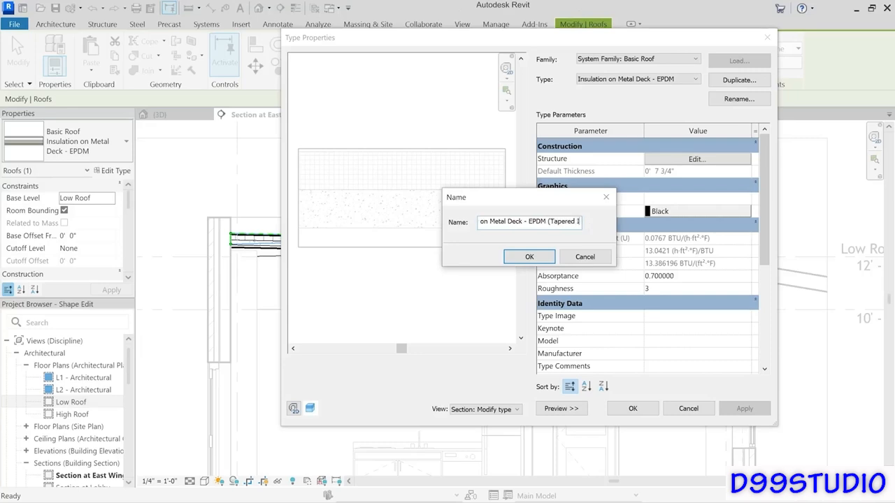
{"action": "type", "text": "nsultaion)"}
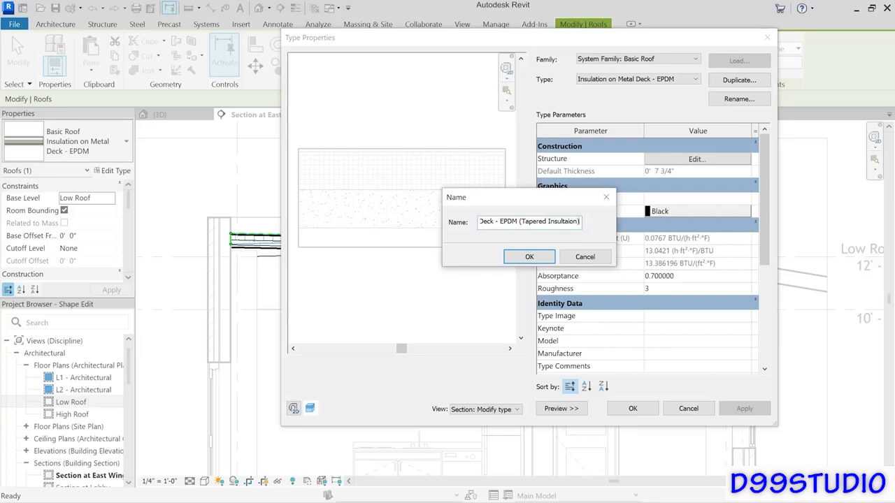
{"action": "left_click", "coordinate": [529, 256]}
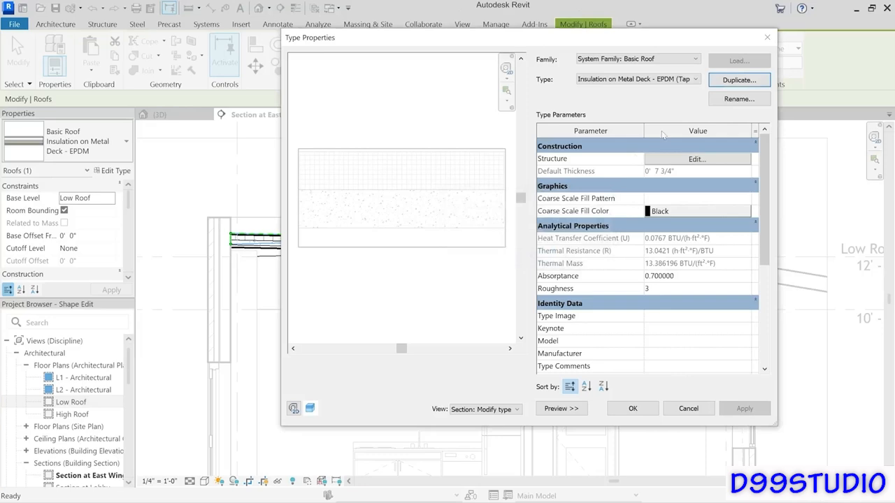
Step: Make the 3" rigid insulation layer variable in the new roof type's assembly, apply the change and deselect the roof
{"action": "left_click", "coordinate": [686, 161]}
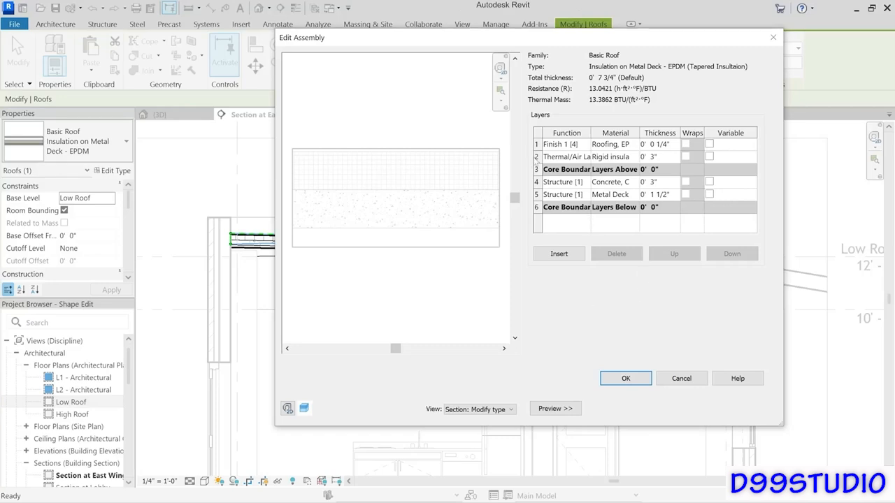
{"action": "left_click", "coordinate": [537, 156]}
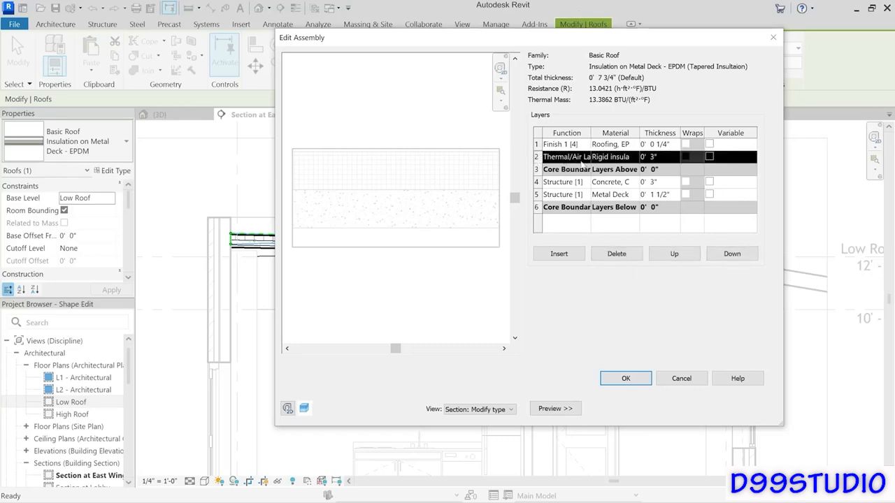
{"action": "left_click", "coordinate": [710, 157]}
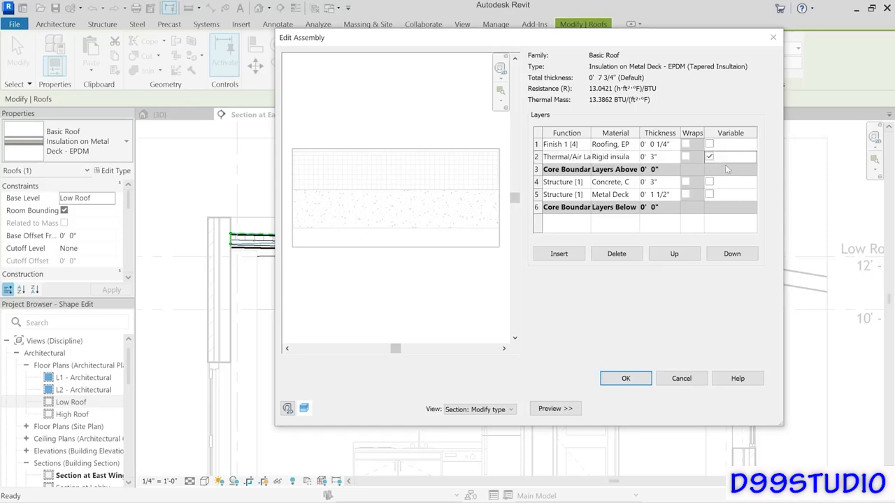
{"action": "left_click", "coordinate": [626, 379]}
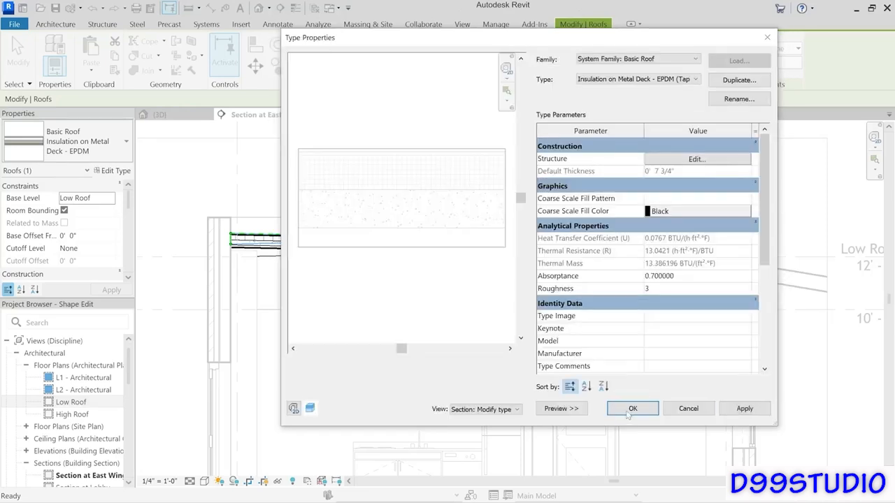
{"action": "left_click", "coordinate": [631, 410]}
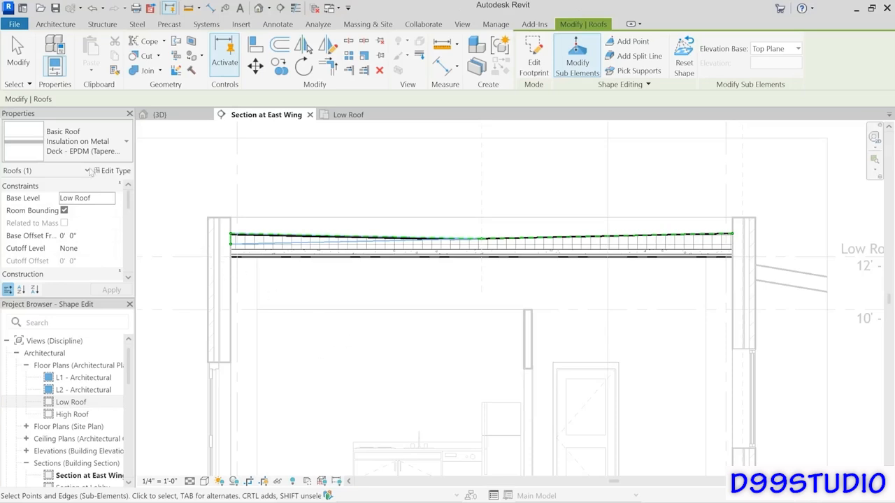
{"action": "left_click", "coordinate": [15, 70]}
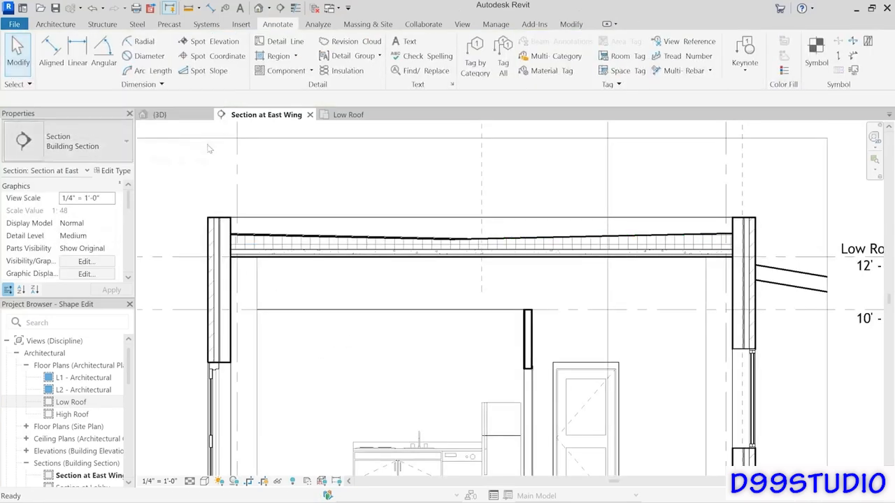
Step: Check the low roof in the 3D view and place a spot slope on its top surface in the Section at East Wing view
{"action": "left_click", "coordinate": [159, 115]}
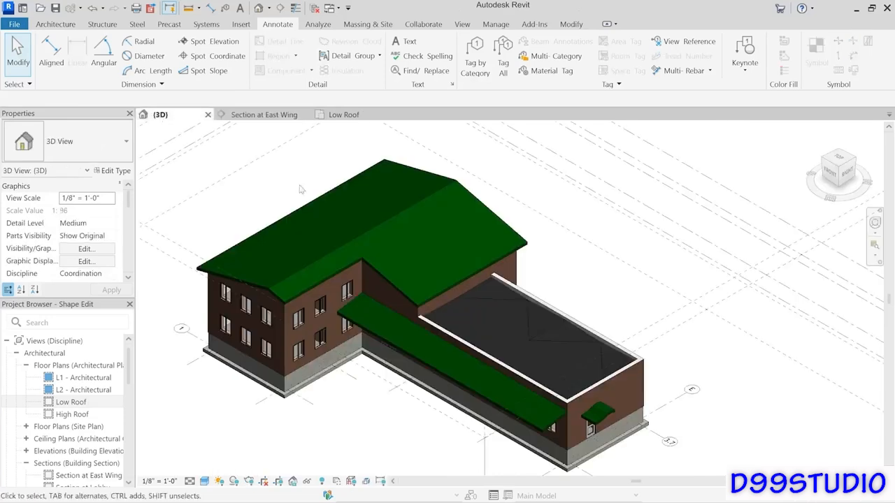
{"action": "scroll", "coordinate": [578, 376], "scroll_direction": "up", "scroll_amount": 5}
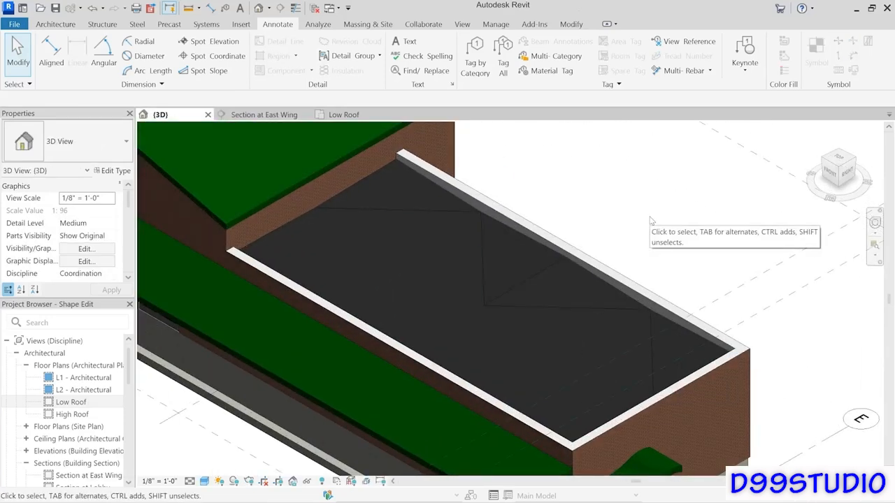
{"action": "left_click", "coordinate": [252, 116]}
{"action": "scroll", "coordinate": [485, 192], "scroll_direction": "up", "scroll_amount": 4}
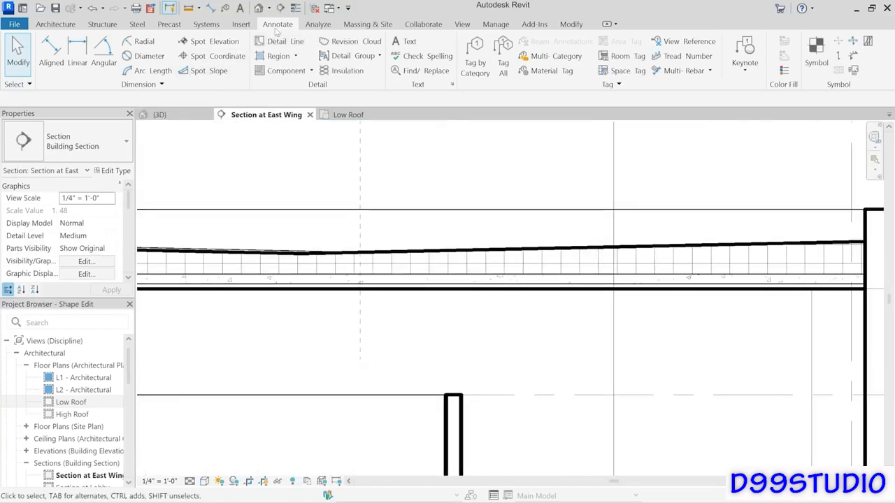
{"action": "left_click", "coordinate": [204, 70]}
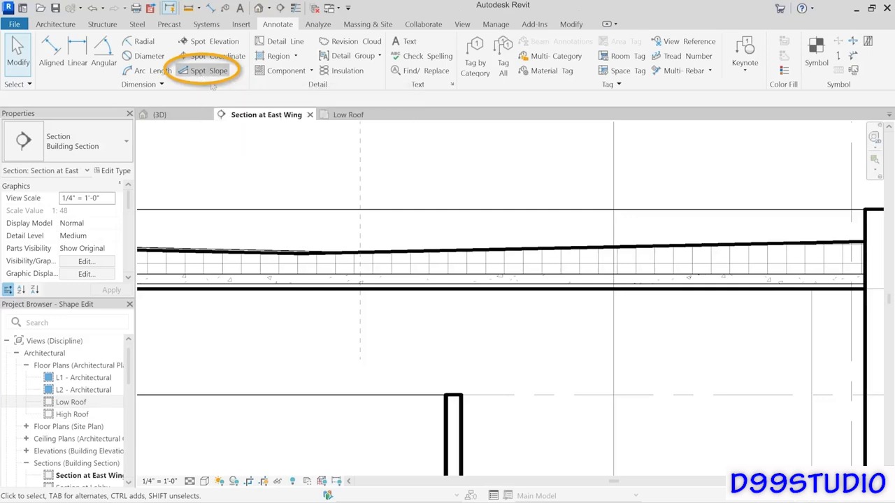
{"action": "left_click", "coordinate": [546, 250]}
{"action": "left_click", "coordinate": [545, 240]}
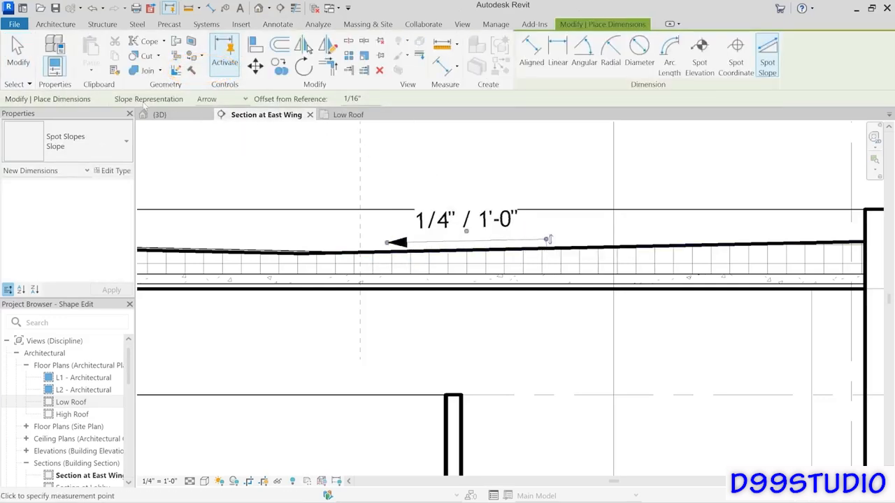
Step: Finish placing spot slopes, check the full width of the low roof in the section and return to the 3D view
{"action": "left_click", "coordinate": [18, 54]}
{"action": "scroll", "coordinate": [458, 165], "scroll_direction": "down", "scroll_amount": 3}
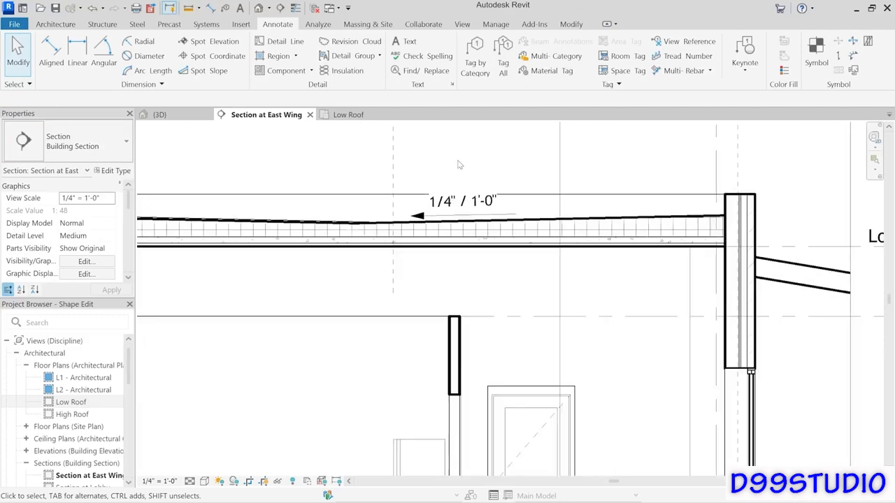
{"action": "middle_click_drag", "start_coordinate": [458, 162], "coordinate": [527, 222]}
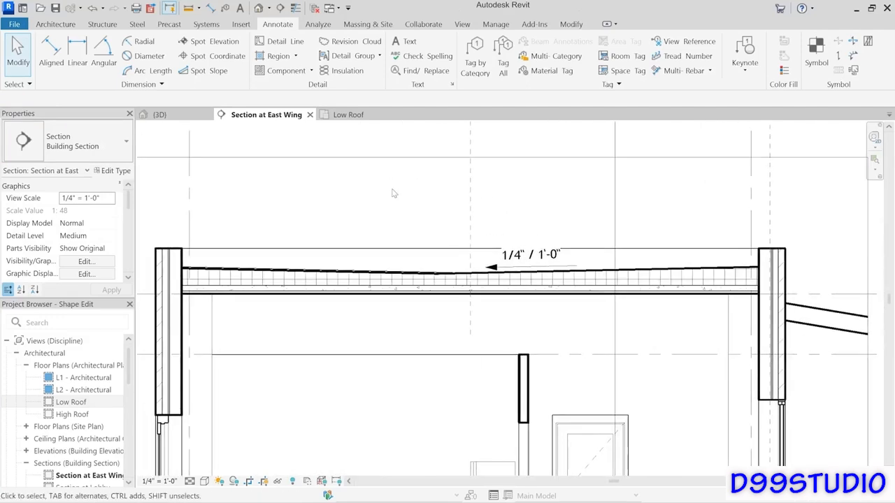
{"action": "left_click", "coordinate": [158, 114]}
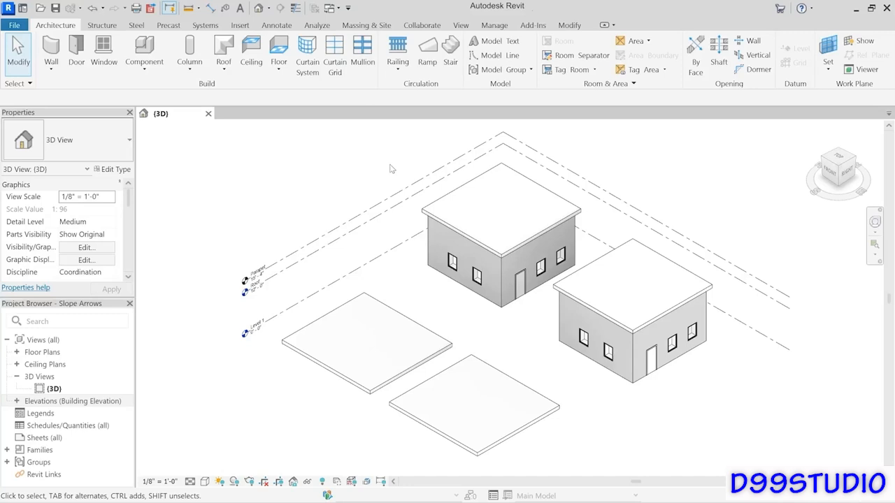
Step: Edit the left building's flat roof footprint so that its front edge defines the slope, and finish the sketch
{"action": "middle_click_drag", "start_coordinate": [401, 178], "coordinate": [398, 186]}
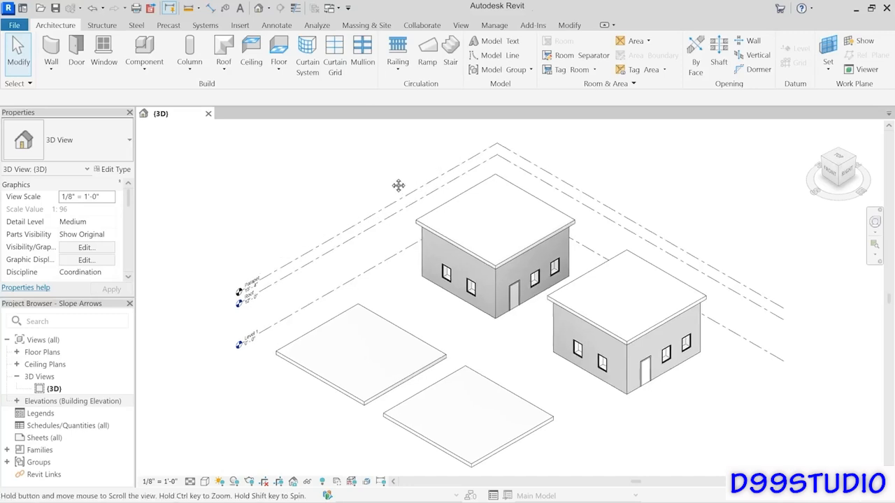
{"action": "left_click", "coordinate": [418, 214]}
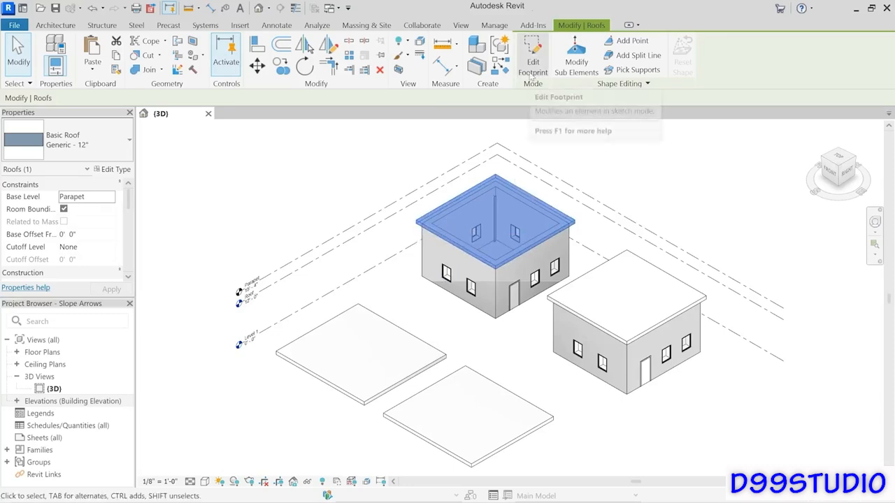
{"action": "left_click", "coordinate": [533, 61]}
{"action": "left_click", "coordinate": [455, 246]}
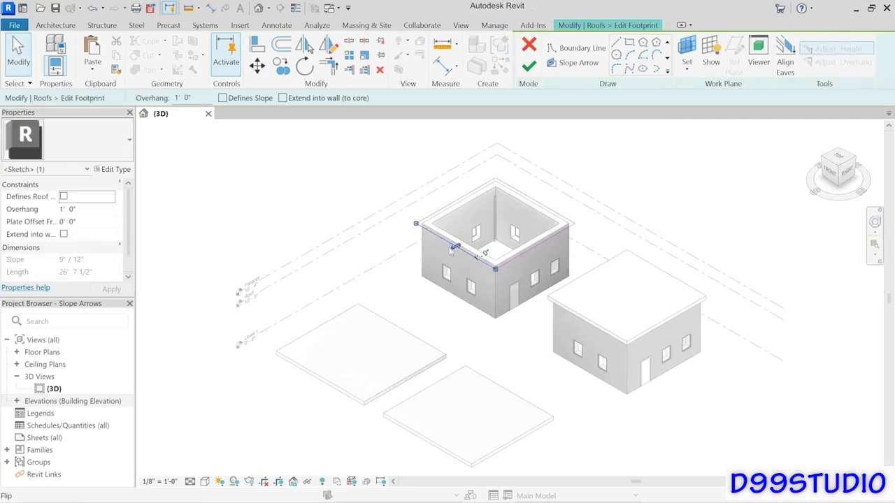
{"action": "left_click", "coordinate": [223, 98]}
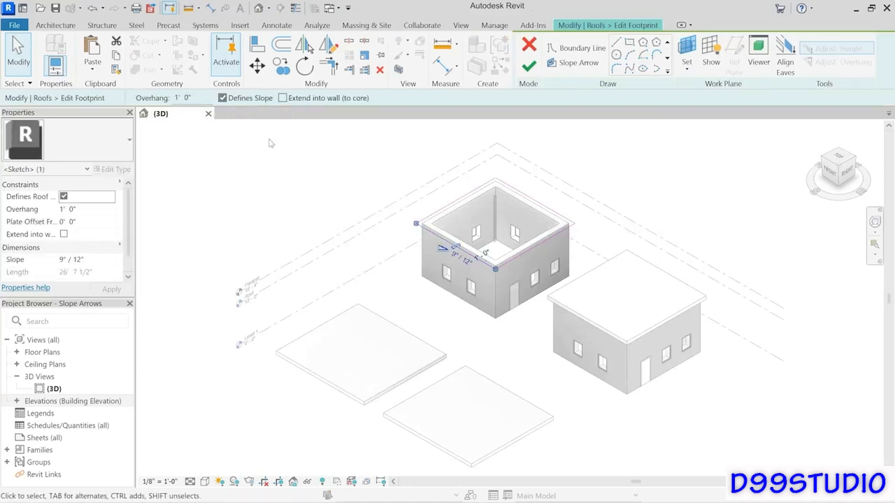
{"action": "left_click", "coordinate": [529, 65]}
{"action": "middle_click_drag", "start_coordinate": [643, 214], "coordinate": [622, 250]}
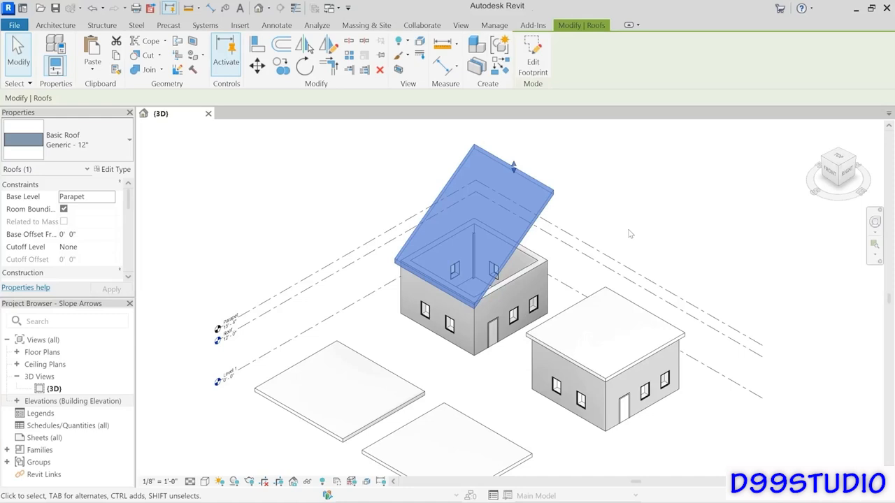
Step: Reopen the left roof's footprint and remove the slope definition from its front edge
{"action": "left_click", "coordinate": [533, 59]}
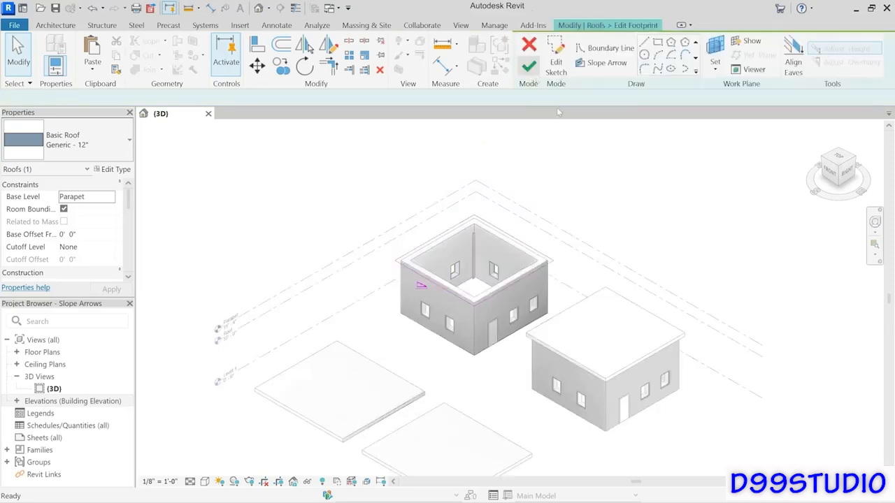
{"action": "left_click", "coordinate": [436, 286]}
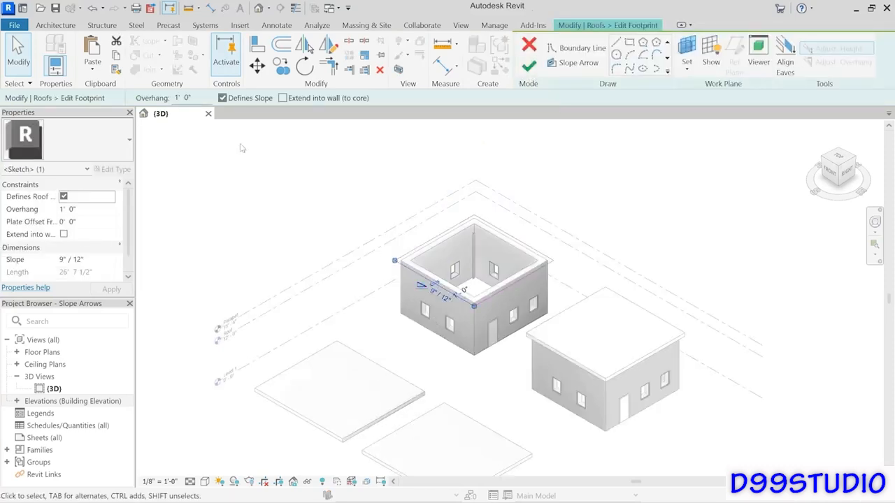
{"action": "left_click", "coordinate": [223, 98]}
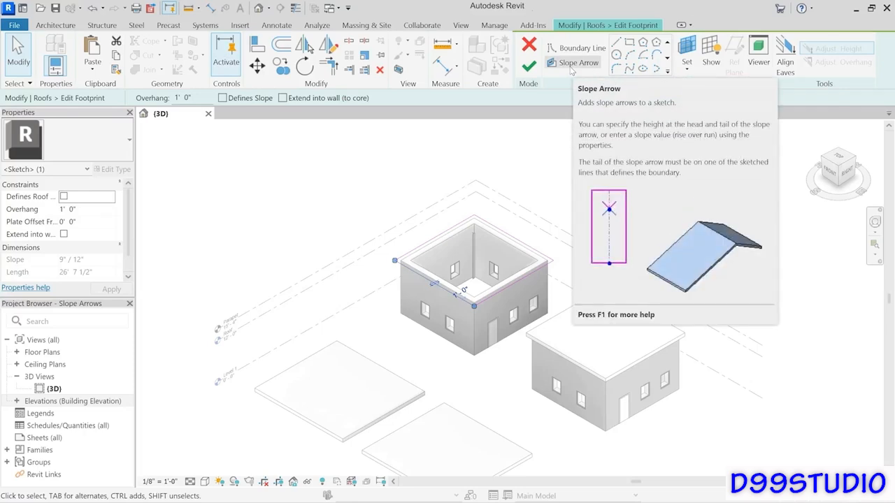
Step: Draw a slope arrow about 21' long outside the left roof's boundary and try to finish the footprint, returning to the sketch
{"action": "left_click", "coordinate": [572, 64]}
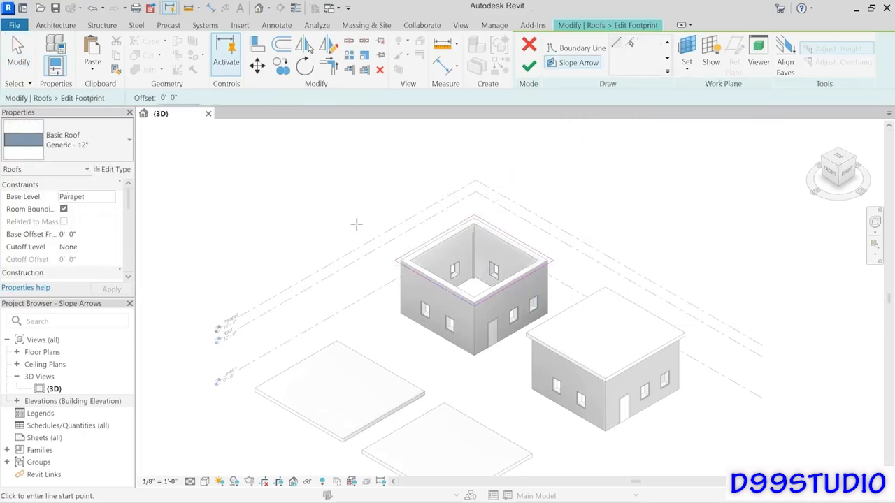
{"action": "left_click", "coordinate": [327, 244]}
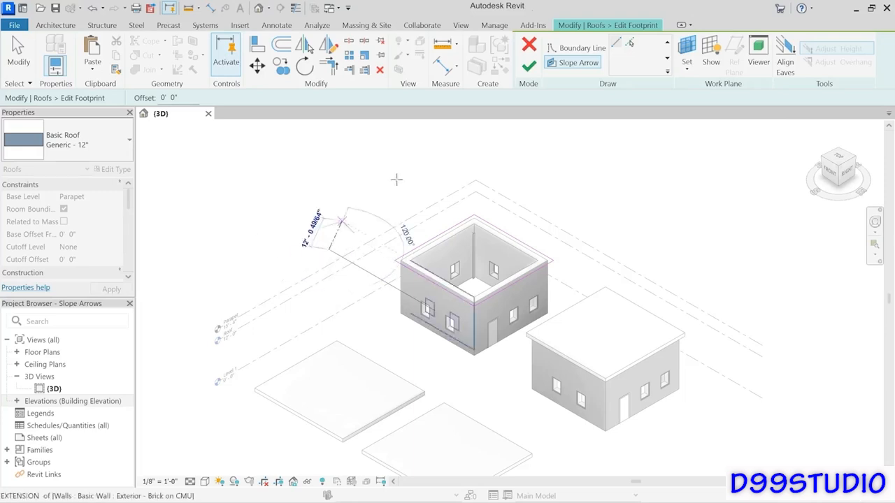
{"action": "left_click", "coordinate": [334, 199]}
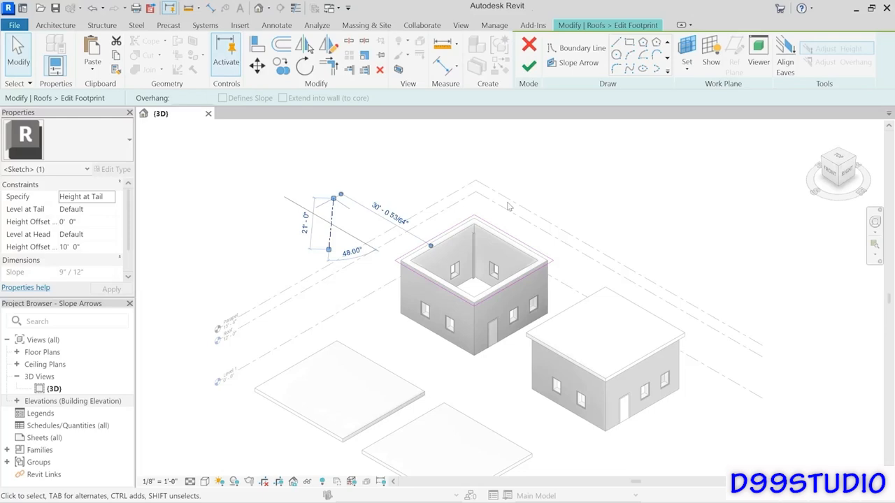
{"action": "left_click", "coordinate": [529, 65]}
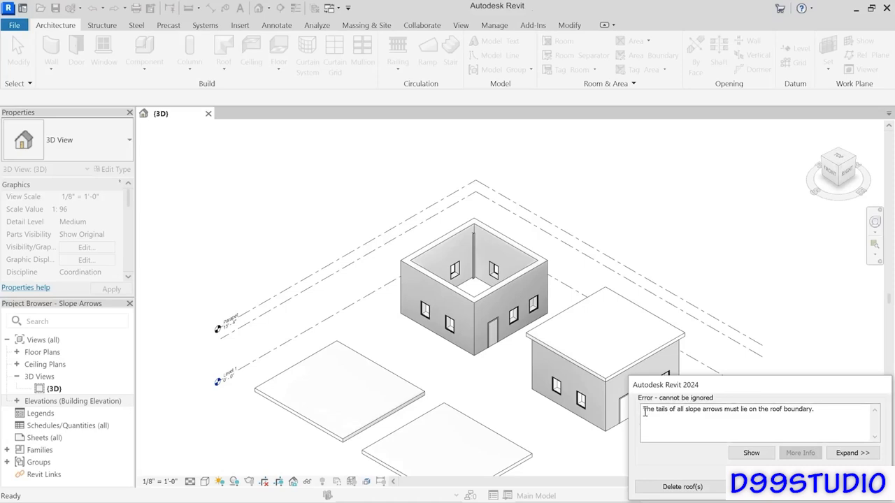
{"action": "left_click_drag", "start_coordinate": [643, 410], "coordinate": [813, 428]}
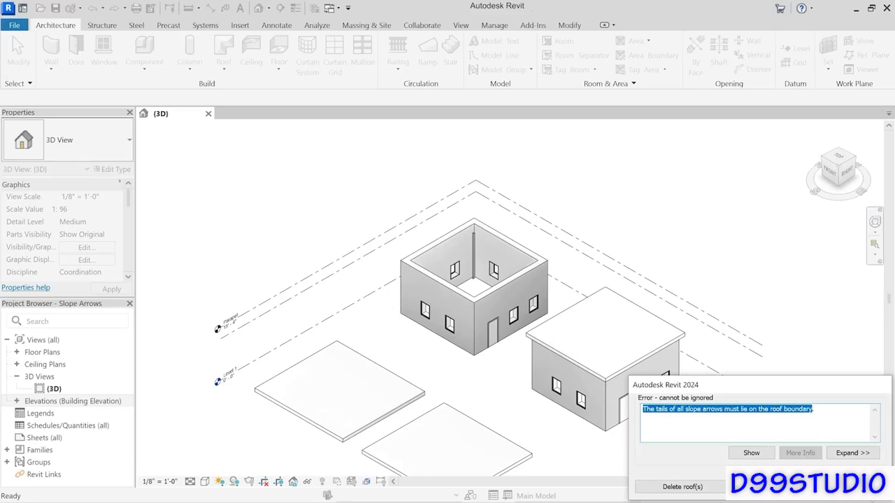
{"action": "left_click", "coordinate": [849, 487]}
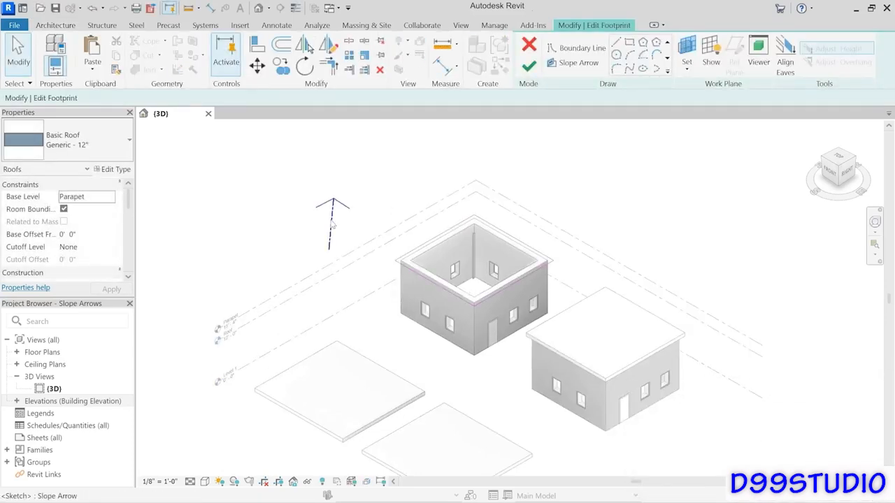
Step: Move the slope arrow so its tail lies on the left roof's front boundary line, and finish the footprint
{"action": "left_click", "coordinate": [331, 224]}
{"action": "key", "text": "m"}
{"action": "key", "text": "v"}
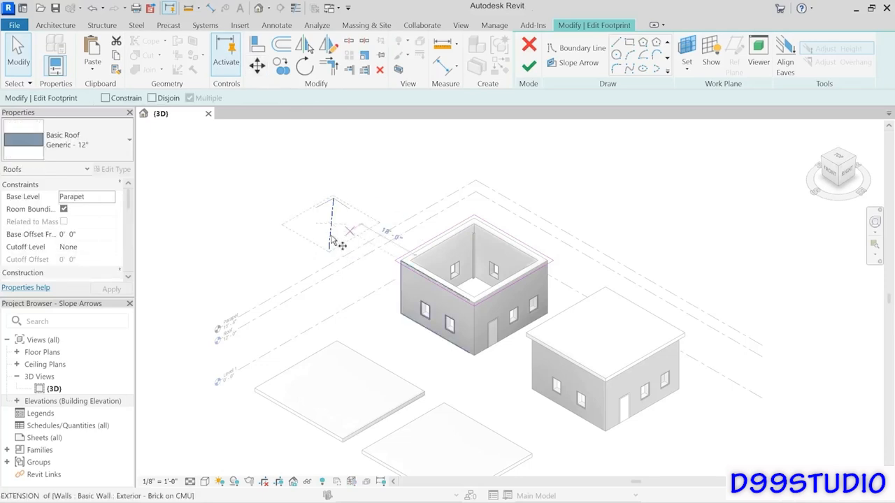
{"action": "left_click", "coordinate": [331, 244]}
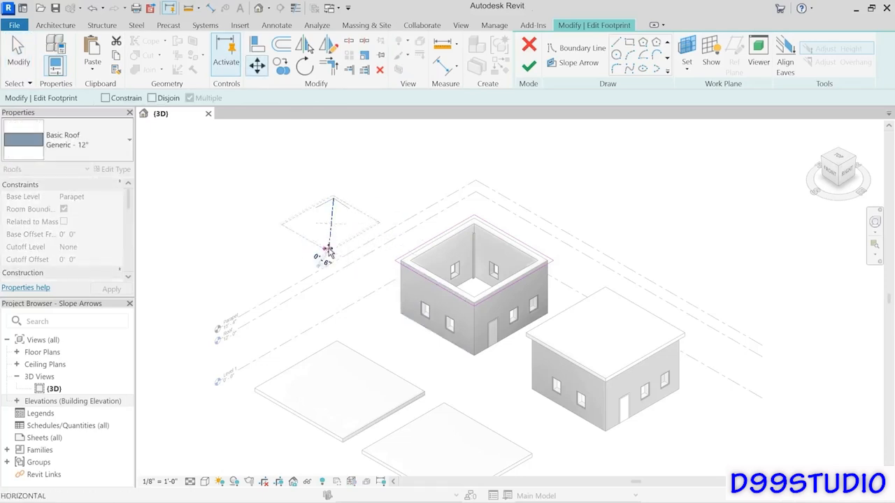
{"action": "left_click", "coordinate": [446, 288]}
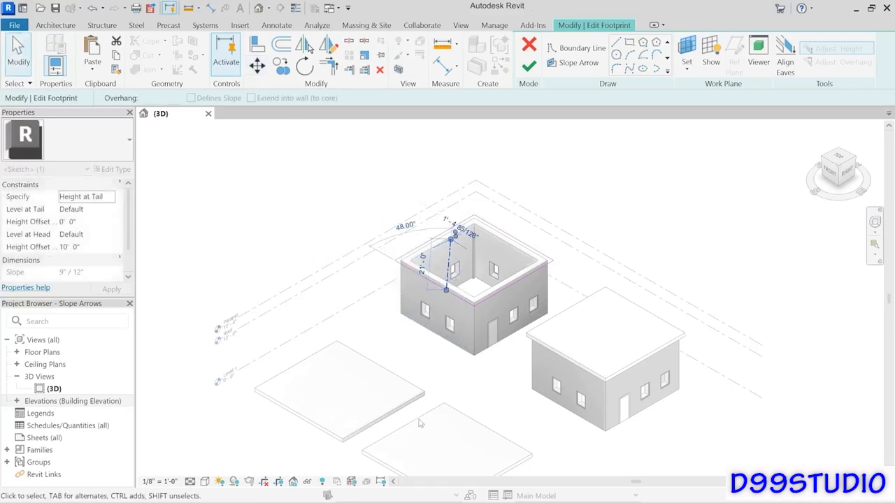
{"action": "left_click", "coordinate": [406, 366]}
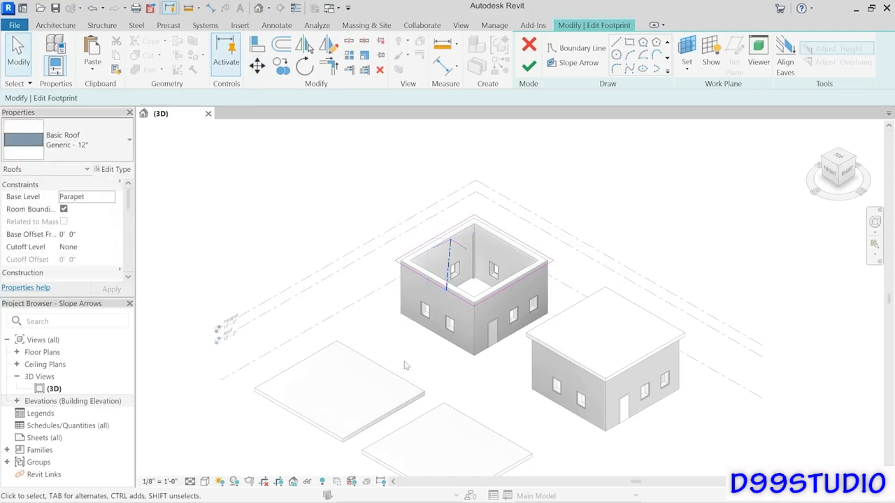
{"action": "left_click", "coordinate": [528, 66]}
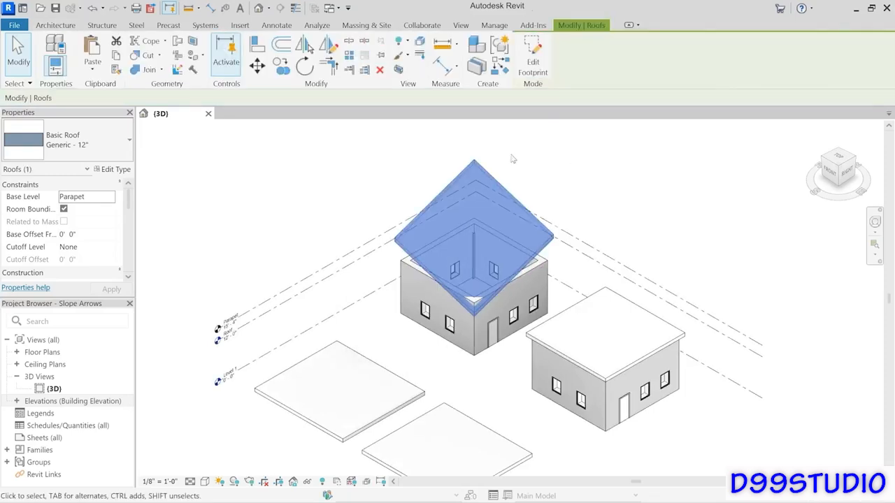
Step: Add a diagonal slope arrow to the right building's roof footprint, from the front left corner to the opposite corner, and finish the sketch
{"action": "middle_click_drag", "start_coordinate": [404, 321], "coordinate": [434, 318], "text": "shift"}
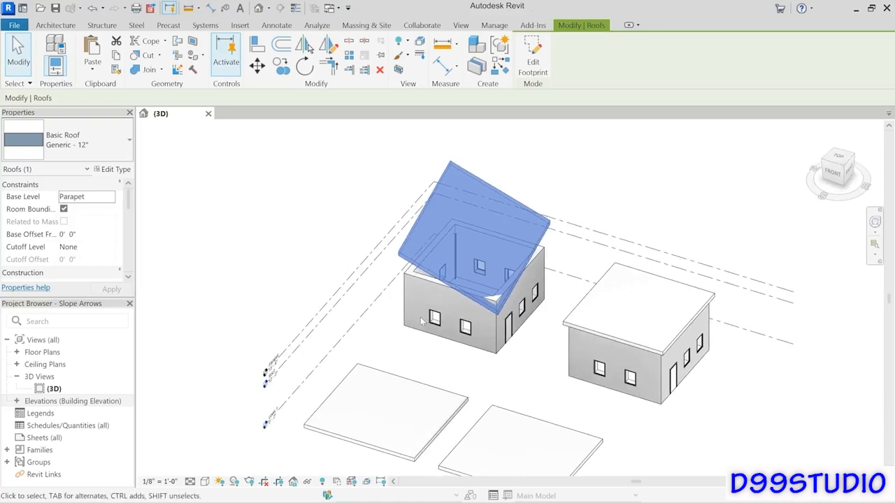
{"action": "middle_click_drag", "start_coordinate": [530, 279], "coordinate": [495, 270]}
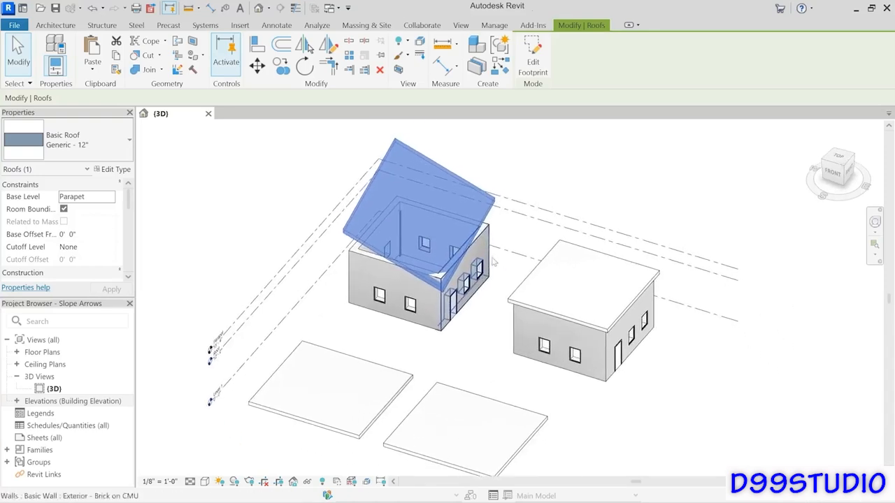
{"action": "left_click", "coordinate": [623, 262]}
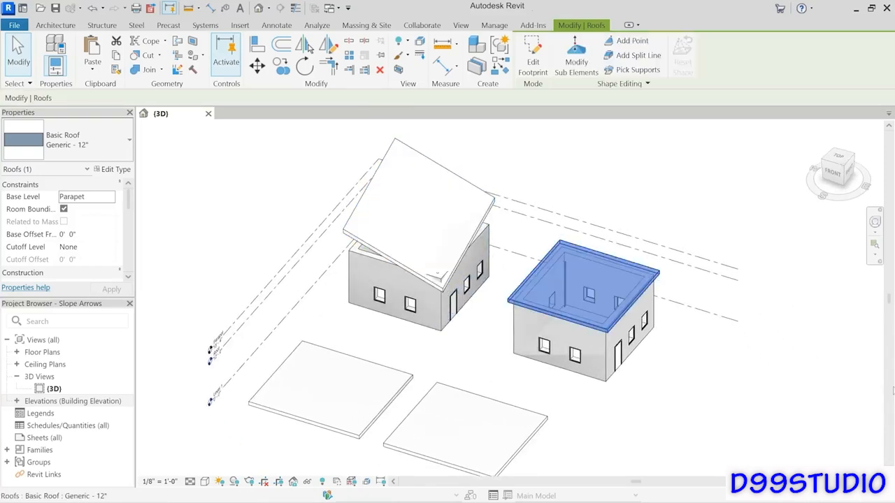
{"action": "left_click", "coordinate": [531, 64]}
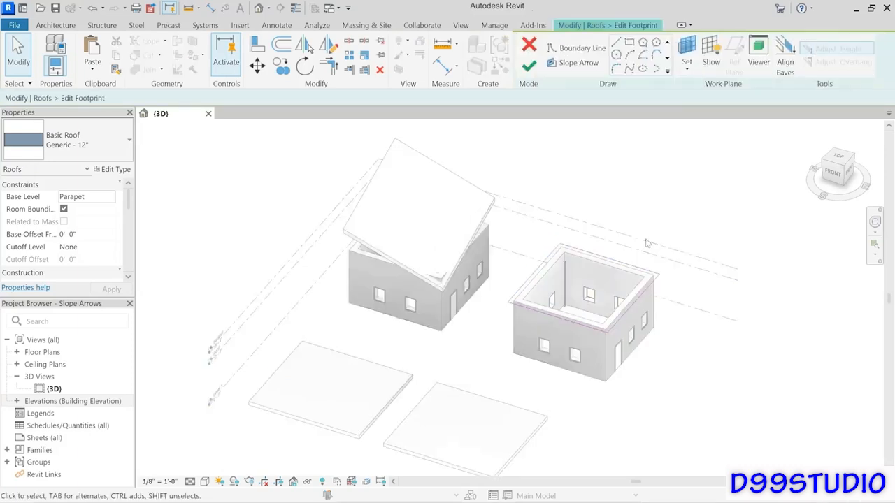
{"action": "left_click", "coordinate": [578, 62]}
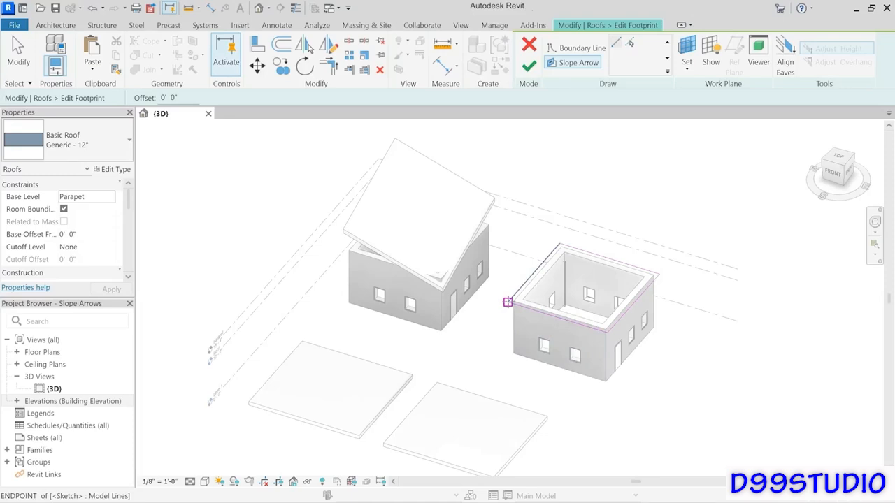
{"action": "left_click", "coordinate": [507, 302]}
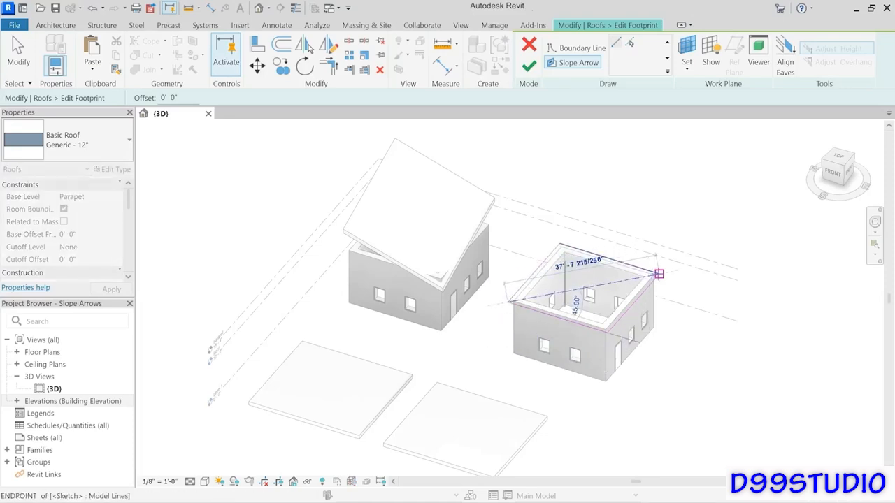
{"action": "left_click", "coordinate": [658, 274]}
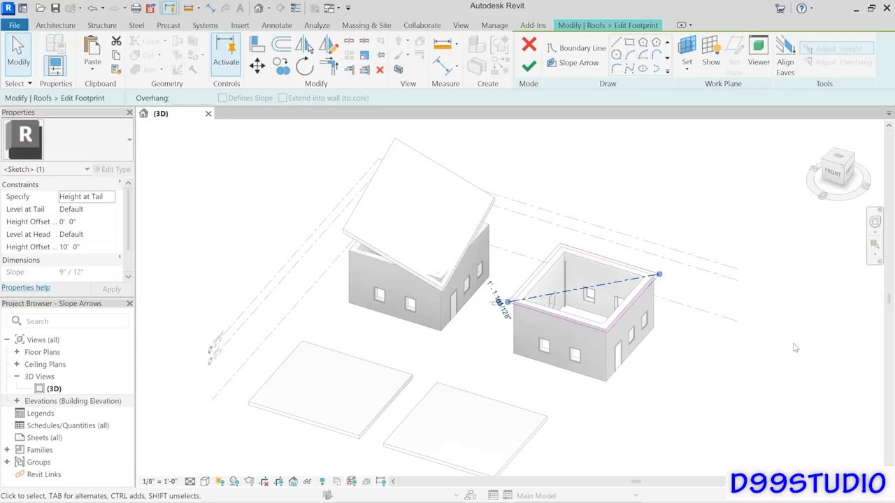
{"action": "left_click", "coordinate": [528, 65]}
Step: Reopen the right building's roof footprint, try specifying its slope arrow by Slope, and switch it back to Height at Tail
{"action": "middle_click_drag", "start_coordinate": [564, 376], "coordinate": [573, 259], "text": "shift"}
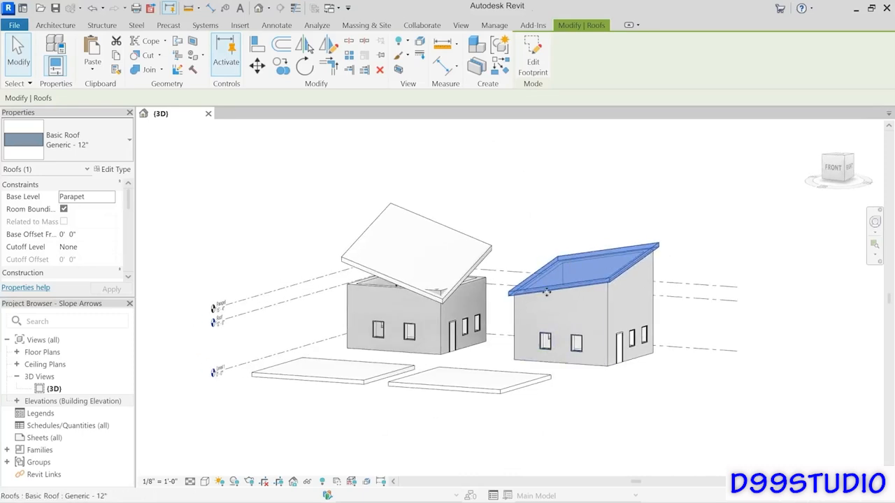
{"action": "middle_click_drag", "start_coordinate": [549, 293], "coordinate": [594, 270], "text": "shift"}
{"action": "middle_click_drag", "start_coordinate": [556, 185], "coordinate": [538, 105], "text": "shift"}
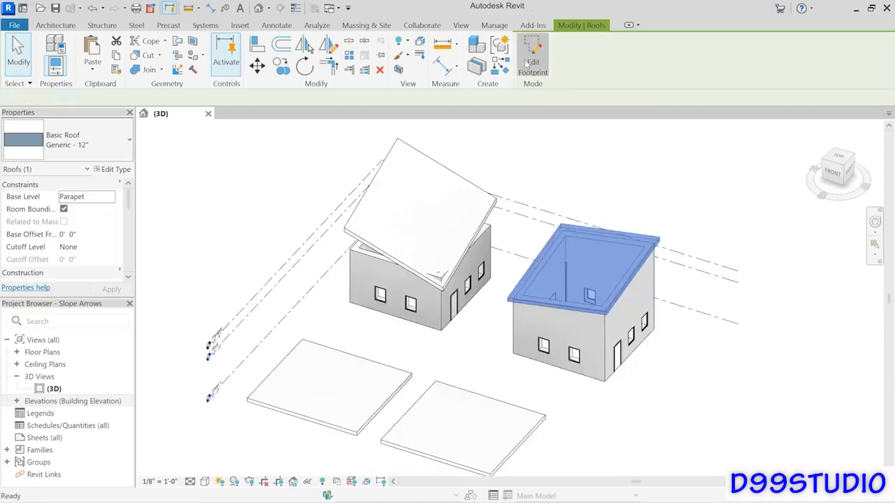
{"action": "left_click", "coordinate": [533, 59]}
{"action": "left_click", "coordinate": [589, 287]}
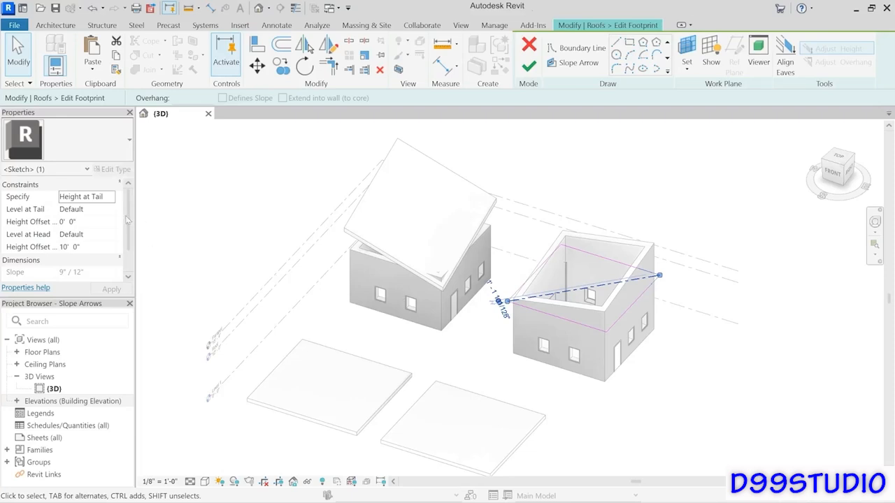
{"action": "left_click", "coordinate": [110, 198]}
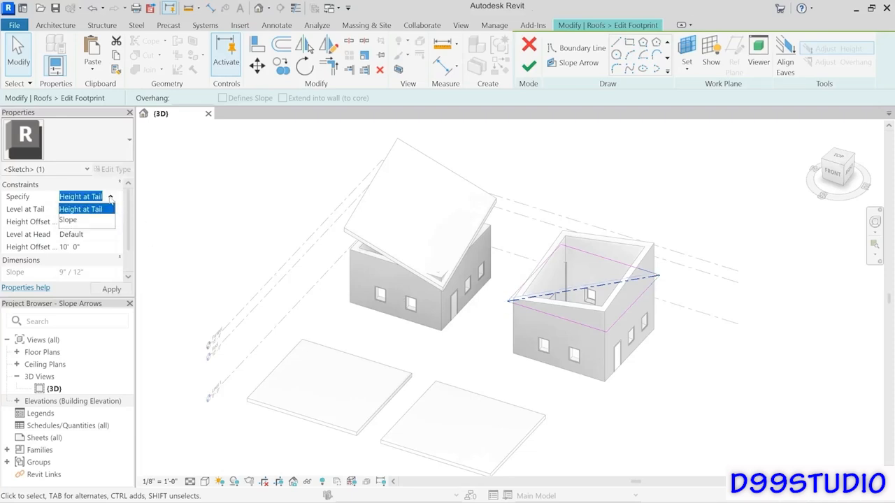
{"action": "left_click", "coordinate": [68, 221]}
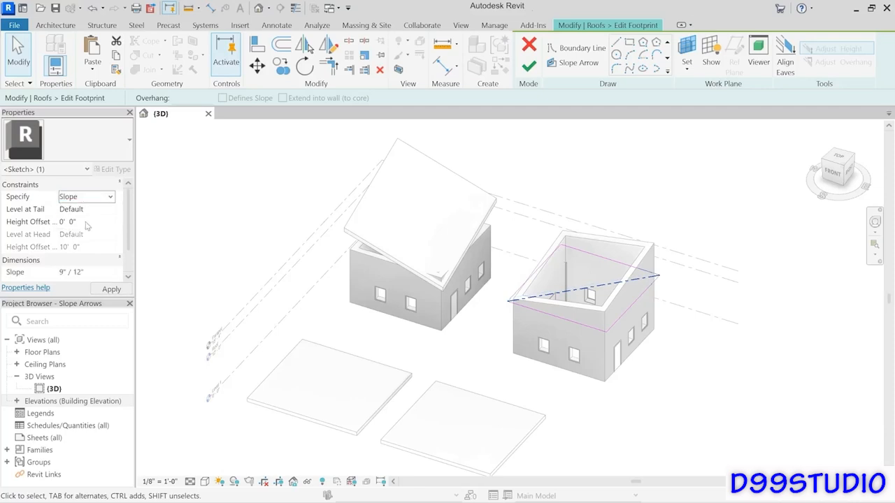
{"action": "left_click", "coordinate": [95, 271]}
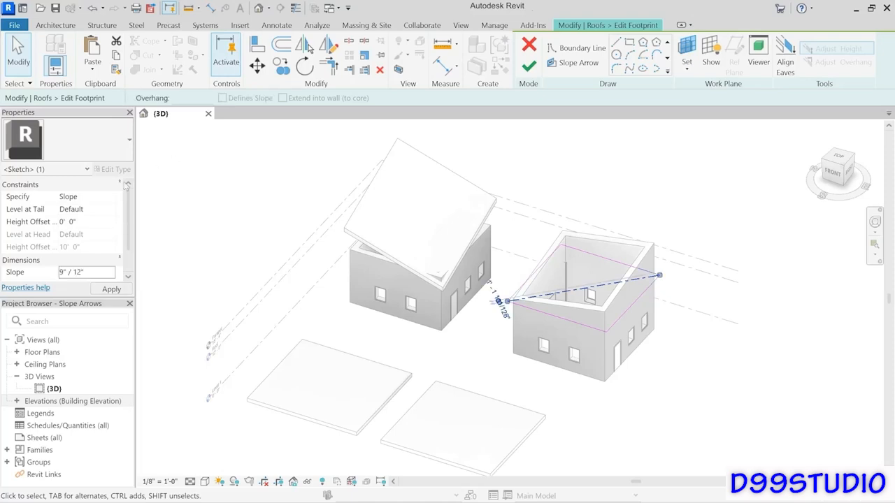
{"action": "left_click", "coordinate": [110, 197]}
{"action": "left_click", "coordinate": [93, 209]}
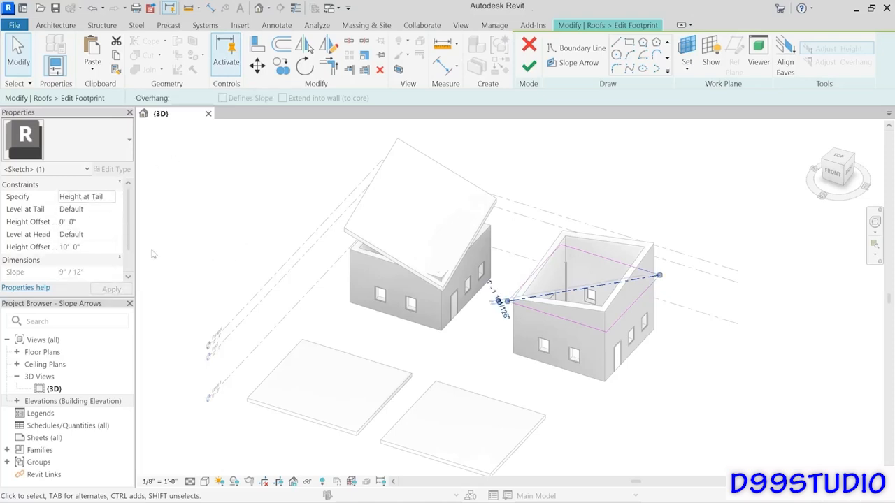
Step: Set the diagonal slope arrow's height offset at head to 20' 0" and finish the right roof's footprint
{"action": "left_click", "coordinate": [95, 223]}
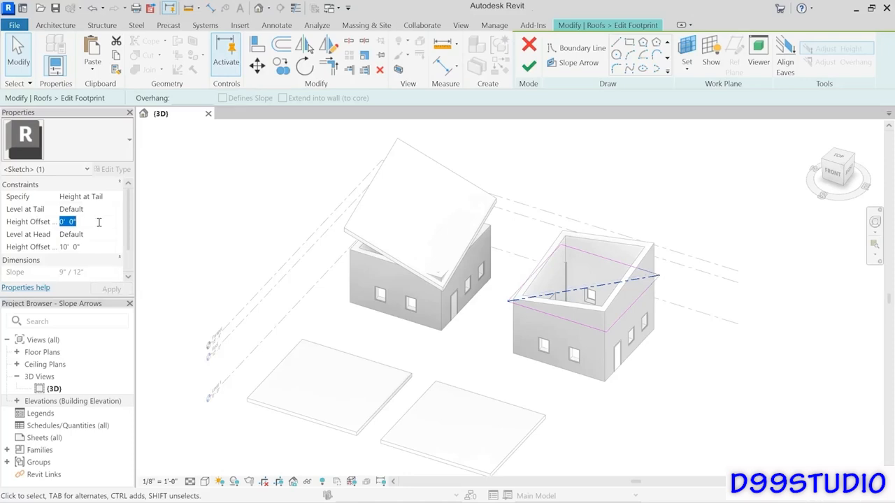
{"action": "left_click", "coordinate": [99, 248]}
{"action": "type", "text": "20"}
{"action": "key", "text": "Return"}
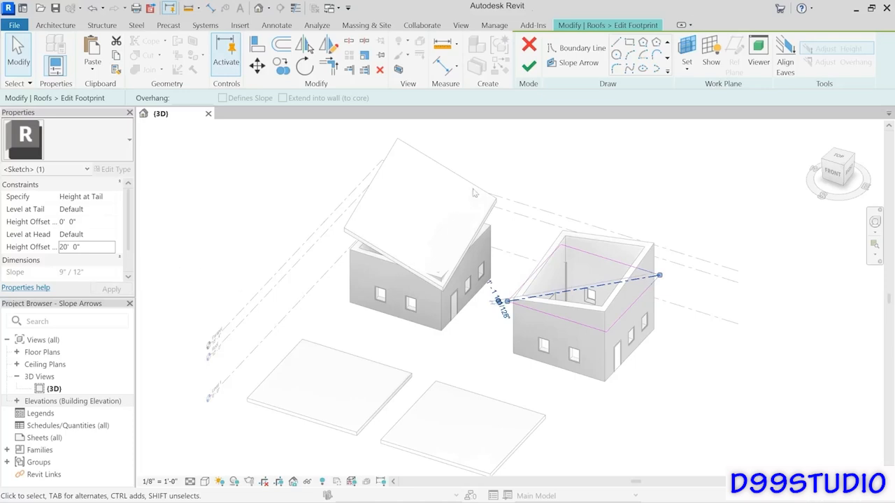
{"action": "left_click", "coordinate": [528, 66]}
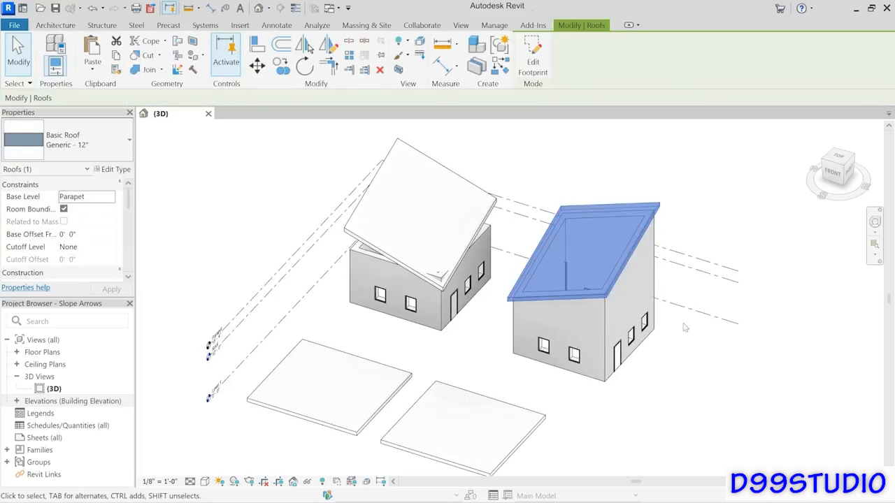
{"action": "middle_click_drag", "start_coordinate": [618, 368], "coordinate": [594, 318], "text": "shift"}
{"action": "middle_click_drag", "start_coordinate": [601, 244], "coordinate": [620, 267], "text": "shift"}
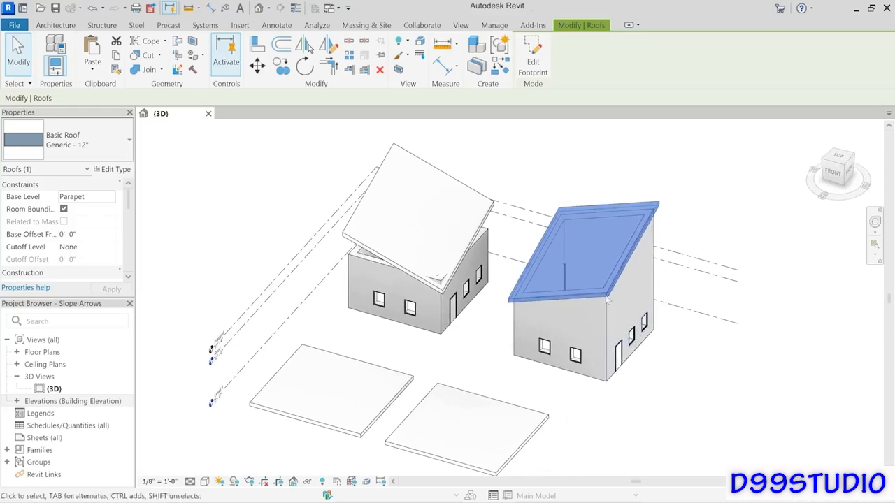
Step: Reopen the right roof's footprint and delete its diagonal slope arrow
{"action": "left_click", "coordinate": [536, 61]}
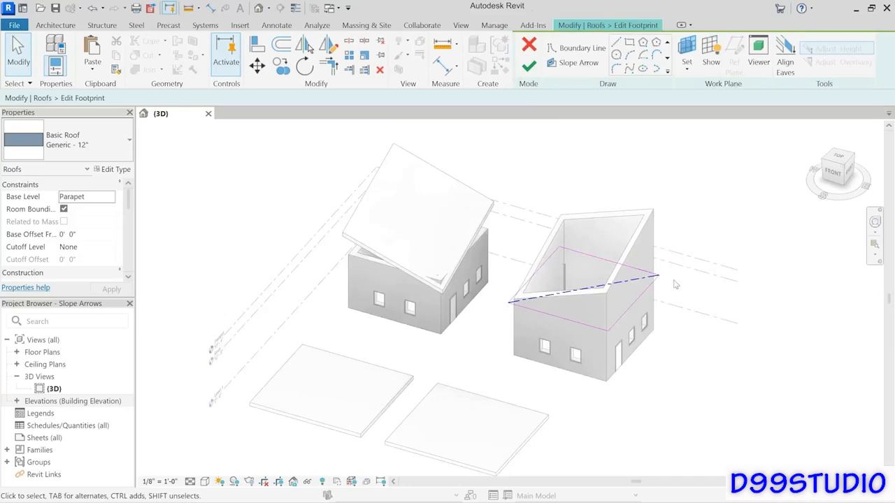
{"action": "left_click", "coordinate": [640, 281]}
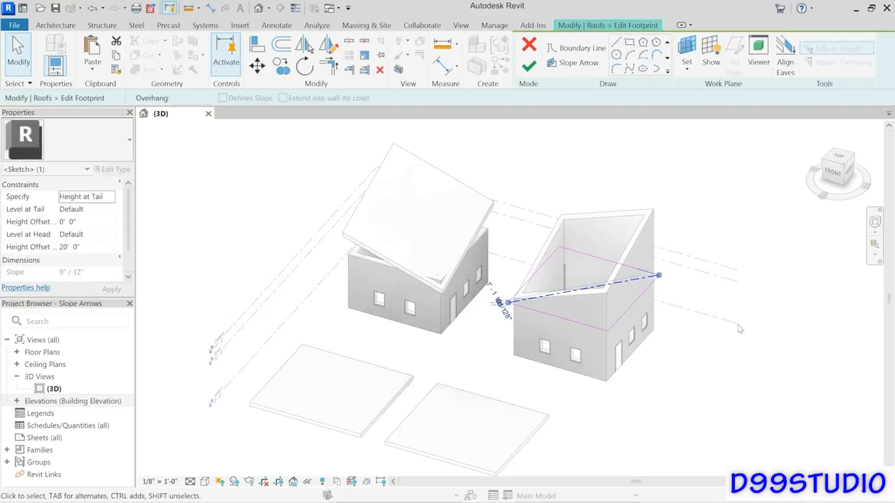
{"action": "key", "text": "Delete"}
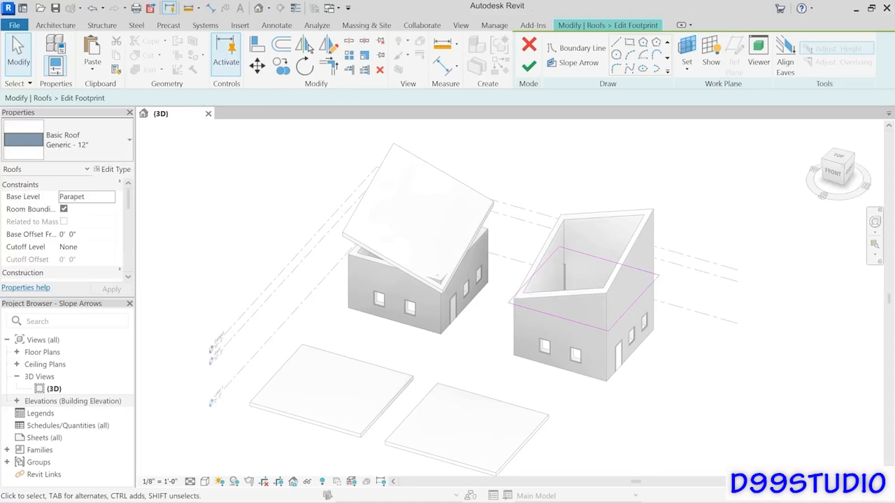
Step: Draw a slope arrow from the footprint's front left corner to its centre, snapping midway between the back left and front right corners
{"action": "left_click", "coordinate": [573, 63]}
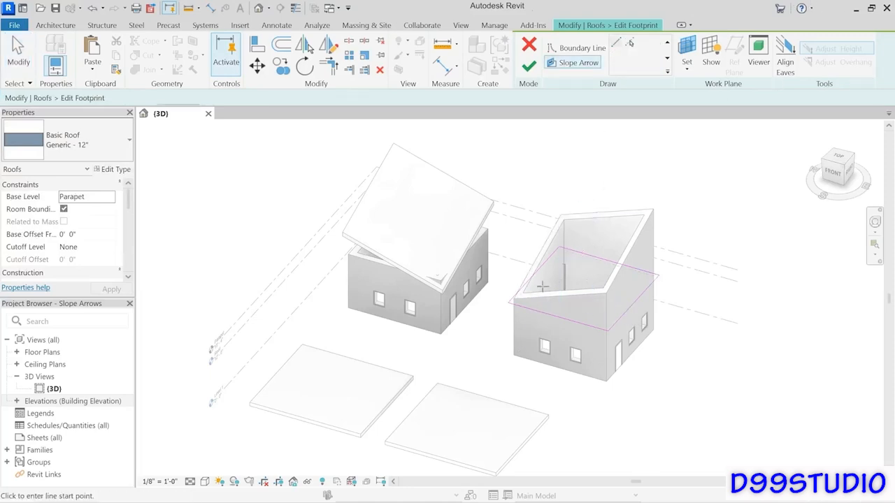
{"action": "left_click", "coordinate": [508, 302]}
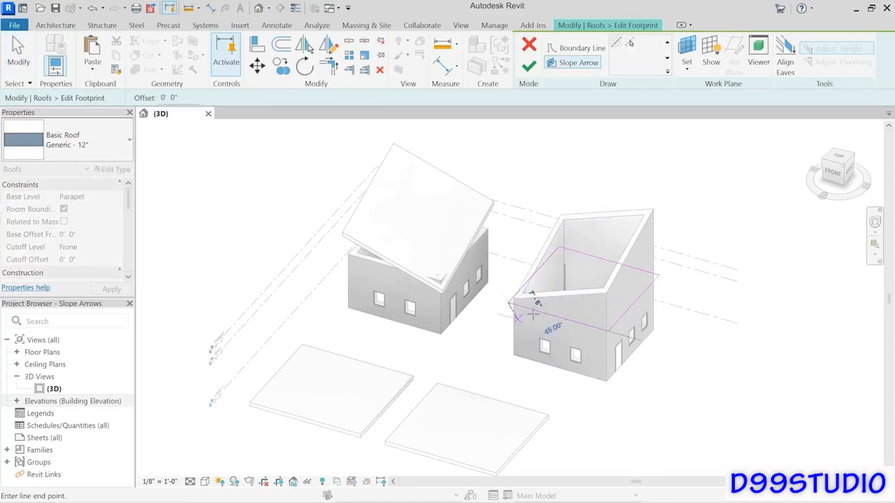
{"action": "right_click", "coordinate": [584, 281]}
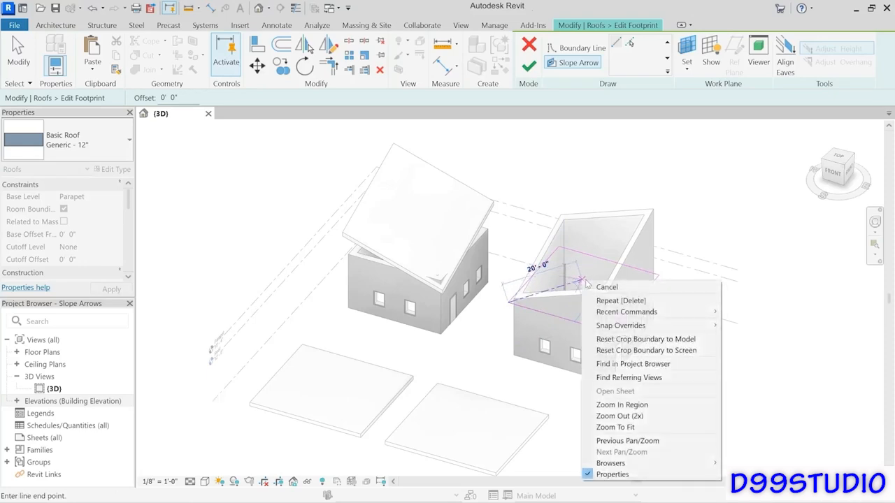
{"action": "mouse_move", "coordinate": [615, 325]}
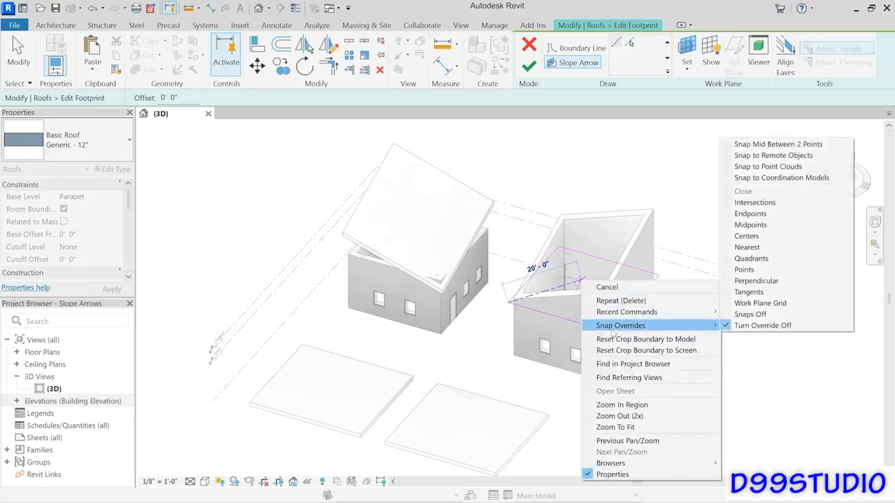
{"action": "left_click", "coordinate": [756, 146]}
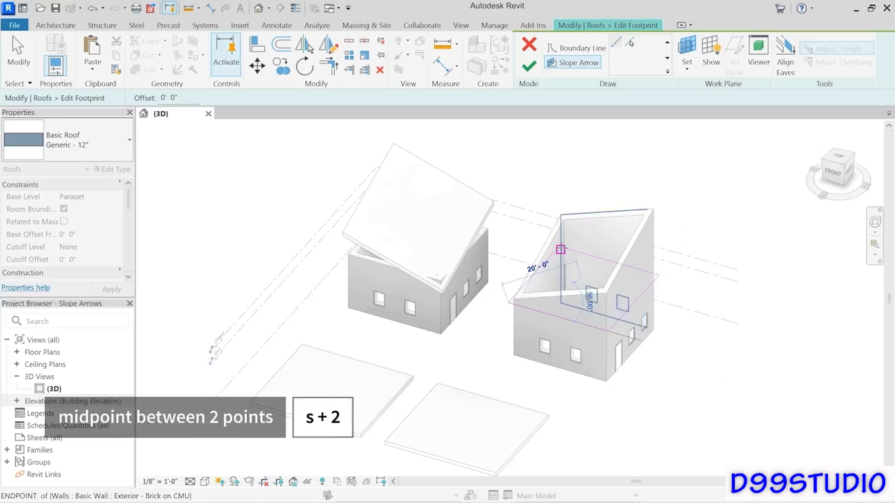
{"action": "left_click", "coordinate": [559, 246]}
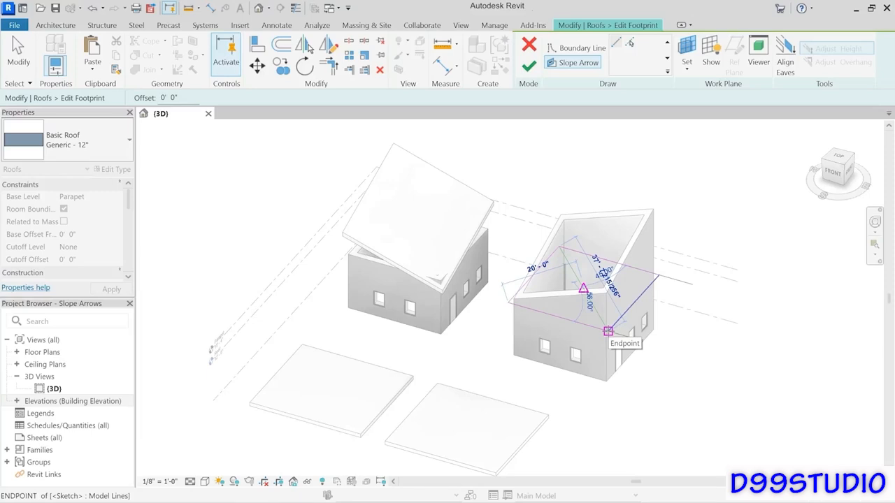
{"action": "left_click", "coordinate": [607, 331]}
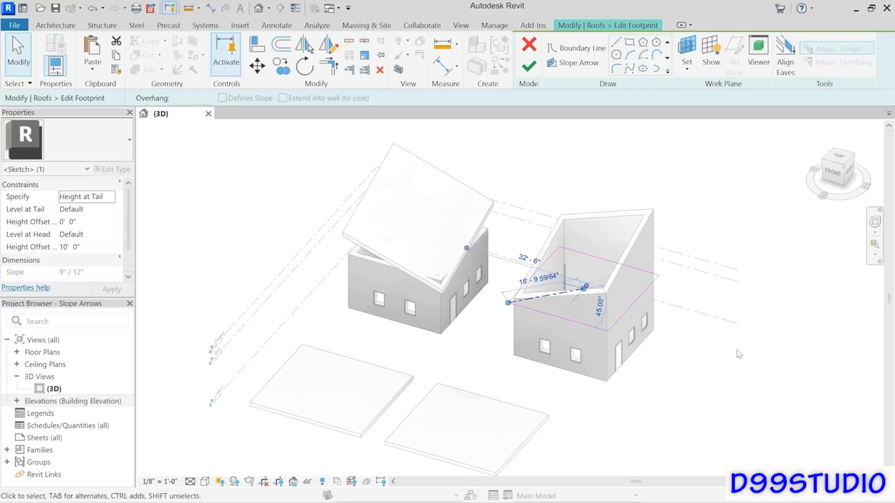
Step: Draw a second slope arrow from the back right corner to the footprint's centre and finish the right roof's sketch
{"action": "left_click", "coordinate": [569, 63]}
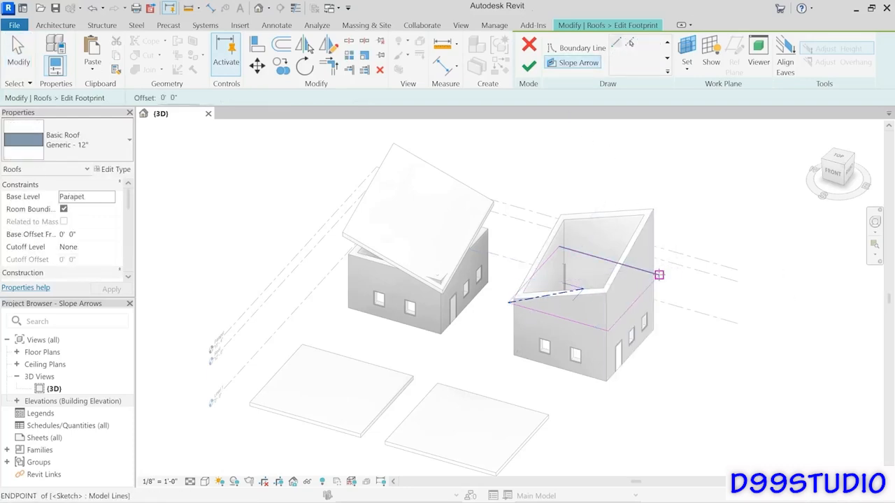
{"action": "left_click", "coordinate": [659, 274]}
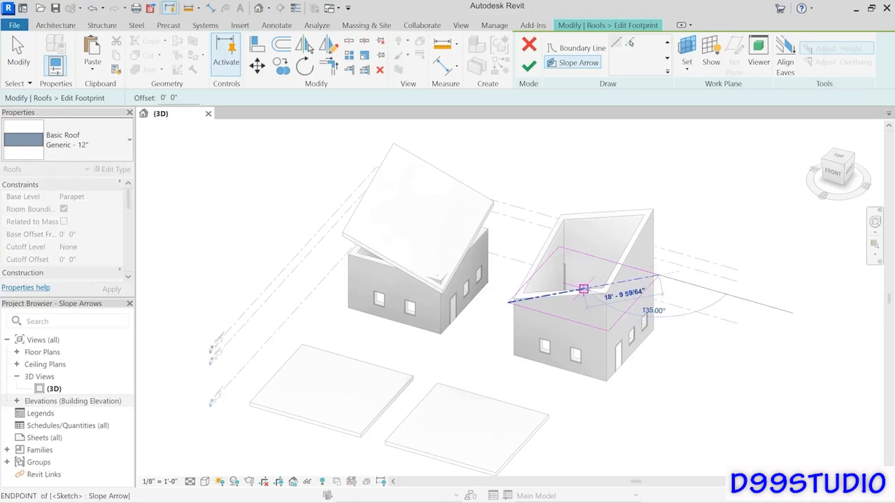
{"action": "left_click", "coordinate": [583, 288]}
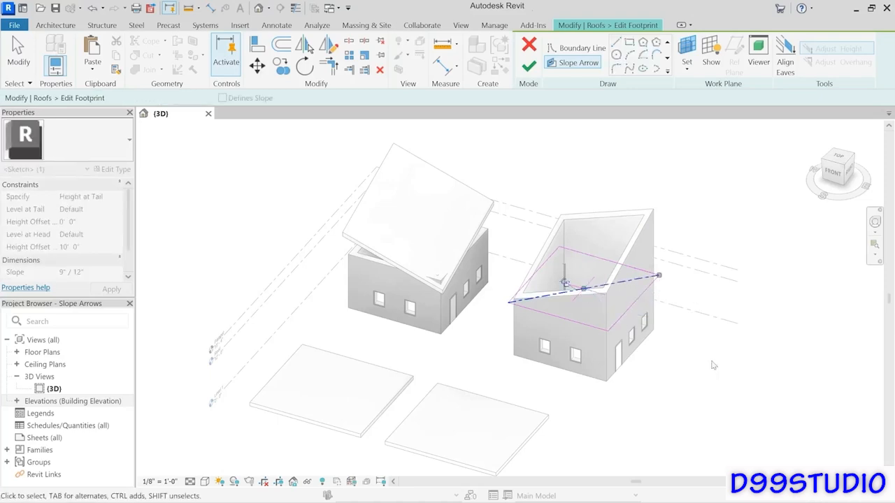
{"action": "left_click", "coordinate": [156, 120]}
{"action": "scroll", "coordinate": [594, 306], "scroll_direction": "up", "scroll_amount": 4}
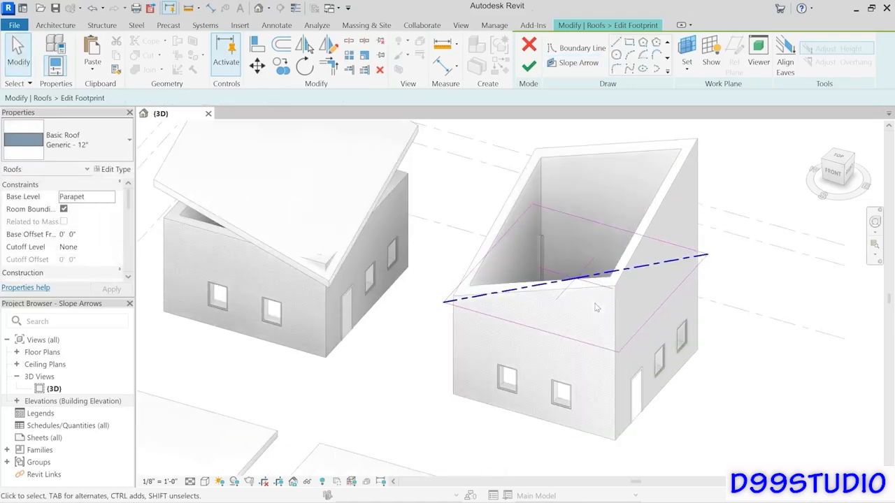
{"action": "left_click", "coordinate": [602, 300]}
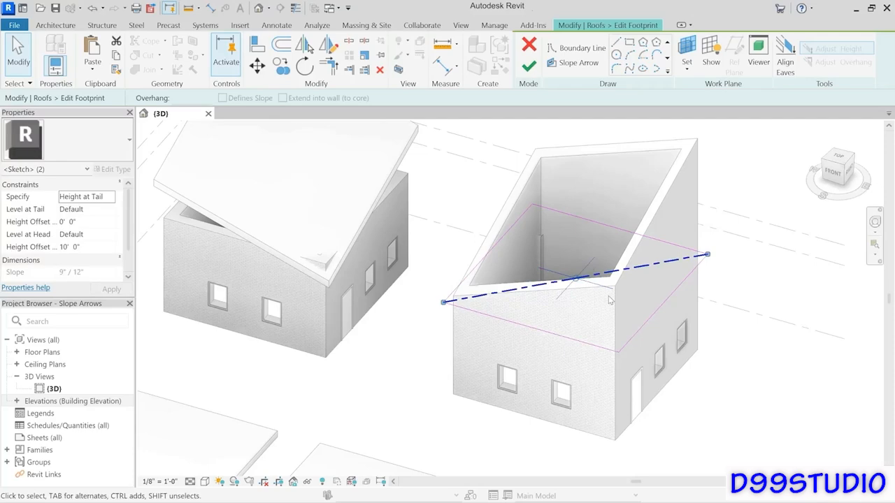
{"action": "left_click", "coordinate": [528, 66]}
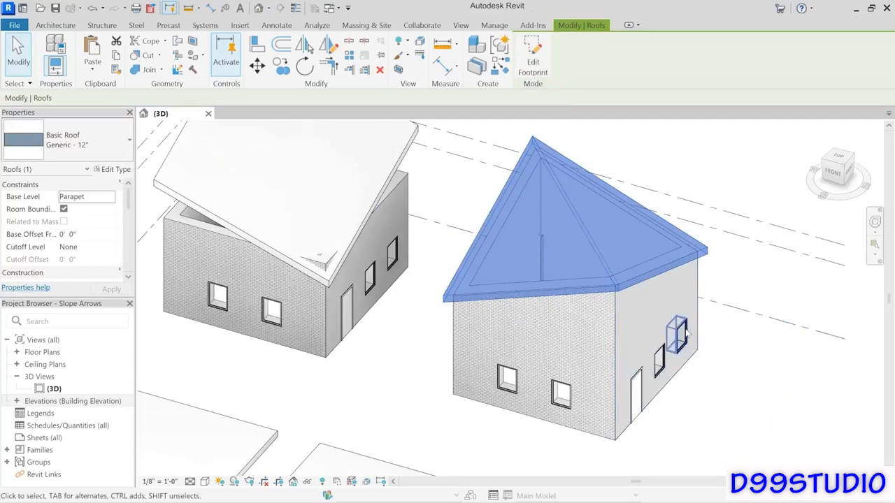
Step: Reopen the right roof's footprint and draw a slope arrow from the front right corner to the centre
{"action": "middle_click_drag", "start_coordinate": [688, 340], "coordinate": [725, 369], "text": "shift"}
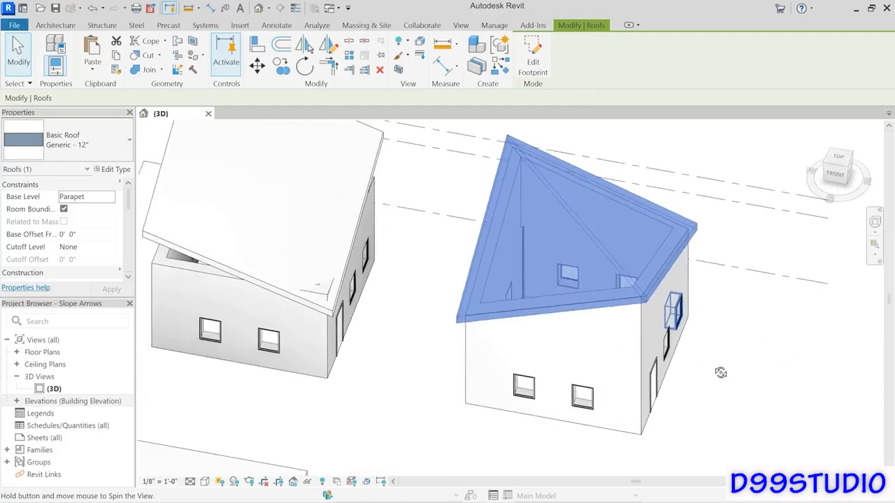
{"action": "left_click", "coordinate": [532, 58]}
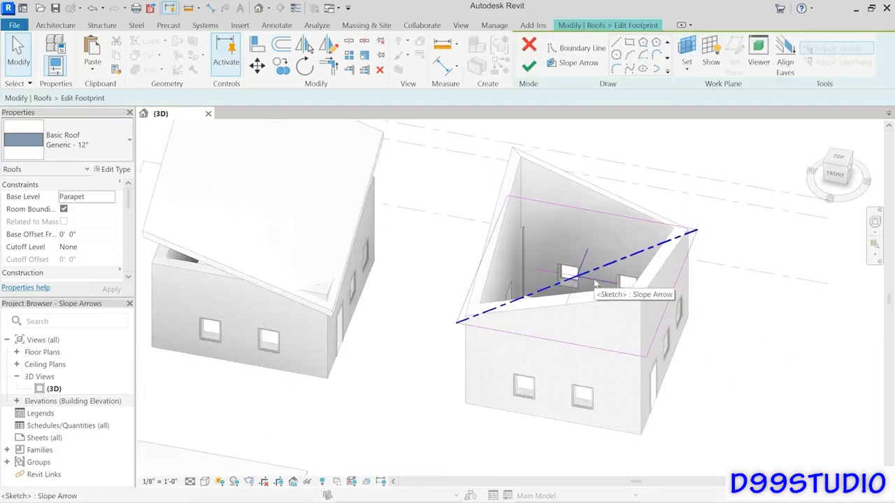
{"action": "left_click", "coordinate": [561, 65]}
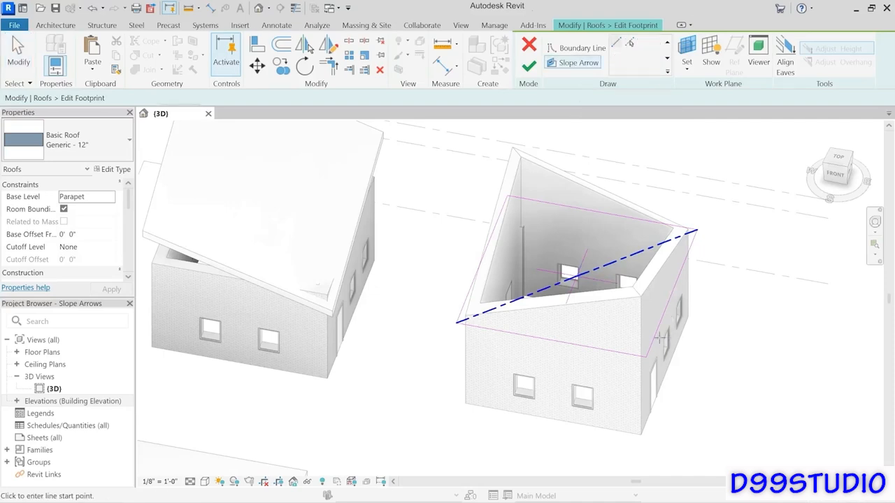
{"action": "left_click", "coordinate": [646, 358]}
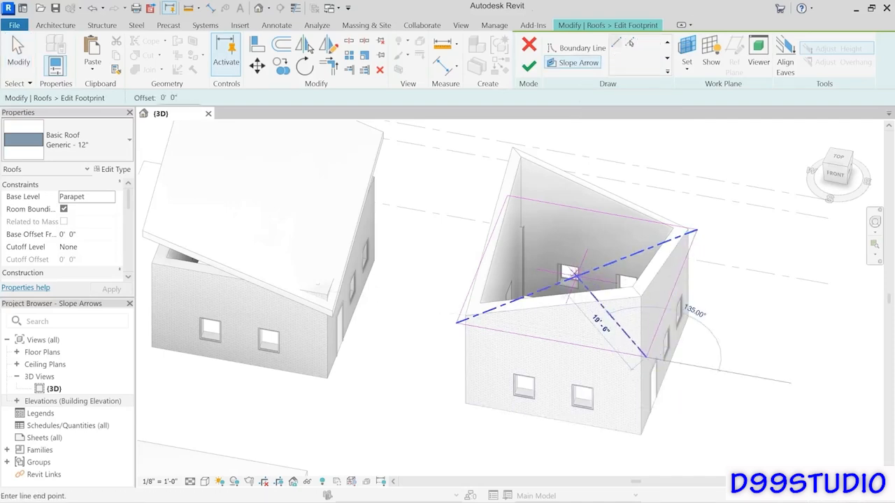
{"action": "left_click", "coordinate": [577, 278]}
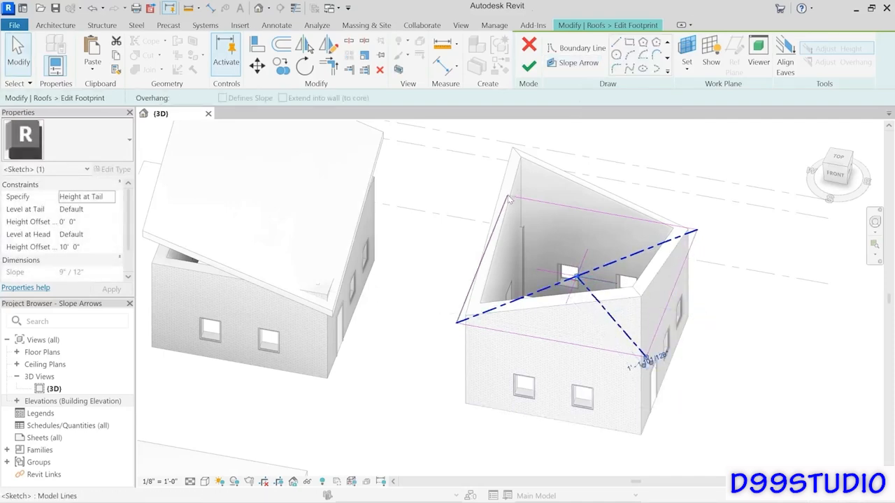
Step: Draw the fourth slope arrow from the back left corner to the centre, and finish the right roof's footprint
{"action": "left_click", "coordinate": [572, 64]}
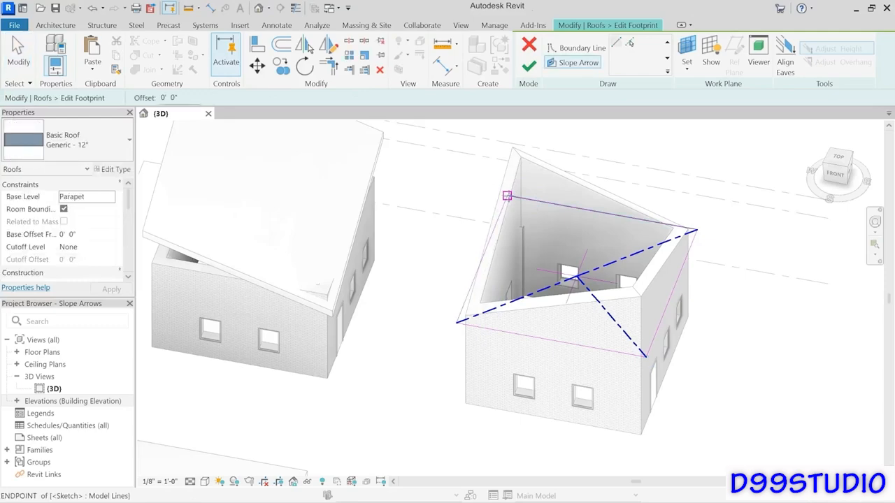
{"action": "left_click", "coordinate": [509, 199]}
{"action": "left_click", "coordinate": [570, 275]}
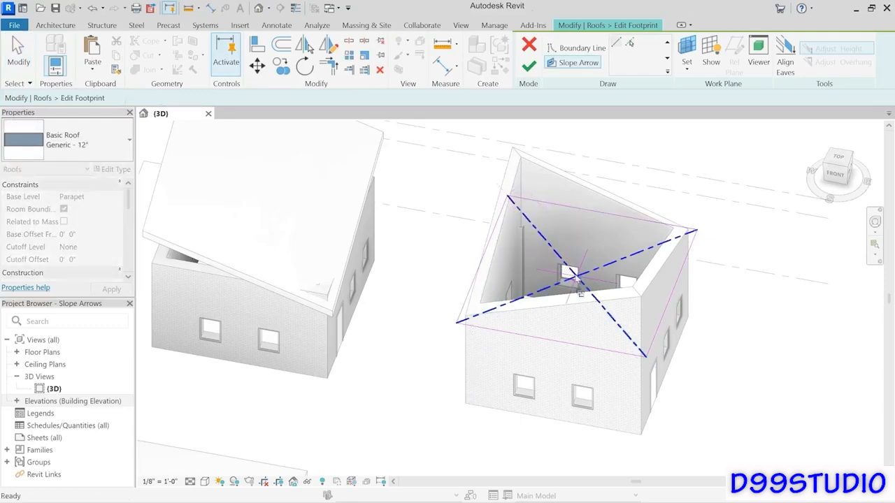
{"action": "left_click", "coordinate": [528, 66]}
{"action": "middle_click_drag", "start_coordinate": [715, 379], "coordinate": [725, 404], "text": "shift"}
{"action": "left_click", "coordinate": [724, 404]}
{"action": "scroll", "coordinate": [724, 404], "scroll_direction": "down", "scroll_amount": 2}
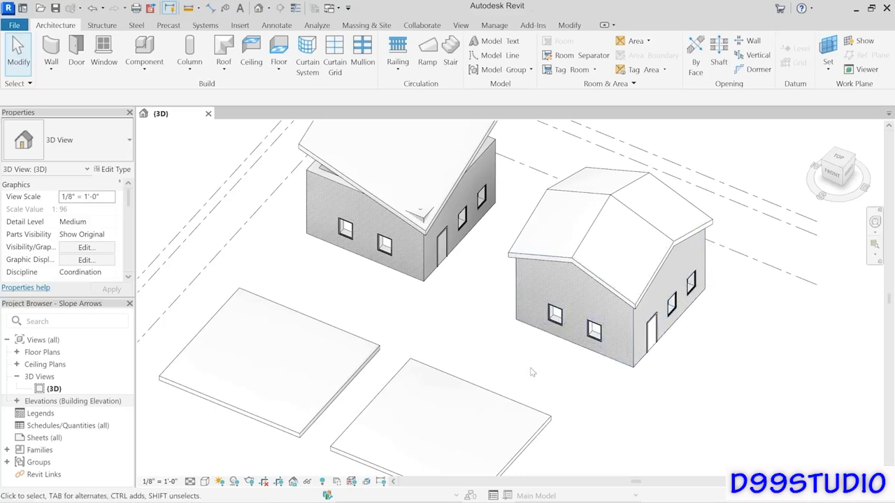
Step: Open the boundary sketch of the right floor slab and draw a slope arrow about 25' long from its front edge diagonally across the slab
{"action": "scroll", "coordinate": [505, 357], "scroll_direction": "down", "scroll_amount": 1}
{"action": "middle_click_drag", "start_coordinate": [506, 357], "coordinate": [636, 276]}
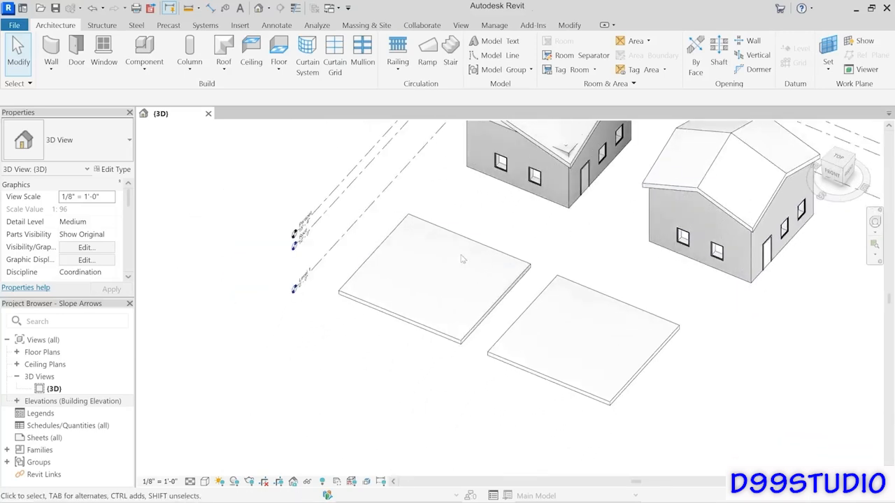
{"action": "scroll", "coordinate": [460, 342], "scroll_direction": "up", "scroll_amount": 1}
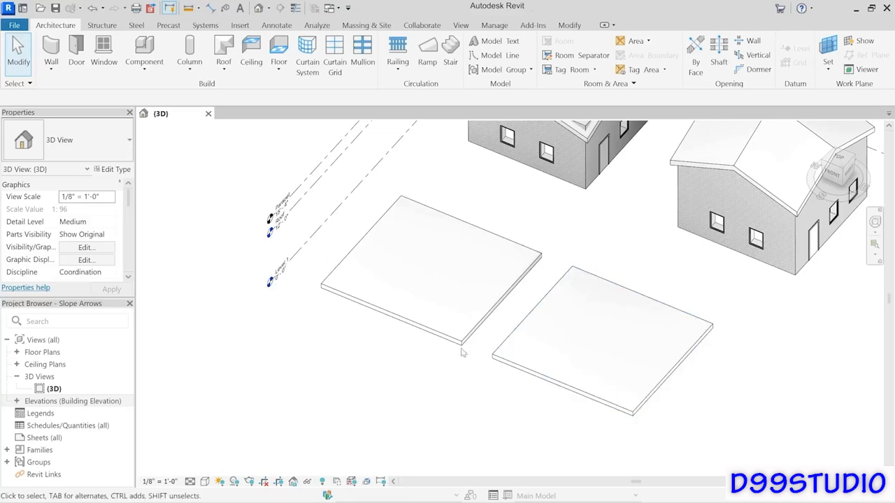
{"action": "left_click", "coordinate": [521, 369]}
{"action": "left_click", "coordinate": [533, 63]}
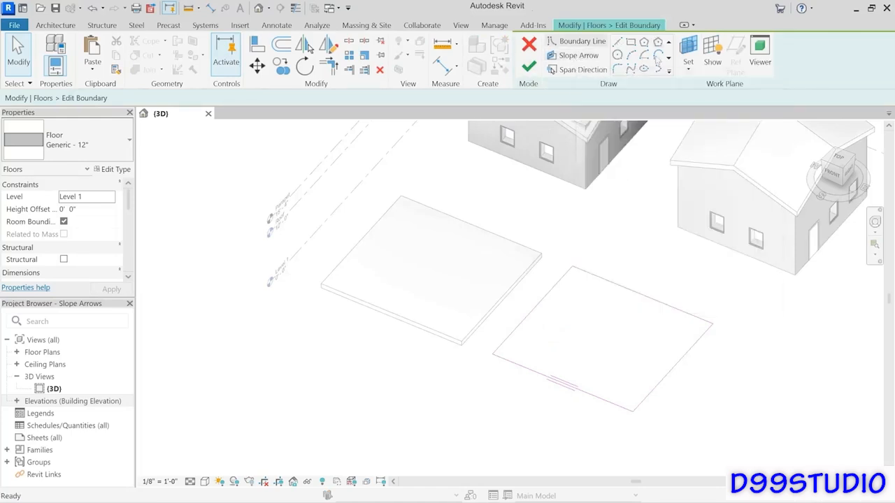
{"action": "left_click", "coordinate": [525, 369]}
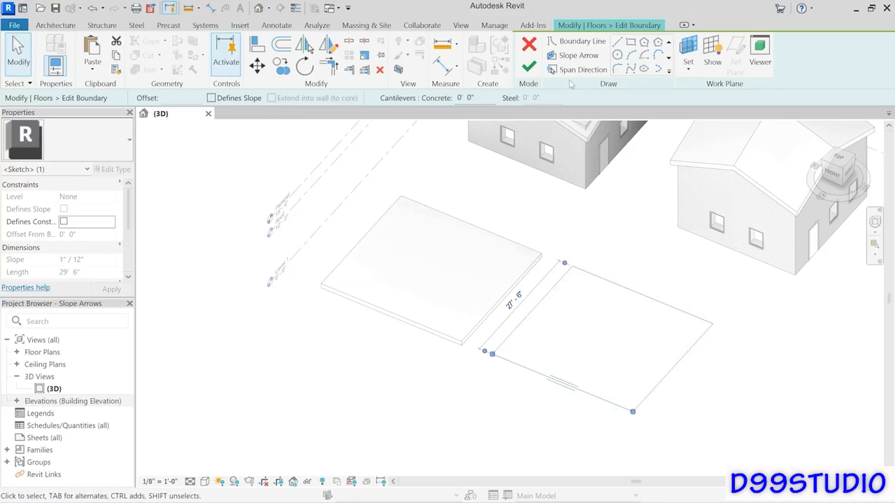
{"action": "left_click", "coordinate": [570, 57]}
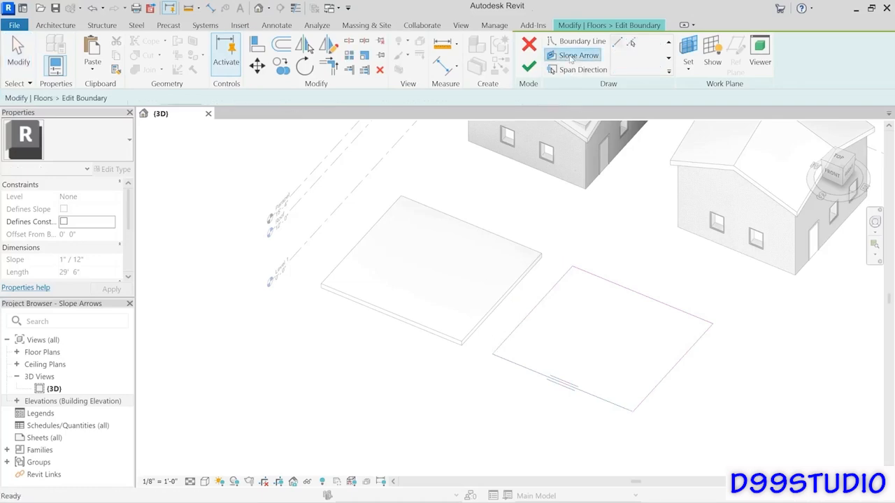
{"action": "left_click", "coordinate": [534, 369]}
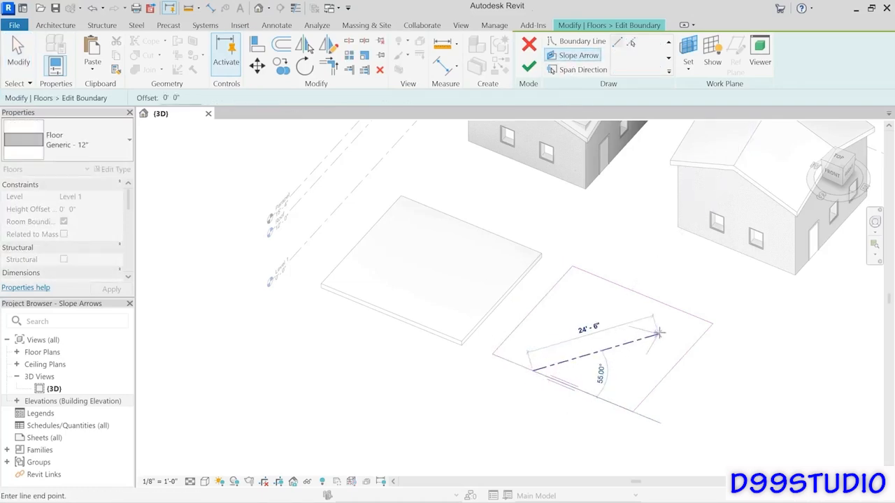
{"action": "left_click", "coordinate": [660, 330]}
{"action": "key", "text": "Escape"}
{"action": "key", "text": "Escape"}
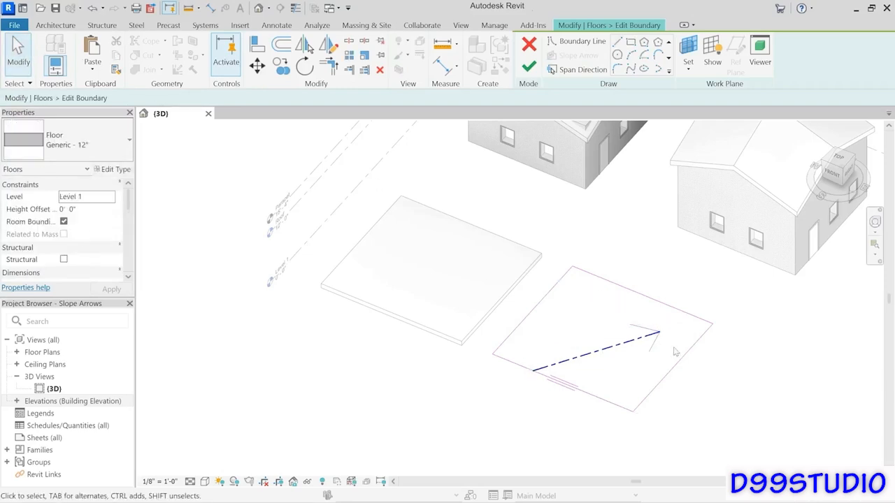
Step: Set the slope arrow's height offset at tail to 3' 0" and finish the floor's boundary sketch
{"action": "left_click", "coordinate": [633, 342]}
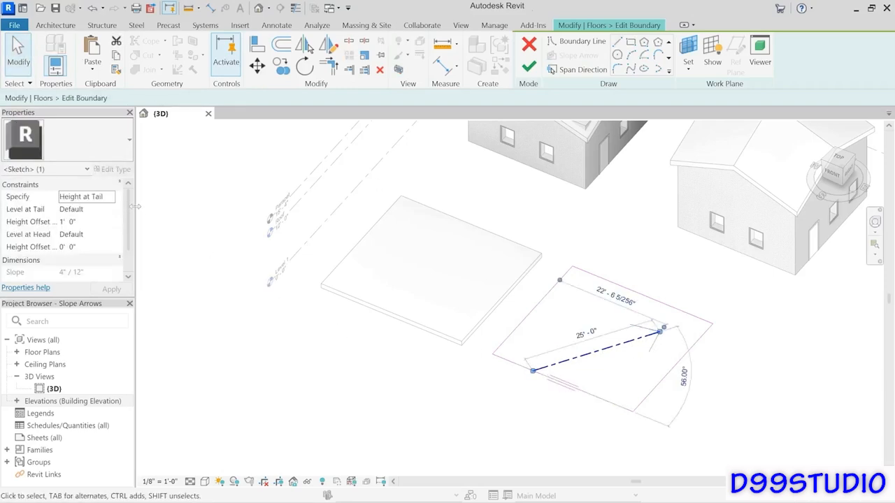
{"action": "left_click", "coordinate": [98, 221]}
{"action": "type", "text": "3"}
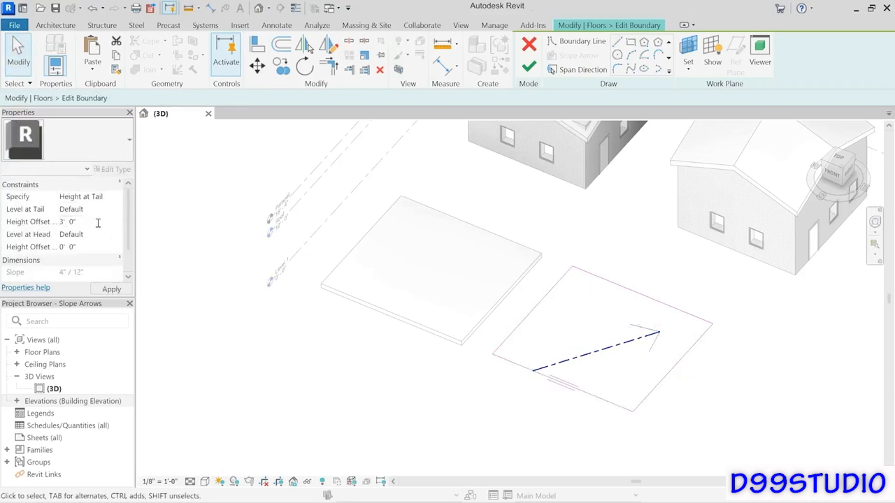
{"action": "left_click", "coordinate": [528, 79]}
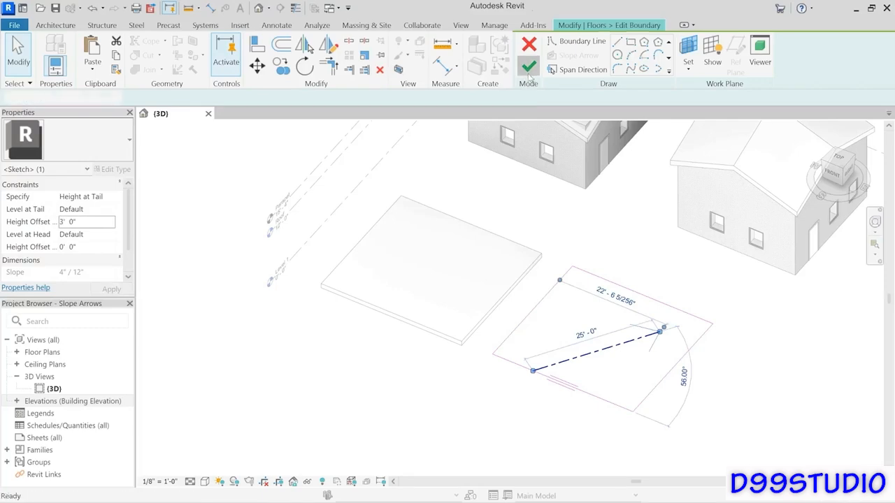
Step: Inspect the sloped slab from another angle, check the slope arrow in its boundary sketch, and examine the neighbouring toposolid
{"action": "middle_click_drag", "start_coordinate": [535, 411], "coordinate": [518, 388], "text": "shift"}
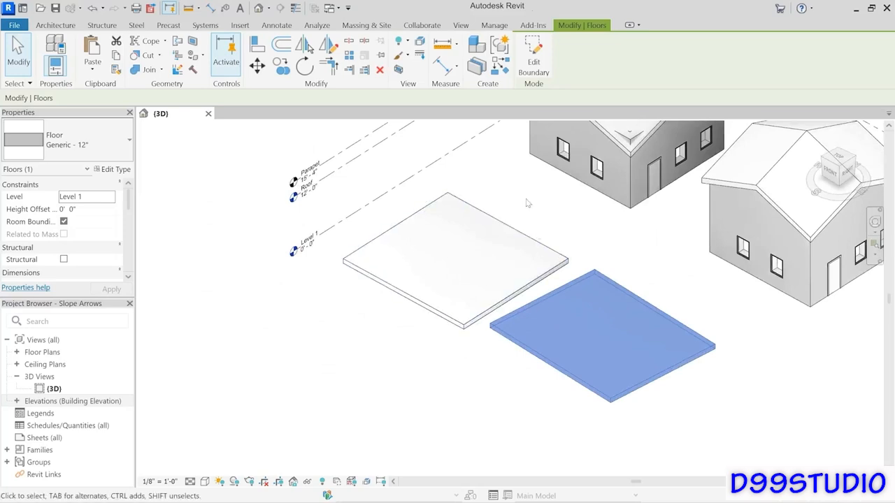
{"action": "left_click", "coordinate": [533, 62]}
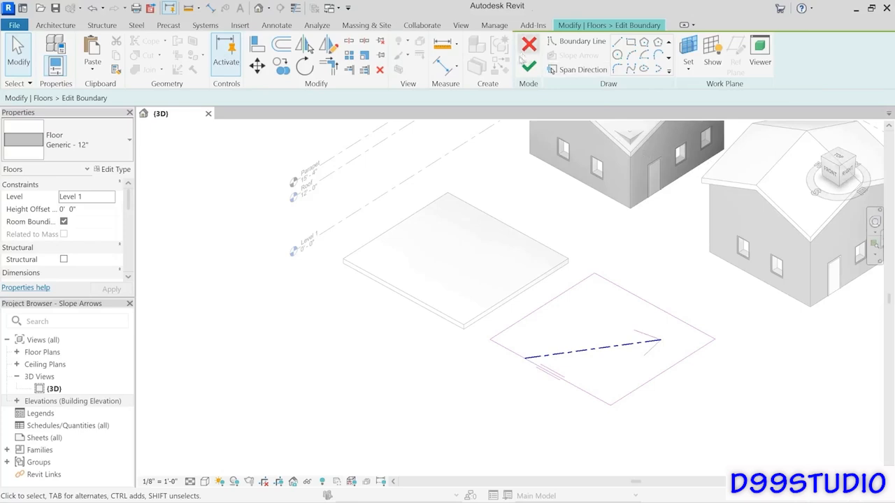
{"action": "left_click", "coordinate": [528, 66]}
{"action": "left_click", "coordinate": [658, 272]}
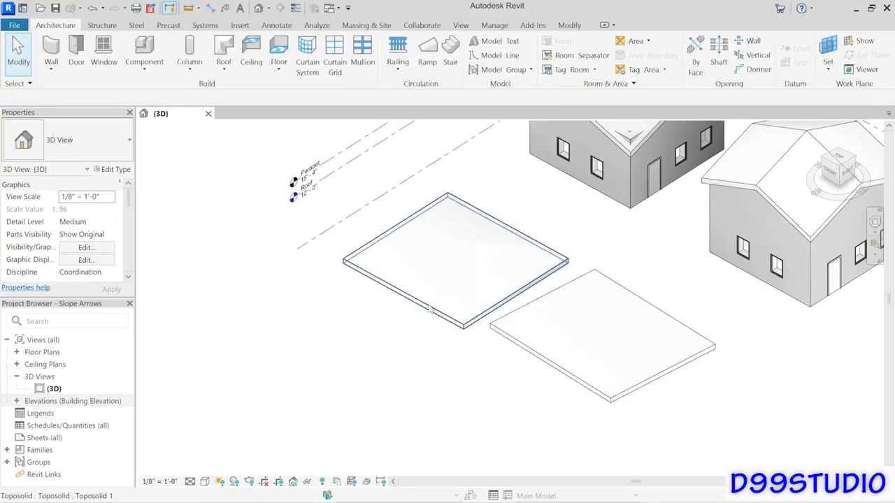
{"action": "scroll", "coordinate": [430, 308], "scroll_direction": "down", "scroll_amount": 3}
{"action": "middle_click_drag", "start_coordinate": [420, 314], "coordinate": [349, 335]}
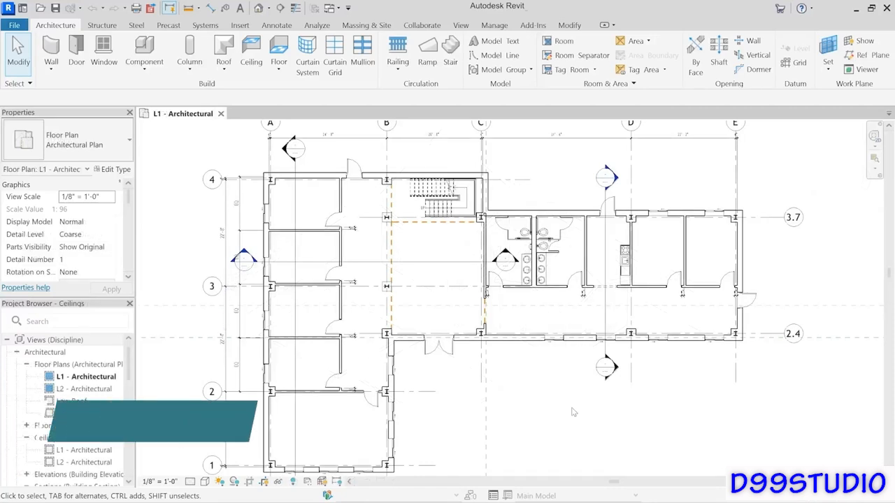
Step: Place an automatic 2' x 4' ACT System ceiling with an 8' 0" height offset in the corner room at grids A and 4
{"action": "left_click", "coordinate": [249, 63]}
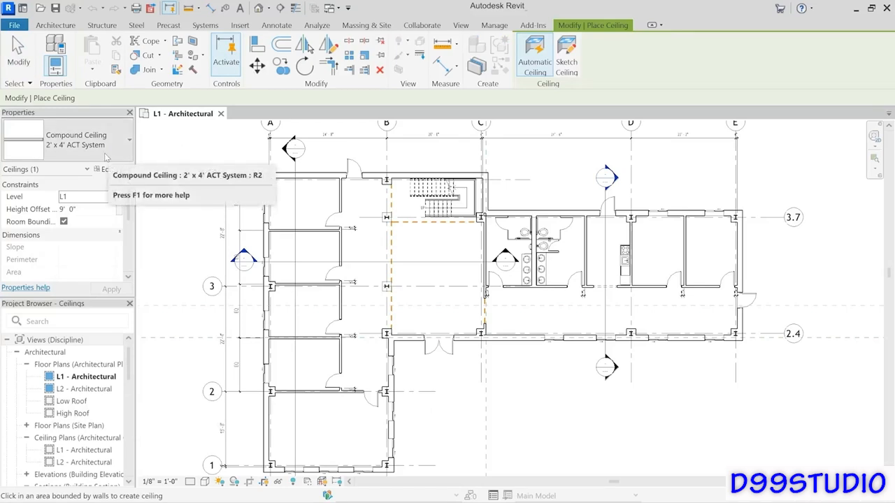
{"action": "left_click", "coordinate": [71, 160]}
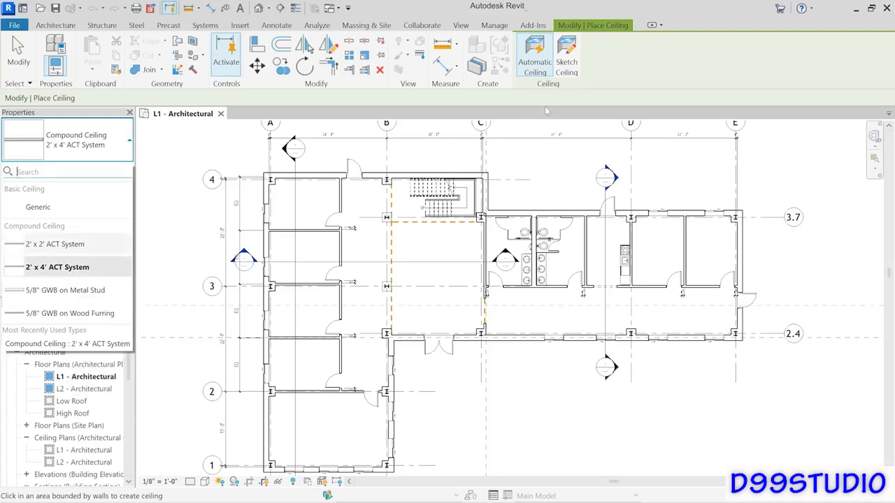
{"action": "left_click", "coordinate": [547, 103]}
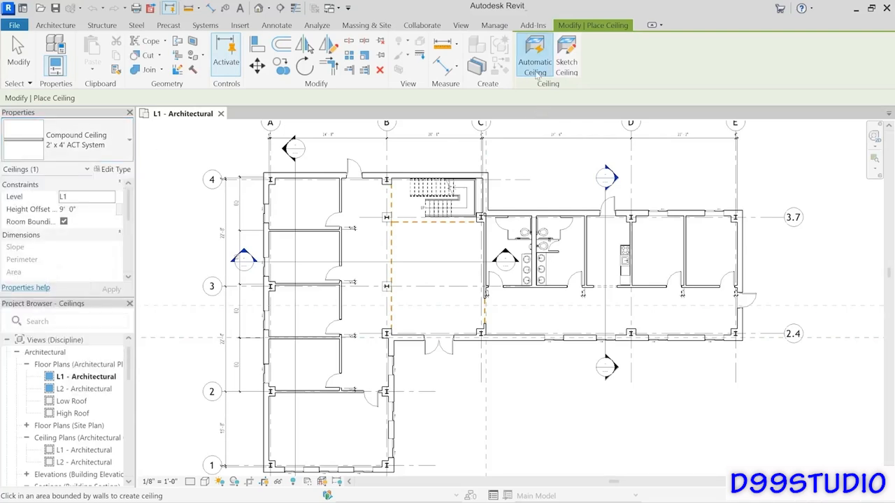
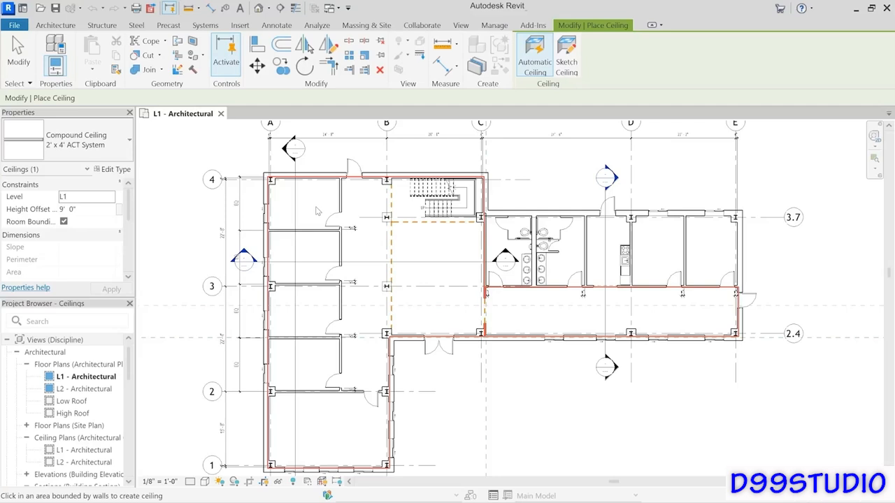
{"action": "left_click", "coordinate": [88, 209]}
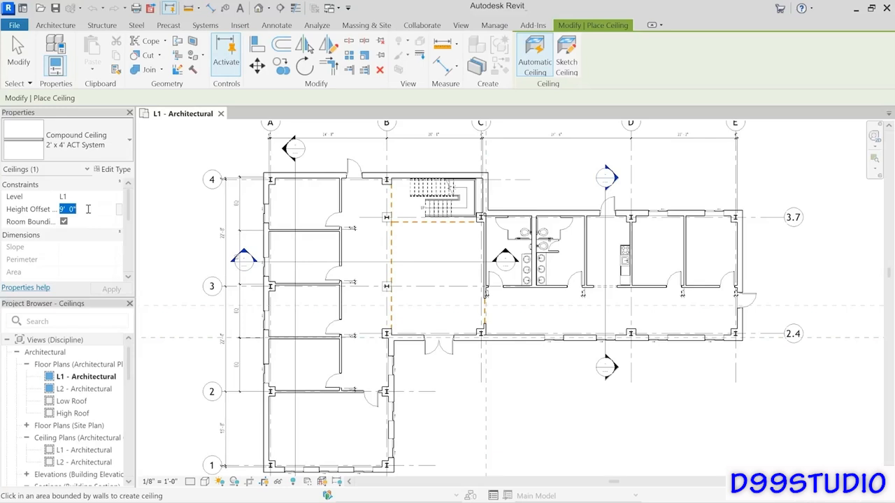
{"action": "type", "text": "8"}
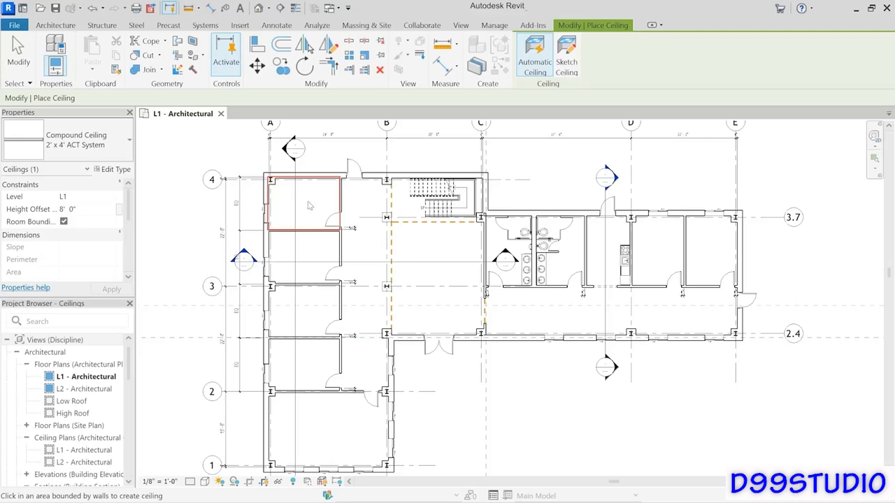
{"action": "left_click", "coordinate": [310, 206]}
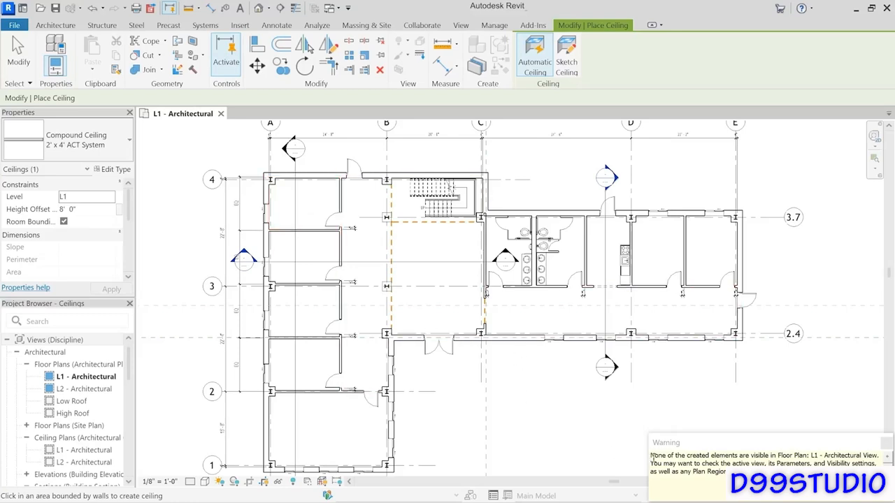
{"action": "left_click_drag", "start_coordinate": [650, 455], "coordinate": [823, 462]}
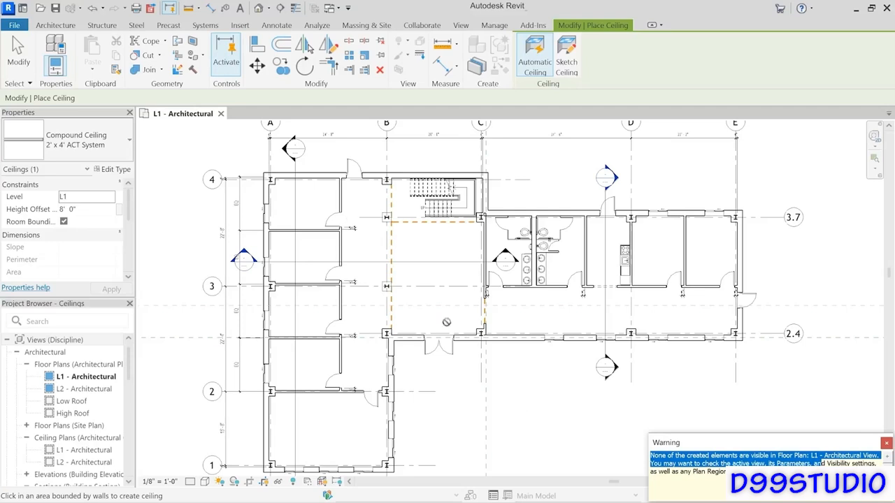
{"action": "key", "text": "Escape"}
{"action": "key", "text": "Escape"}
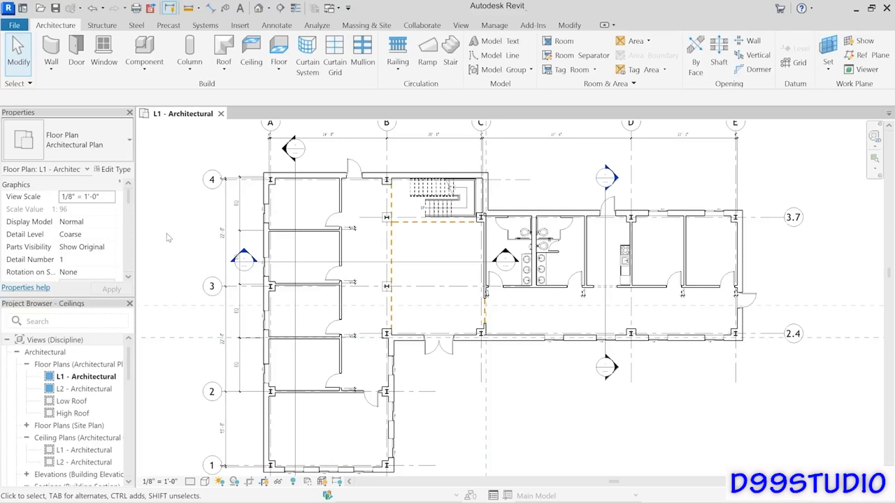
Step: Open the L1 - Architectural ceiling plan and place 2' x 4' ACT System ceilings in the other three small rooms along grid A and both rooms between grids D and E
{"action": "left_click", "coordinate": [76, 451]}
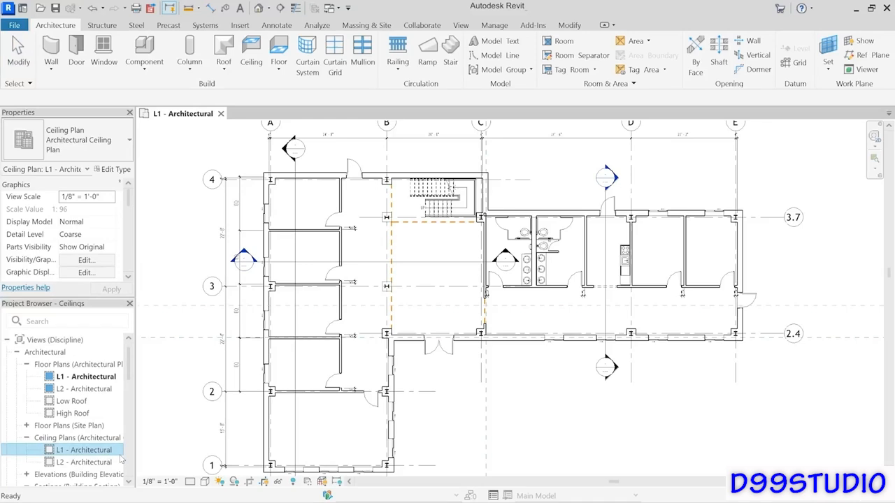
{"action": "double_click", "coordinate": [76, 451]}
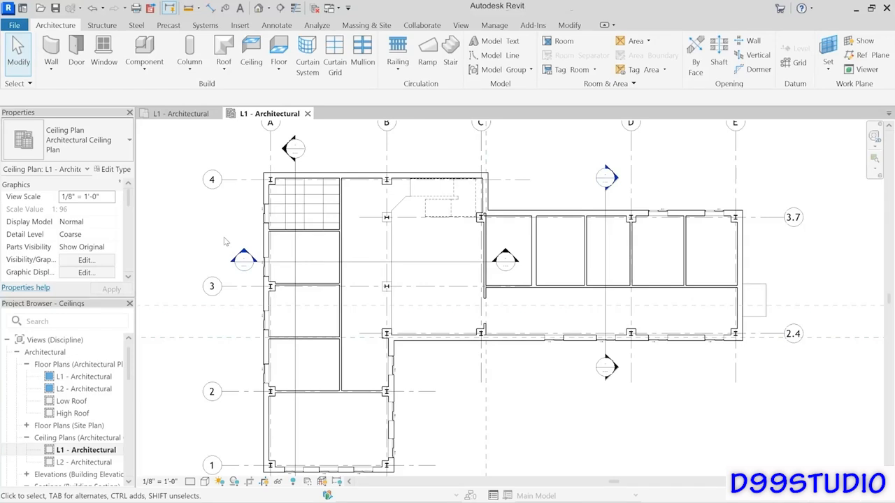
{"action": "left_click", "coordinate": [252, 66]}
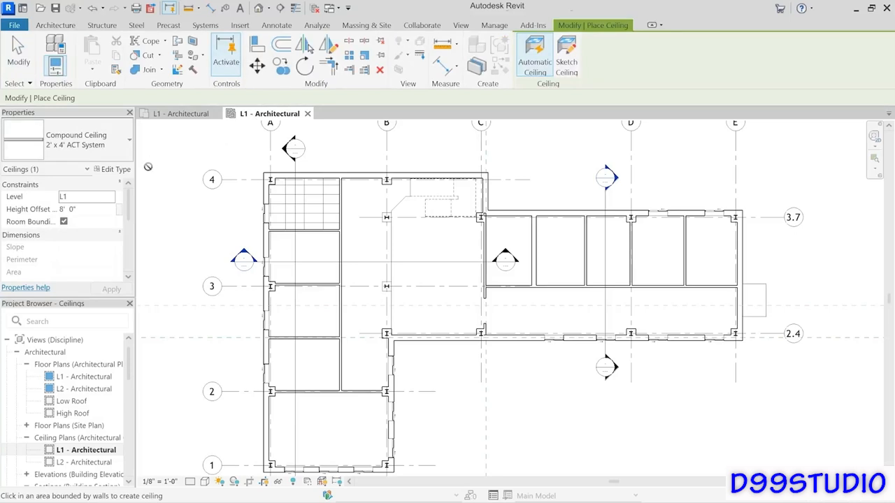
{"action": "left_click", "coordinate": [294, 210]}
{"action": "left_click", "coordinate": [312, 254]}
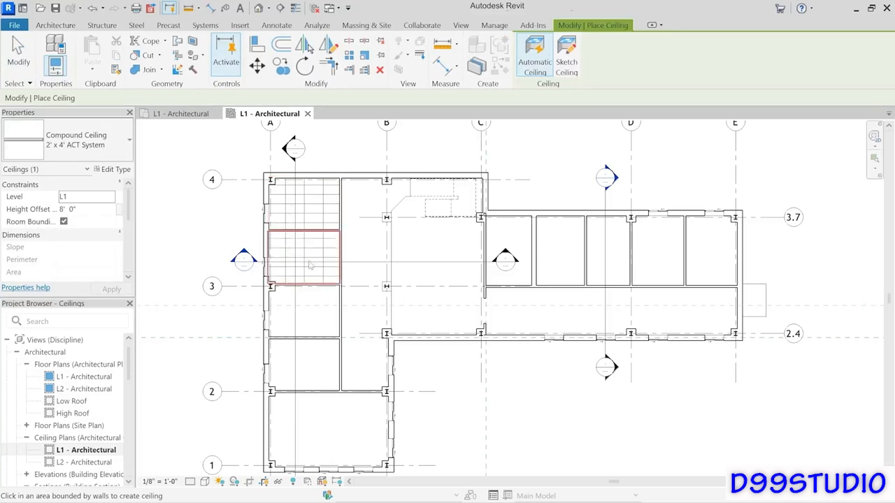
{"action": "left_click", "coordinate": [307, 327]}
{"action": "left_click", "coordinate": [319, 367]}
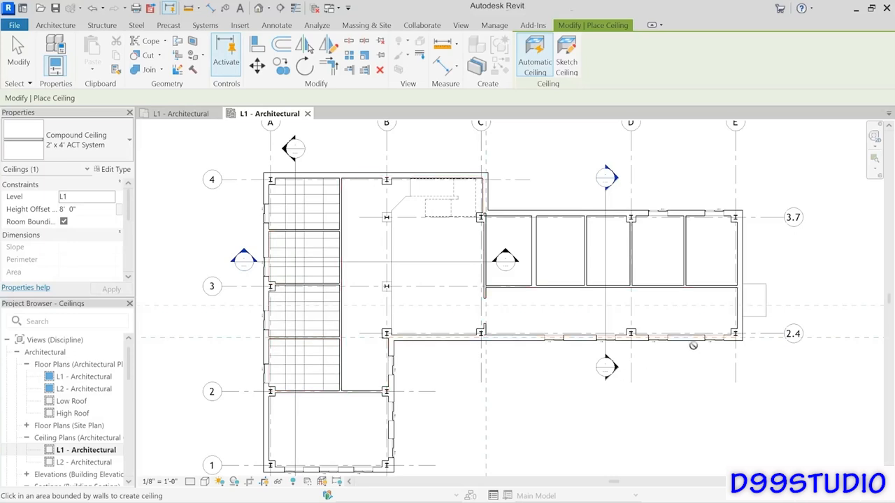
{"action": "left_click", "coordinate": [710, 252]}
{"action": "left_click", "coordinate": [654, 264]}
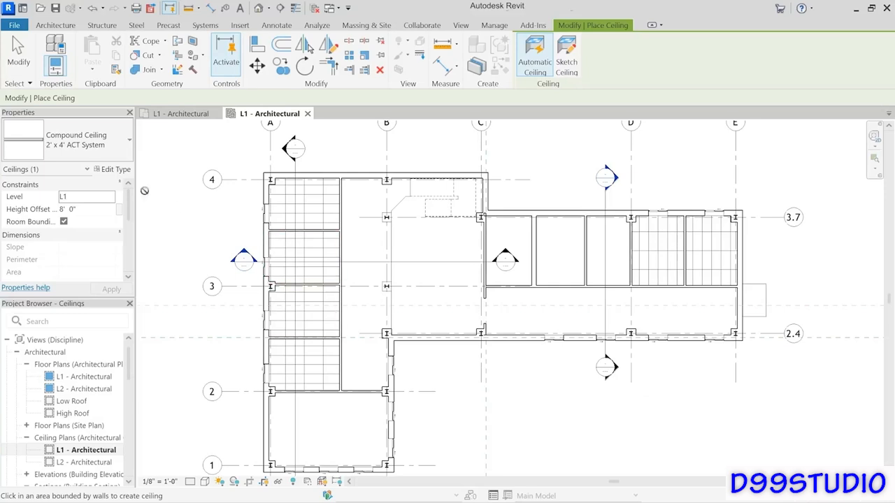
Step: Place a 2' x 2' ACT System ceiling in the small room just west of grid D
{"action": "left_click", "coordinate": [99, 153]}
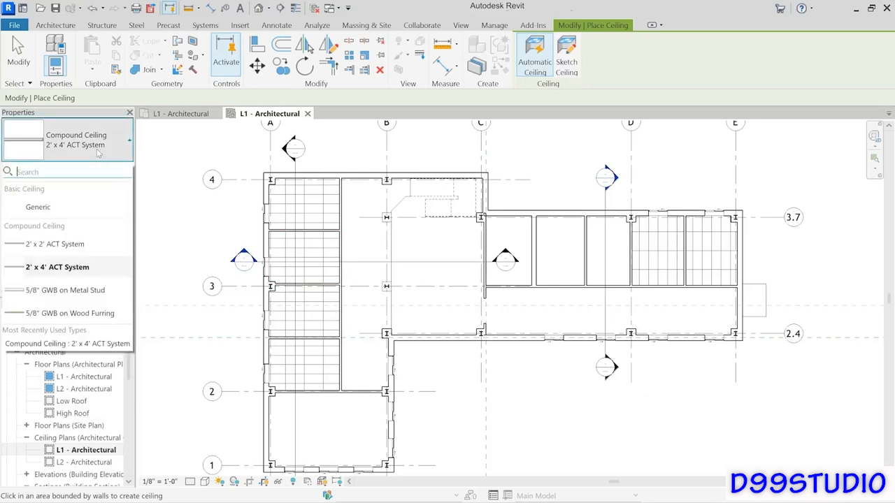
{"action": "left_click", "coordinate": [56, 244]}
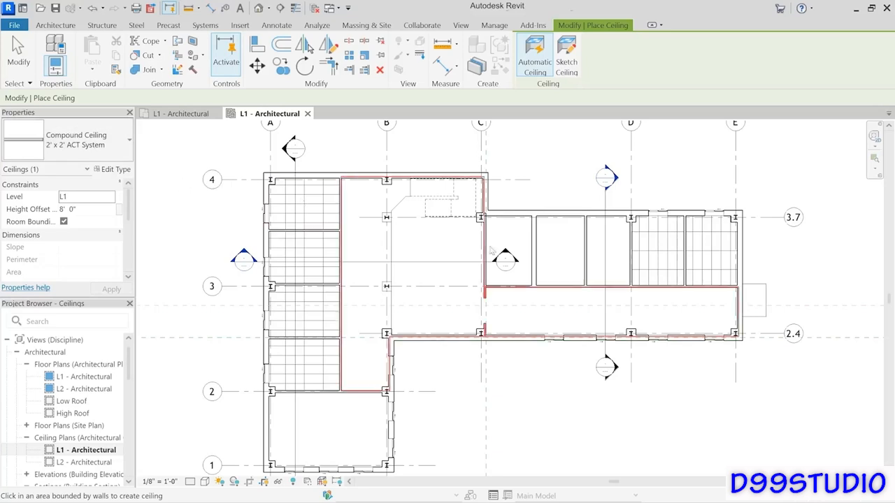
{"action": "left_click", "coordinate": [618, 274]}
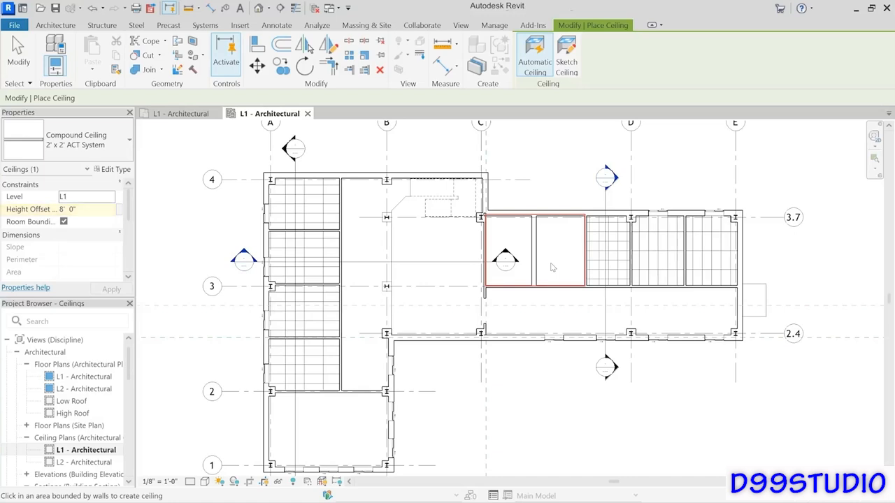
{"action": "left_click", "coordinate": [12, 64]}
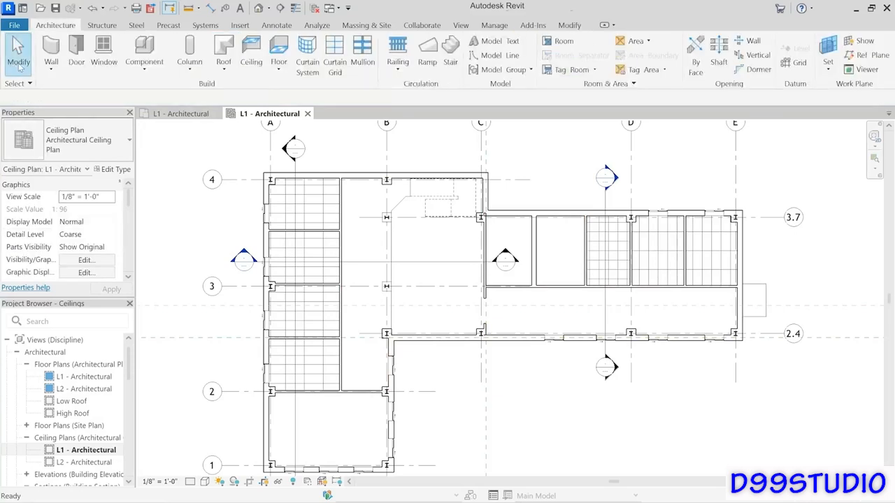
Step: Set the top constraint of the partition wall between the two rooms just east of grid C to Up to level: L2
{"action": "left_click", "coordinate": [532, 252]}
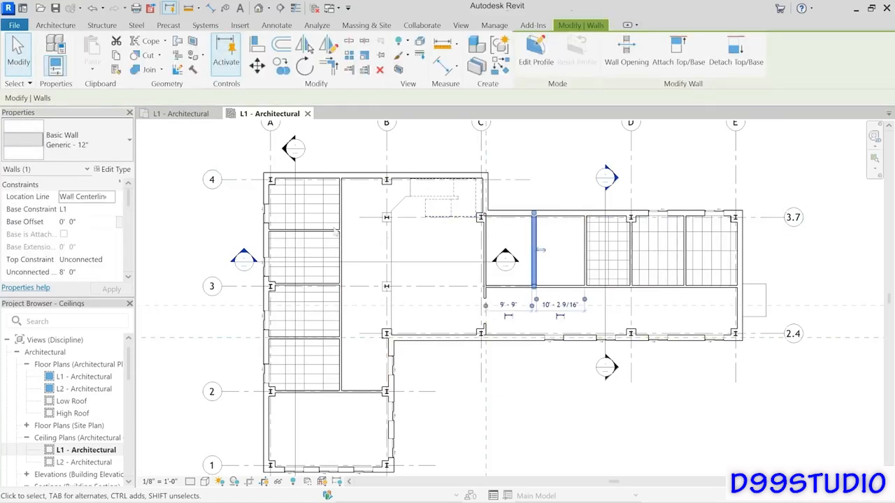
{"action": "left_click", "coordinate": [94, 272]}
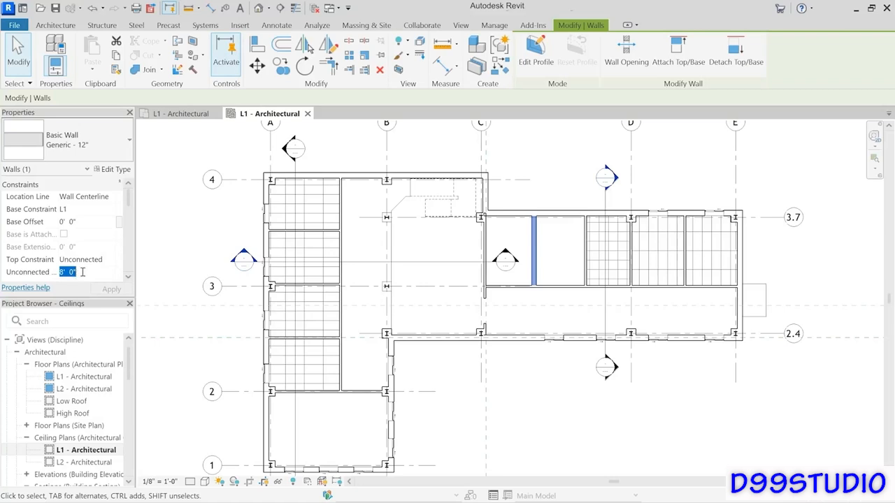
{"action": "left_click", "coordinate": [109, 259]}
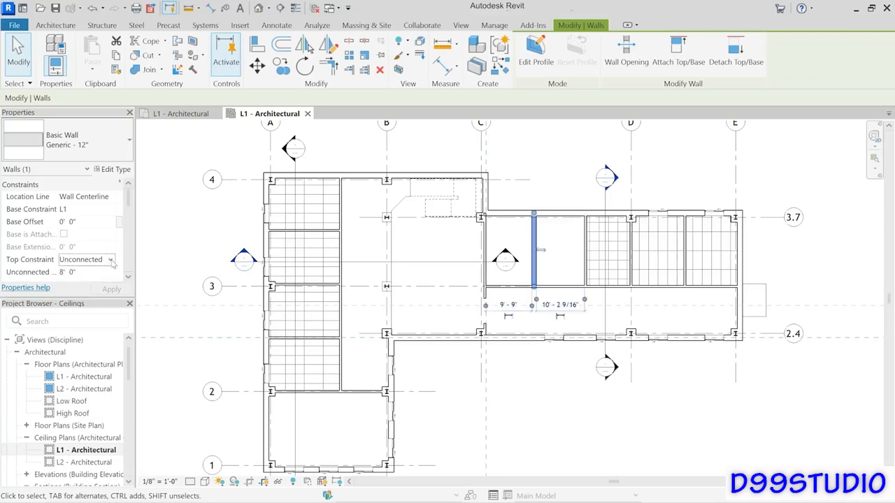
{"action": "left_click", "coordinate": [111, 262]}
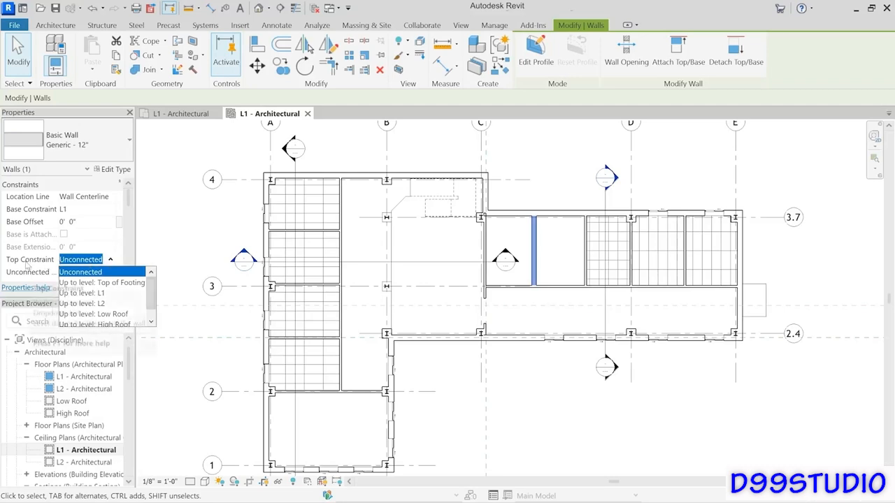
{"action": "left_click", "coordinate": [87, 304]}
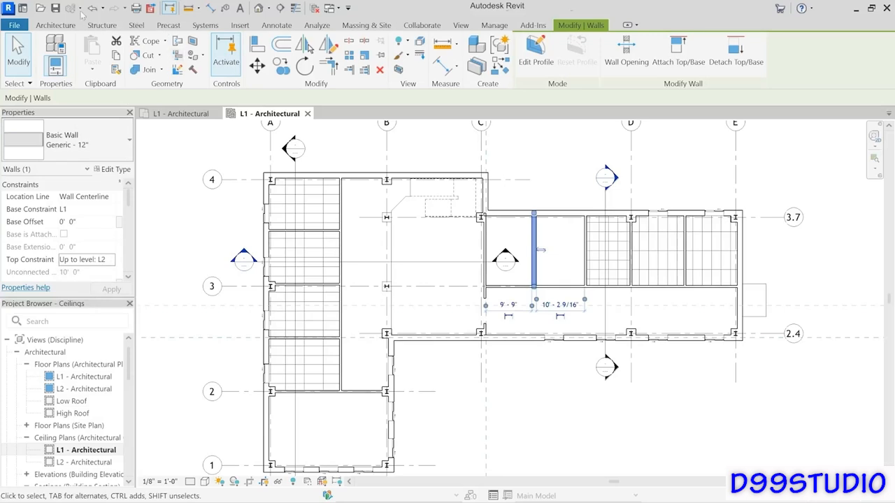
Step: Place automatic 2' x 2' ACT System ceilings in the two remaining small rooms between grids C and D
{"action": "left_click", "coordinate": [51, 26]}
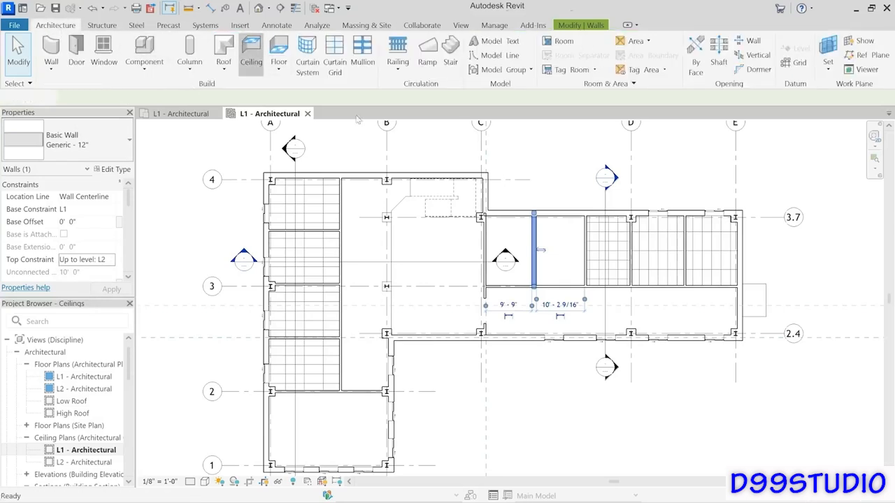
{"action": "left_click", "coordinate": [251, 61]}
{"action": "left_click", "coordinate": [566, 251]}
{"action": "left_click", "coordinate": [520, 247]}
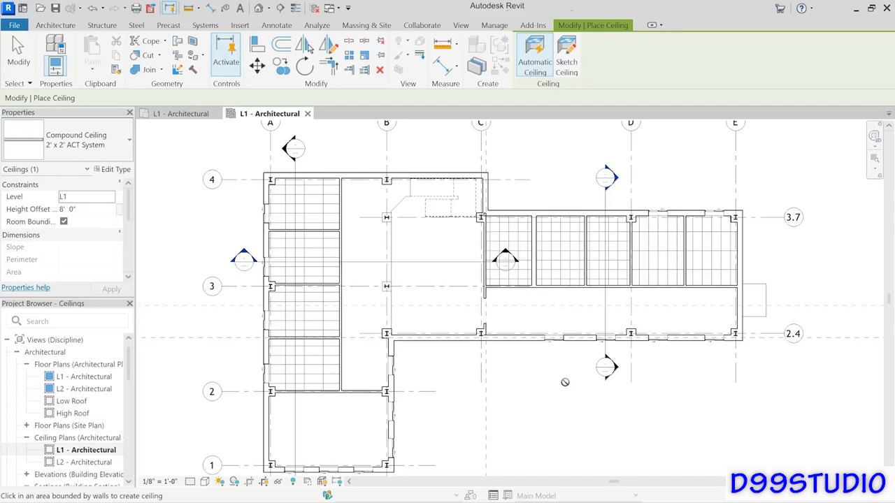
Step: Place an automatic 5/8" GWB on Metal Stud ceiling with an 8' 0" height offset in the large room between grids 1 and 2
{"action": "left_click", "coordinate": [78, 153]}
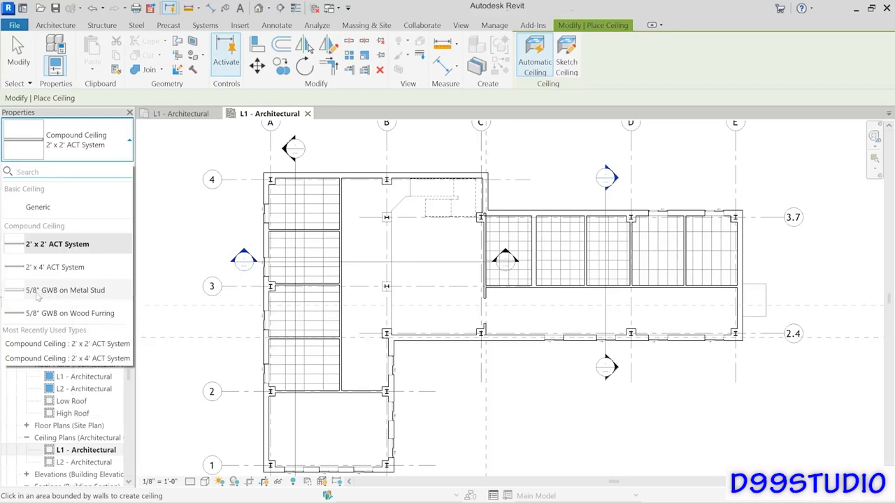
{"action": "left_click", "coordinate": [79, 295]}
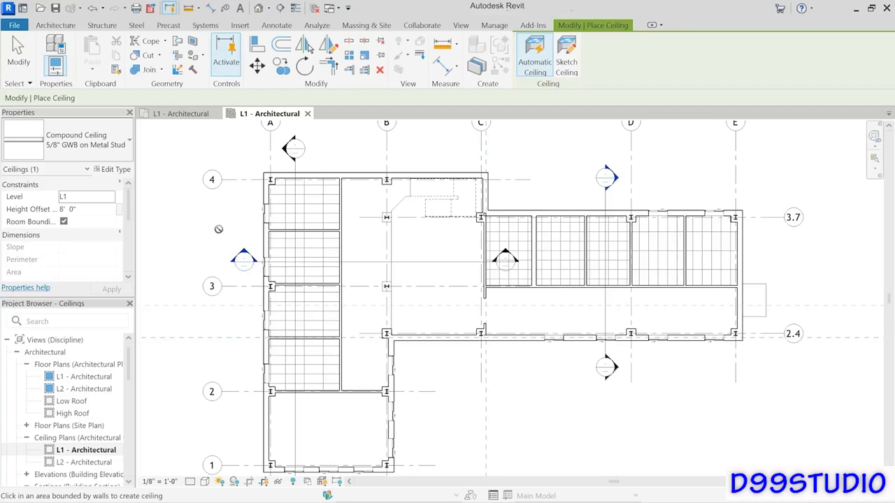
{"action": "left_click", "coordinate": [321, 430]}
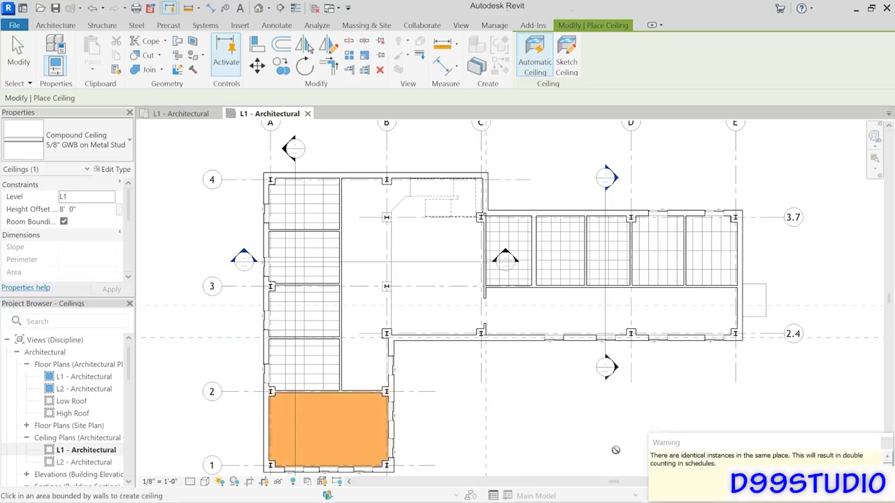
{"action": "double_click", "coordinate": [656, 455]}
{"action": "left_click_drag", "start_coordinate": [692, 458], "coordinate": [715, 464]}
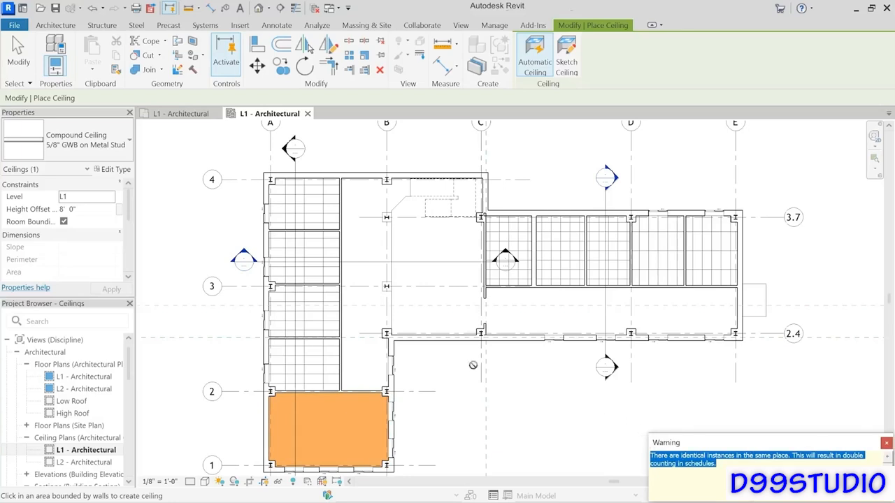
{"action": "left_click", "coordinate": [561, 391]}
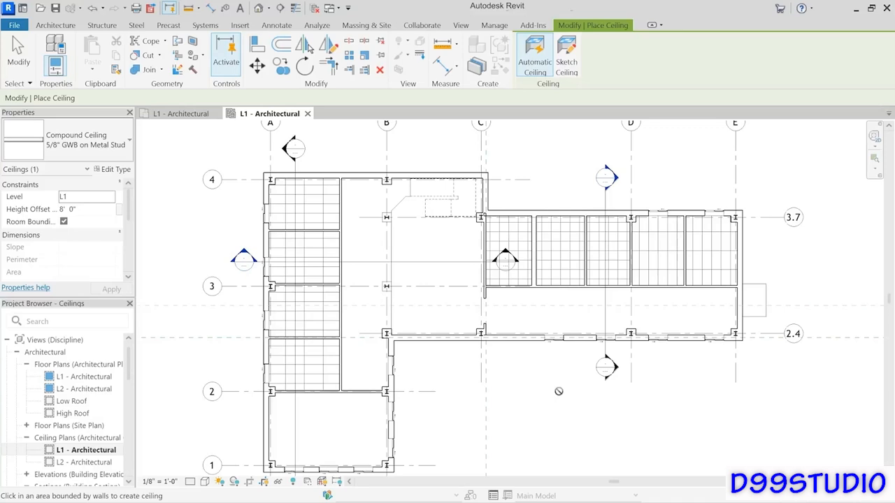
{"action": "left_click", "coordinate": [18, 56]}
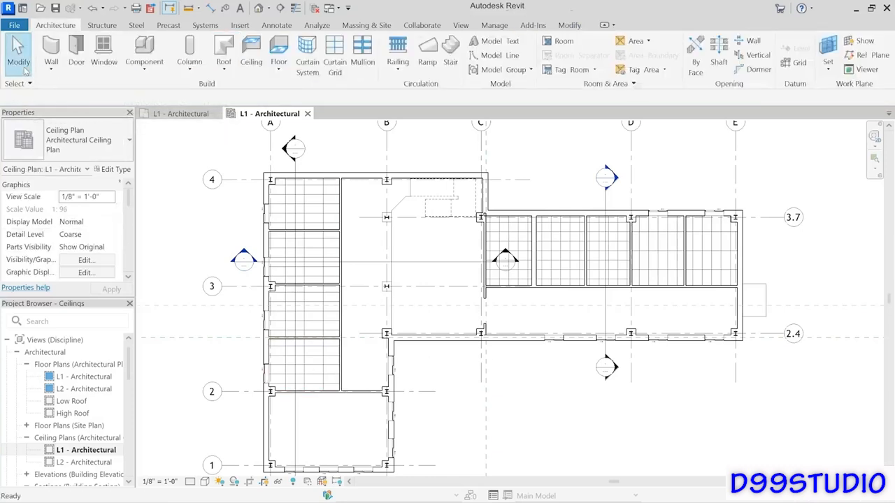
Step: Go to the Section at Offices view and inspect the GWB ceiling in the large first-floor end room
{"action": "left_click", "coordinate": [299, 427]}
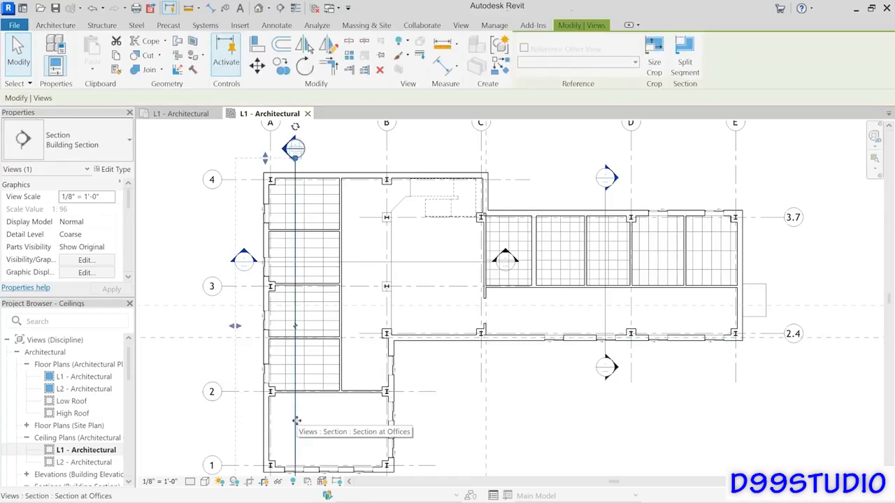
{"action": "right_click", "coordinate": [296, 419]}
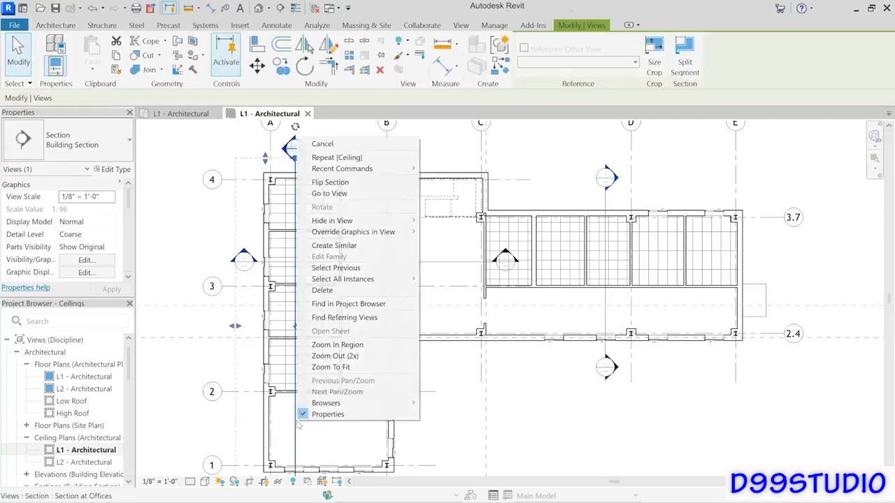
{"action": "left_click", "coordinate": [320, 195]}
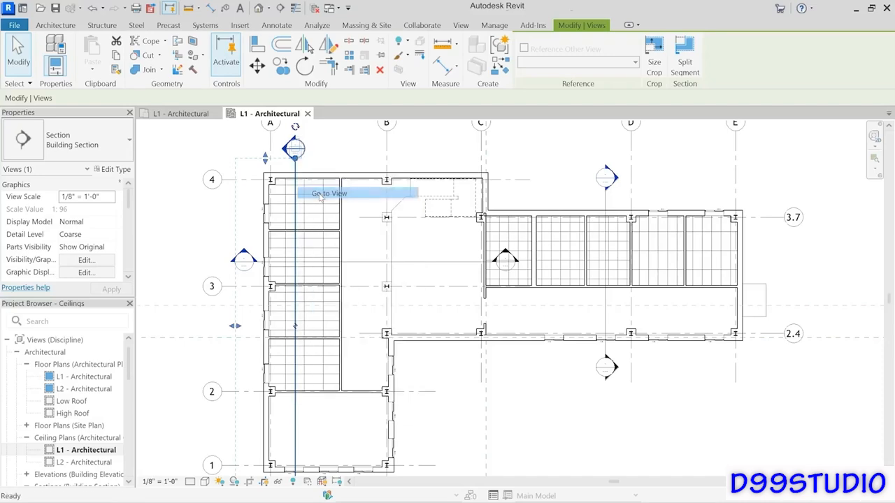
{"action": "scroll", "coordinate": [423, 324], "scroll_direction": "up", "scroll_amount": 5}
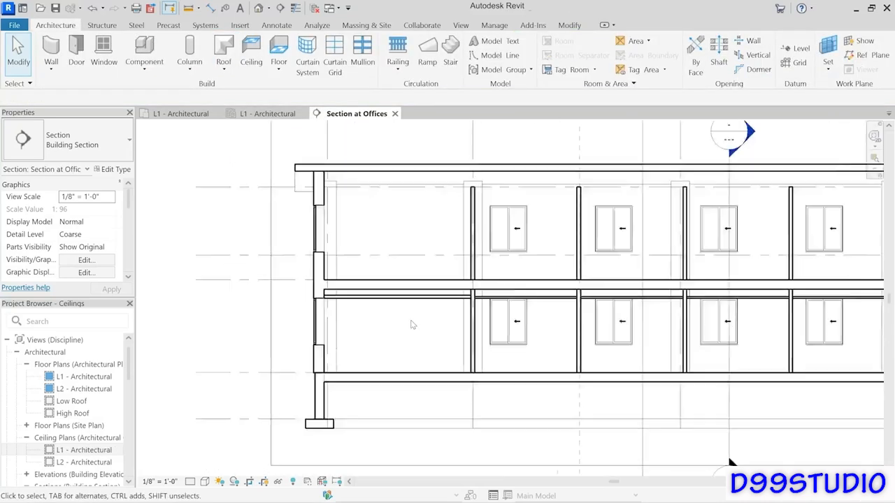
{"action": "middle_click_drag", "start_coordinate": [420, 326], "coordinate": [332, 304]}
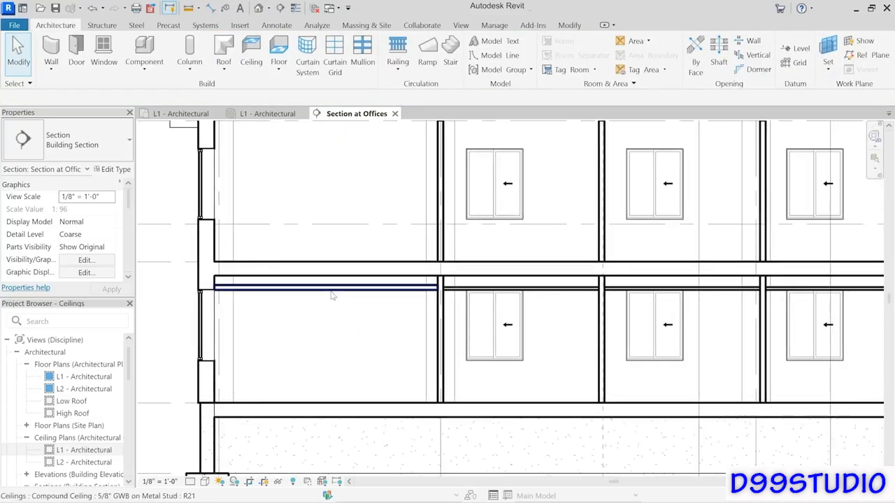
{"action": "left_click", "coordinate": [327, 287]}
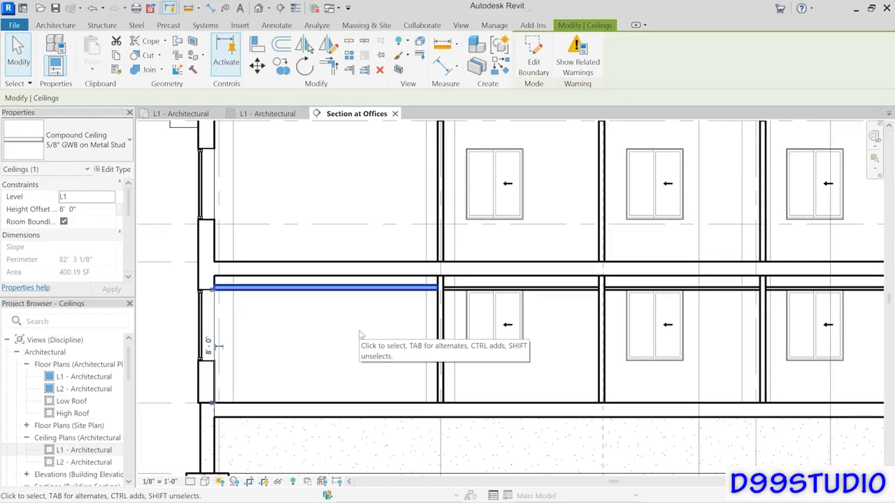
{"action": "left_click", "coordinate": [323, 306]}
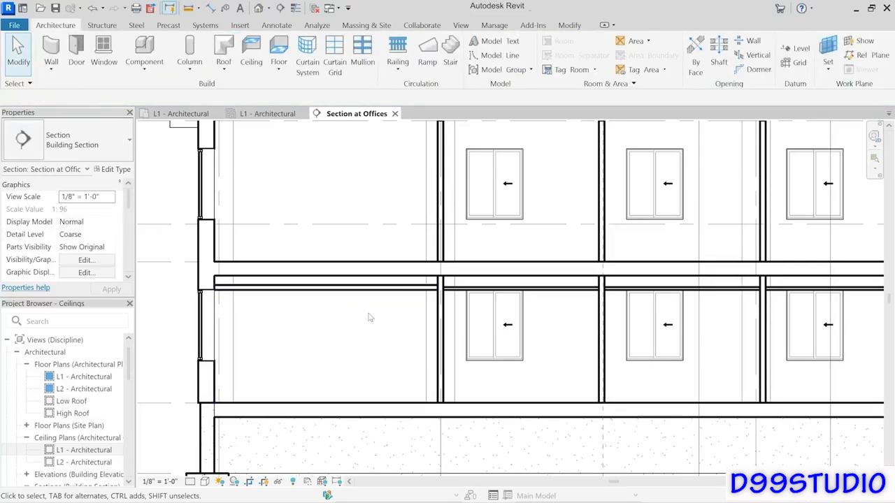
Step: Select the overlapping GWB ceilings in the section to check for duplicates, inspect a single one, and close the section view
{"action": "left_click_drag", "start_coordinate": [368, 313], "coordinate": [333, 286]}
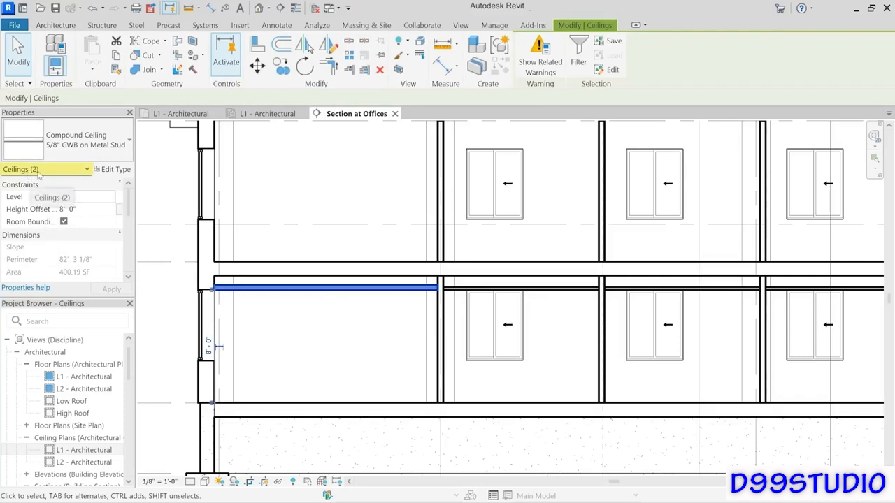
{"action": "left_click", "coordinate": [313, 335]}
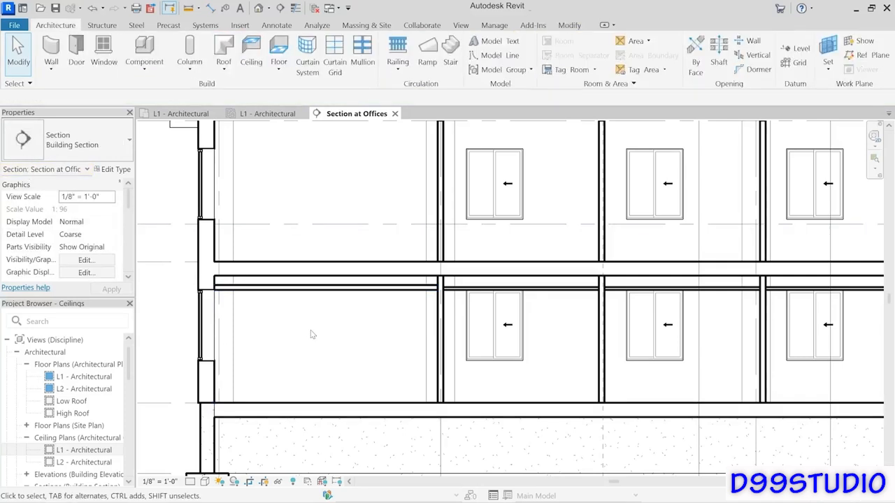
{"action": "left_click", "coordinate": [341, 287]}
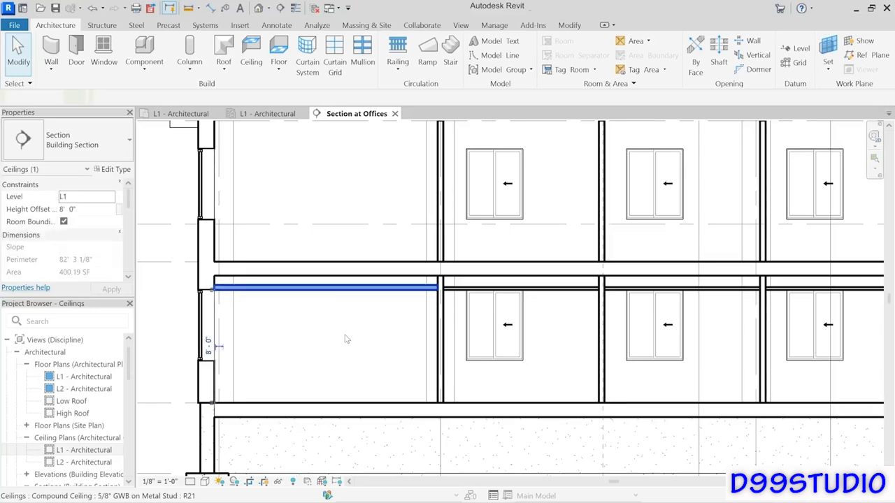
{"action": "left_click", "coordinate": [350, 340]}
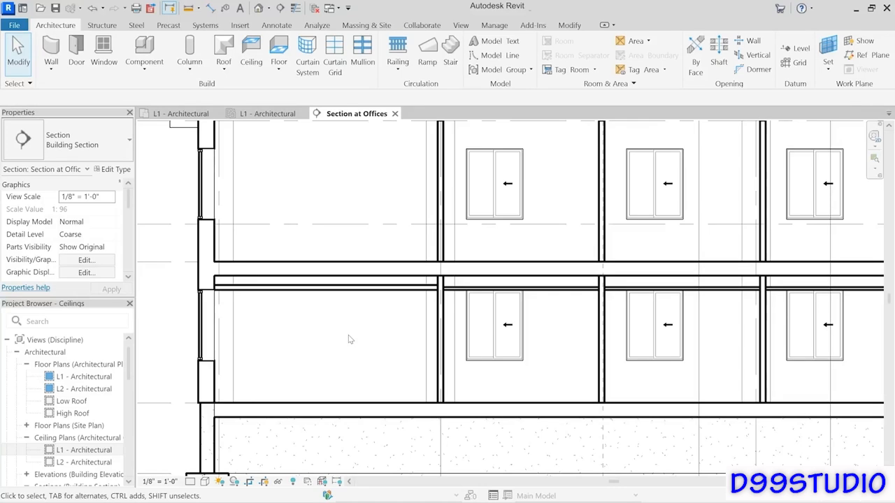
{"action": "scroll", "coordinate": [384, 349], "scroll_direction": "down", "scroll_amount": 3}
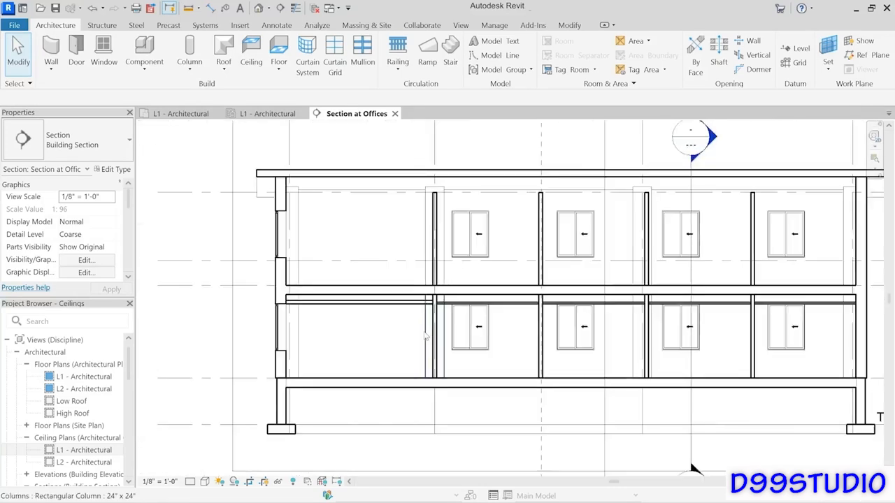
{"action": "middle_click_drag", "start_coordinate": [427, 342], "coordinate": [365, 339]}
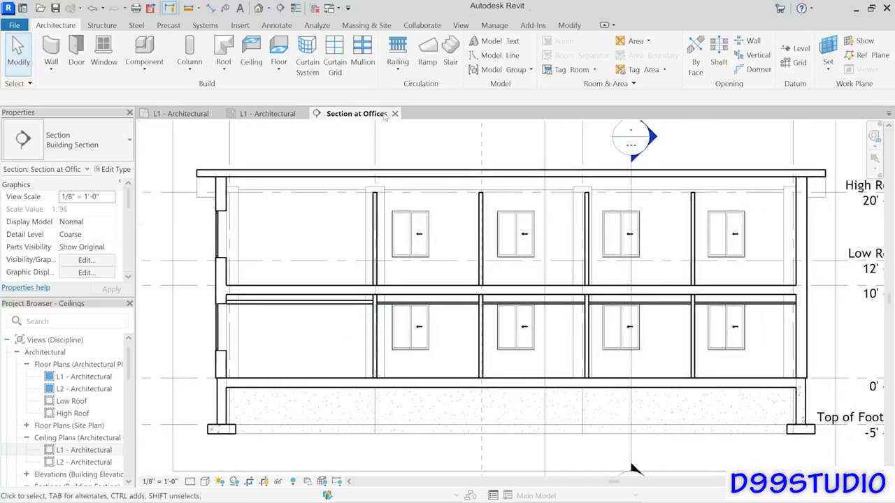
{"action": "left_click", "coordinate": [395, 114]}
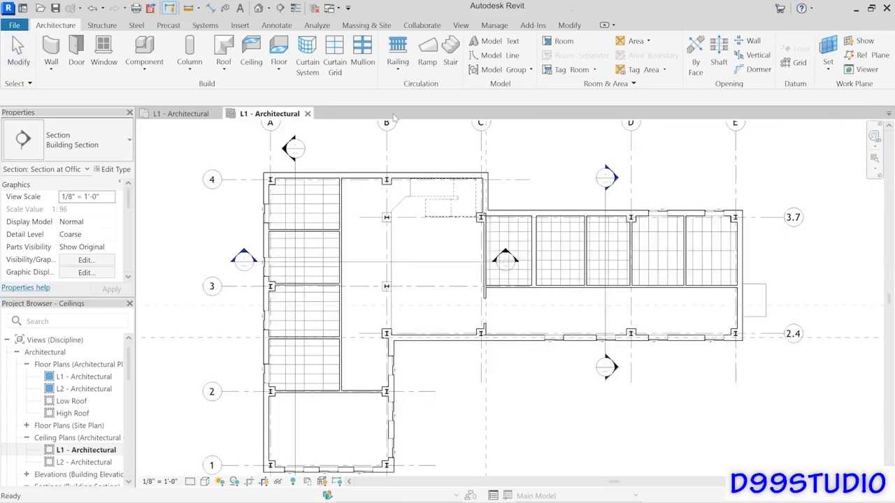
Step: Start a sketched 5/8" GWB on Metal Stud ceiling, picking the walls along grids 4 and 2, the office partition, and the exterior wall near grid B as boundaries
{"action": "middle_click_drag", "start_coordinate": [460, 413], "coordinate": [436, 404]}
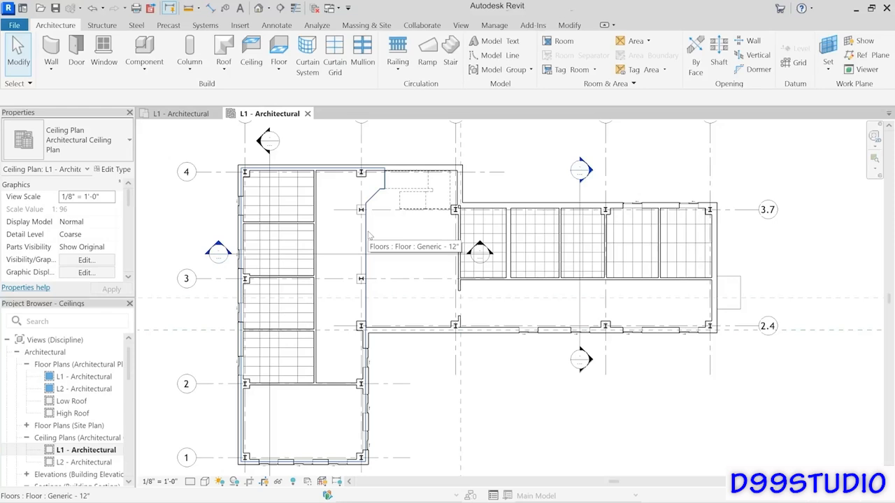
{"action": "left_click", "coordinate": [251, 54]}
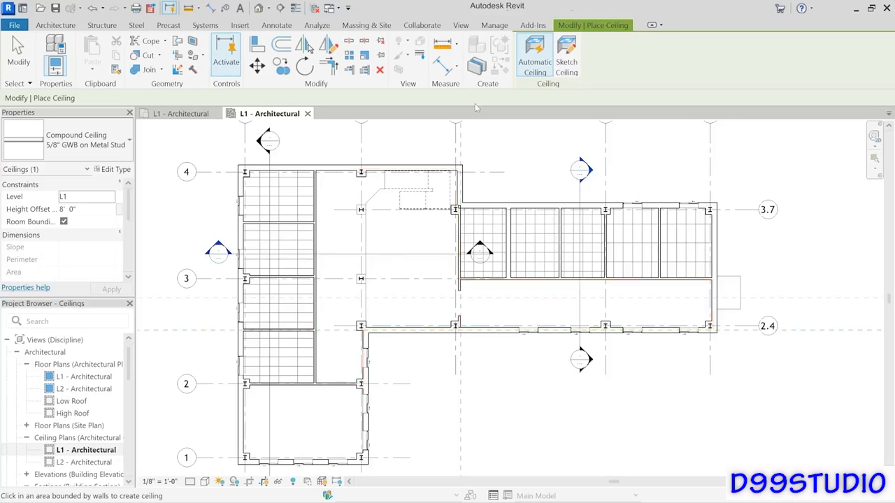
{"action": "left_click", "coordinate": [566, 63]}
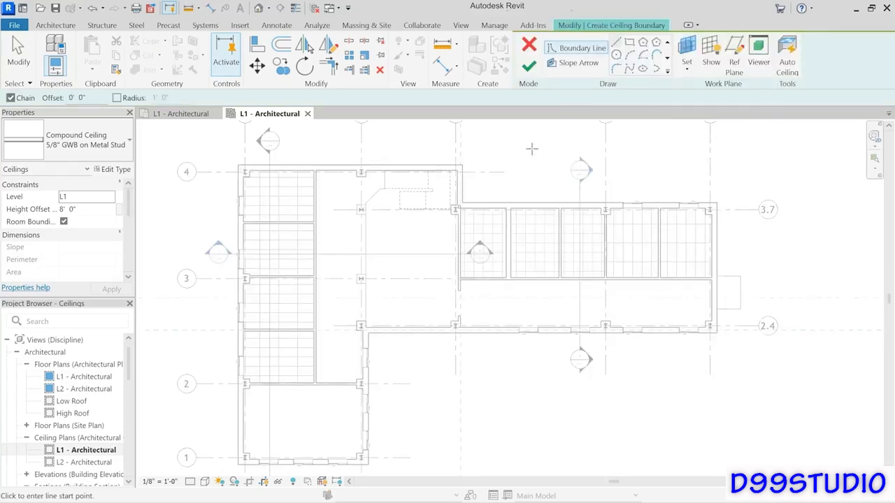
{"action": "left_click", "coordinate": [667, 73]}
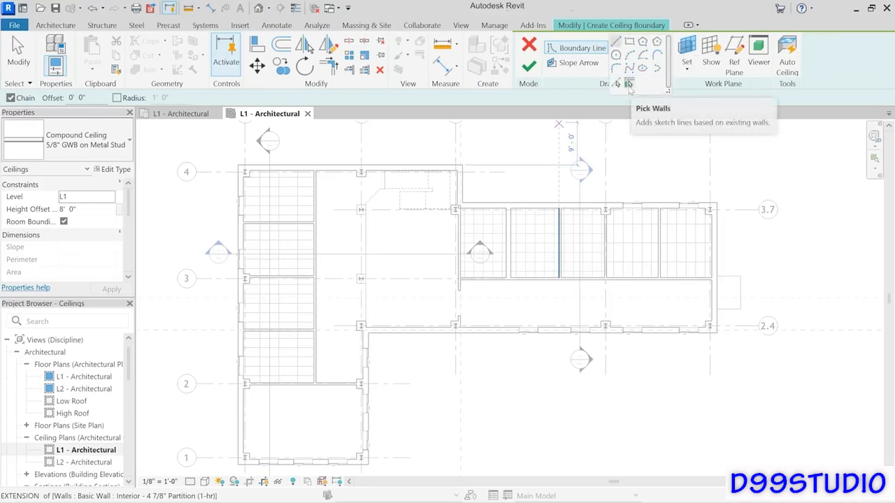
{"action": "left_click", "coordinate": [629, 86]}
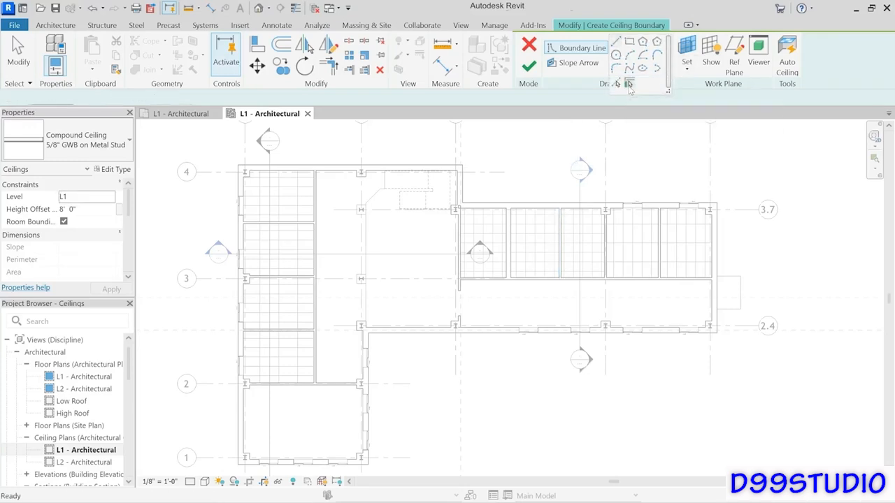
{"action": "left_click", "coordinate": [350, 171]}
{"action": "left_click", "coordinate": [319, 203]}
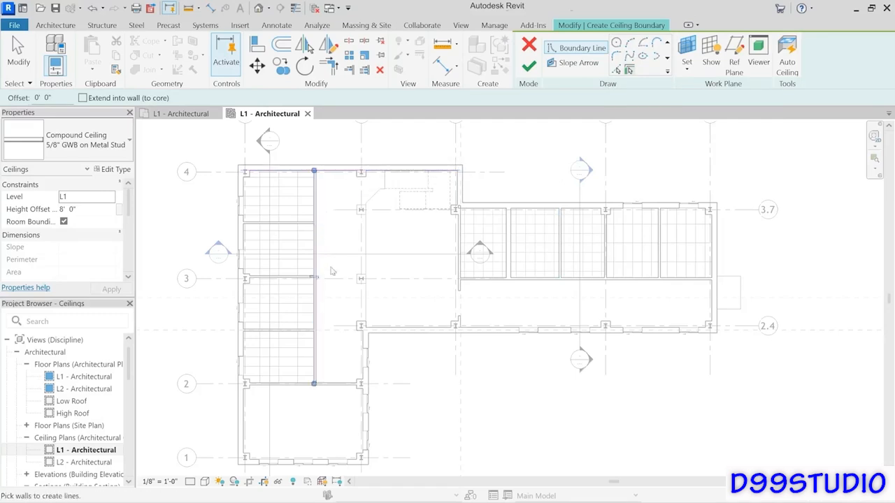
{"action": "left_click", "coordinate": [311, 384]}
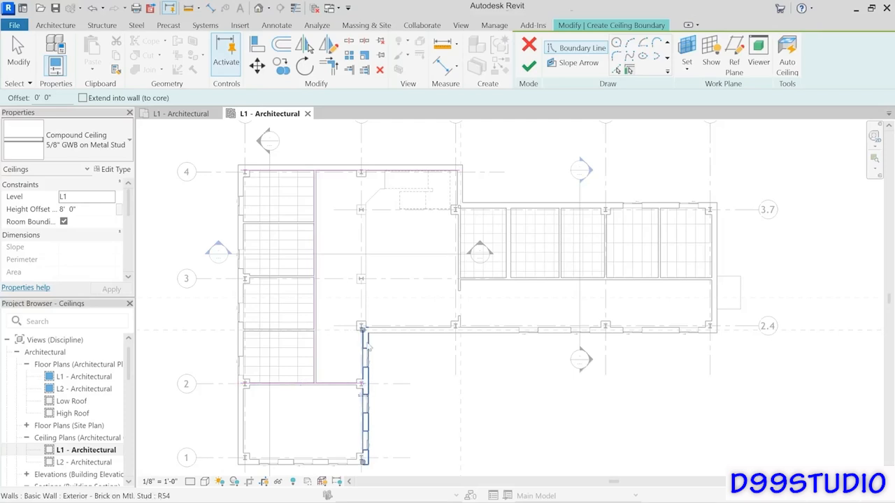
{"action": "left_click", "coordinate": [365, 343]}
{"action": "left_click", "coordinate": [18, 53]}
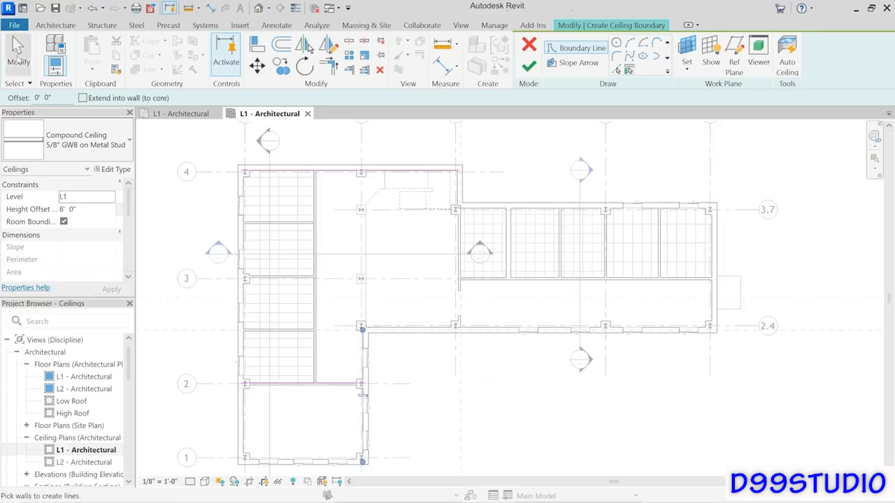
Step: Pick the floor edge, its angled corner and the short edges beside the stair as ceiling boundary lines
{"action": "left_click", "coordinate": [315, 280]}
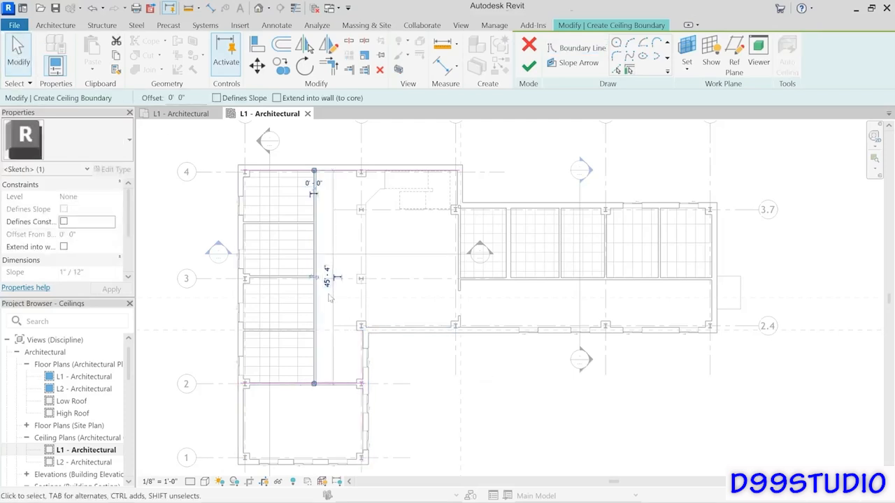
{"action": "left_click", "coordinate": [412, 376]}
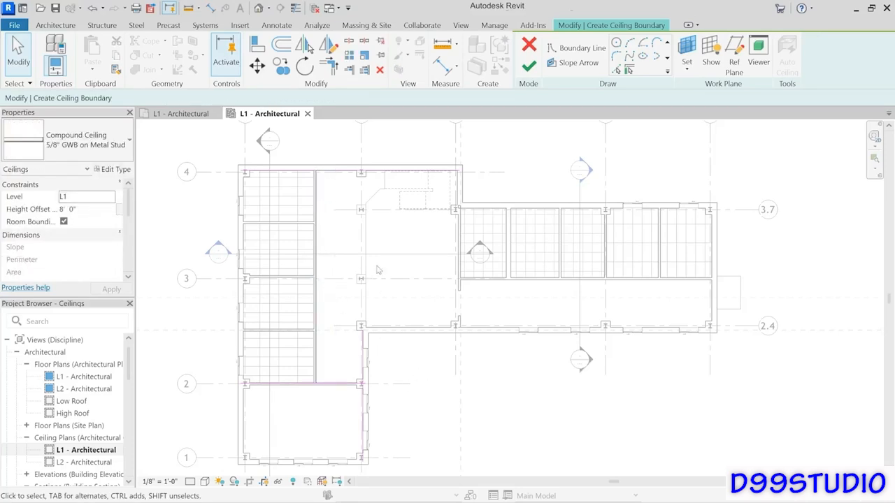
{"action": "scroll", "coordinate": [389, 269], "scroll_direction": "up", "scroll_amount": 1}
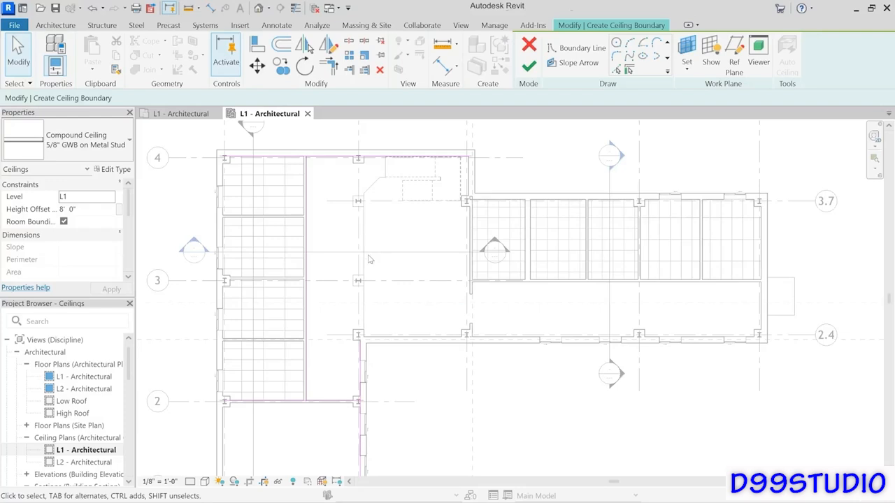
{"action": "left_click", "coordinate": [615, 70]}
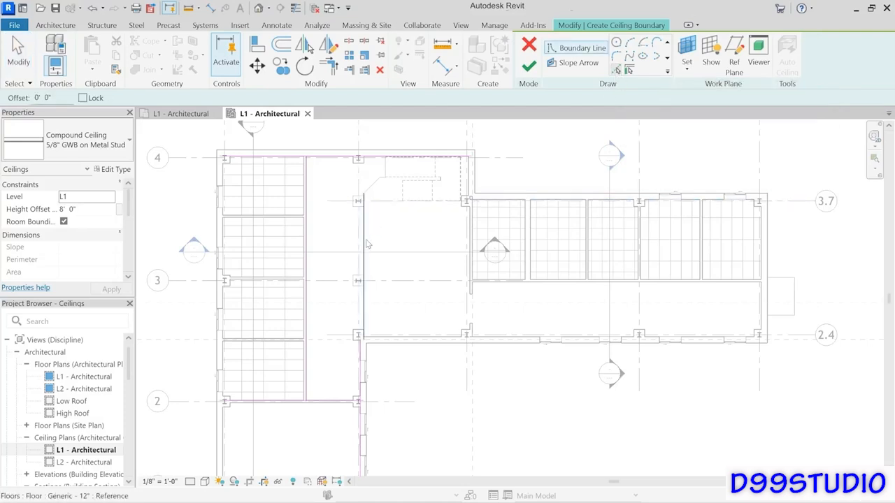
{"action": "left_click", "coordinate": [370, 186]}
{"action": "scroll", "coordinate": [385, 168], "scroll_direction": "up", "scroll_amount": 1}
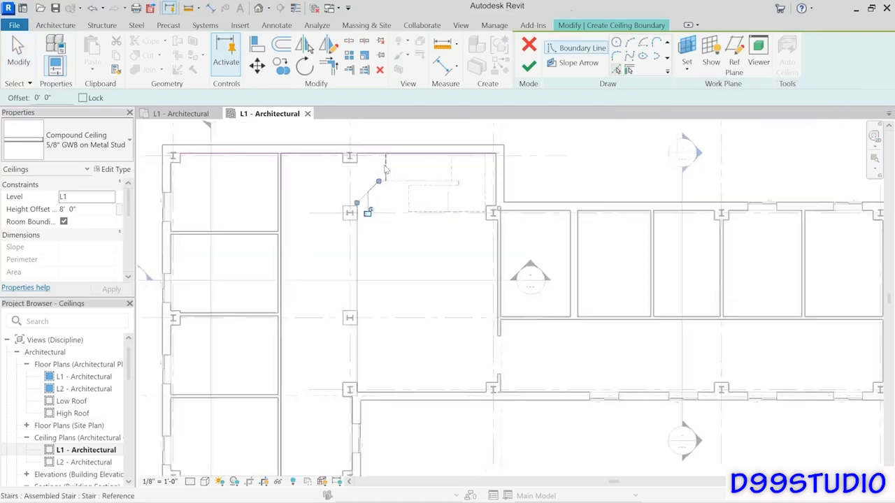
{"action": "scroll", "coordinate": [385, 167], "scroll_direction": "up", "scroll_amount": 3}
{"action": "left_click", "coordinate": [391, 183]}
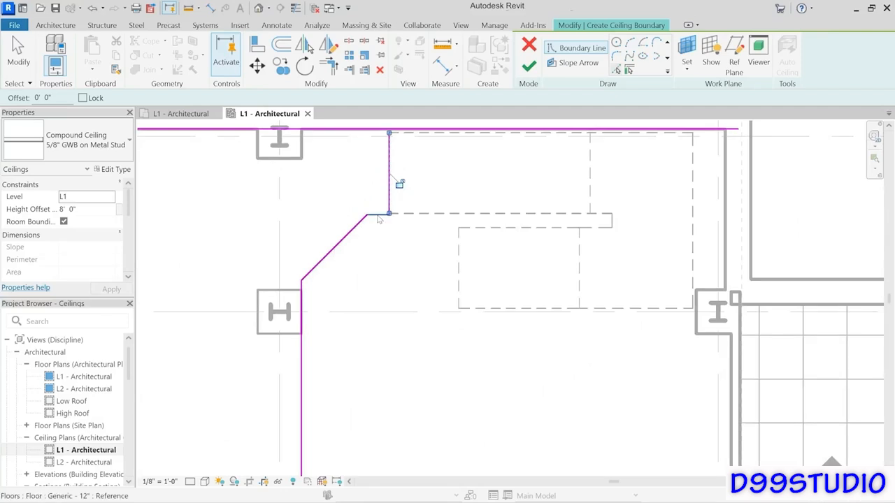
{"action": "scroll", "coordinate": [394, 286], "scroll_direction": "down", "scroll_amount": 3}
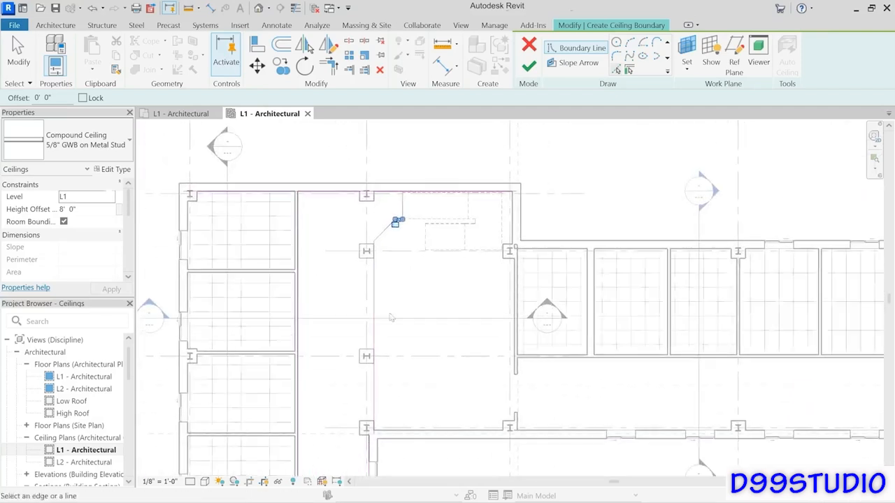
Step: Add the face of the column near grid 2.4 as a boundary line and trim it to the exterior wall and floor-edge lines
{"action": "scroll", "coordinate": [374, 349], "scroll_direction": "up", "scroll_amount": 5}
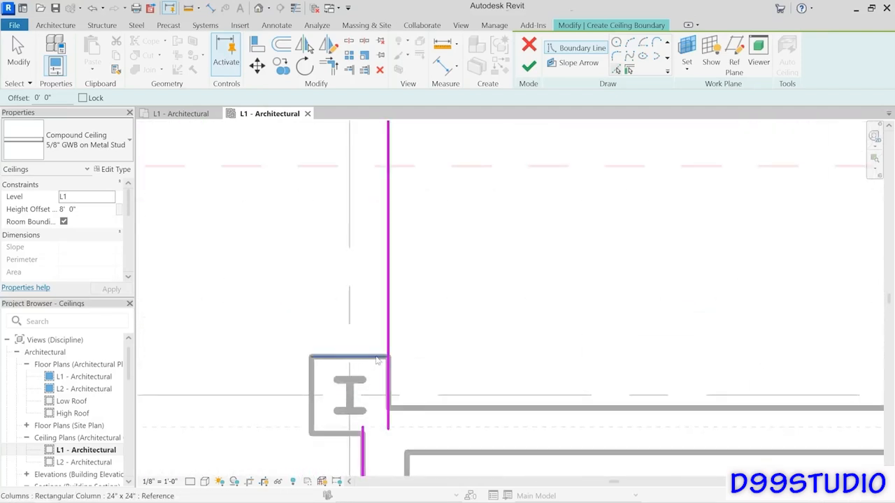
{"action": "left_click", "coordinate": [377, 358]}
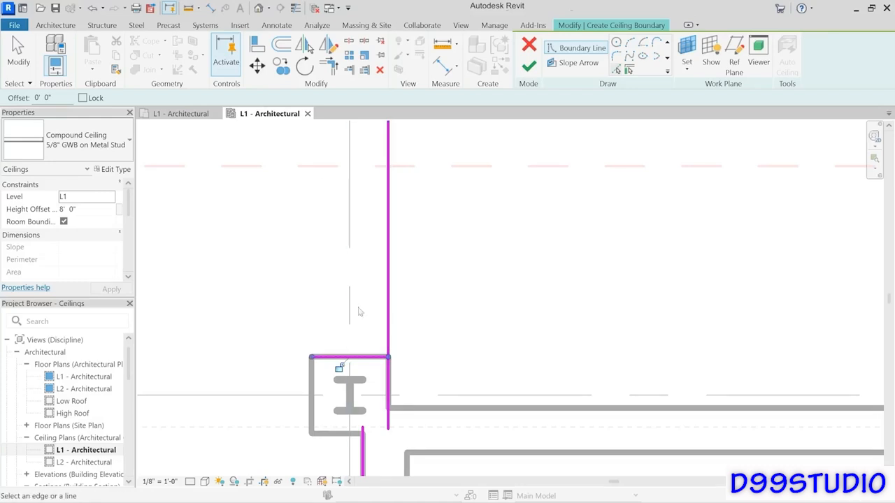
{"action": "left_click", "coordinate": [328, 66]}
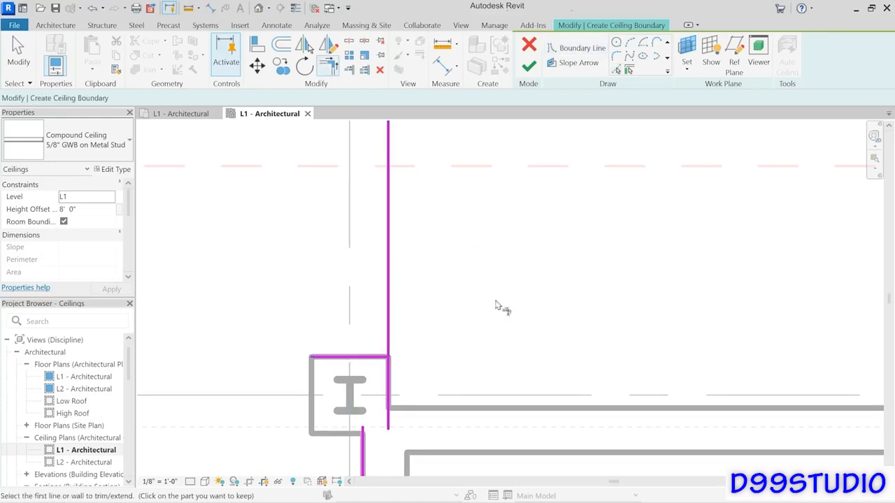
{"action": "left_click", "coordinate": [377, 362]}
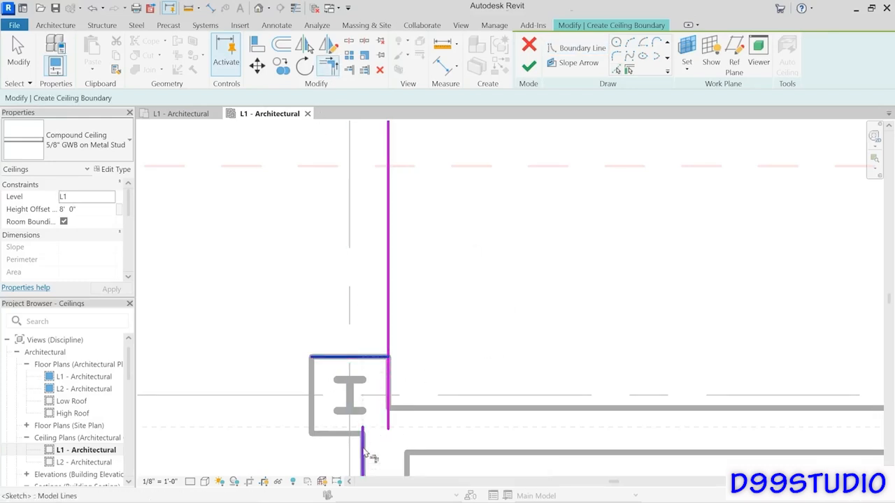
{"action": "left_click", "coordinate": [364, 460]}
{"action": "left_click", "coordinate": [378, 361]}
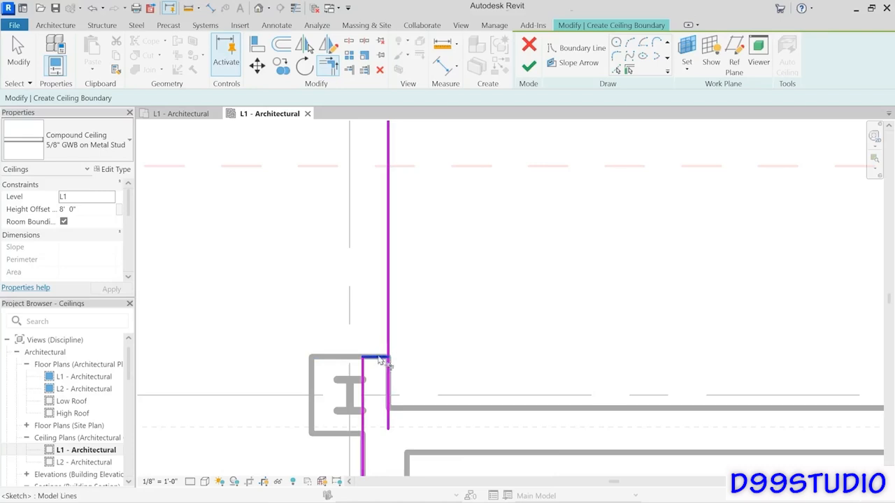
{"action": "left_click", "coordinate": [392, 303]}
{"action": "scroll", "coordinate": [457, 343], "scroll_direction": "down", "scroll_amount": 4}
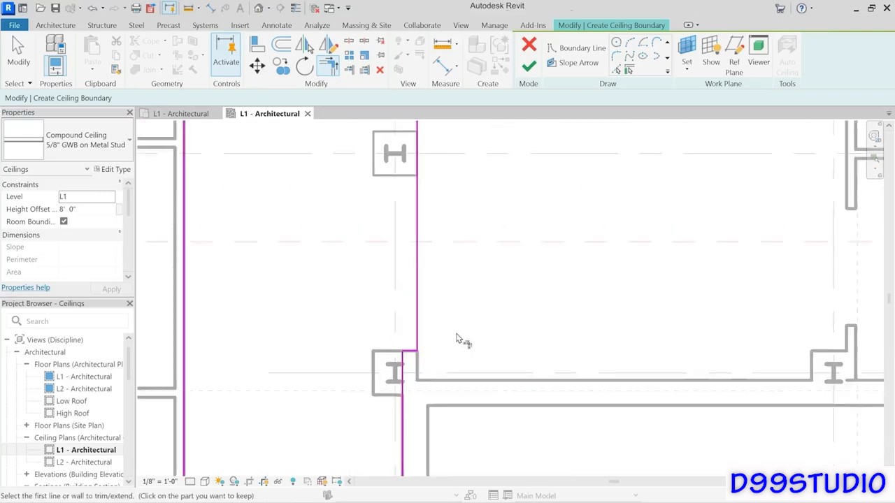
Step: Trim the remaining boundary corners along grids 2 and 4, joining them to the exterior wall, office partition and stair-side lines
{"action": "middle_click_drag", "start_coordinate": [464, 336], "coordinate": [468, 279]}
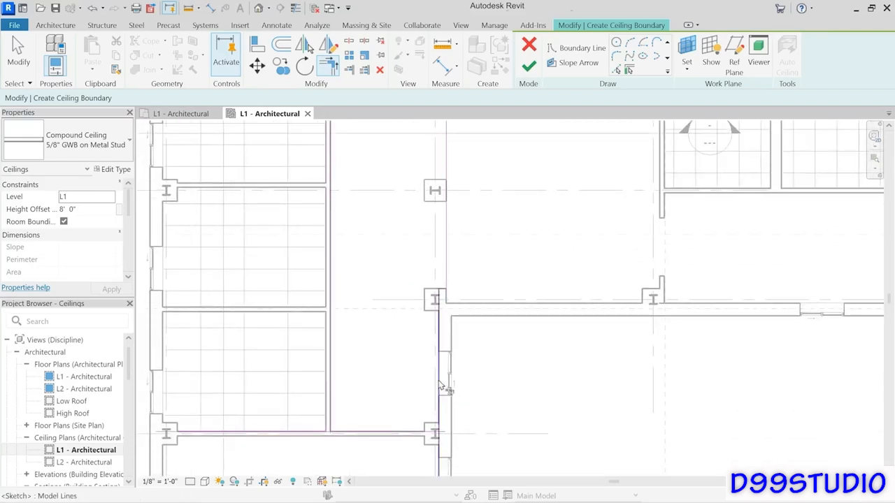
{"action": "left_click", "coordinate": [370, 435]}
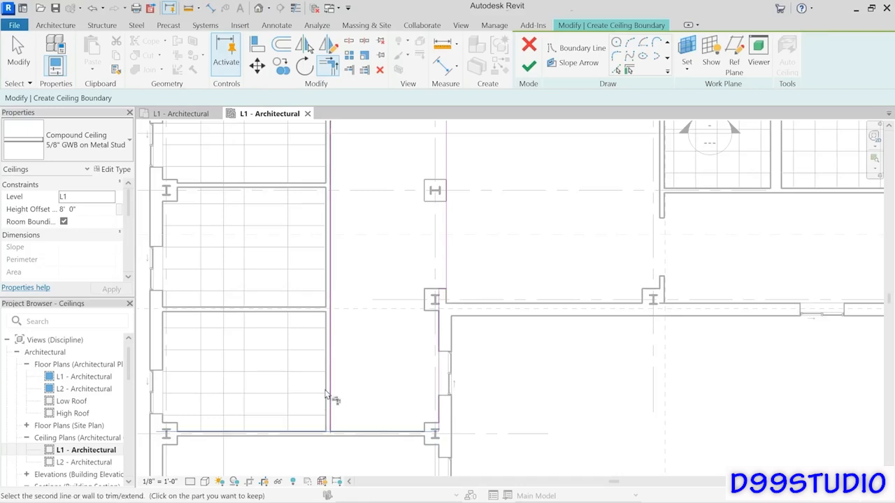
{"action": "left_click", "coordinate": [333, 395]}
{"action": "mouse_move", "coordinate": [374, 224]}
{"action": "middle_mouse_down"}
{"action": "mouse_move", "coordinate": [317, 286]}
{"action": "mouse_move", "coordinate": [311, 346]}
{"action": "middle_mouse_up"}
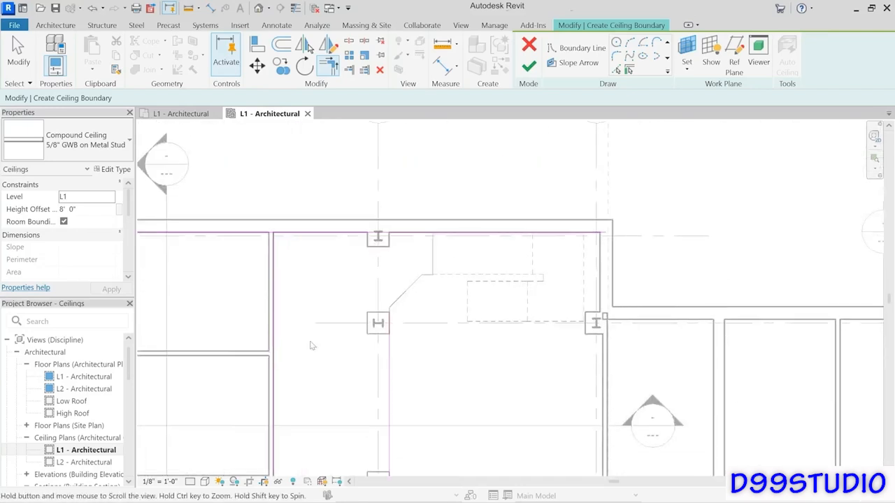
{"action": "left_click", "coordinate": [276, 246]}
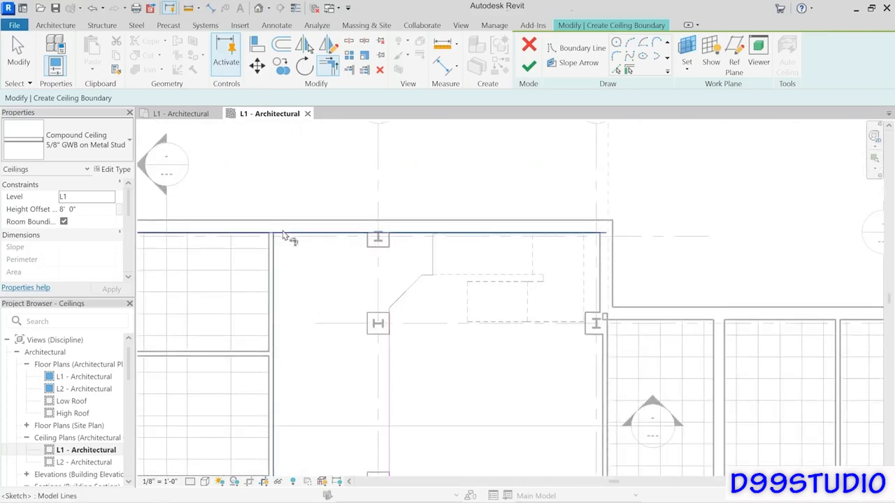
{"action": "left_click", "coordinate": [286, 236]}
{"action": "left_click", "coordinate": [412, 239]}
{"action": "left_click", "coordinate": [434, 256]}
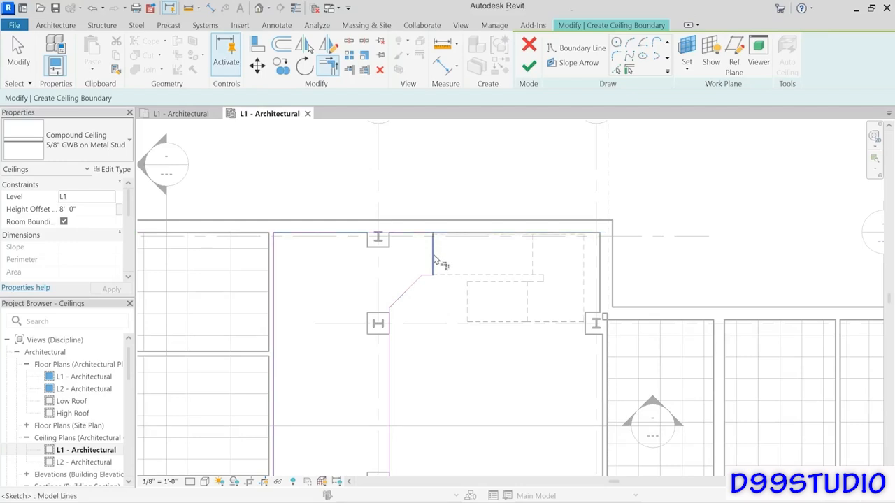
Step: Change the sketched ceiling's type to 2' x 2' ACT System and finish its boundary
{"action": "scroll", "coordinate": [415, 296], "scroll_direction": "up", "scroll_amount": 5}
{"action": "scroll", "coordinate": [398, 314], "scroll_direction": "down", "scroll_amount": 3}
{"action": "middle_click_drag", "start_coordinate": [398, 314], "coordinate": [450, 267]}
{"action": "scroll", "coordinate": [450, 267], "scroll_direction": "down", "scroll_amount": 5}
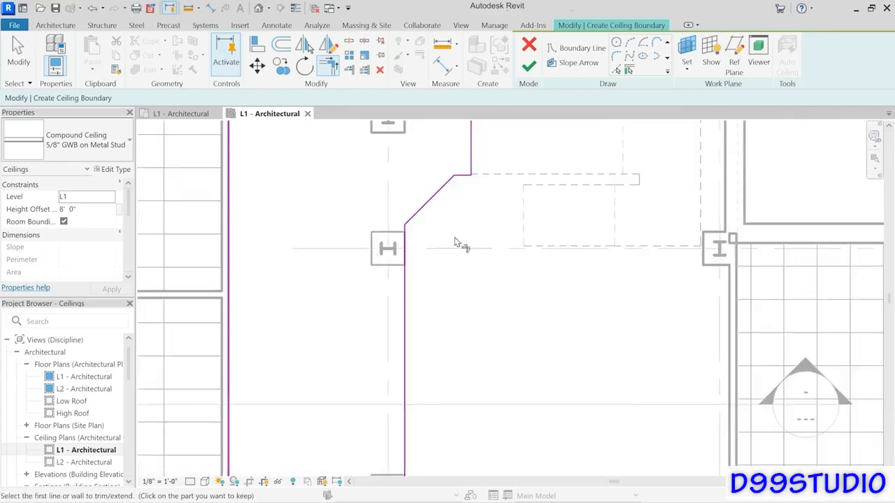
{"action": "middle_click_drag", "start_coordinate": [439, 232], "coordinate": [430, 228]}
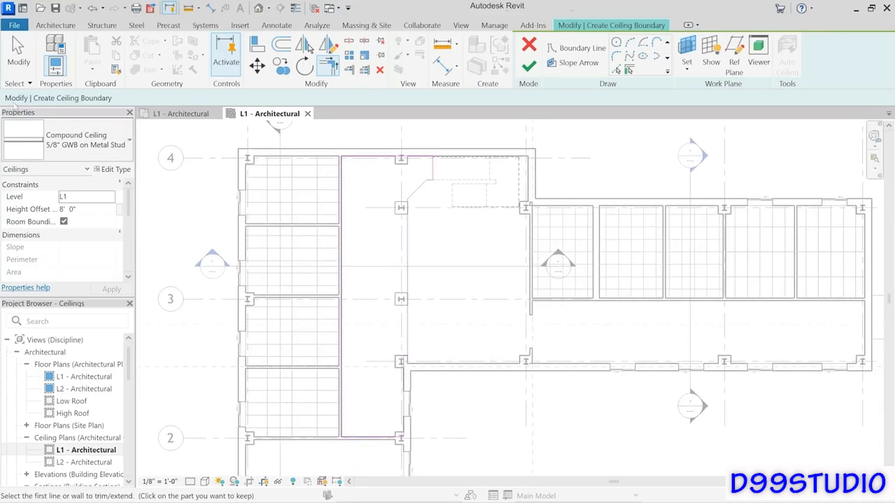
{"action": "left_click", "coordinate": [18, 53]}
{"action": "left_click", "coordinate": [83, 140]}
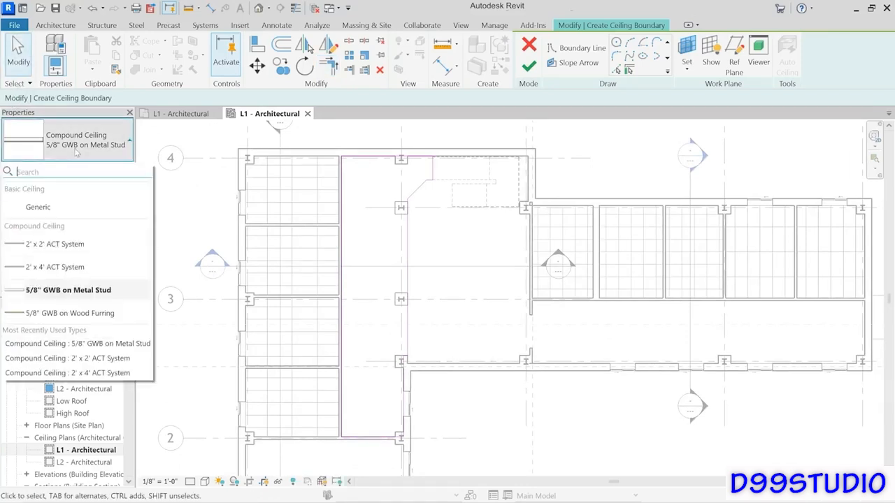
{"action": "left_click", "coordinate": [53, 244]}
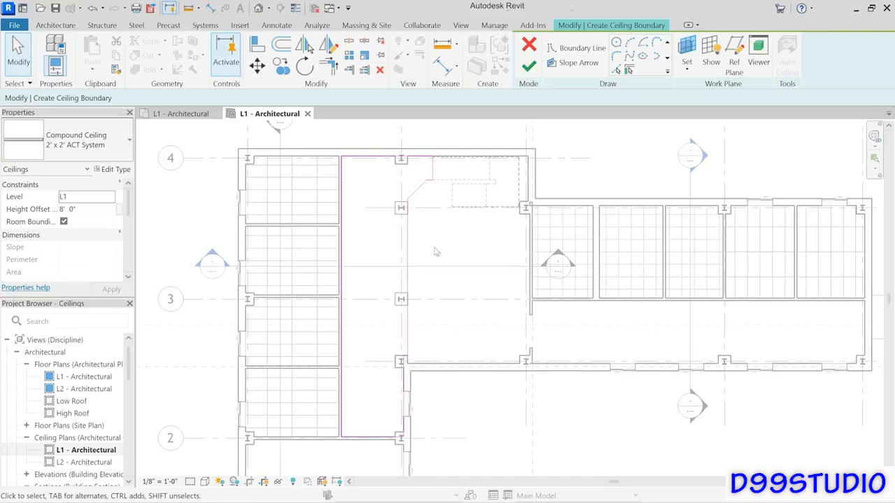
{"action": "left_click", "coordinate": [529, 66]}
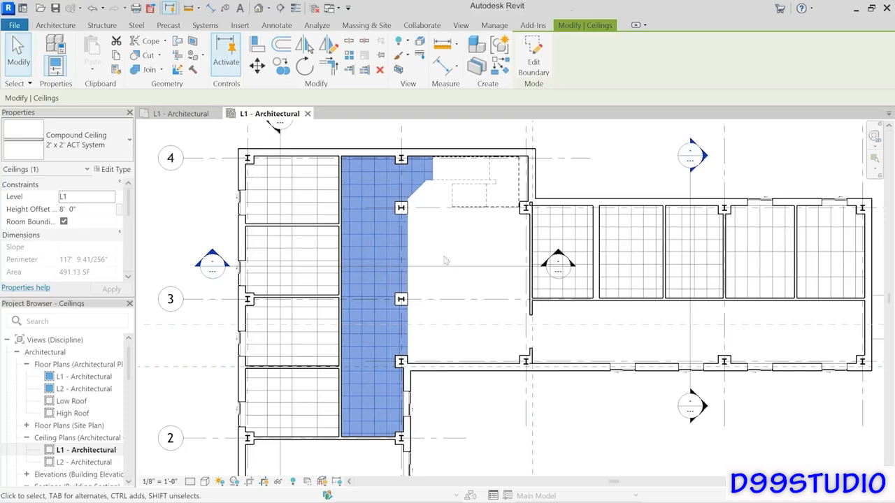
{"action": "left_click", "coordinate": [464, 252]}
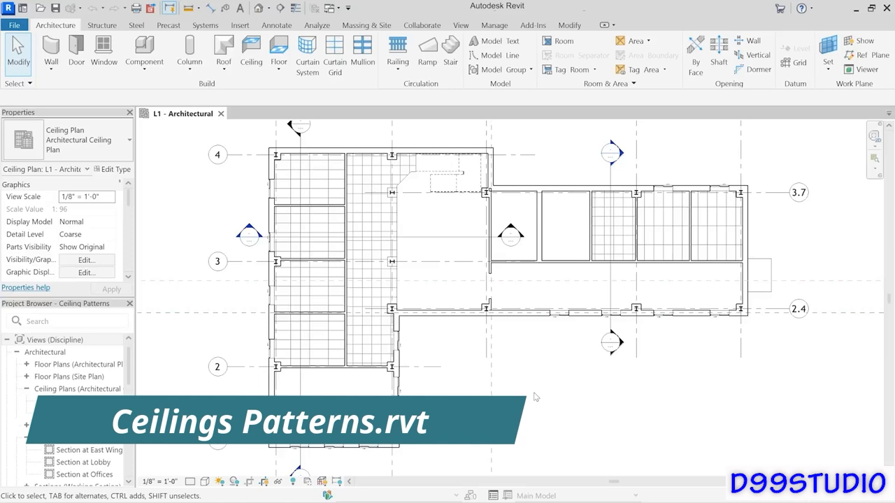
Step: Rotate the 2' x 4' ACT grid in the second room from the east end by 90 degrees about a grid intersection
{"action": "scroll", "coordinate": [689, 223], "scroll_direction": "up", "scroll_amount": 4}
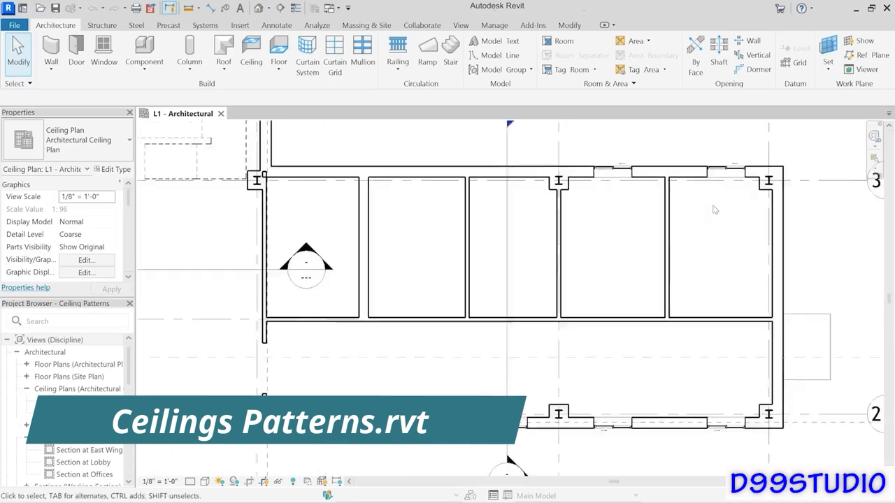
{"action": "scroll", "coordinate": [689, 223], "scroll_direction": "up", "scroll_amount": 5}
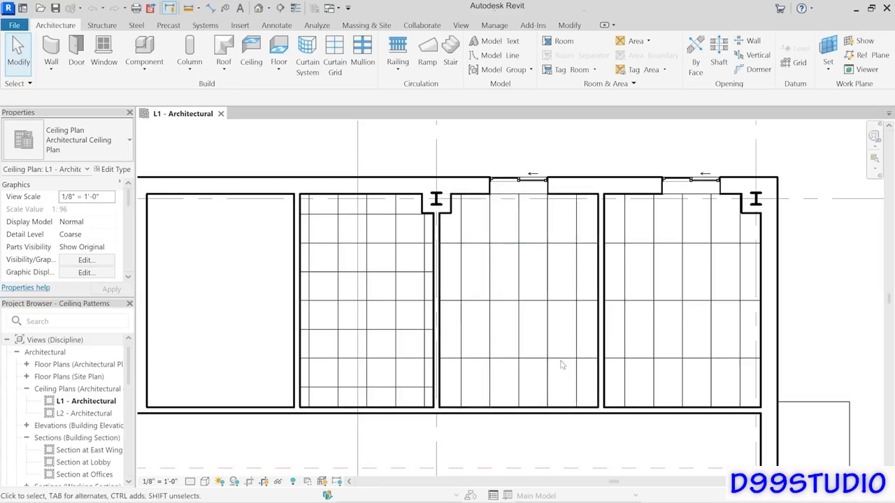
{"action": "left_click", "coordinate": [538, 318]}
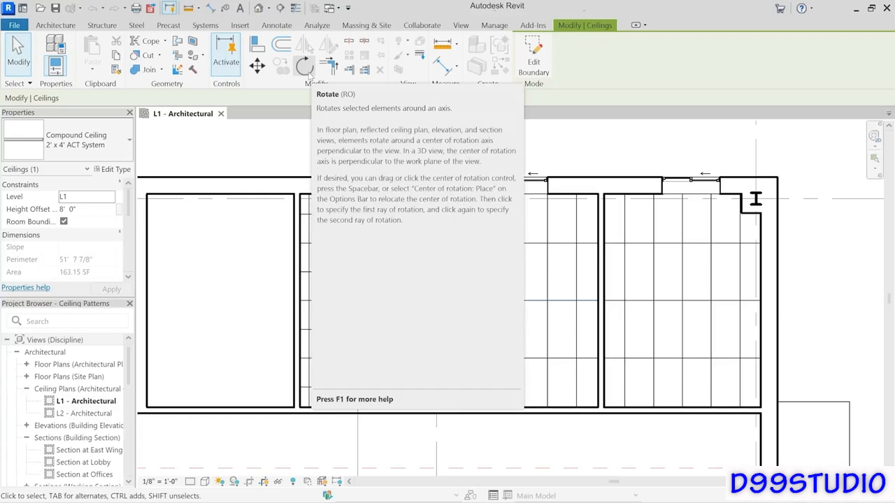
{"action": "left_click", "coordinate": [305, 68]}
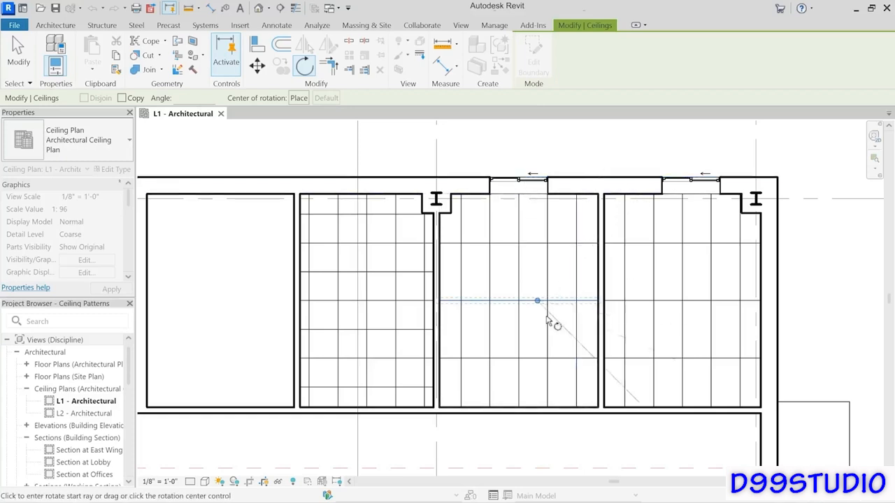
{"action": "left_click_drag", "start_coordinate": [536, 301], "coordinate": [518, 302]}
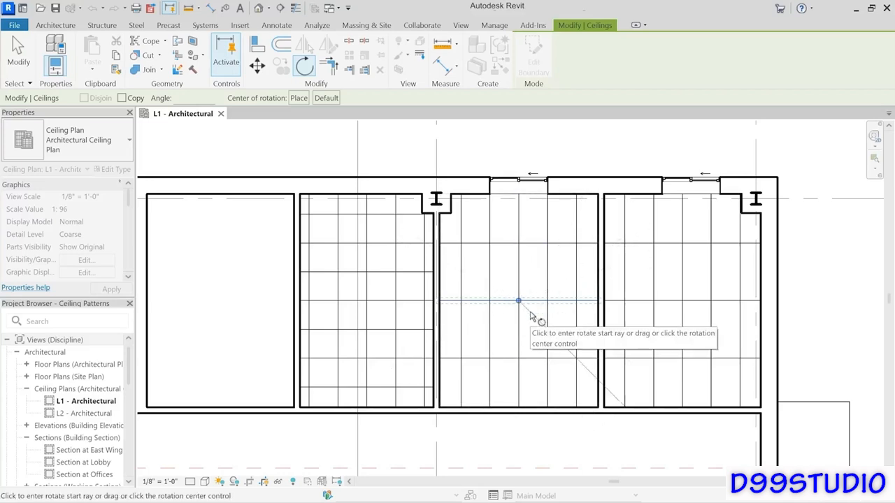
{"action": "left_click", "coordinate": [181, 99]}
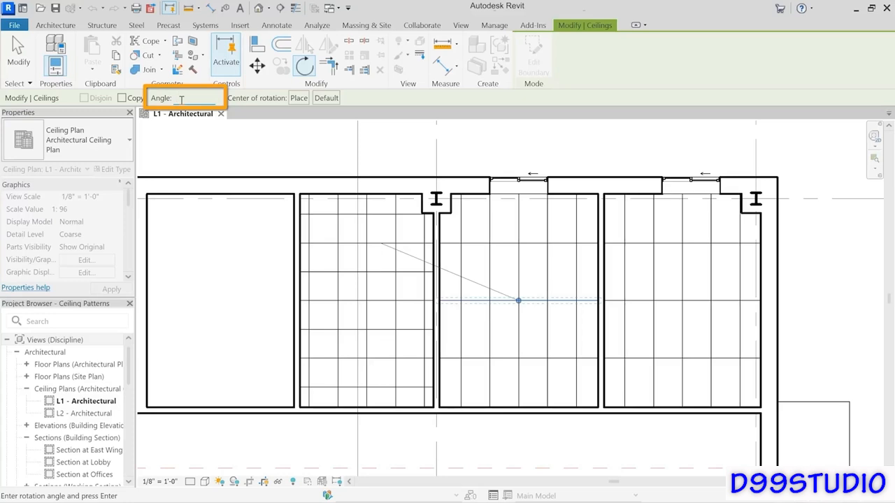
{"action": "type", "text": "90"}
{"action": "key", "text": "Return"}
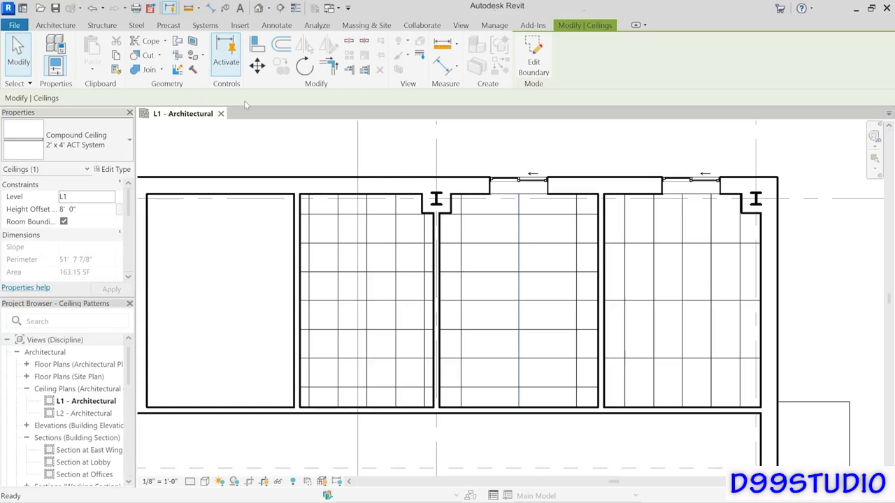
{"action": "key", "text": "Escape"}
Step: Nudge the east end room's ceiling grid in small increments right, left and up, and in large increments right and down
{"action": "left_click", "coordinate": [628, 317]}
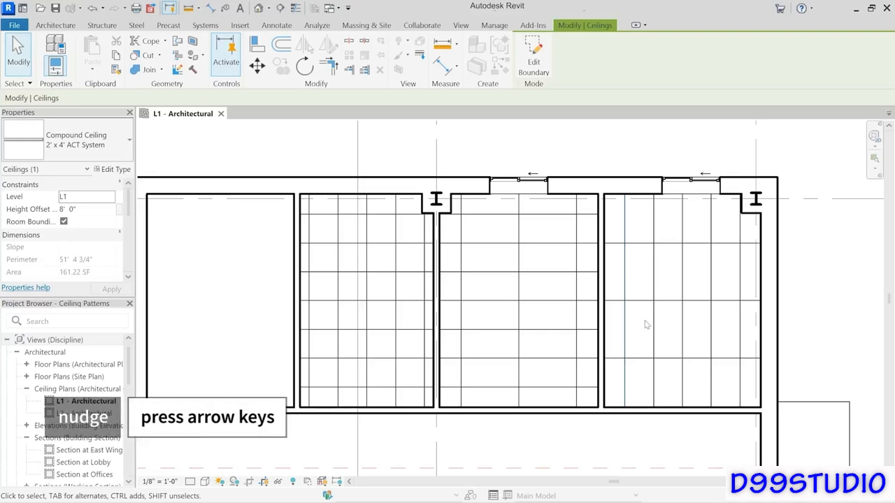
{"action": "key", "text": "Right"}
{"action": "key", "text": "Right"}
{"action": "key", "text": "Right"}
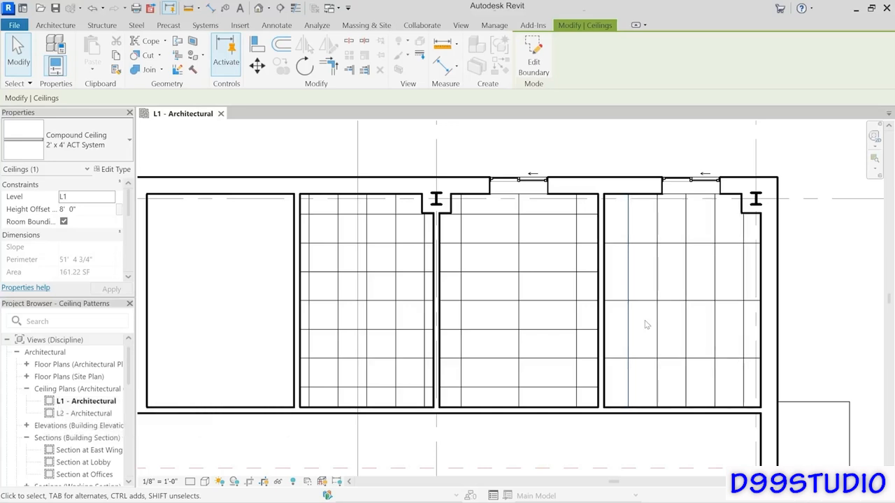
{"action": "key", "text": "Left"}
{"action": "key", "text": "Left"}
{"action": "key", "text": "Up"}
{"action": "key", "text": "Up"}
{"action": "key", "text": "Up"}
{"action": "key", "text": "Up"}
{"action": "key", "text": "Up"}
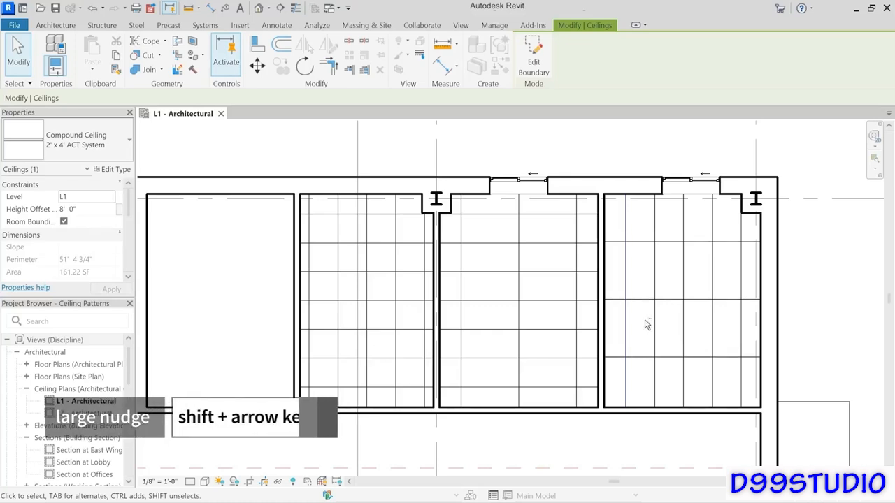
{"action": "key", "text": "shift+Left"}
{"action": "key", "text": "shift+Down"}
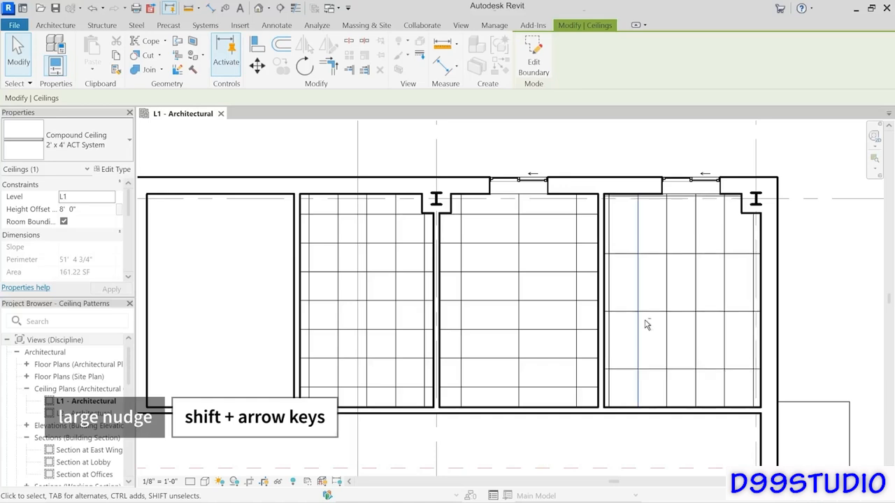
Step: Nudge the east end room's ceiling grid up by one large increment and move a grid intersection down onto the room's south wall
{"action": "key", "text": "shift+Up"}
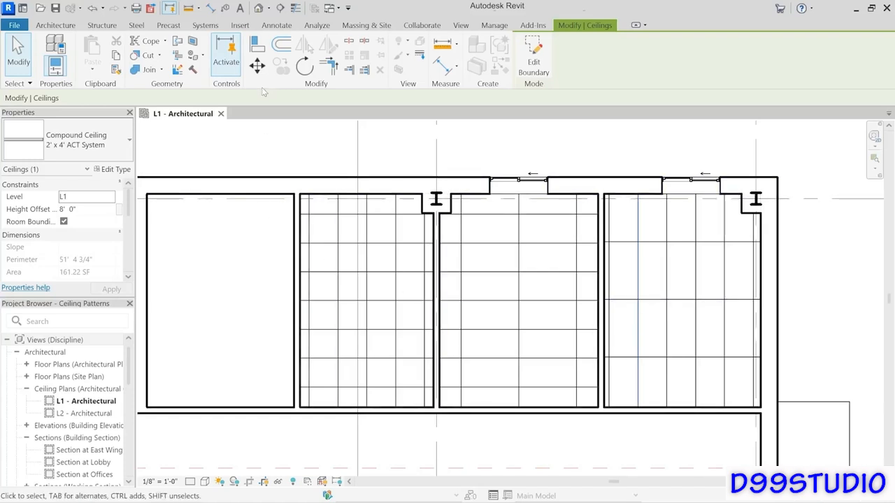
{"action": "left_click", "coordinate": [256, 67]}
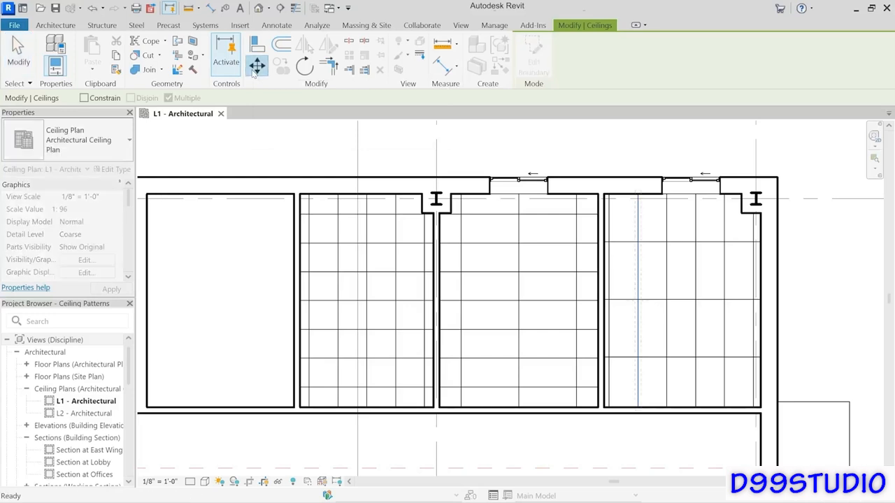
{"action": "left_click", "coordinate": [637, 358]}
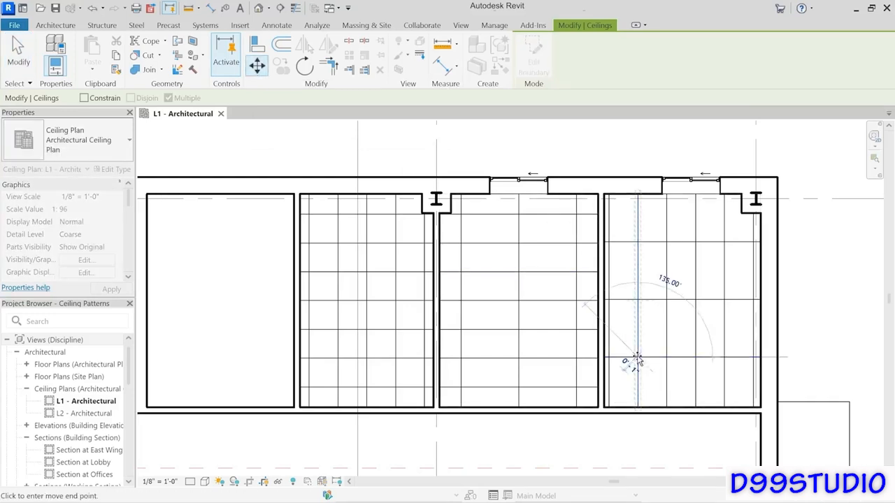
{"action": "left_click", "coordinate": [637, 408]}
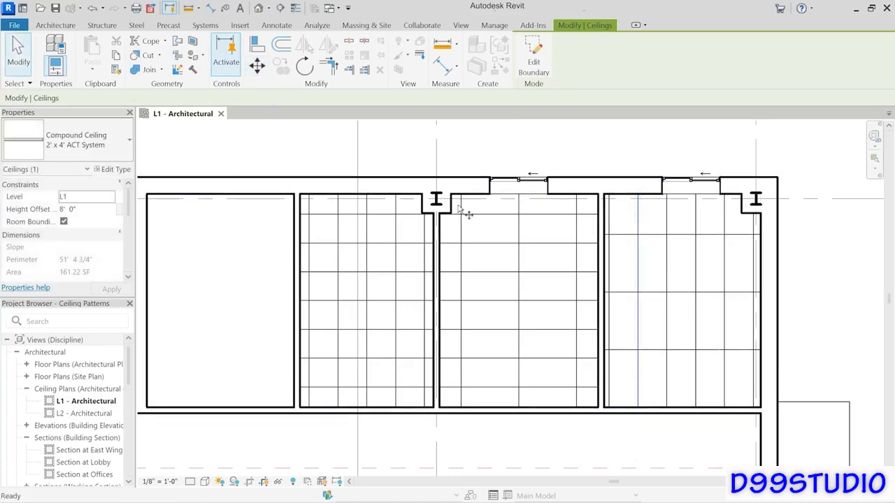
Step: Move the east end room's ceiling grid 1' to the east from a grid intersection
{"action": "left_click", "coordinate": [639, 359]}
{"action": "key", "text": "m"}
{"action": "key", "text": "v"}
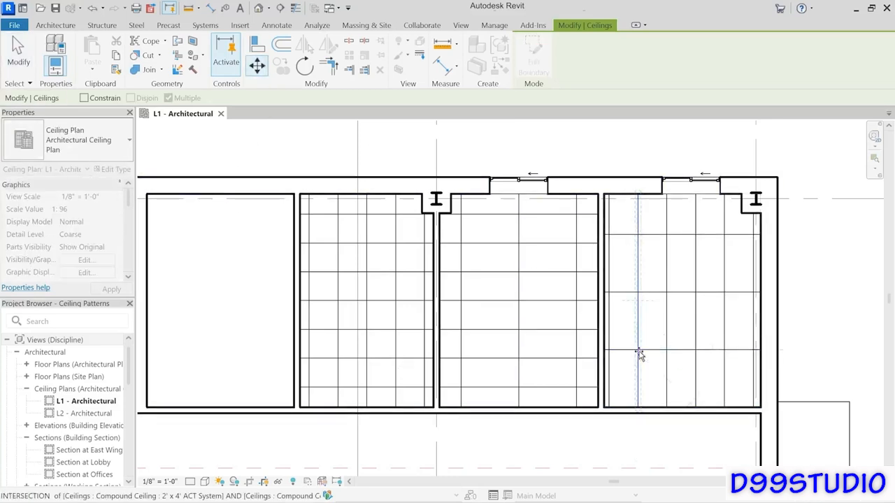
{"action": "left_click", "coordinate": [682, 351]}
{"action": "type", "text": "1"}
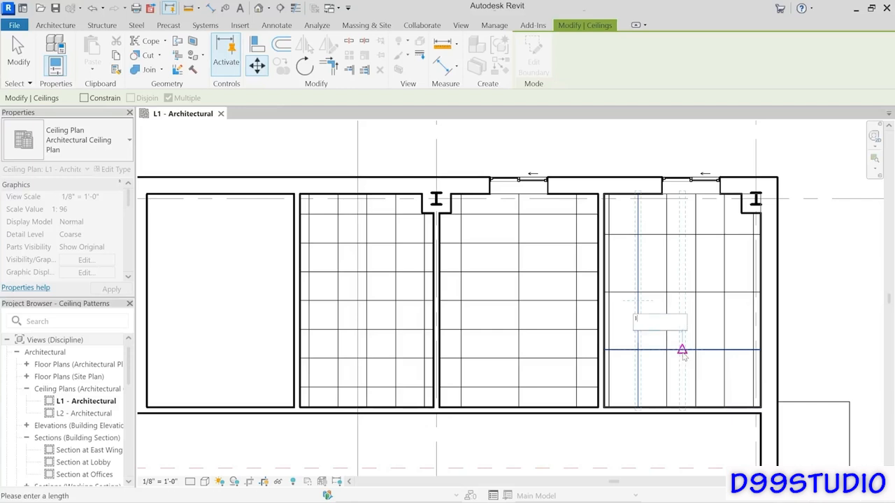
{"action": "key", "text": "Return"}
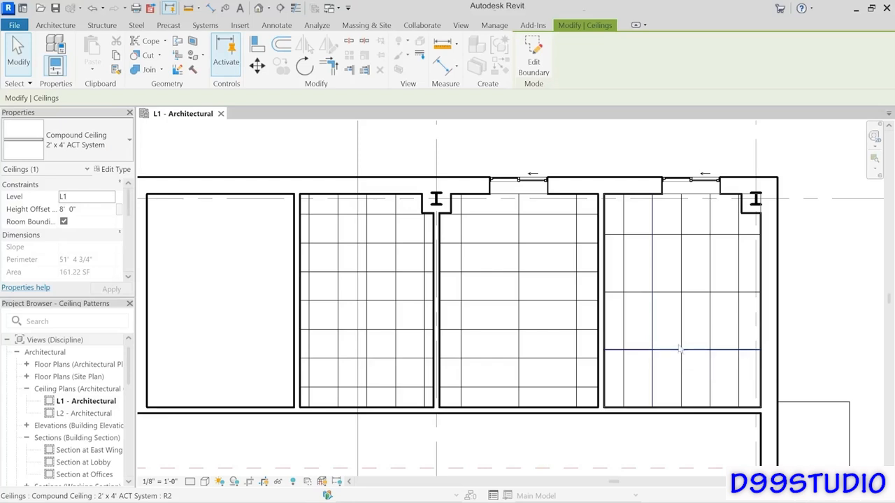
Step: Align the westernmost vertical grid line of the east end room's ceiling to the face of its west partition
{"action": "left_click", "coordinate": [256, 46]}
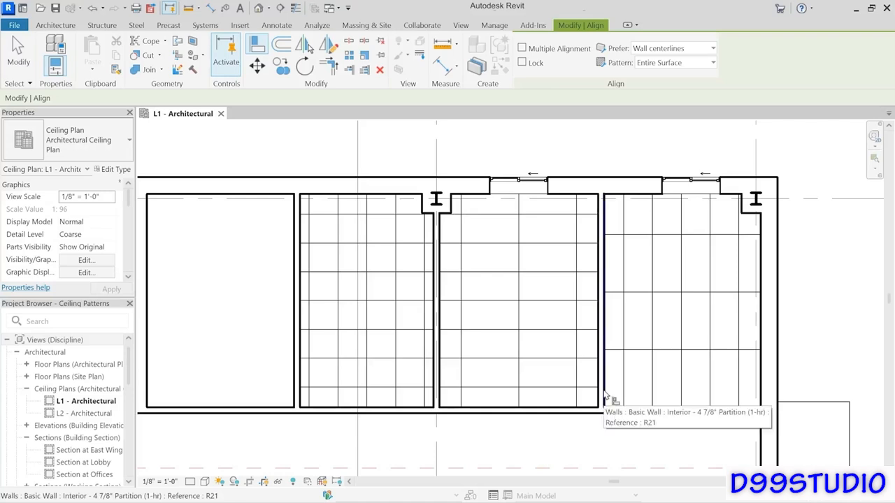
{"action": "left_click", "coordinate": [605, 395]}
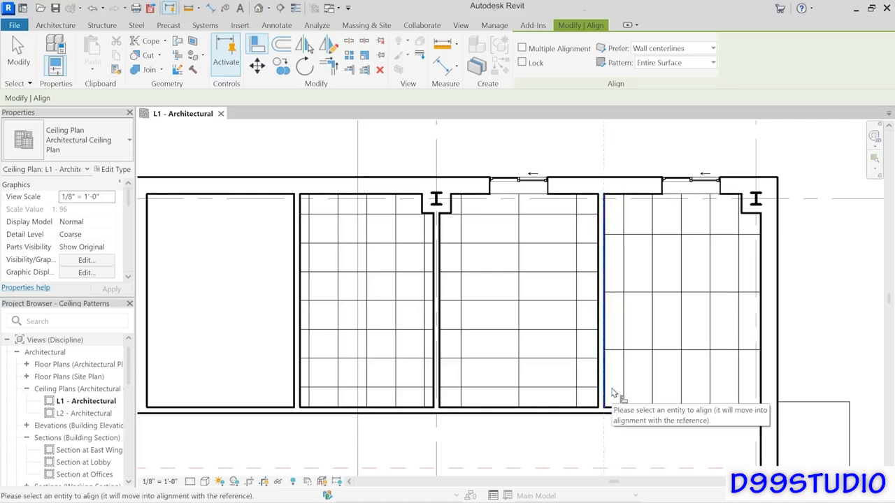
{"action": "left_click", "coordinate": [624, 394]}
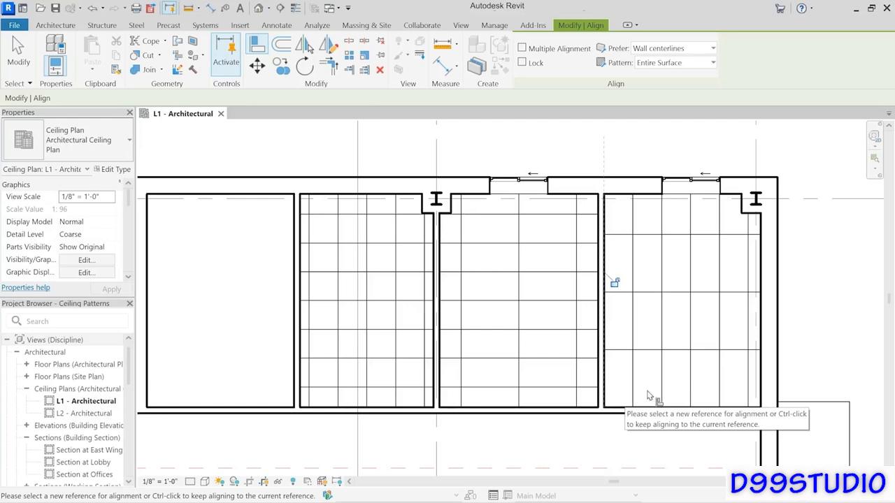
{"action": "key", "text": "Escape"}
{"action": "key", "text": "Escape"}
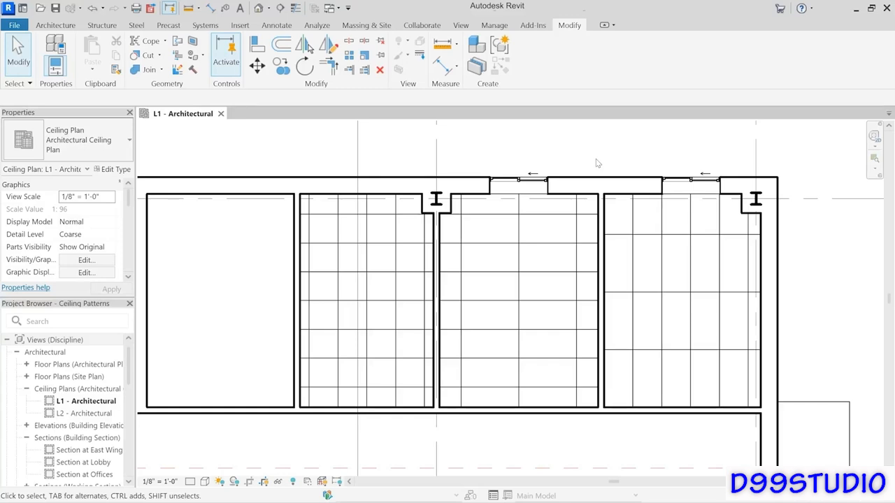
Step: Start placing a component and choose the Troffer Light - 2x4 Parabolic type 2'x4'(4 Lamp) - 120V by searching for "light"
{"action": "scroll", "coordinate": [395, 325], "scroll_direction": "down", "scroll_amount": 2}
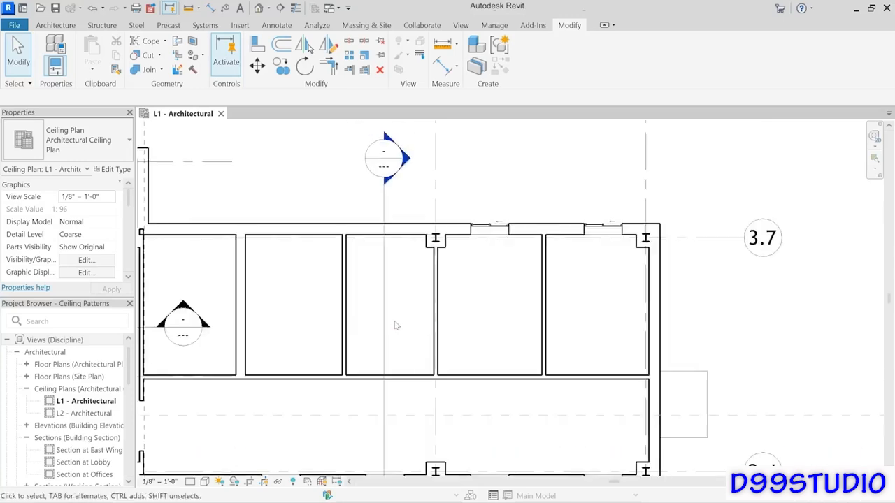
{"action": "middle_click_drag", "start_coordinate": [395, 325], "coordinate": [815, 284]}
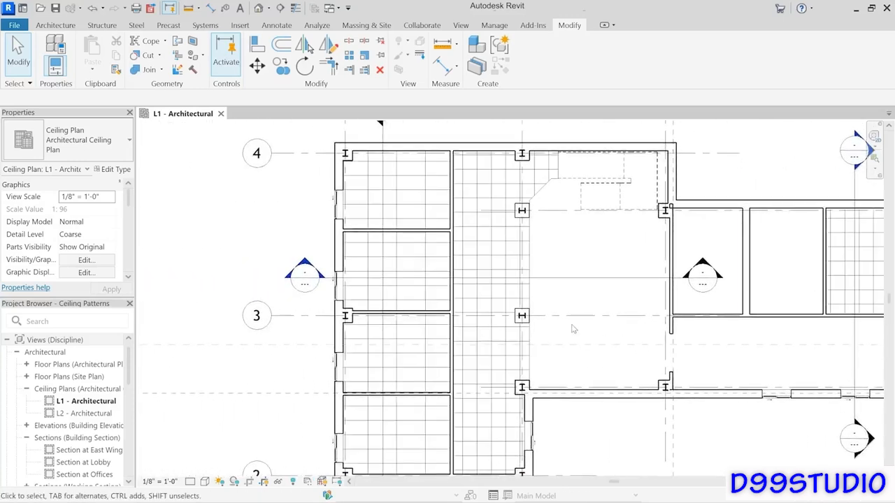
{"action": "middle_click_drag", "start_coordinate": [572, 328], "coordinate": [551, 309]}
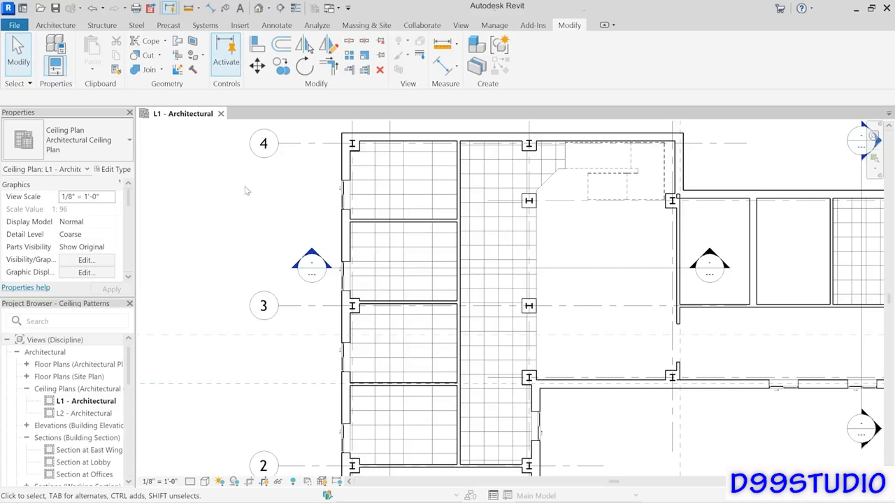
{"action": "left_click", "coordinate": [57, 26]}
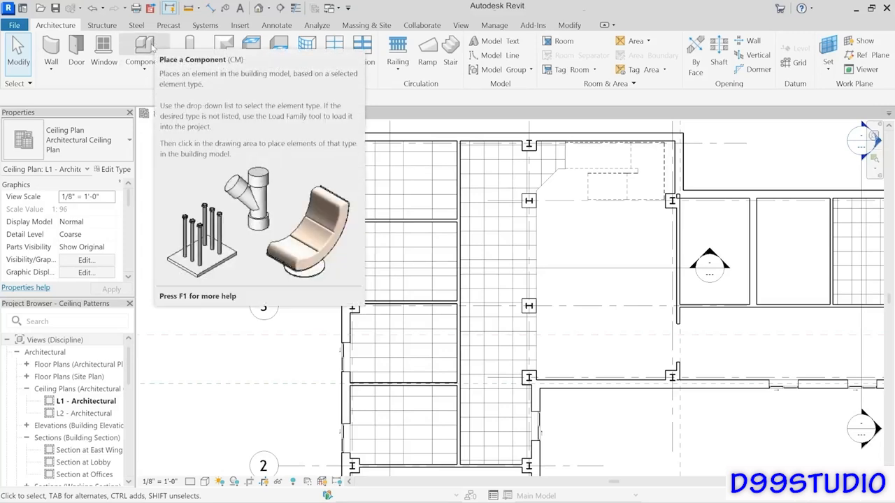
{"action": "key", "text": "c"}
{"action": "key", "text": "m"}
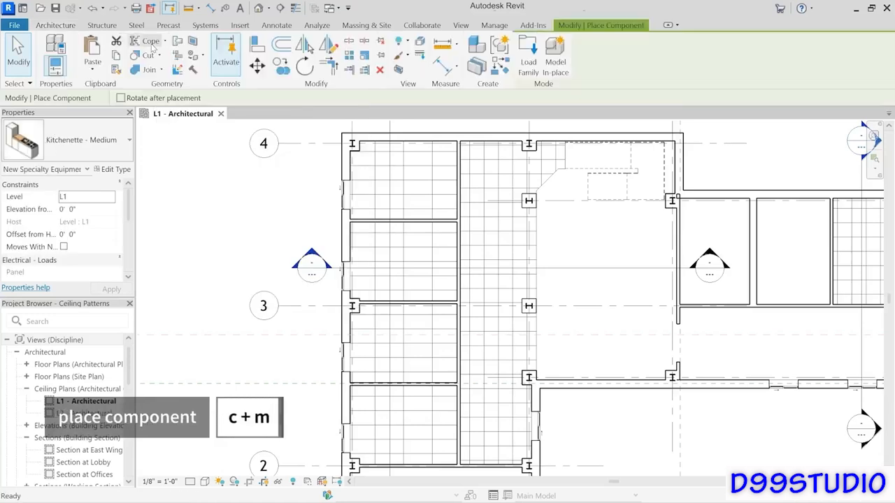
{"action": "left_click", "coordinate": [114, 144]}
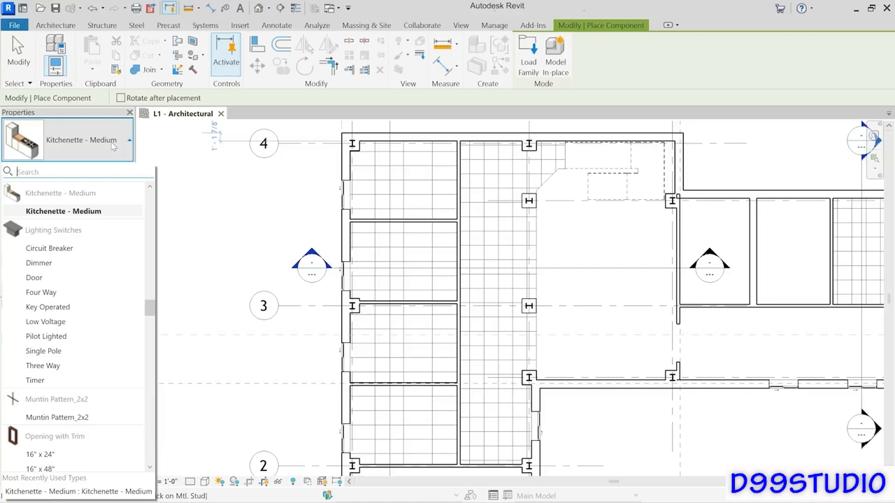
{"action": "type", "text": "light"}
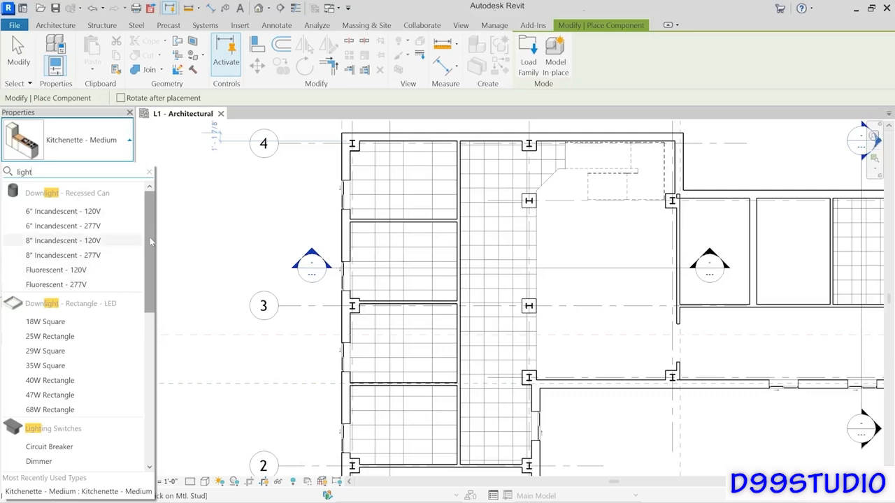
{"action": "left_click_drag", "start_coordinate": [150, 241], "coordinate": [157, 411]}
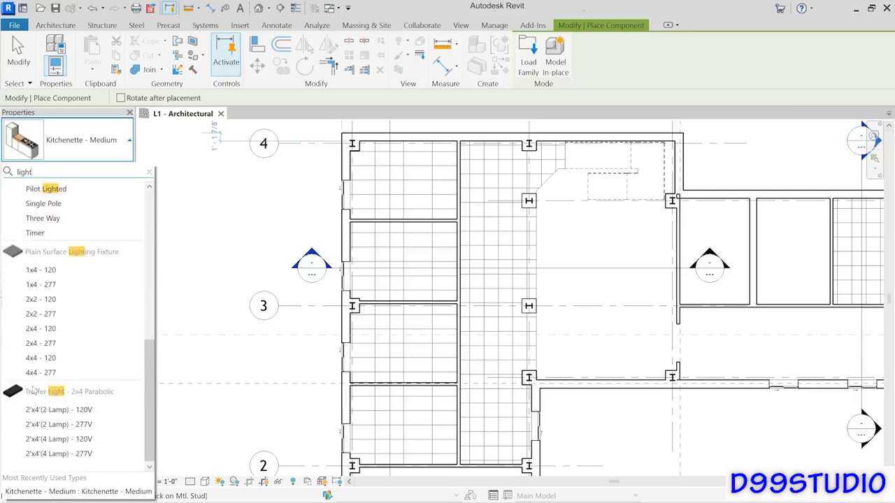
{"action": "mouse_move", "coordinate": [39, 397]}
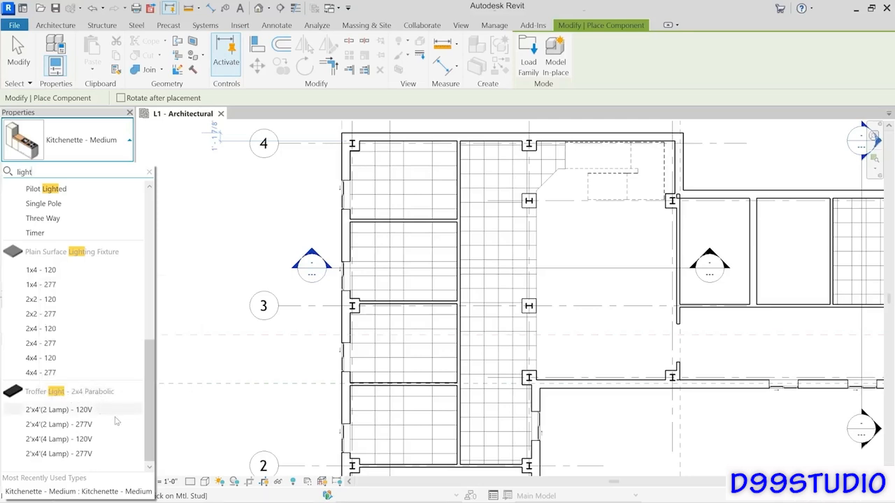
{"action": "mouse_move", "coordinate": [110, 414]}
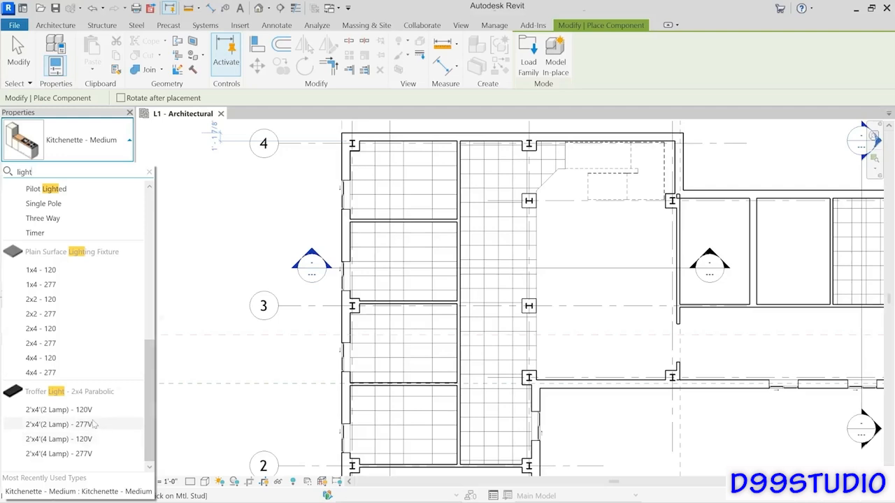
{"action": "left_click", "coordinate": [46, 439]}
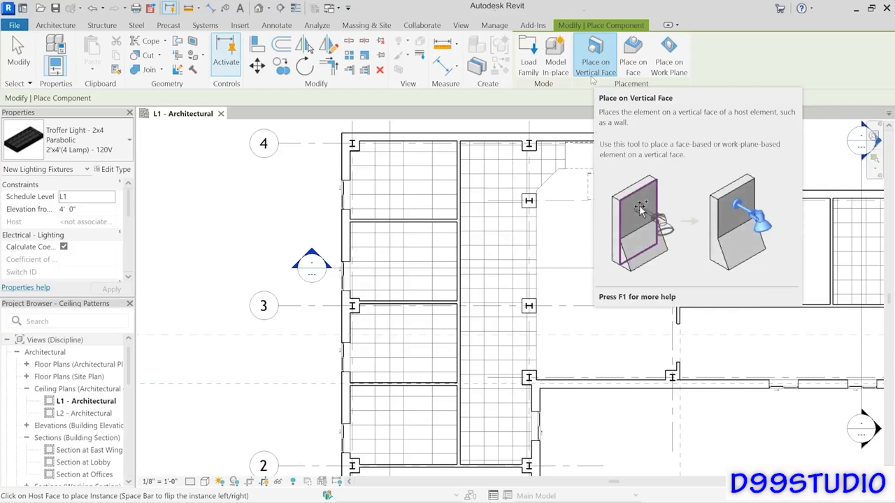
Step: Place one troffer light on the ceiling face of the northwest corner room, using face-based placement
{"action": "left_click", "coordinate": [629, 69]}
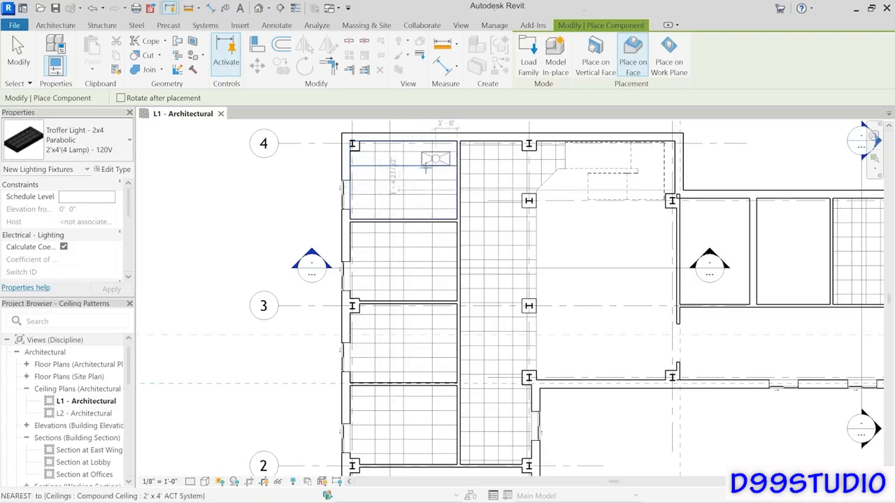
{"action": "left_click", "coordinate": [425, 168]}
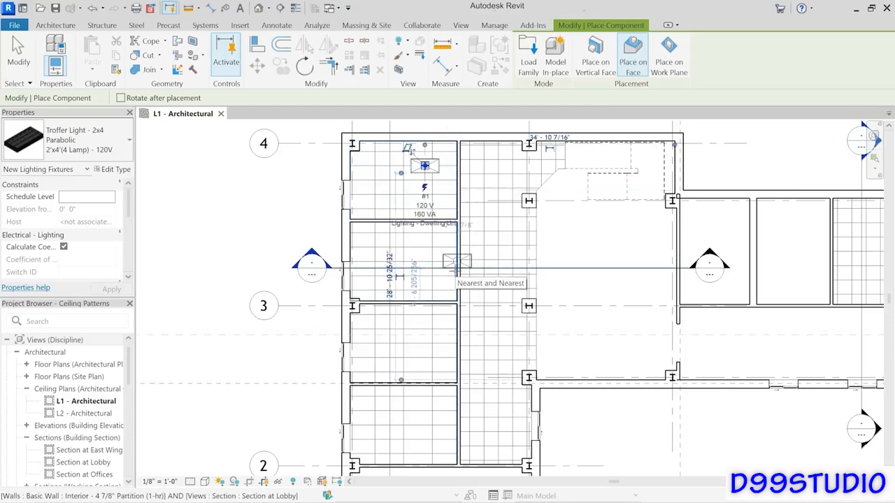
{"action": "key", "text": "Escape"}
{"action": "key", "text": "Escape"}
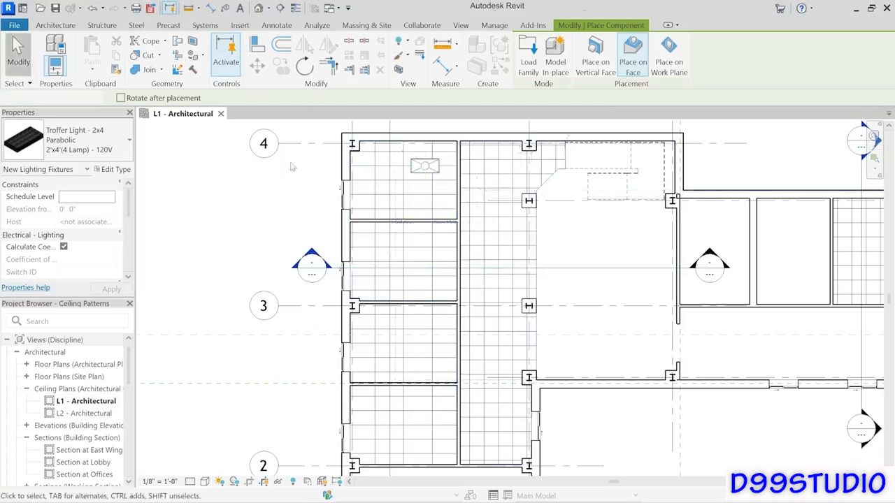
Step: Align the troffer light's west and north edges to the first vertical and first horizontal ceiling grid lines in the northwest room
{"action": "scroll", "coordinate": [397, 151], "scroll_direction": "up", "scroll_amount": 4}
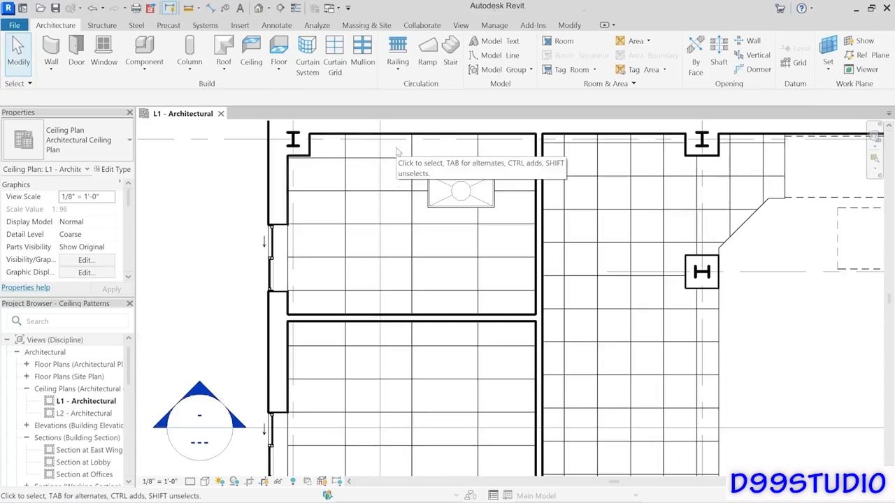
{"action": "key", "text": "a"}
{"action": "key", "text": "l"}
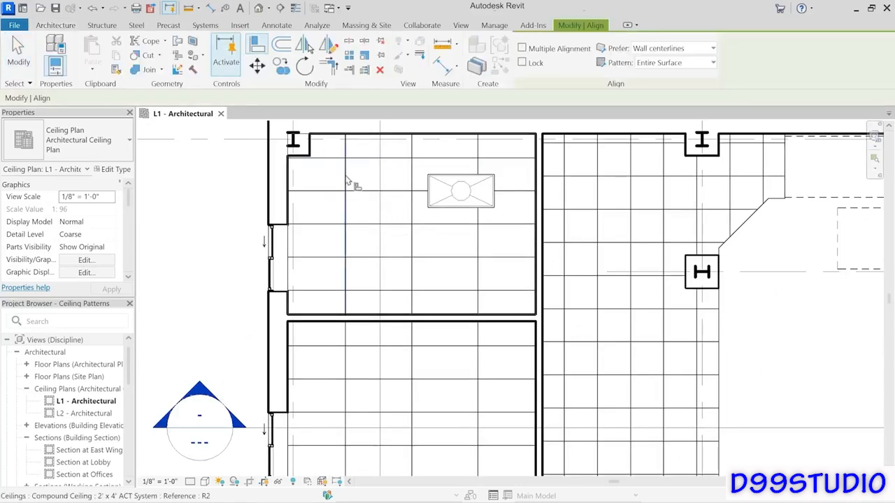
{"action": "left_click", "coordinate": [346, 182]}
{"action": "left_click", "coordinate": [429, 202]}
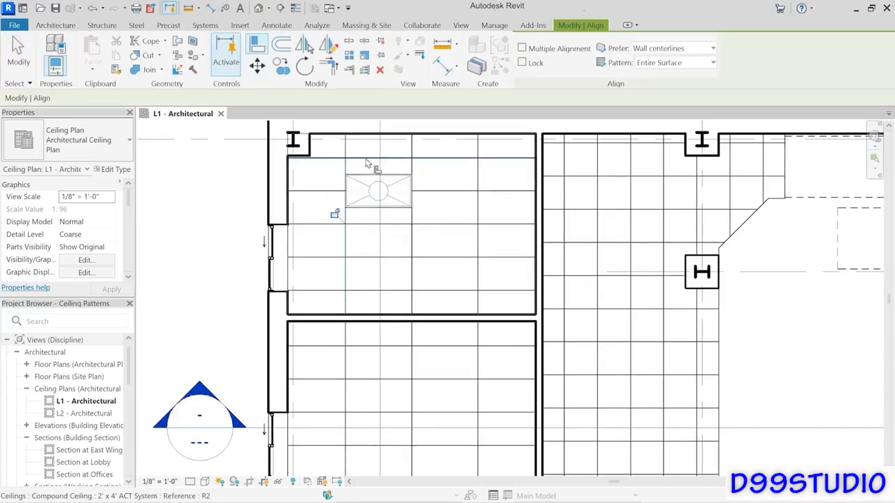
{"action": "left_click", "coordinate": [366, 159]}
{"action": "left_click", "coordinate": [366, 175]}
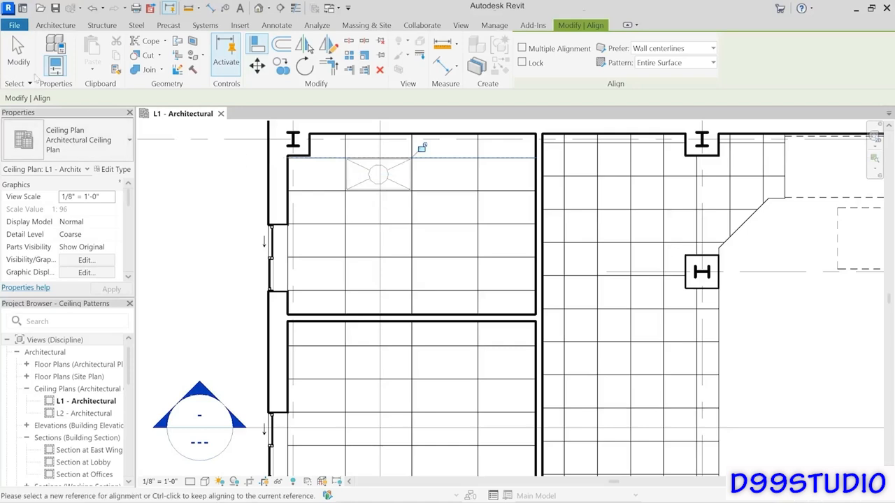
{"action": "key", "text": "Escape"}
{"action": "key", "text": "Escape"}
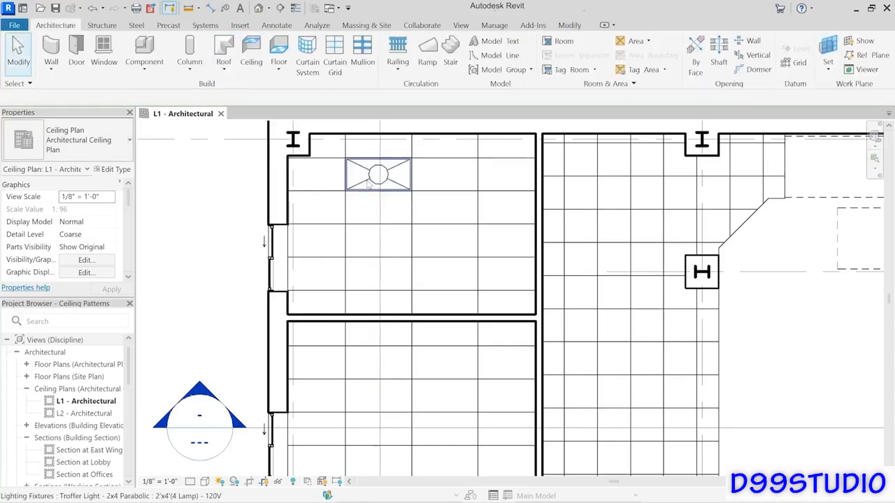
Step: Copy the troffer light to three more grid tiles, two tiles east and two rows south, for a two-by-two layout
{"action": "left_click", "coordinate": [369, 183]}
{"action": "key", "text": "c"}
{"action": "key", "text": "o"}
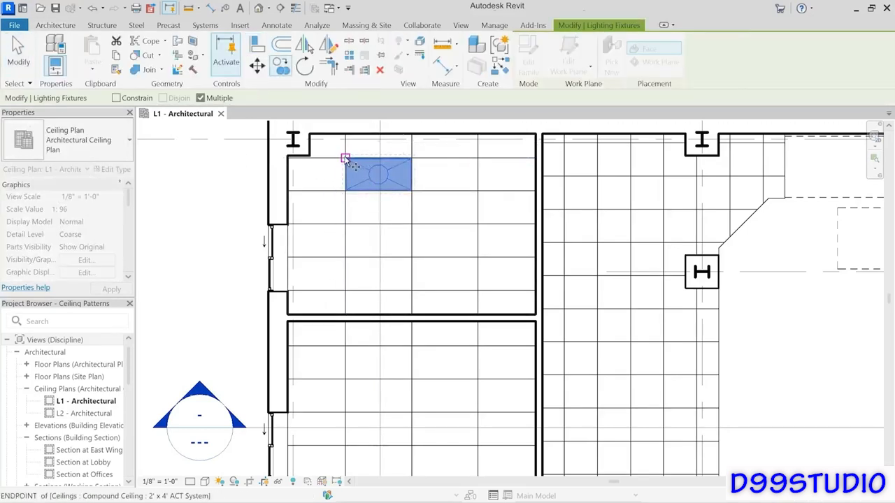
{"action": "left_click", "coordinate": [345, 159]}
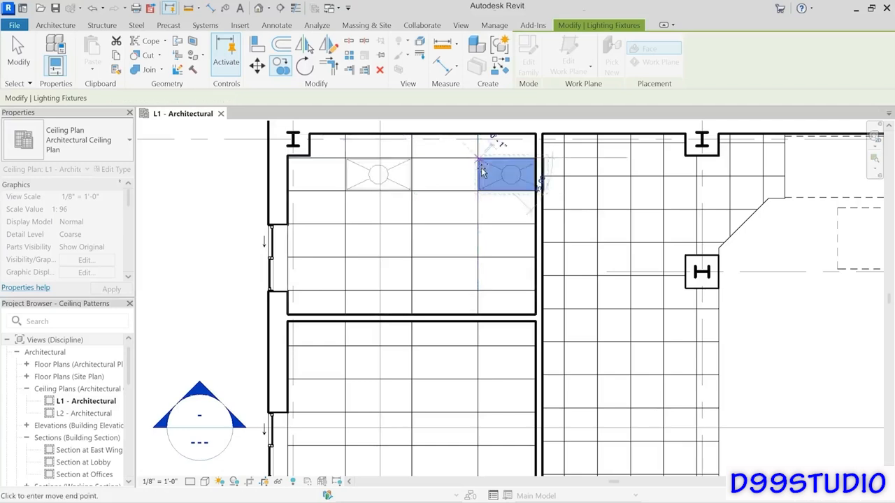
{"action": "left_click", "coordinate": [481, 173]}
{"action": "left_click", "coordinate": [479, 224]}
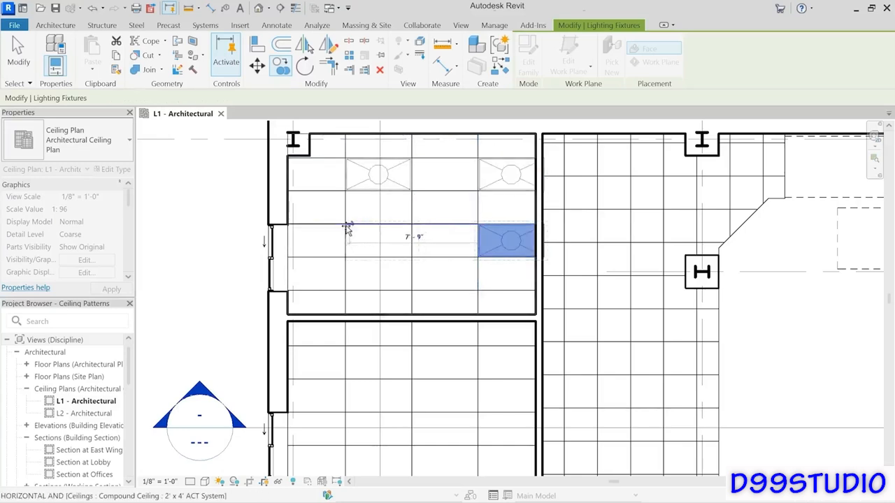
{"action": "left_click", "coordinate": [346, 225]}
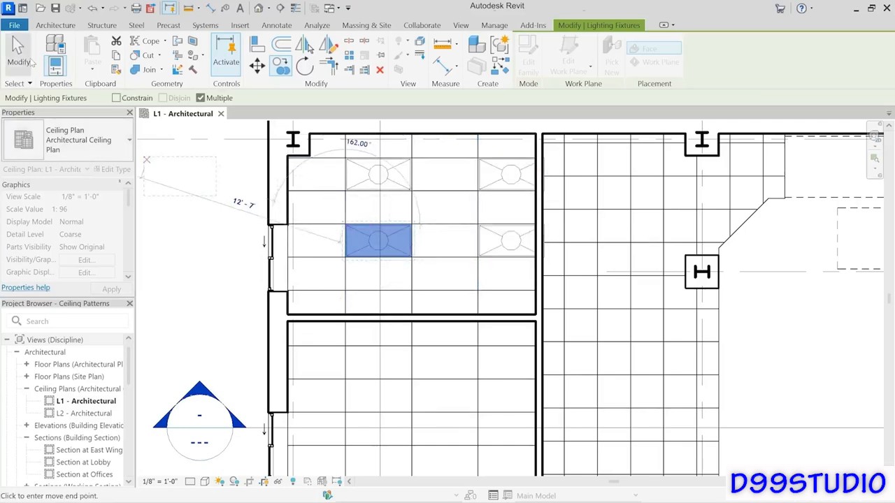
{"action": "left_click", "coordinate": [30, 62]}
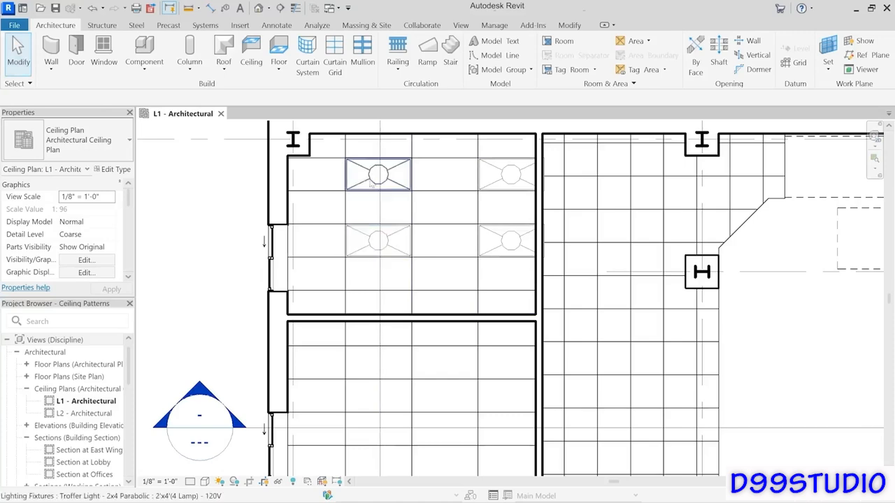
Step: Copy the northwest room's four troffer lights into each of the three rooms directly south, snapping to the matching ceiling grid lines
{"action": "left_click_drag", "start_coordinate": [337, 151], "coordinate": [560, 274]}
{"action": "scroll", "coordinate": [482, 258], "scroll_direction": "down", "scroll_amount": 4}
{"action": "middle_click_drag", "start_coordinate": [503, 308], "coordinate": [433, 217]}
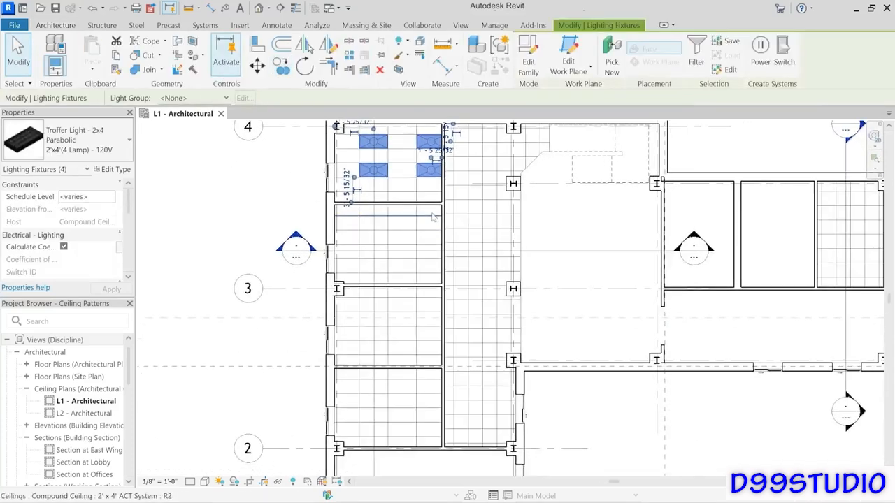
{"action": "left_click", "coordinate": [281, 65]}
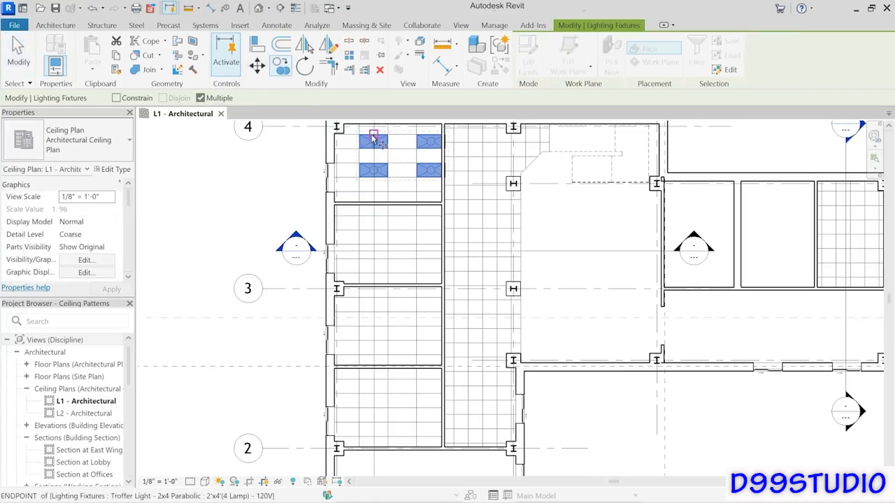
{"action": "left_click", "coordinate": [372, 138]}
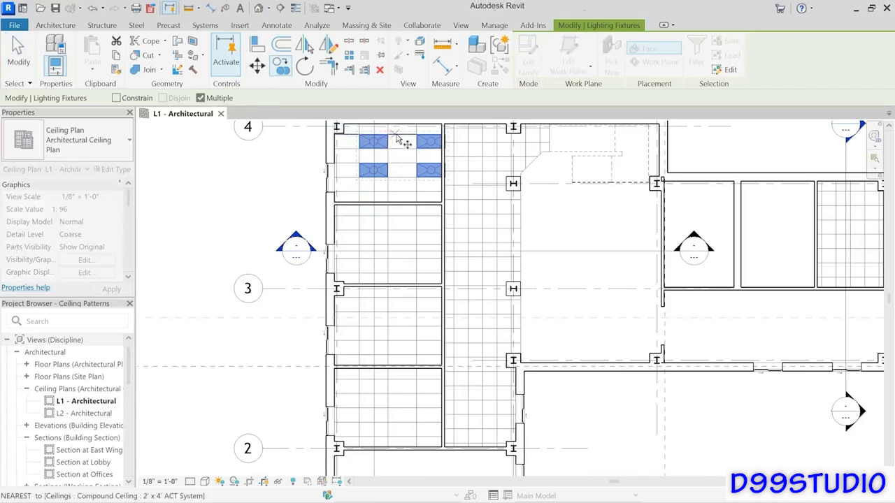
{"action": "left_click", "coordinate": [396, 216]}
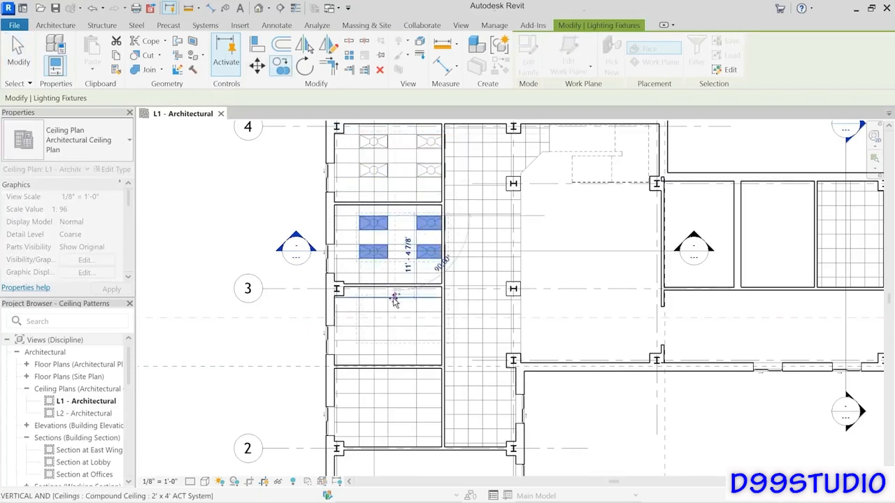
{"action": "left_click", "coordinate": [395, 297]}
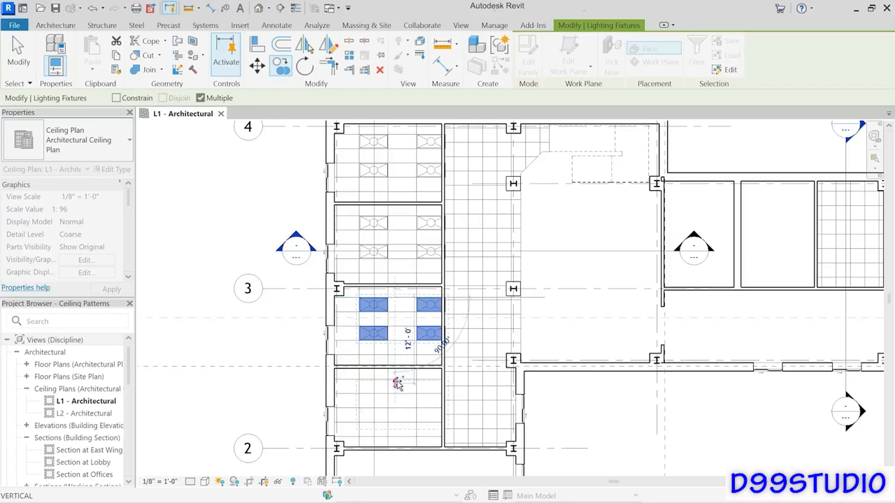
{"action": "left_click", "coordinate": [397, 380]}
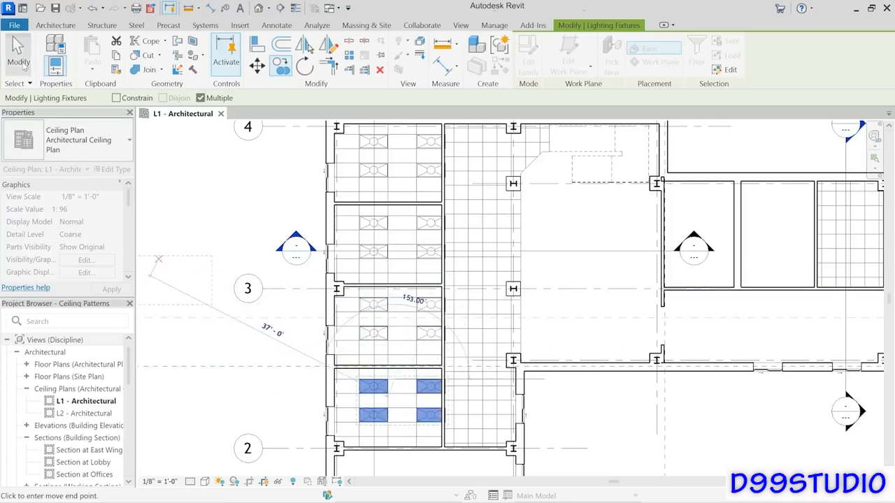
{"action": "left_click", "coordinate": [19, 56]}
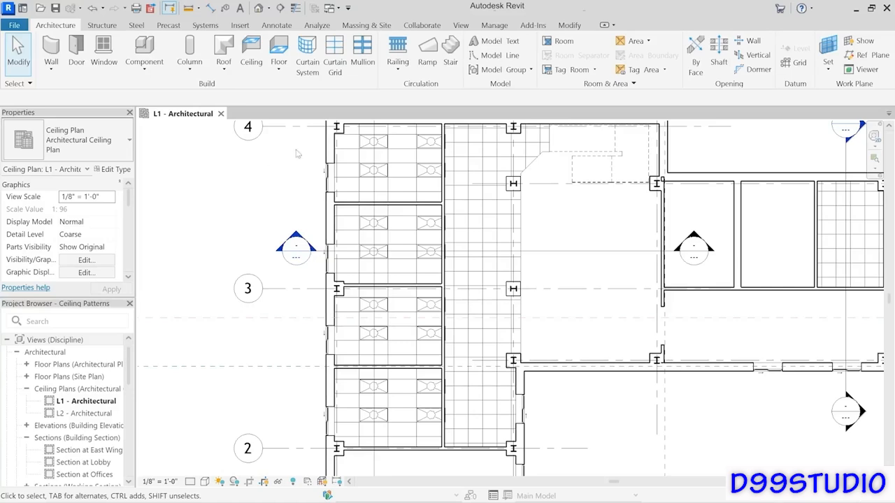
Step: Try to nudge the northwest room's ceiling grid west by a vertical grid line, and undo the nudge
{"action": "middle_click_drag", "start_coordinate": [403, 180], "coordinate": [389, 250]}
{"action": "scroll", "coordinate": [367, 248], "scroll_direction": "up", "scroll_amount": 2}
{"action": "scroll", "coordinate": [367, 248], "scroll_direction": "up", "scroll_amount": 2}
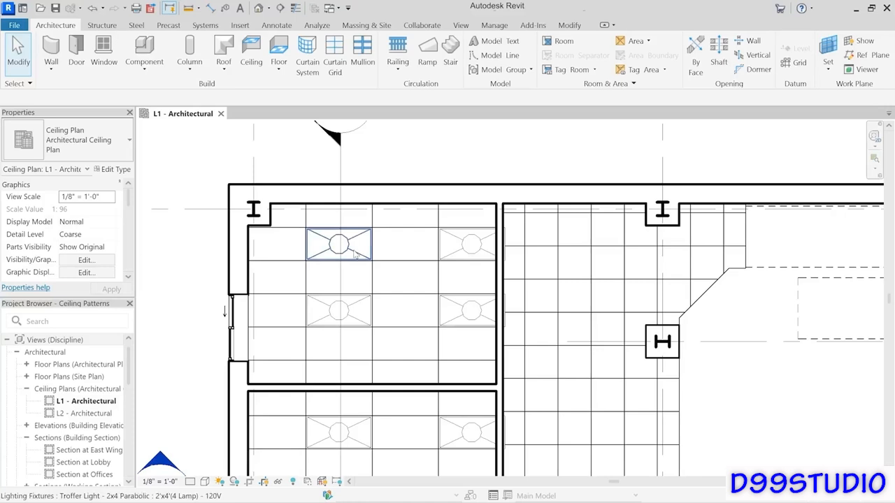
{"action": "left_click", "coordinate": [305, 282]}
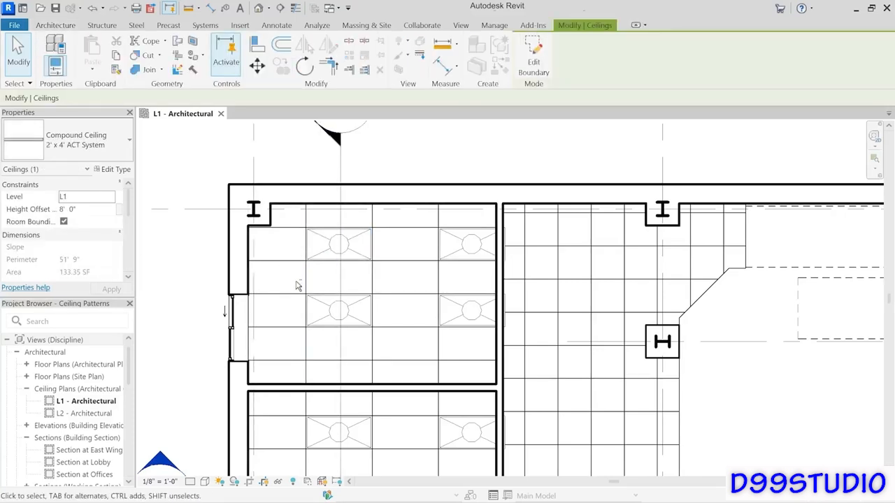
{"action": "key", "text": "Left"}
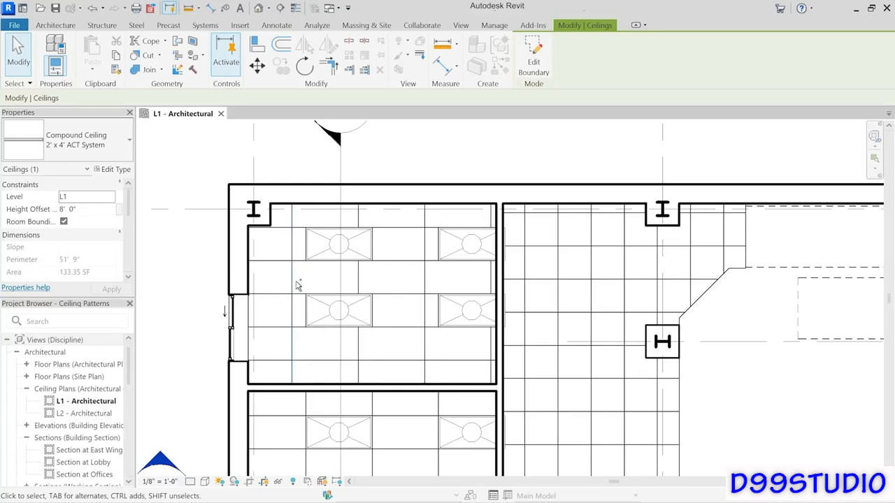
{"action": "key", "text": "ctrl+z"}
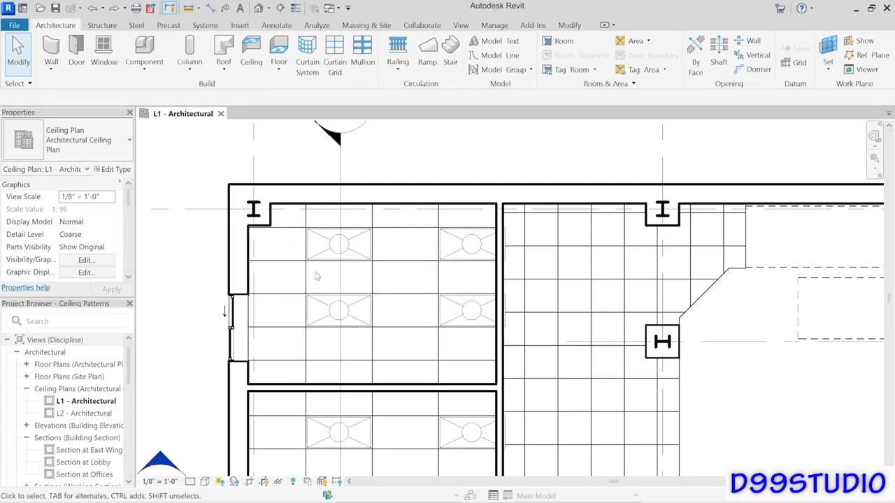
Step: Move the northwest room's vertical ceiling grid line together with its four troffer lights 2' west
{"action": "left_click", "coordinate": [304, 270]}
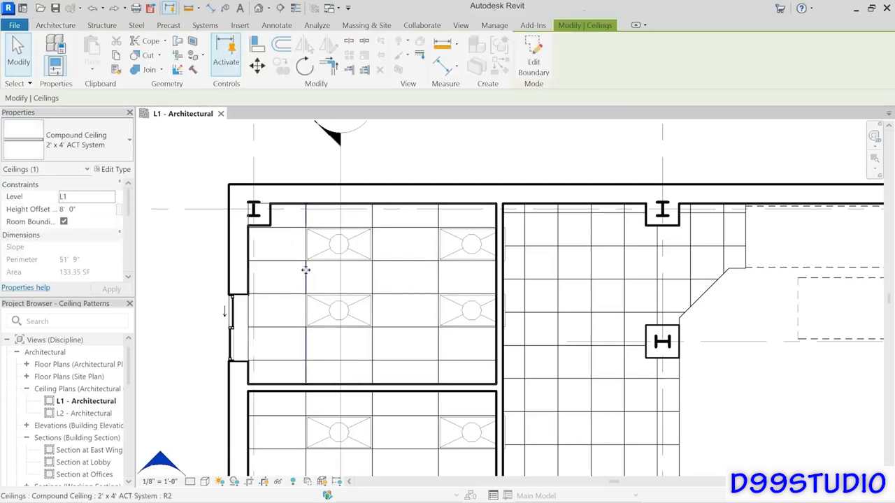
{"action": "left_click", "coordinate": [330, 244], "text": "ctrl"}
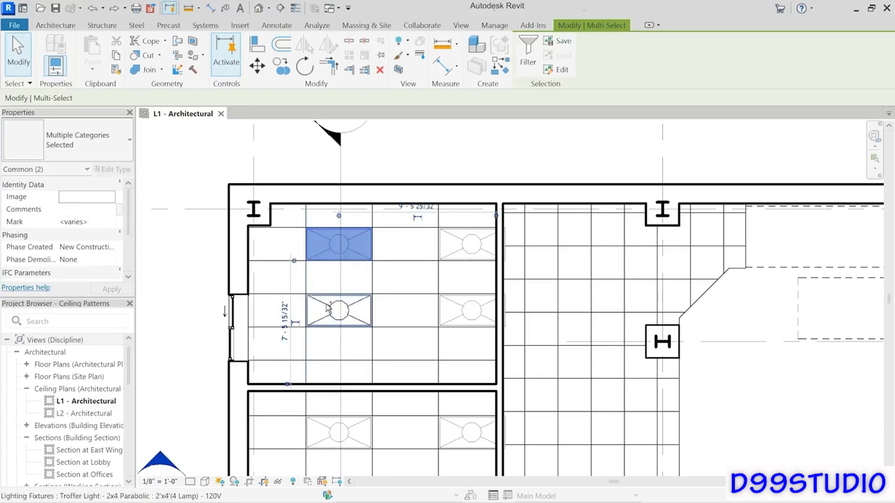
{"action": "left_click", "coordinate": [325, 311], "text": "ctrl"}
{"action": "left_click", "coordinate": [459, 308], "text": "ctrl"}
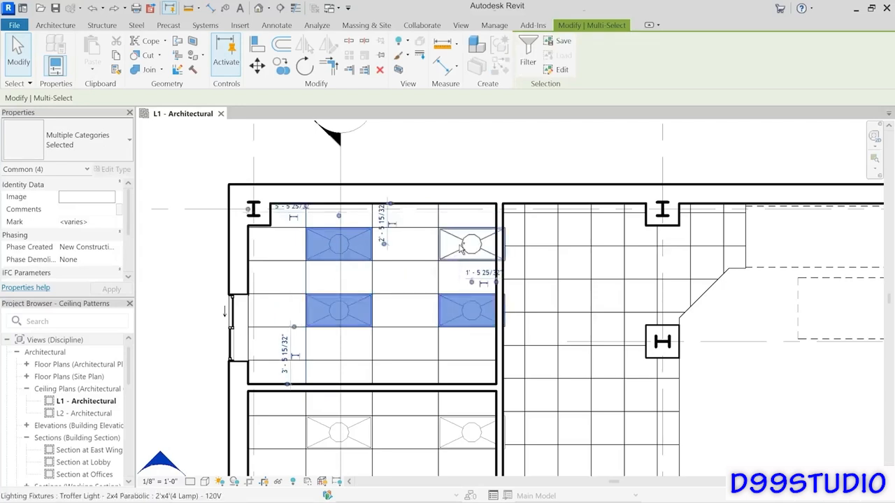
{"action": "left_click", "coordinate": [463, 246], "text": "ctrl"}
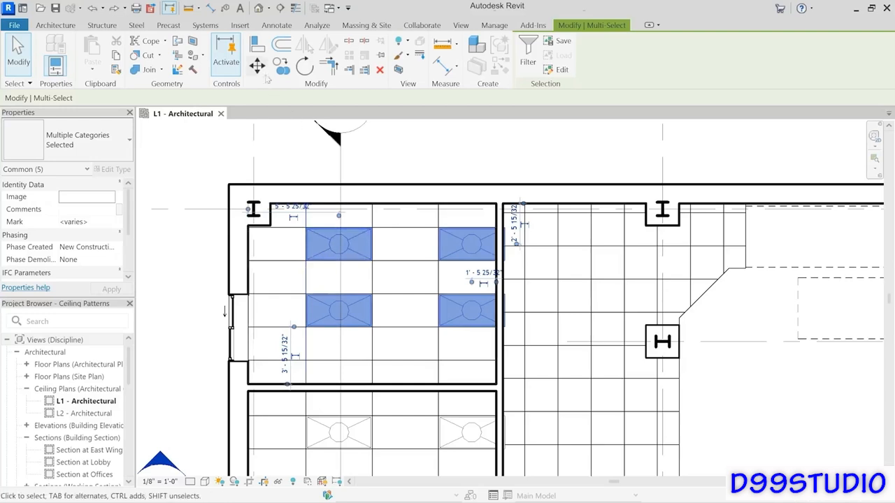
{"action": "left_click", "coordinate": [259, 66]}
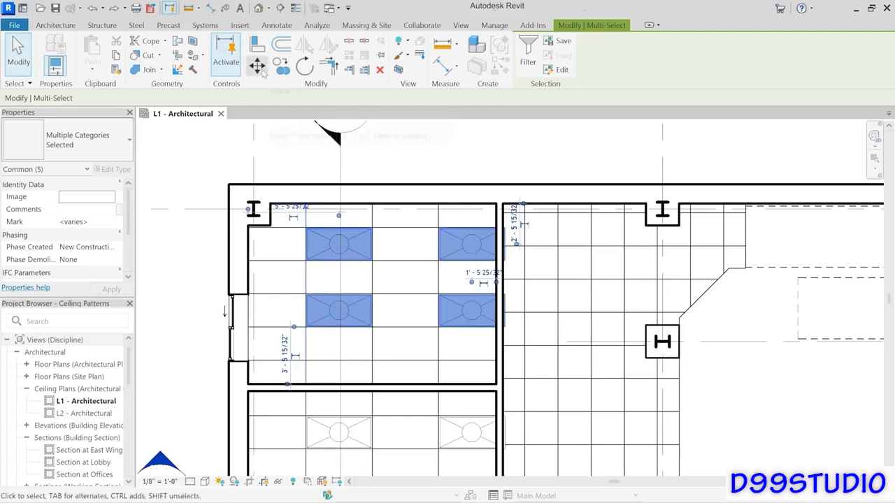
{"action": "left_click", "coordinate": [438, 160]}
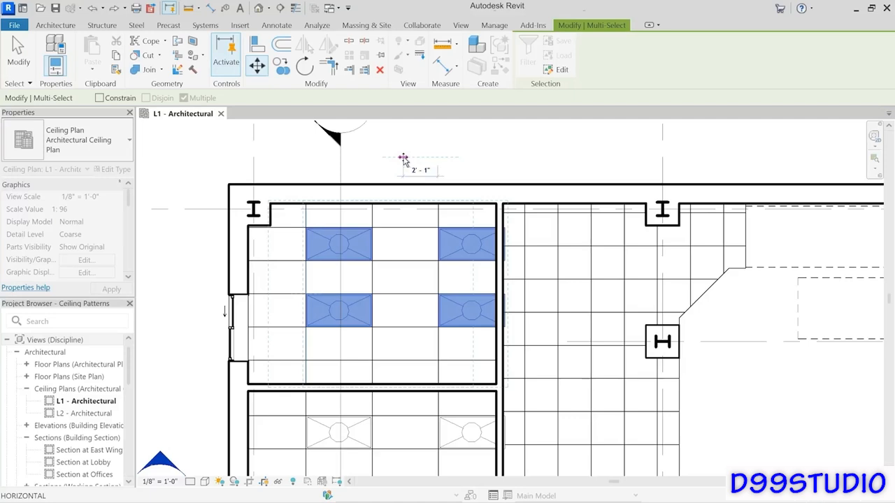
{"action": "type", "text": "2"}
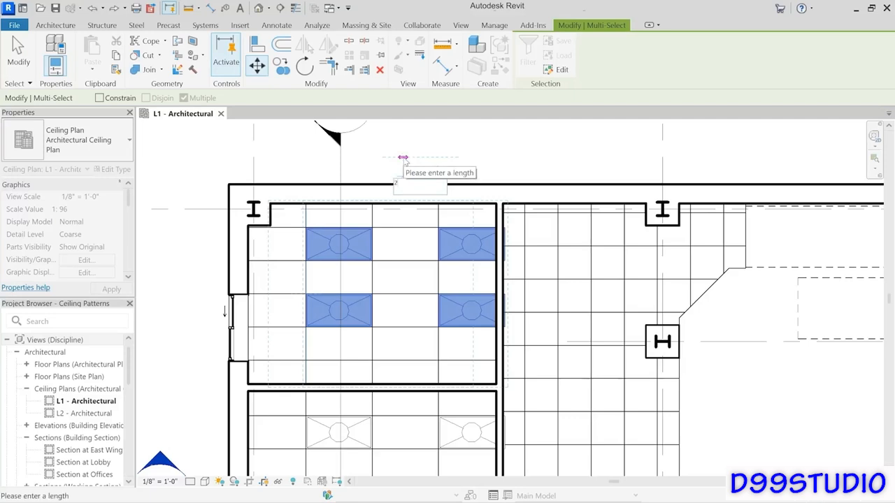
{"action": "key", "text": "Return"}
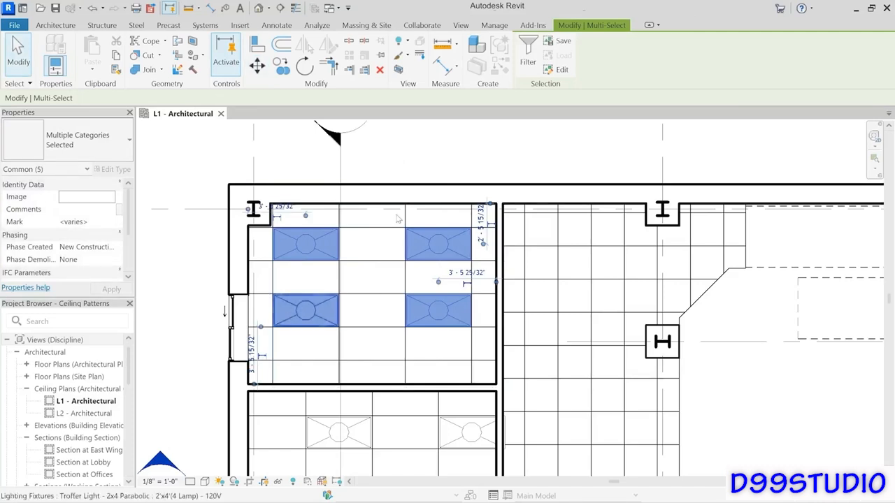
Step: Move the same grid line and four troffer lights in the northwest room 1' south
{"action": "left_click", "coordinate": [257, 64]}
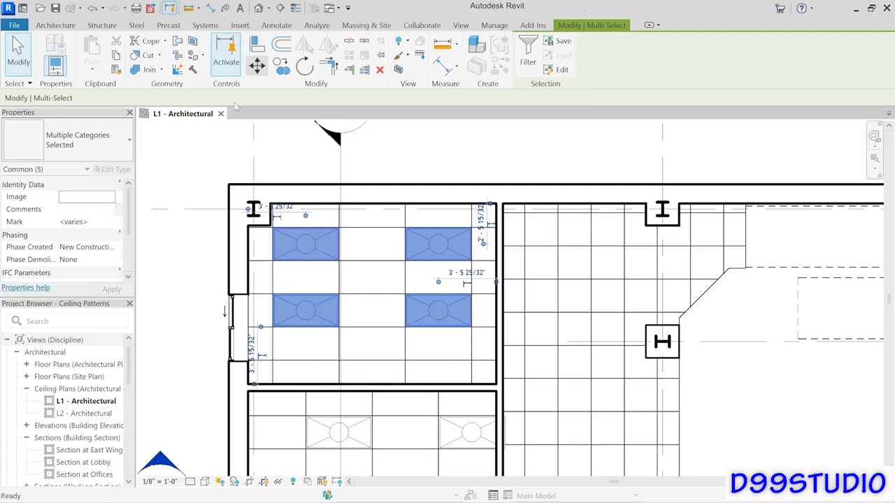
{"action": "left_click", "coordinate": [190, 143]}
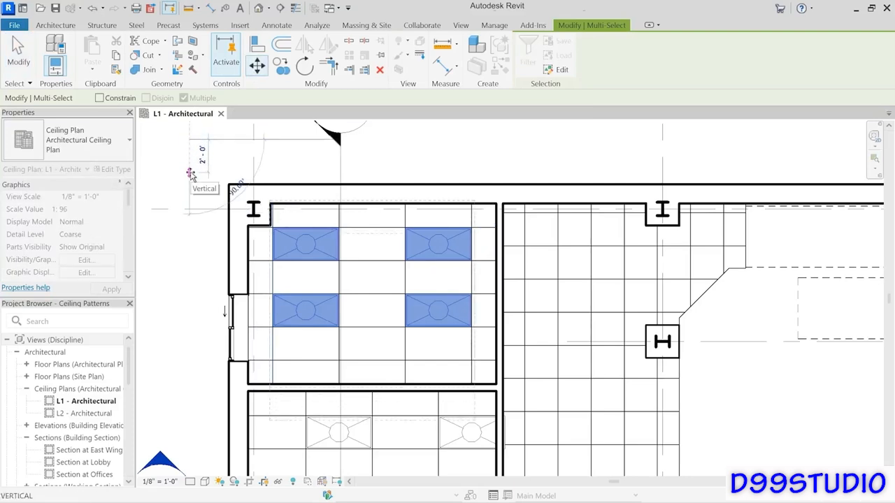
{"action": "type", "text": "1"}
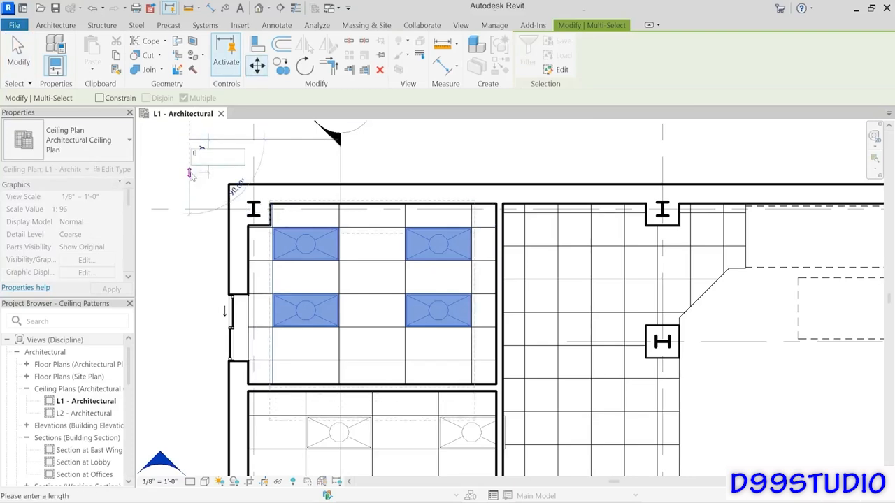
{"action": "key", "text": "Return"}
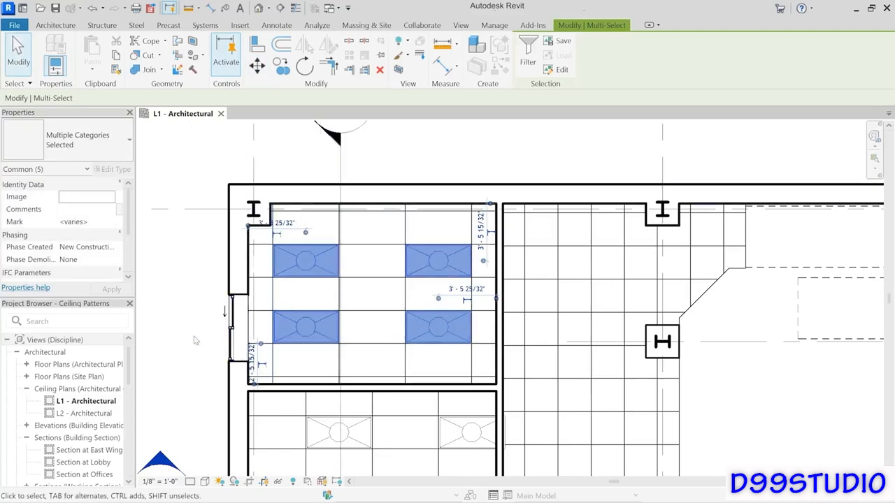
Step: Move the ceiling grids and twelve troffer lights of the three rooms further south together 2' west, and also shift them south
{"action": "scroll", "coordinate": [196, 341], "scroll_direction": "down", "scroll_amount": 3}
{"action": "scroll", "coordinate": [225, 281], "scroll_direction": "down", "scroll_amount": 5}
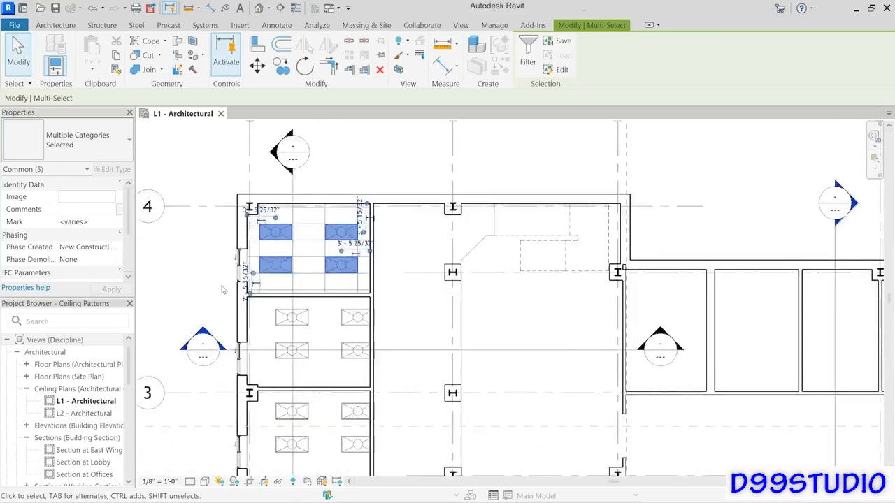
{"action": "middle_click_drag", "start_coordinate": [253, 326], "coordinate": [273, 230]}
{"action": "scroll", "coordinate": [273, 228], "scroll_direction": "up", "scroll_amount": 2}
{"action": "left_click_drag", "start_coordinate": [276, 194], "coordinate": [399, 446]}
{"action": "left_click", "coordinate": [292, 318], "text": "ctrl"}
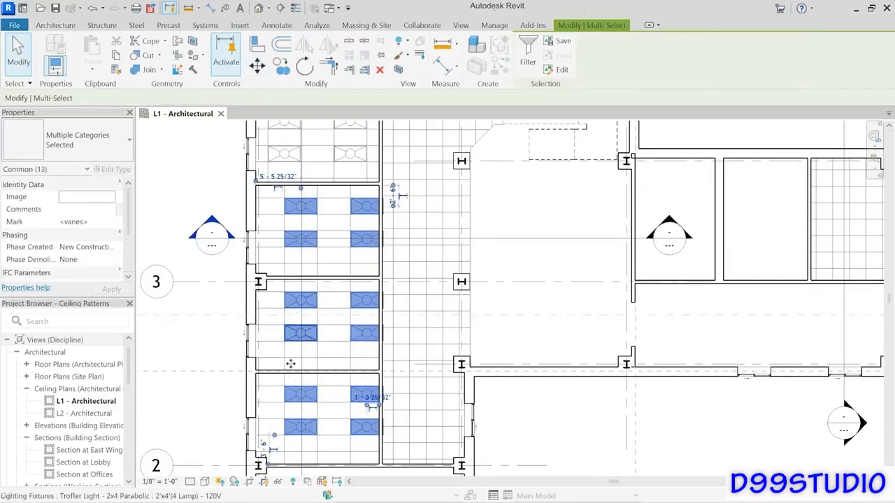
{"action": "left_click_drag", "start_coordinate": [238, 182], "coordinate": [188, 160]}
{"action": "key", "text": "m"}
{"action": "key", "text": "v"}
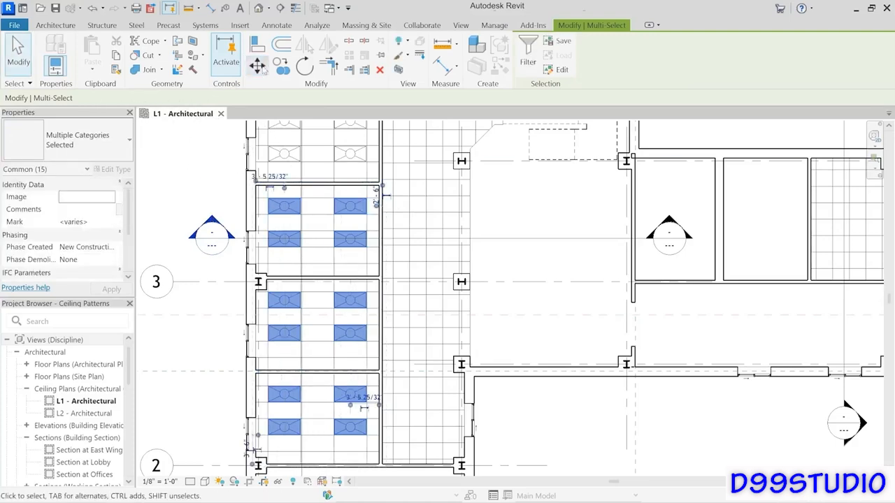
{"action": "left_click", "coordinate": [162, 181]}
{"action": "left_click", "coordinate": [161, 190]}
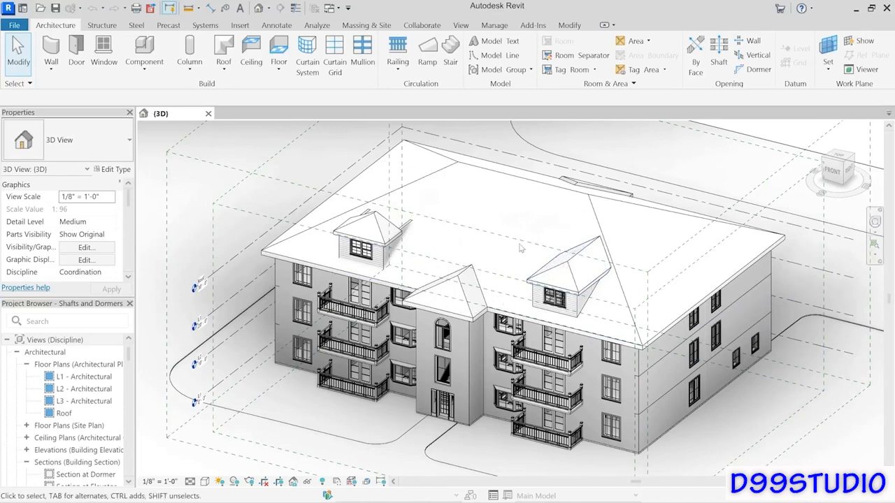
Step: Temporarily hide the east front dormer's side wall, front wall and roof to inspect the main roof opening, and reset the temporary hide
{"action": "scroll", "coordinate": [525, 251], "scroll_direction": "up", "scroll_amount": 5}
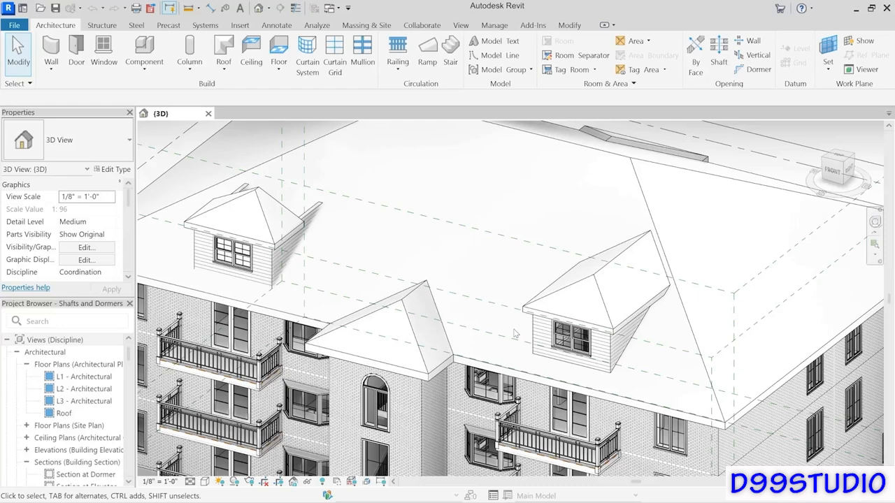
{"action": "left_click", "coordinate": [622, 358]}
{"action": "key", "text": "Escape"}
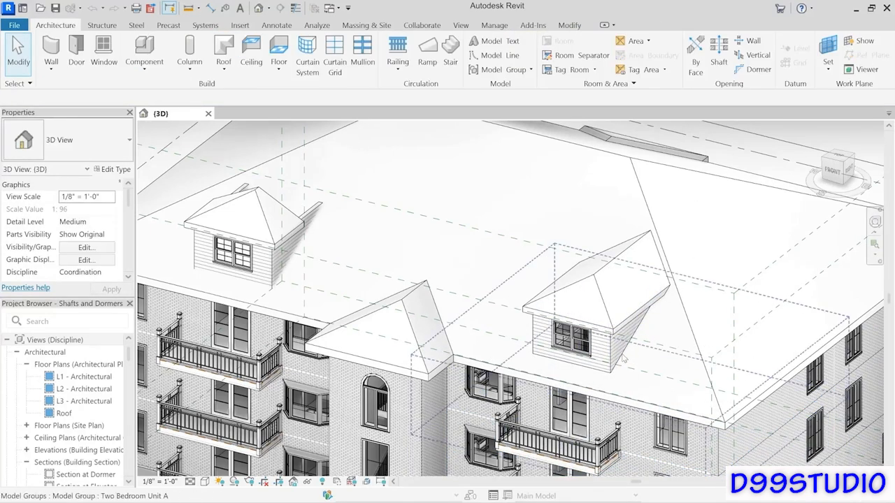
{"action": "left_click", "coordinate": [622, 353]}
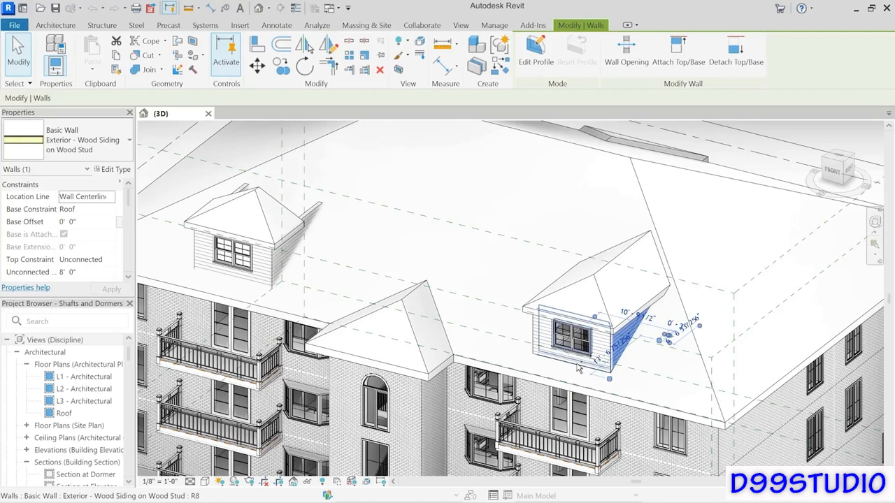
{"action": "left_click", "coordinate": [549, 358], "text": "ctrl"}
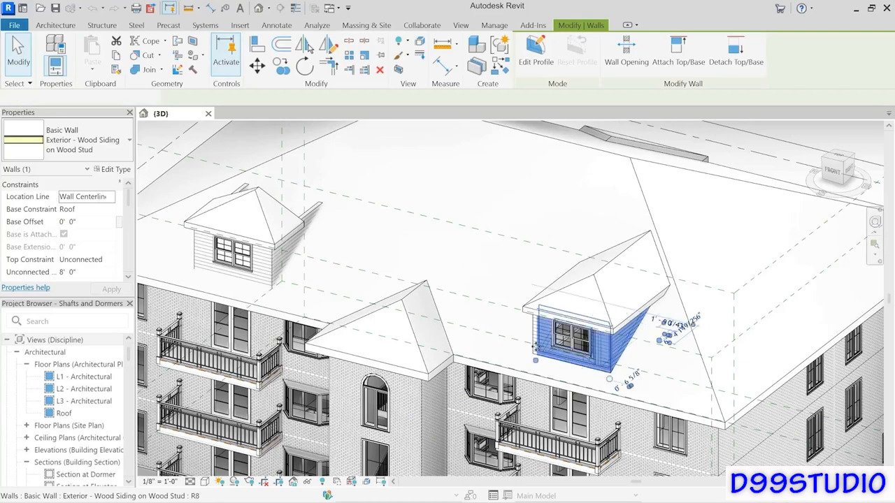
{"action": "left_click", "coordinate": [549, 308], "text": "ctrl"}
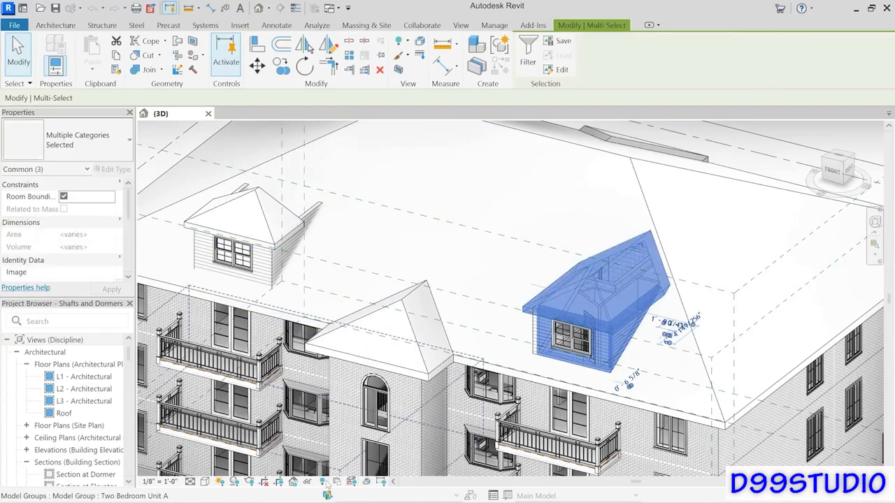
{"action": "left_click", "coordinate": [307, 482]}
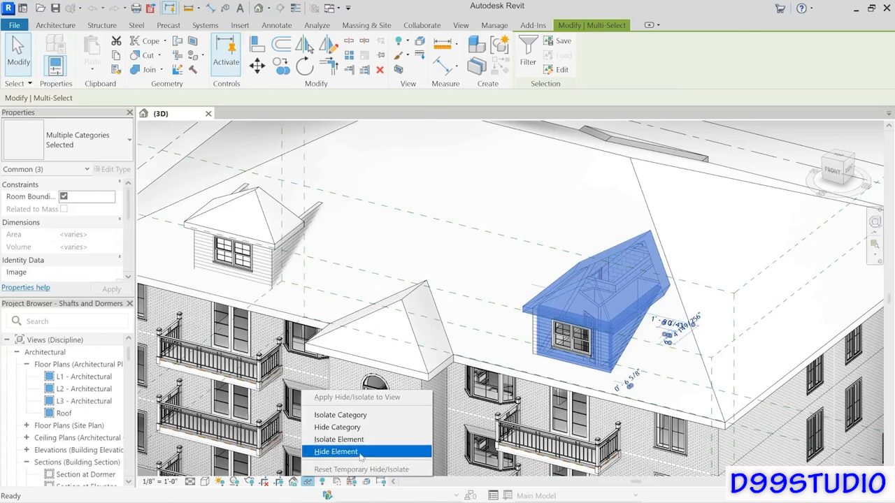
{"action": "left_click", "coordinate": [336, 452]}
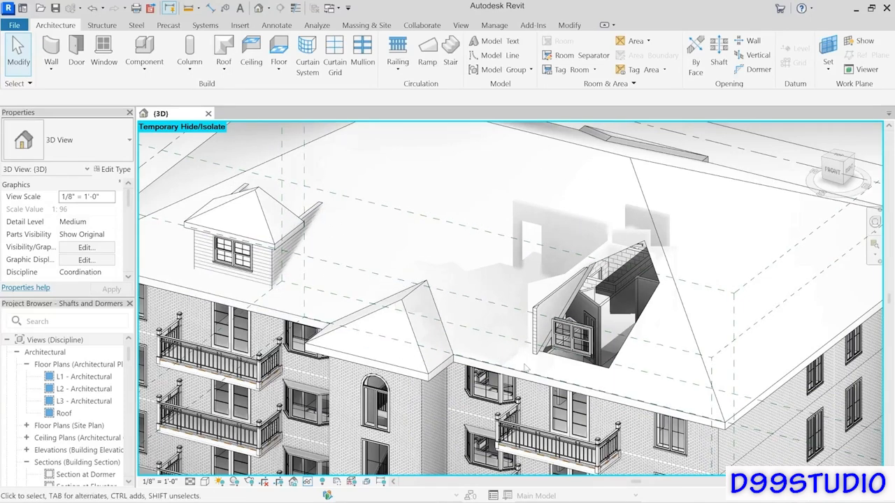
{"action": "left_click", "coordinate": [307, 482]}
{"action": "left_click", "coordinate": [364, 469]}
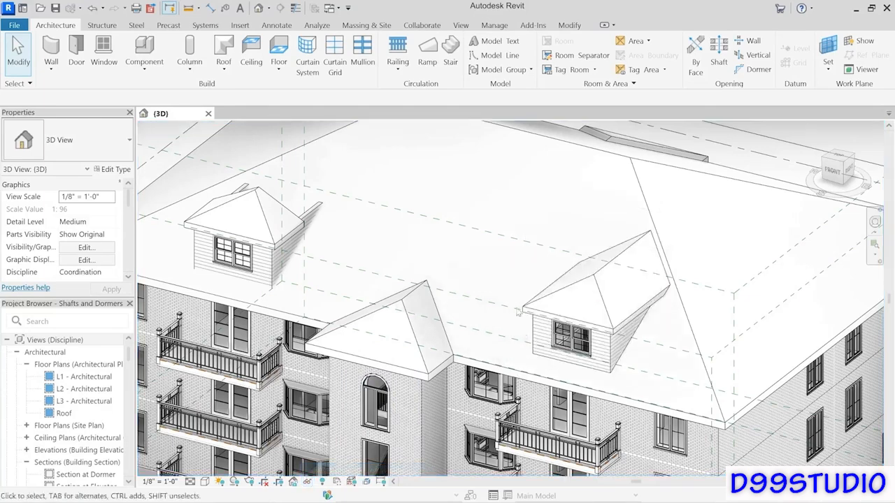
Step: Attach the base of the west front dormer's three wood siding walls to the main roof
{"action": "scroll", "coordinate": [603, 314], "scroll_direction": "up", "scroll_amount": 5}
{"action": "scroll", "coordinate": [540, 296], "scroll_direction": "up", "scroll_amount": 4}
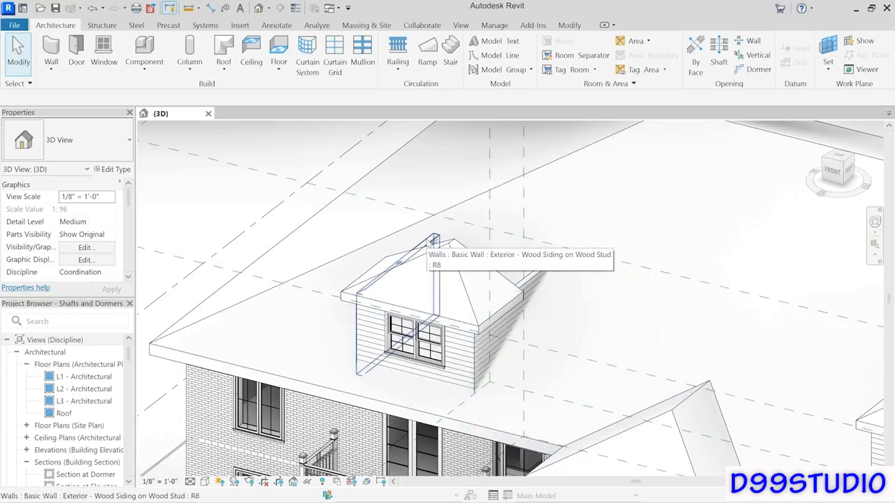
{"action": "middle_click_drag", "start_coordinate": [691, 342], "coordinate": [447, 273]}
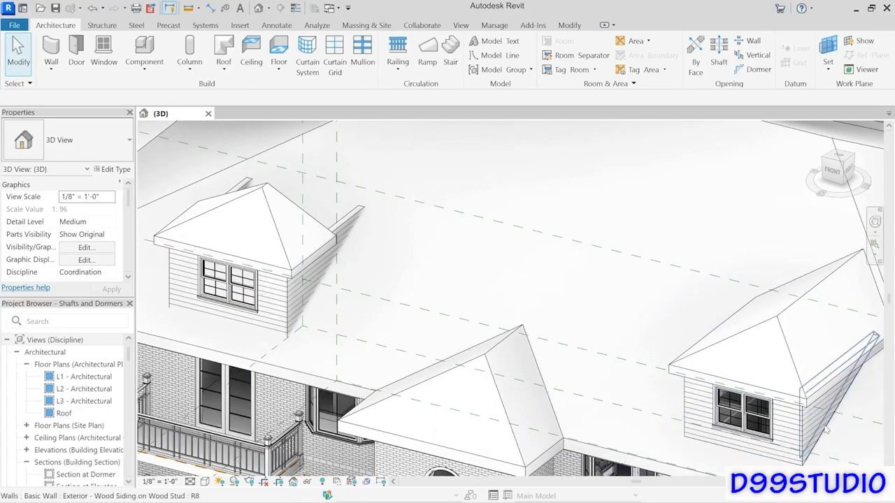
{"action": "middle_click_drag", "start_coordinate": [469, 266], "coordinate": [594, 304]}
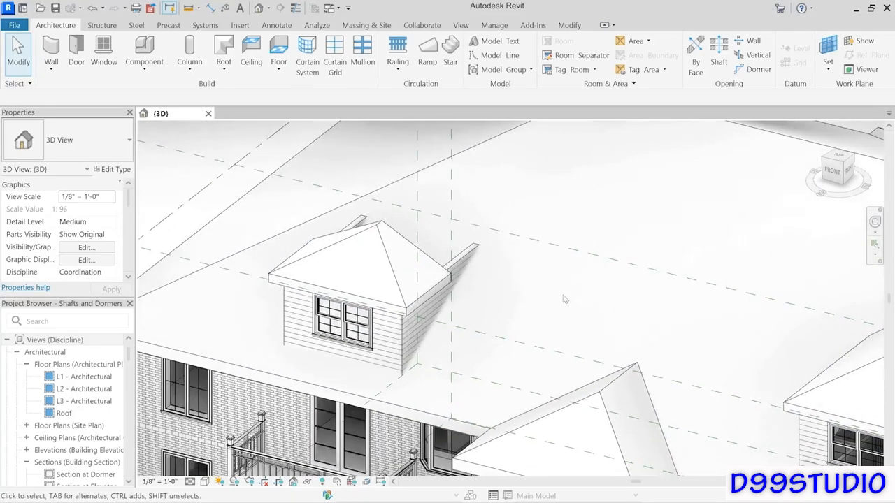
{"action": "left_click", "coordinate": [467, 262]}
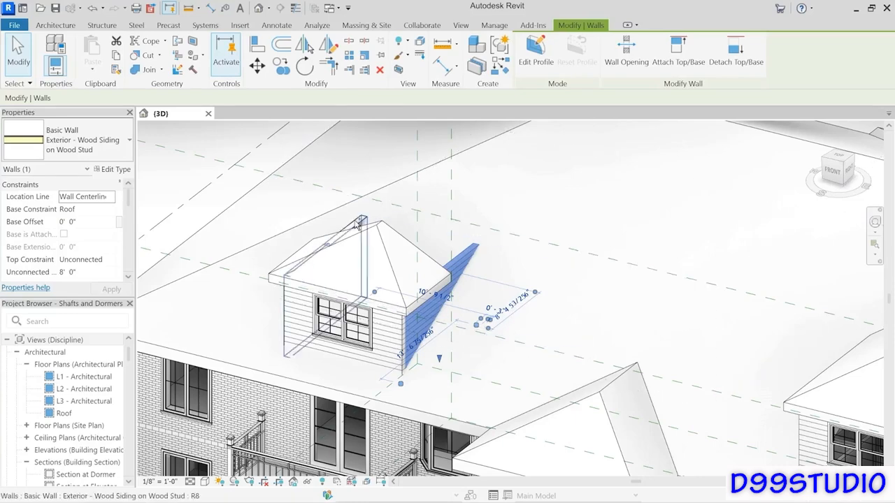
{"action": "left_click", "coordinate": [315, 349], "text": "ctrl"}
{"action": "left_click", "coordinate": [314, 350], "text": "ctrl"}
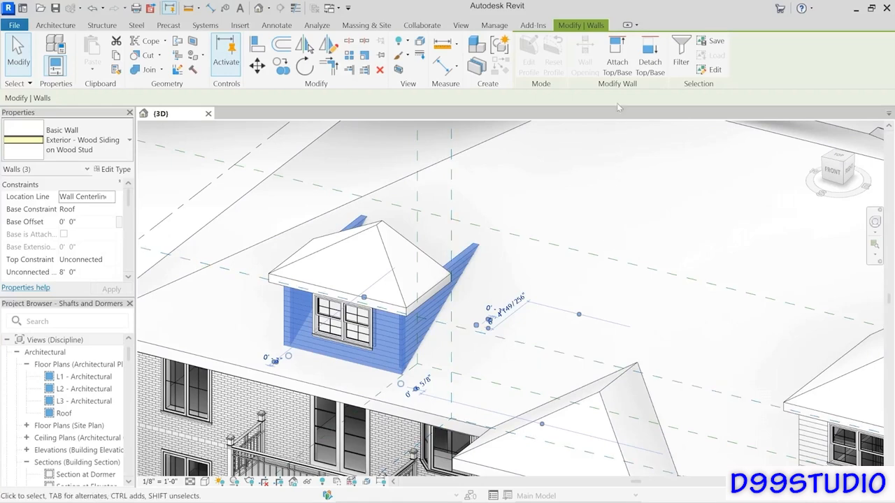
{"action": "left_click", "coordinate": [617, 70]}
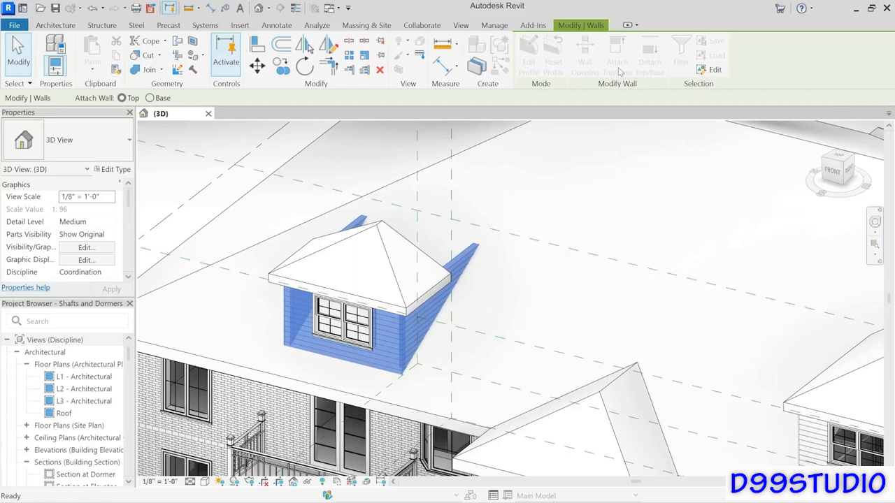
{"action": "left_click", "coordinate": [150, 99]}
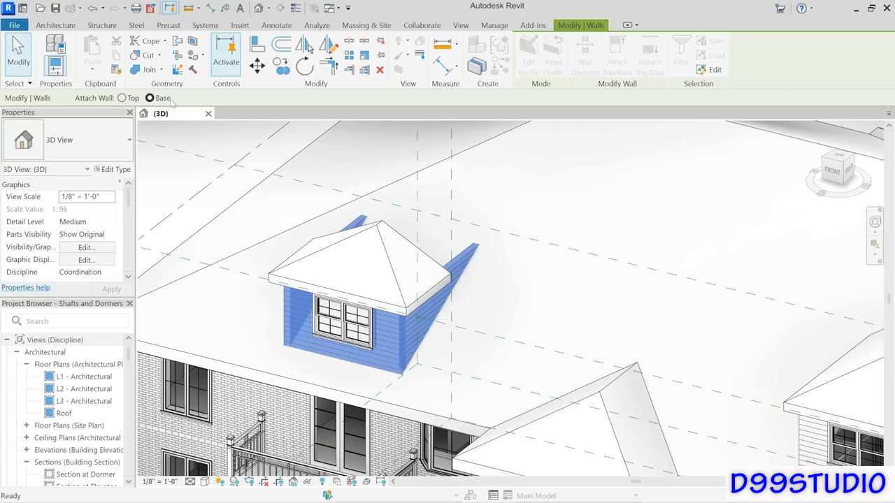
{"action": "left_click", "coordinate": [261, 248]}
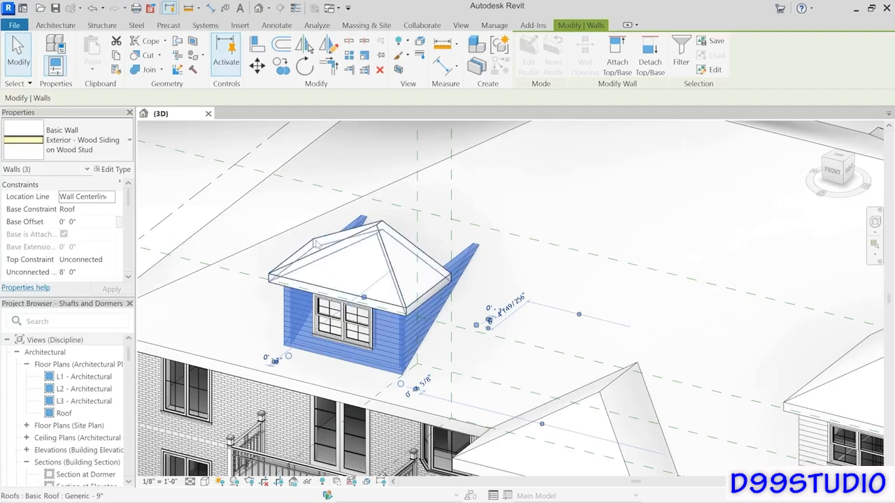
Step: Join the rear edge of the west front dormer's roof to the main roof's face
{"action": "left_click", "coordinate": [388, 251]}
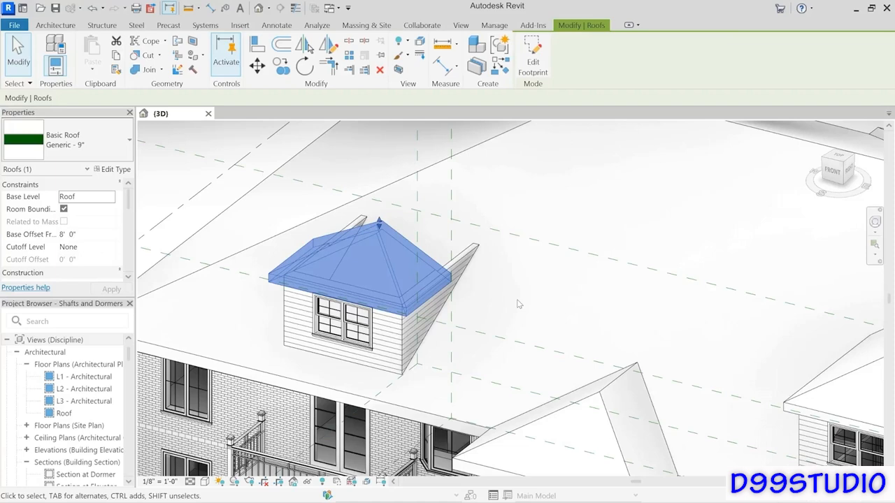
{"action": "left_click", "coordinate": [179, 43]}
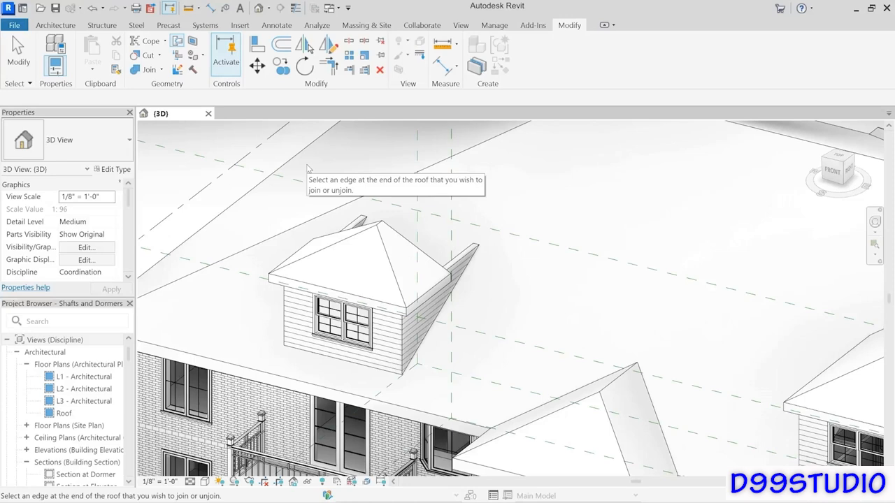
{"action": "left_click", "coordinate": [395, 235]}
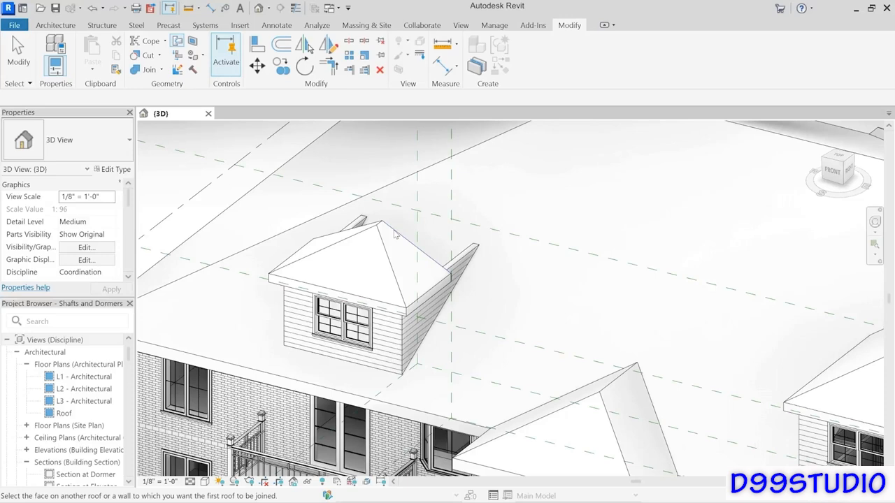
{"action": "left_click", "coordinate": [392, 188]}
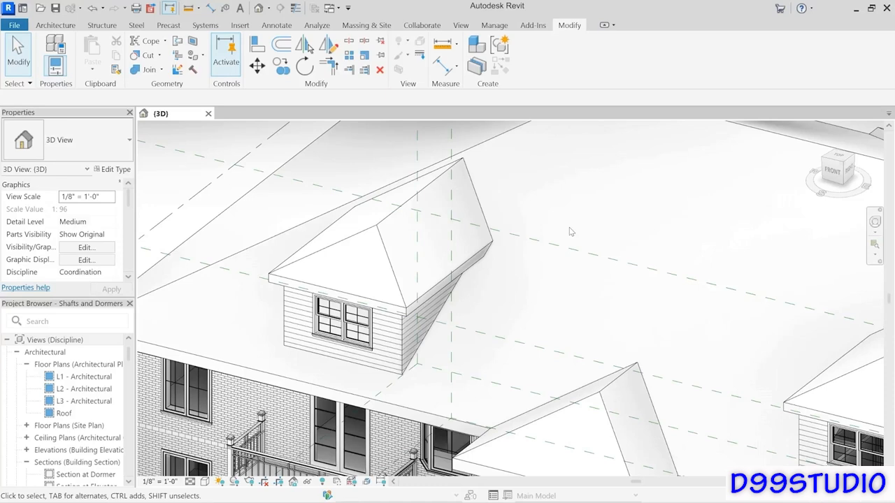
Step: Start a dormer opening in the main roof, bounded by the west front dormer's roof and its two side walls and front wall
{"action": "left_click", "coordinate": [52, 26]}
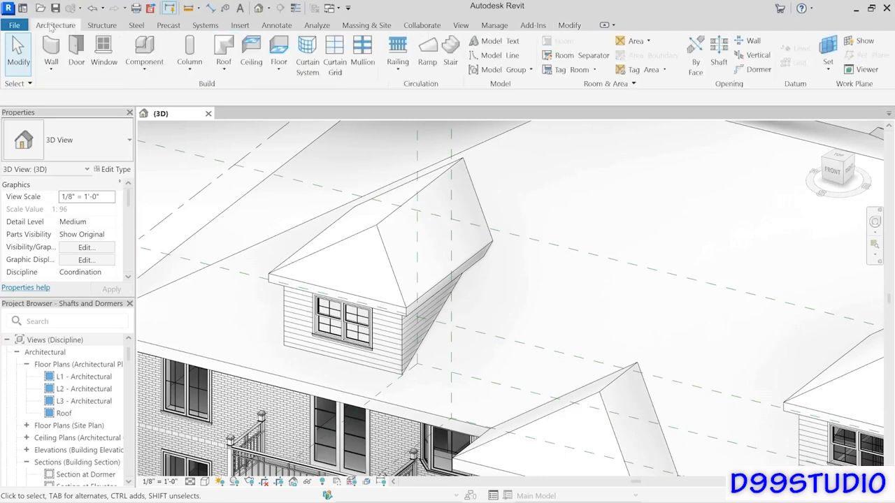
{"action": "left_click", "coordinate": [754, 74]}
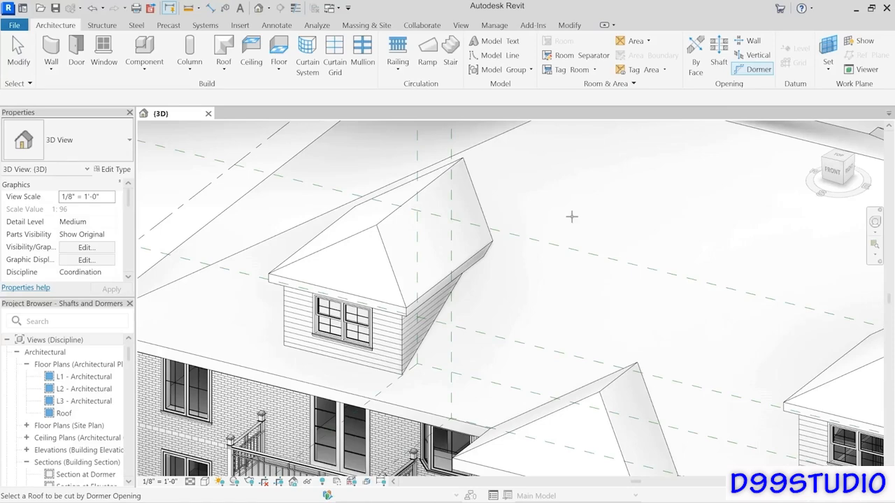
{"action": "left_click", "coordinate": [400, 404]}
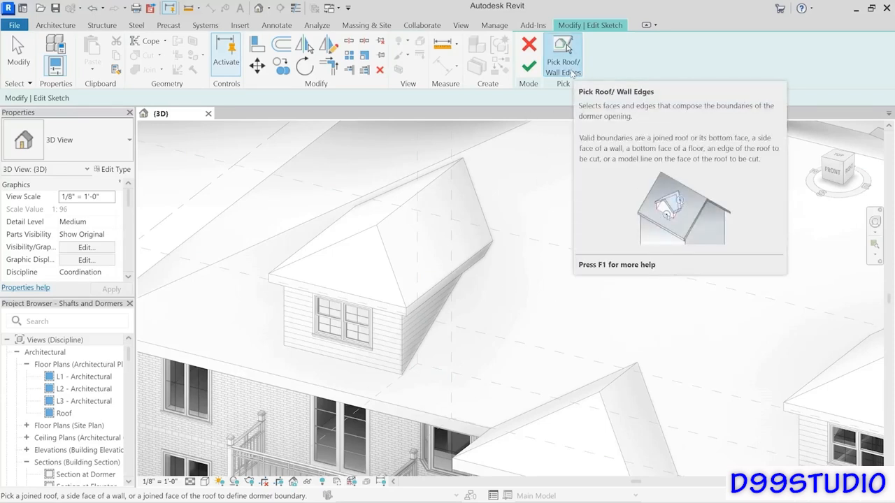
{"action": "left_click", "coordinate": [381, 231]}
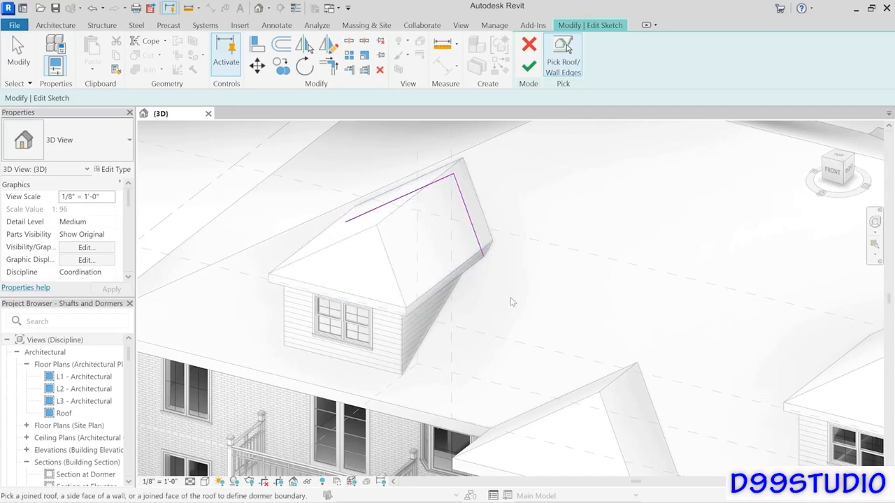
{"action": "left_click", "coordinate": [422, 352]}
{"action": "left_click", "coordinate": [362, 368]}
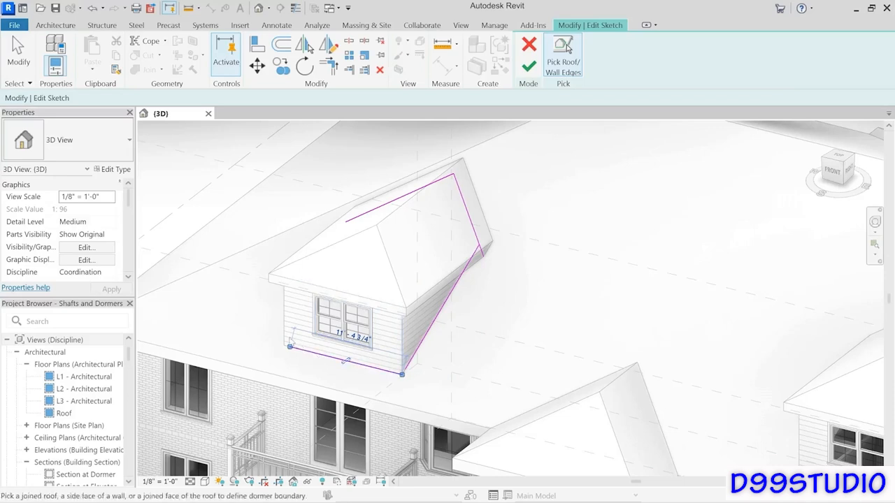
{"action": "left_click", "coordinate": [287, 339]}
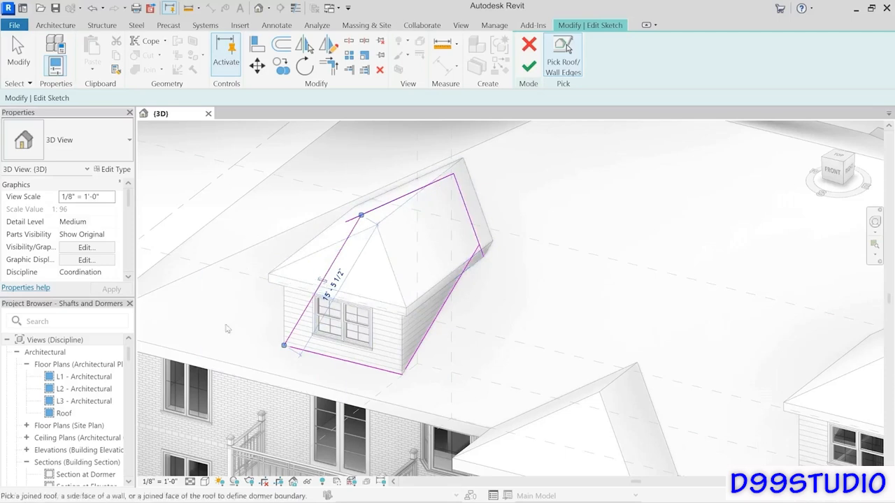
Step: In the Roof floor plan, flip the opening's two side lines and front line to the inner faces of the dormer walls
{"action": "double_click", "coordinate": [64, 413]}
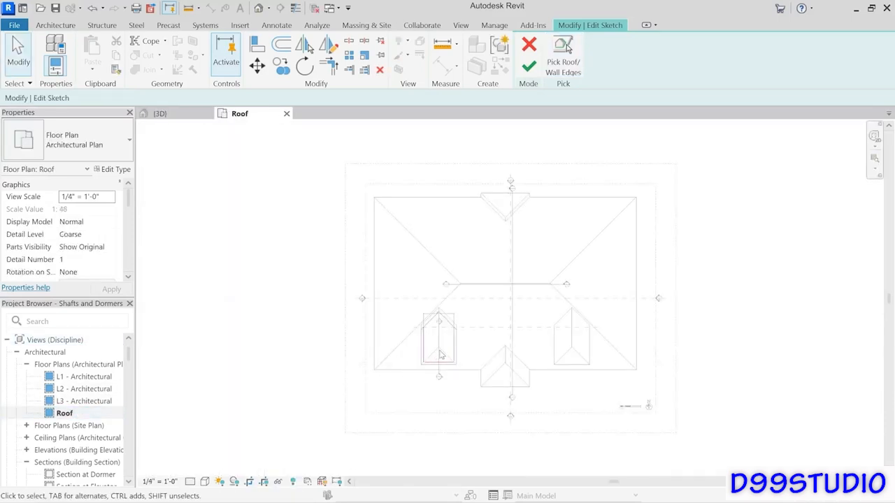
{"action": "scroll", "coordinate": [440, 355], "scroll_direction": "up", "scroll_amount": 5}
{"action": "scroll", "coordinate": [440, 355], "scroll_direction": "up", "scroll_amount": 1}
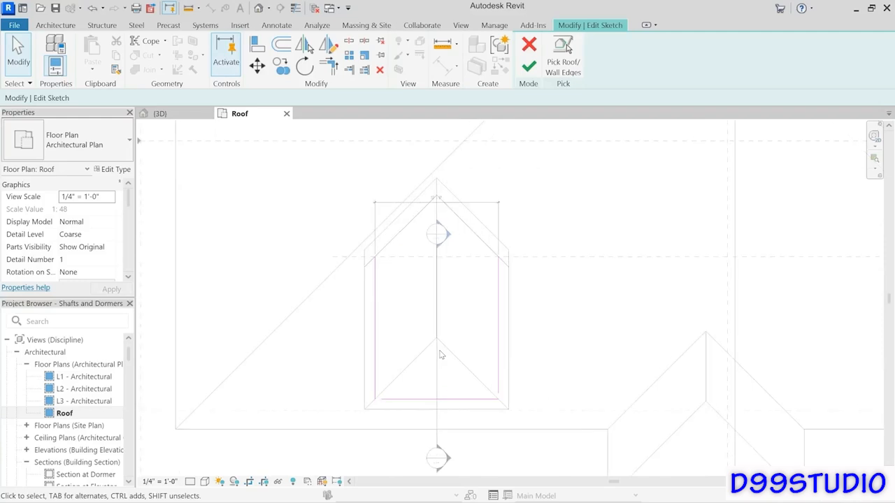
{"action": "left_click", "coordinate": [28, 54]}
{"action": "left_click", "coordinate": [378, 318]}
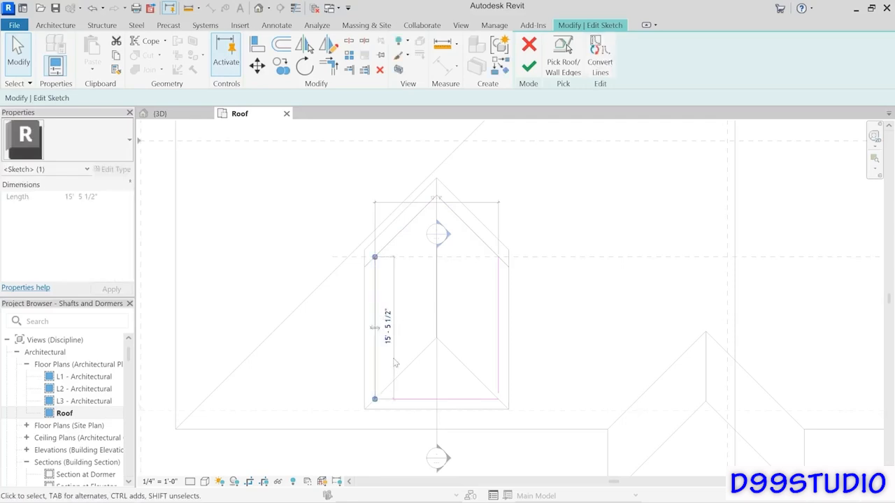
{"action": "left_click", "coordinate": [375, 330]}
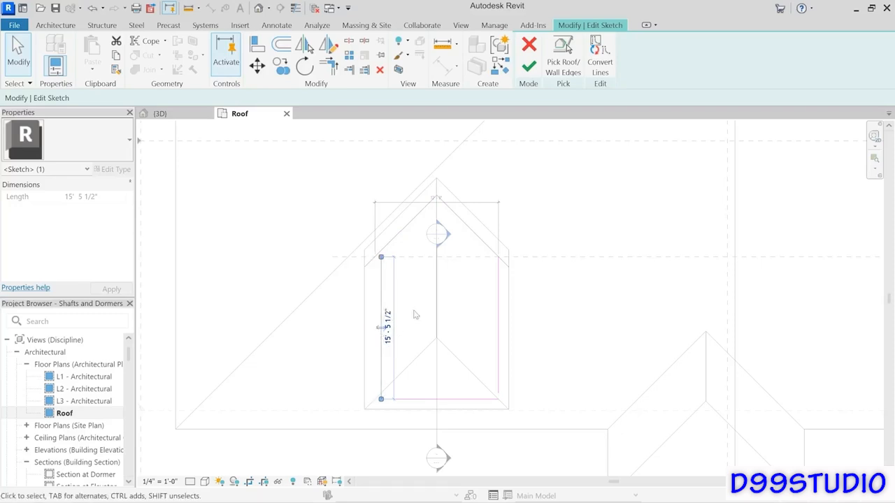
{"action": "left_click", "coordinate": [499, 324]}
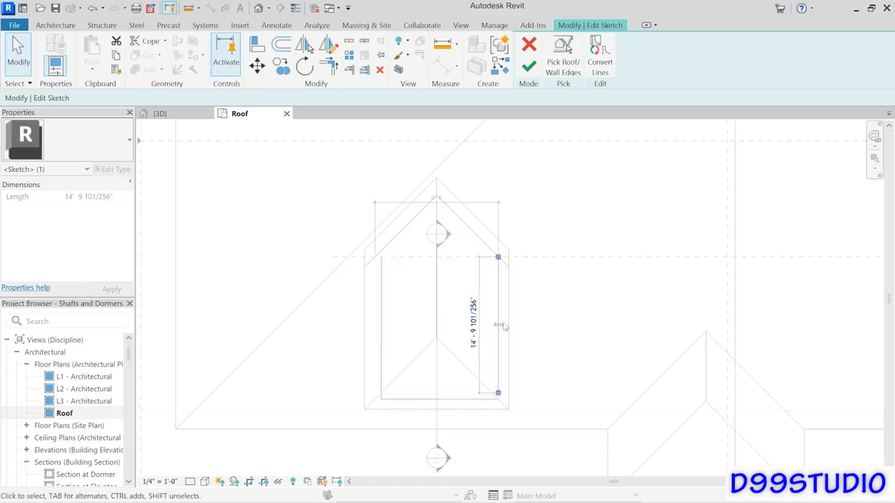
{"action": "left_click", "coordinate": [498, 324]}
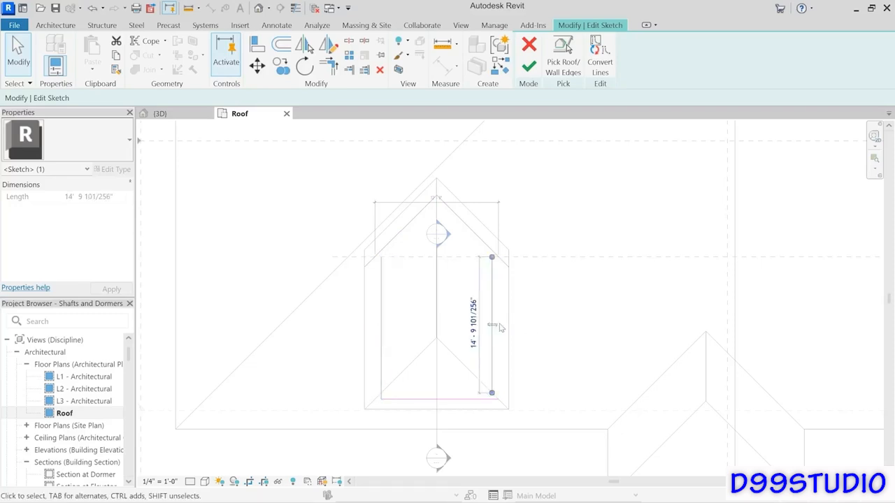
{"action": "left_click", "coordinate": [441, 399]}
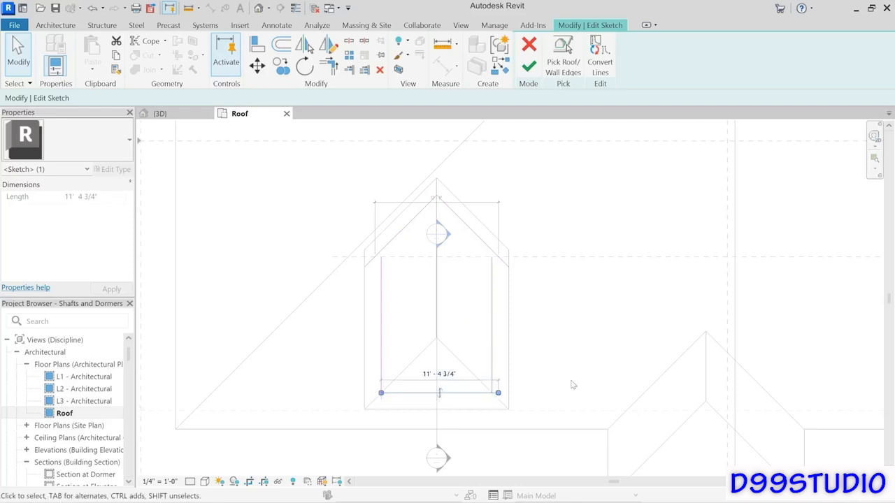
Step: Trim the four open corners of the dormer opening sketch into a closed boundary and finish the opening
{"action": "left_click", "coordinate": [329, 66]}
{"action": "left_click", "coordinate": [399, 240]}
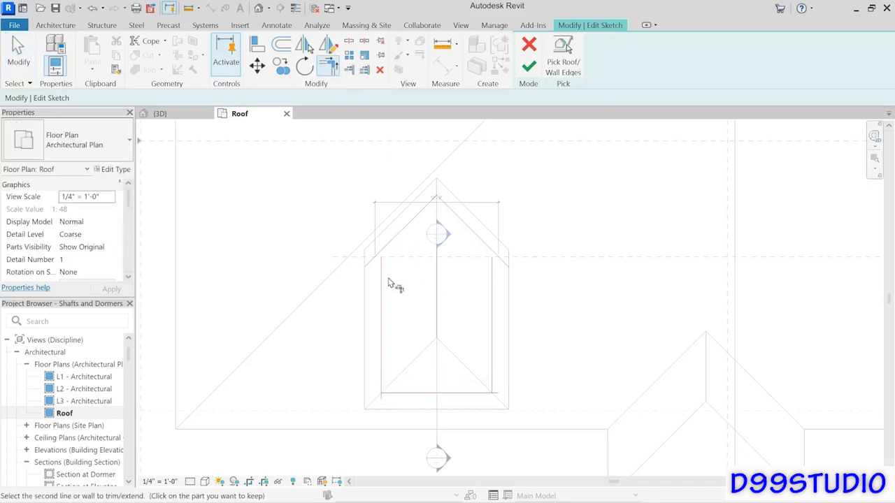
{"action": "left_click", "coordinate": [384, 284]}
{"action": "left_click", "coordinate": [480, 243]}
{"action": "left_click", "coordinate": [493, 275]}
{"action": "left_click", "coordinate": [392, 389]}
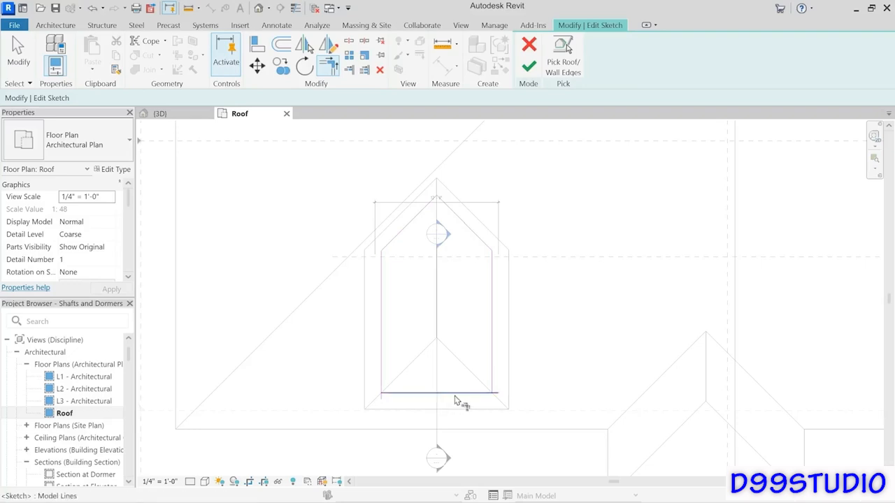
{"action": "left_click", "coordinate": [494, 379]}
{"action": "left_click", "coordinate": [382, 369]}
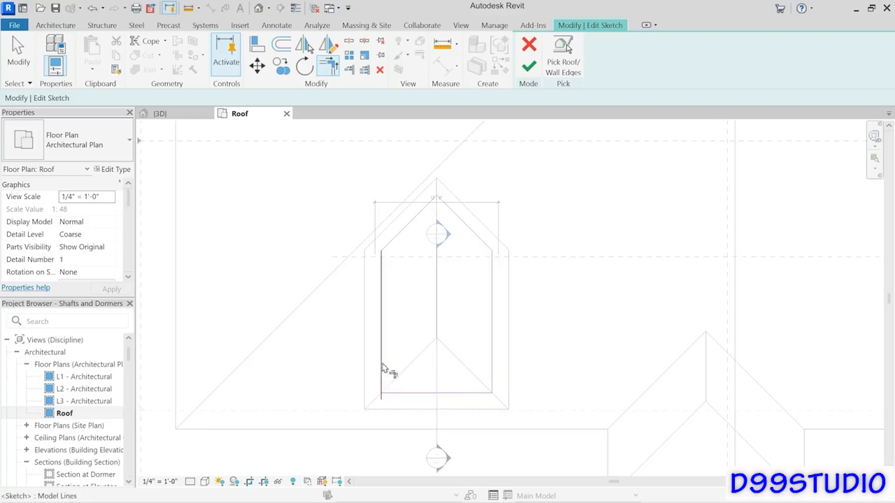
{"action": "left_click", "coordinate": [404, 396]}
{"action": "key", "text": "Escape"}
{"action": "key", "text": "Escape"}
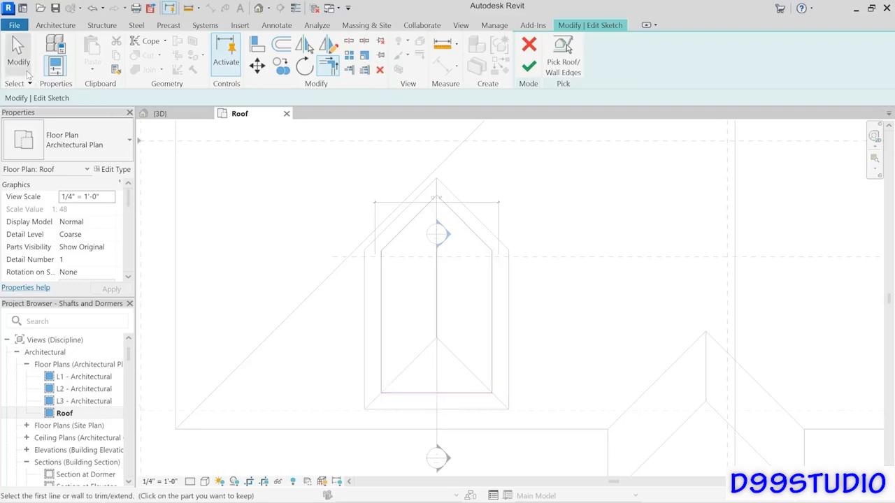
{"action": "left_click", "coordinate": [529, 67]}
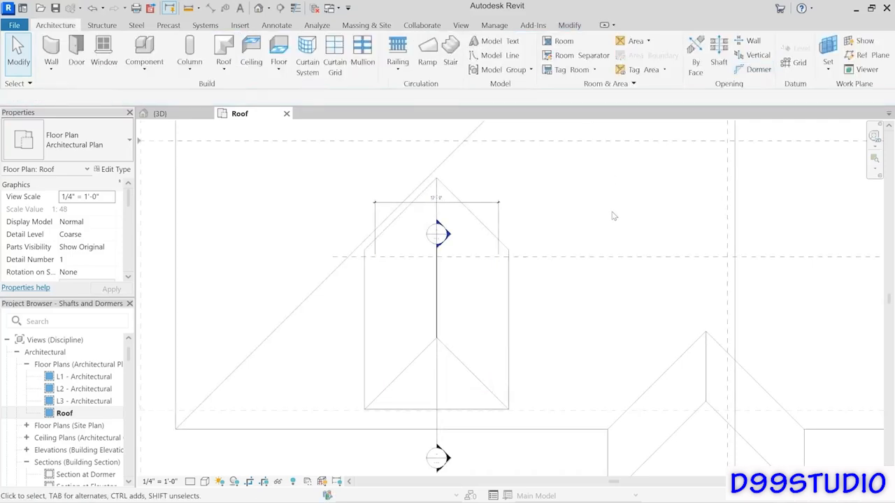
Step: Inspect the new roof opening in the Section at Dormer view, and close that view
{"action": "double_click", "coordinate": [448, 239]}
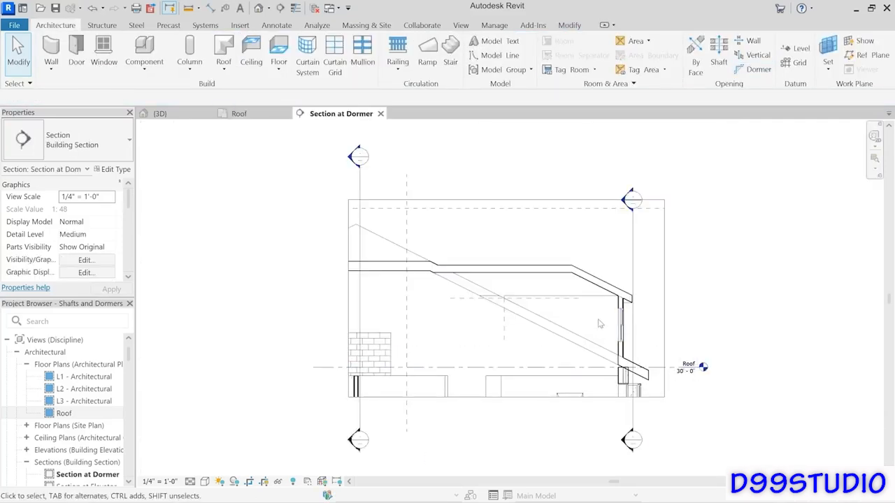
{"action": "scroll", "coordinate": [598, 324], "scroll_direction": "up", "scroll_amount": 3}
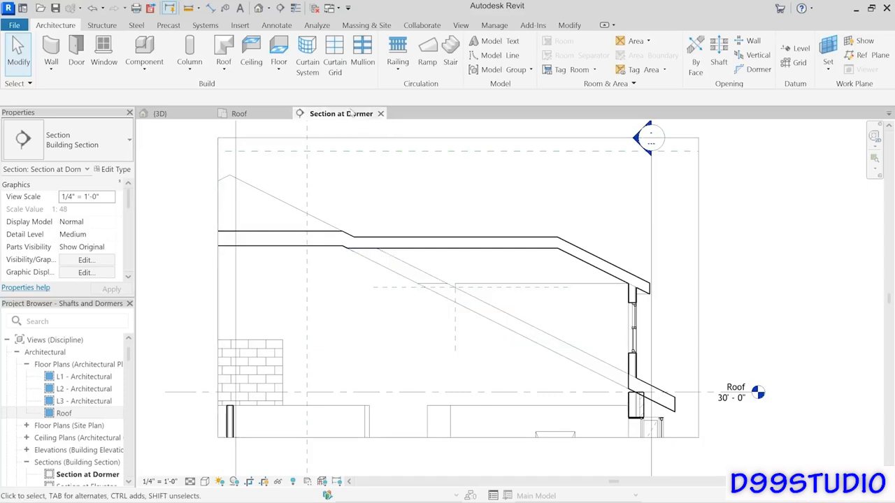
{"action": "left_click", "coordinate": [380, 113]}
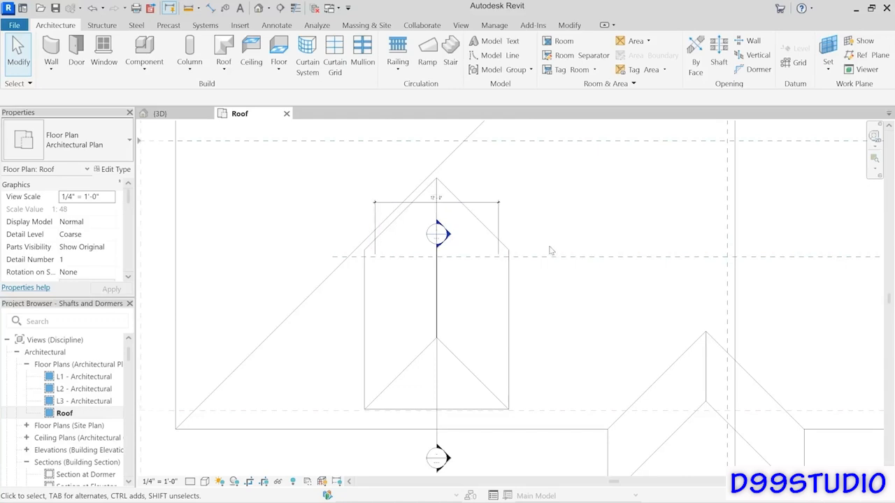
Step: Open the L1 - Architectural floor plan
{"action": "scroll", "coordinate": [550, 246], "scroll_direction": "down", "scroll_amount": 3}
{"action": "middle_click_drag", "start_coordinate": [548, 270], "coordinate": [383, 318]}
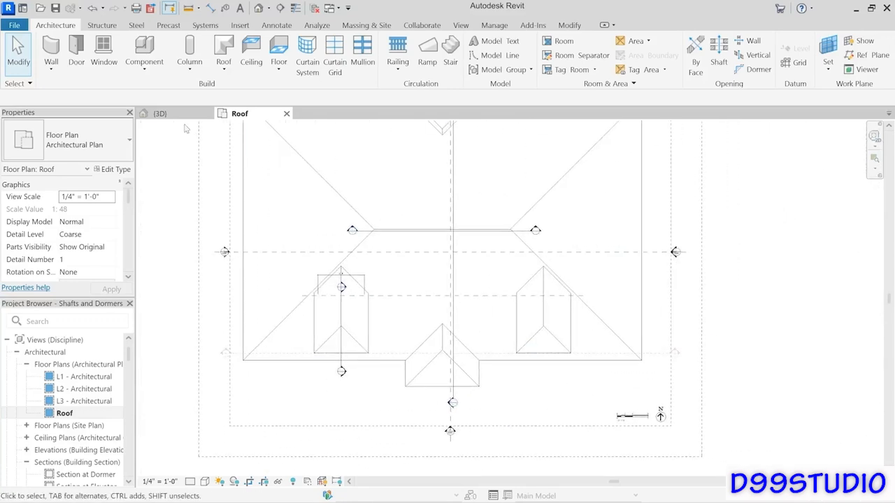
{"action": "double_click", "coordinate": [85, 381]}
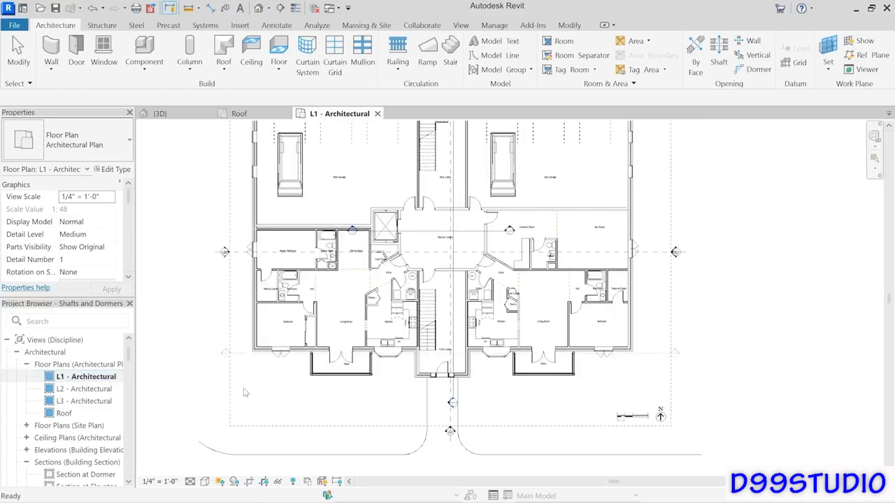
Step: Open the Section at Elevator view from its section marker beside the elevator in the L1 plan
{"action": "scroll", "coordinate": [420, 236], "scroll_direction": "up", "scroll_amount": 5}
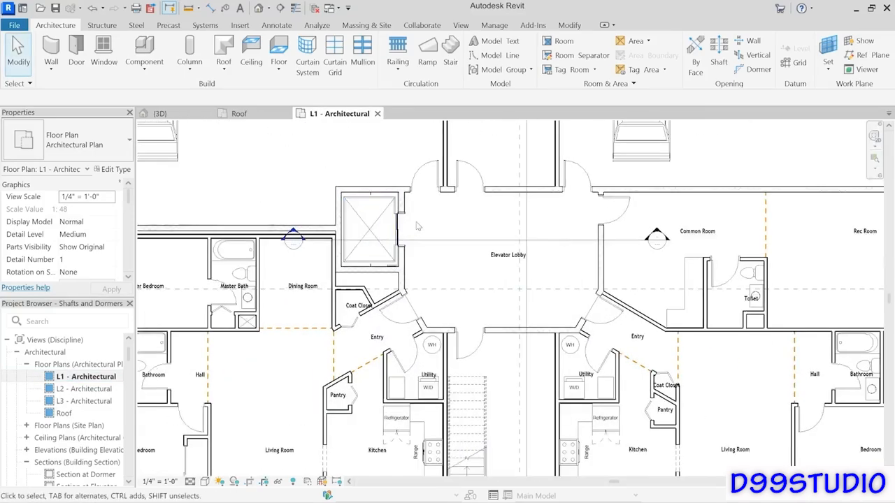
{"action": "middle_click_drag", "start_coordinate": [434, 203], "coordinate": [442, 338]}
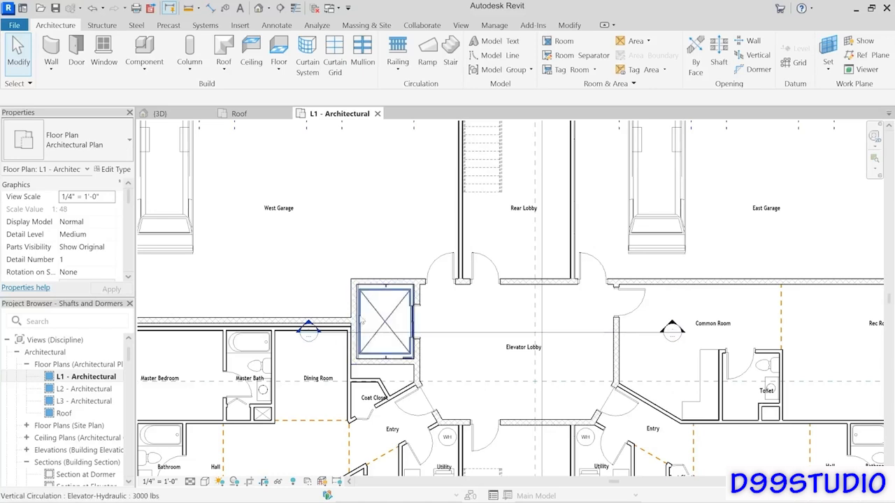
{"action": "double_click", "coordinate": [310, 331]}
{"action": "scroll", "coordinate": [497, 370], "scroll_direction": "up", "scroll_amount": 5}
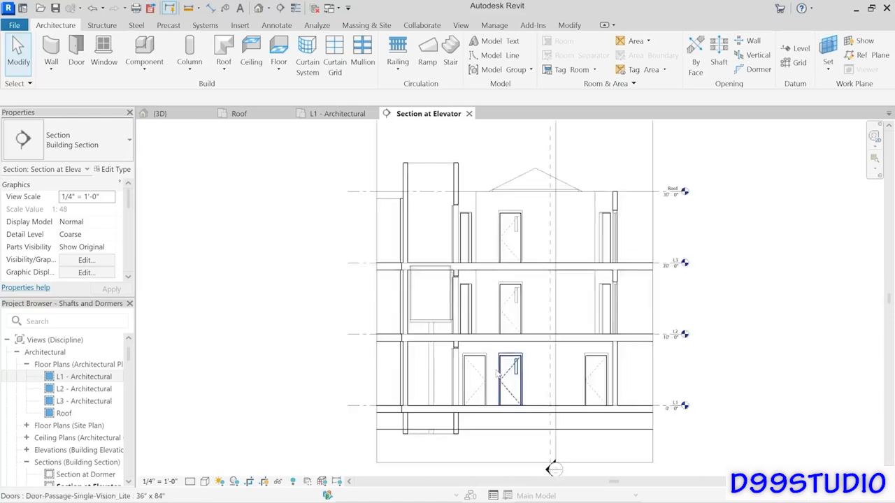
{"action": "middle_click_drag", "start_coordinate": [479, 368], "coordinate": [431, 373]}
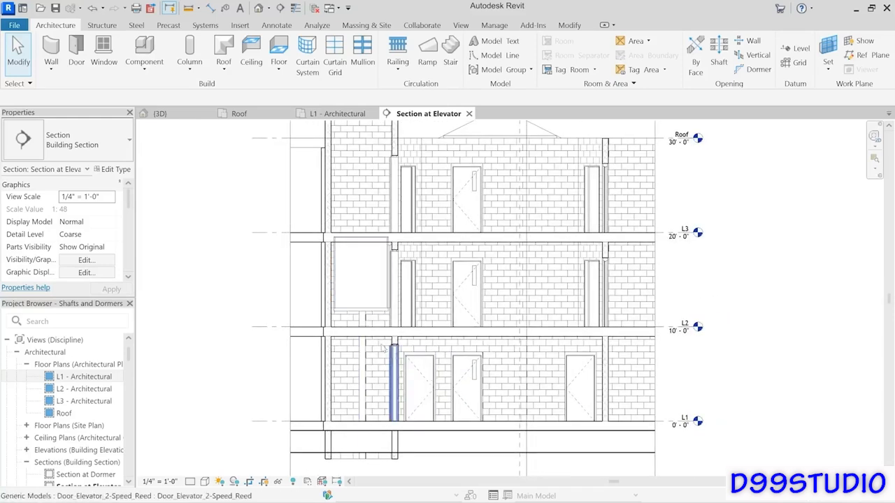
Step: Examine how the L2 and L3 floor slabs run through the elevator shaft in the section
{"action": "left_click", "coordinate": [471, 337]}
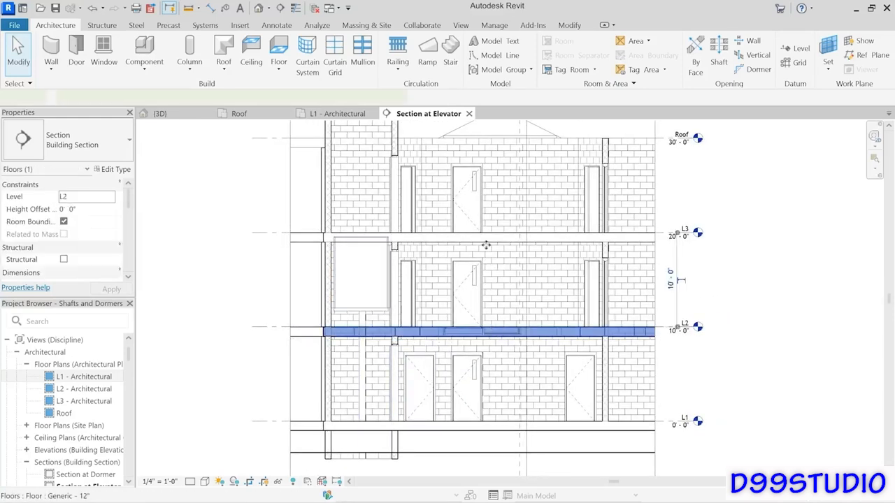
{"action": "left_click", "coordinate": [484, 241]}
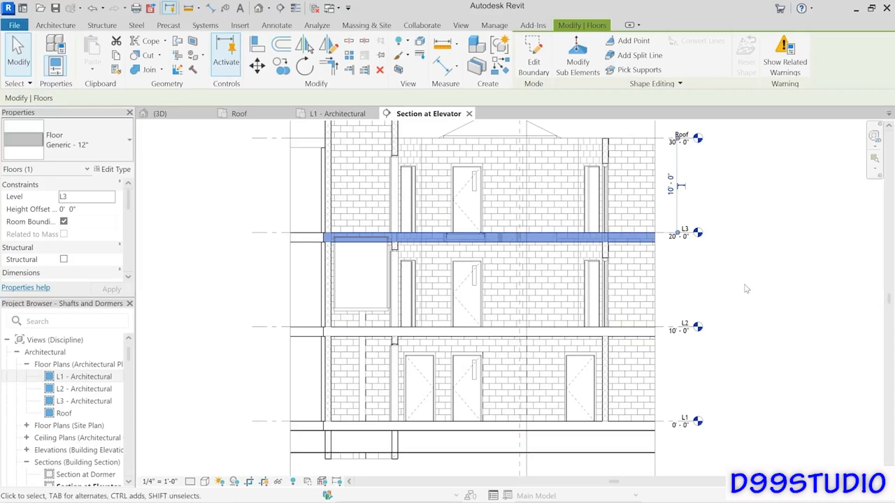
{"action": "middle_click_drag", "start_coordinate": [494, 293], "coordinate": [488, 308]}
{"action": "scroll", "coordinate": [489, 308], "scroll_direction": "down", "scroll_amount": 1}
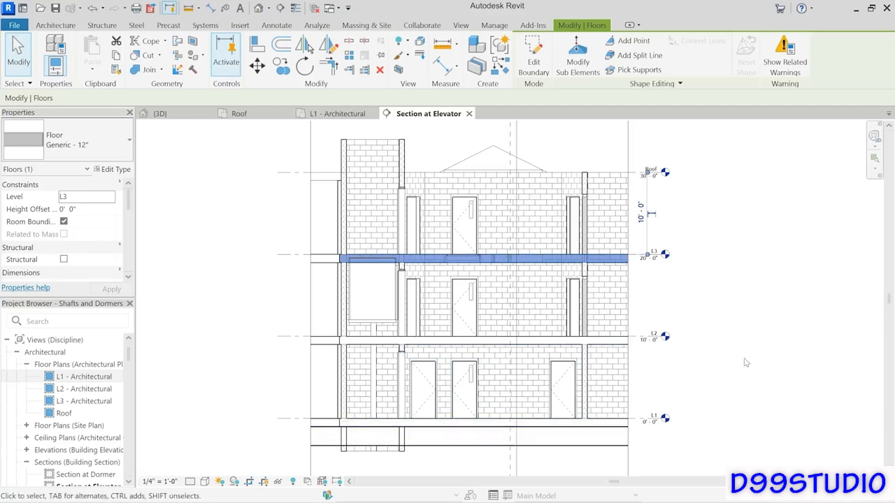
{"action": "left_click", "coordinate": [718, 338]}
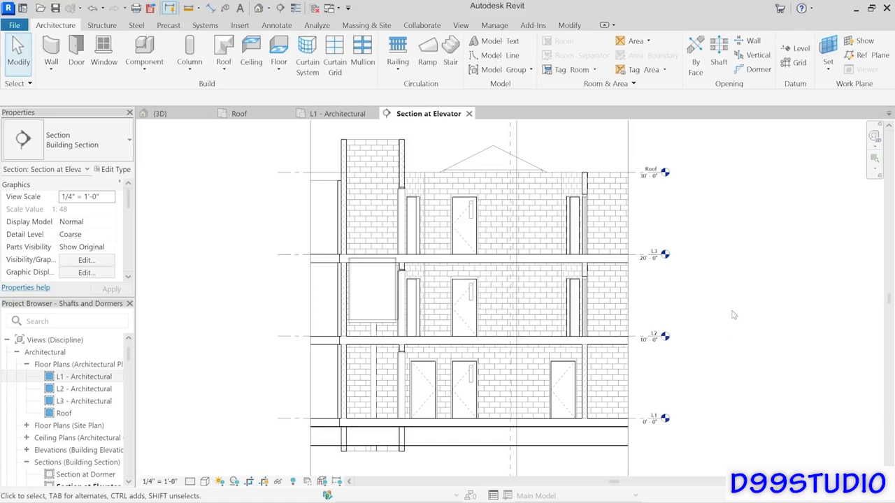
Step: In the L1 plan, create a shaft opening with a rectangular boundary of about 7'-0" by 9'-7" around the elevator, reaching the west, north and south walls' outer faces
{"action": "left_click", "coordinate": [332, 114]}
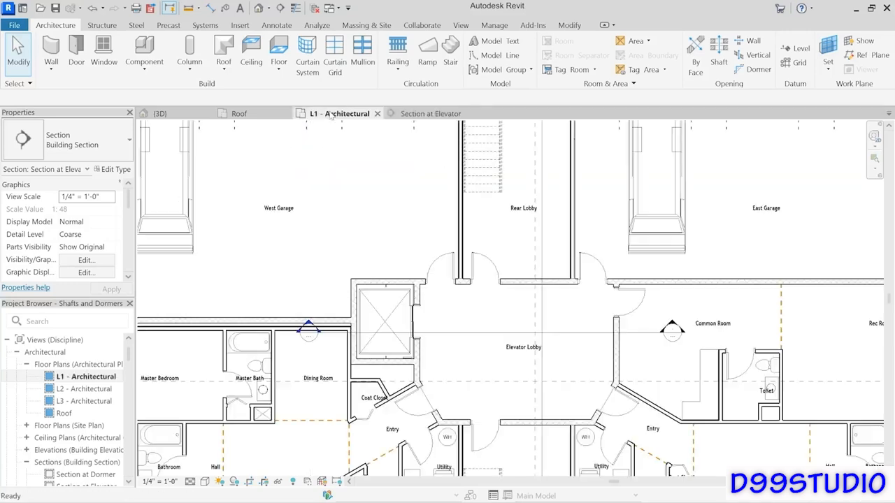
{"action": "scroll", "coordinate": [401, 337], "scroll_direction": "up", "scroll_amount": 2}
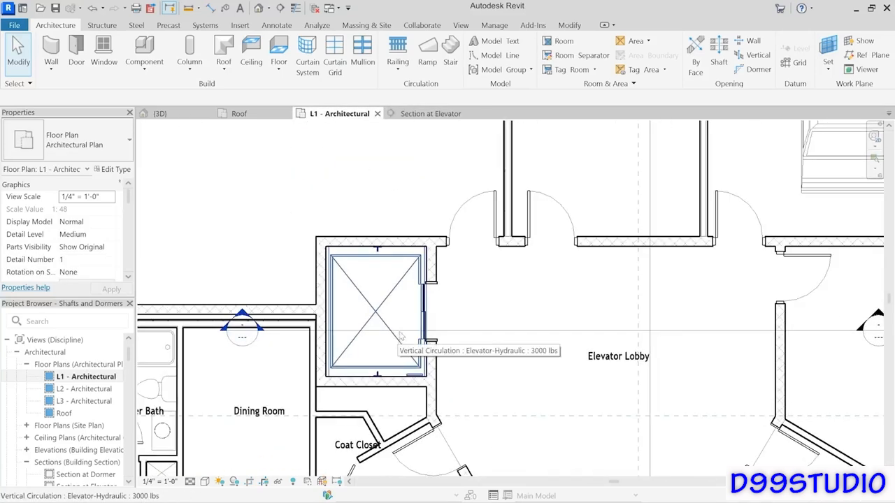
{"action": "left_click", "coordinate": [718, 56]}
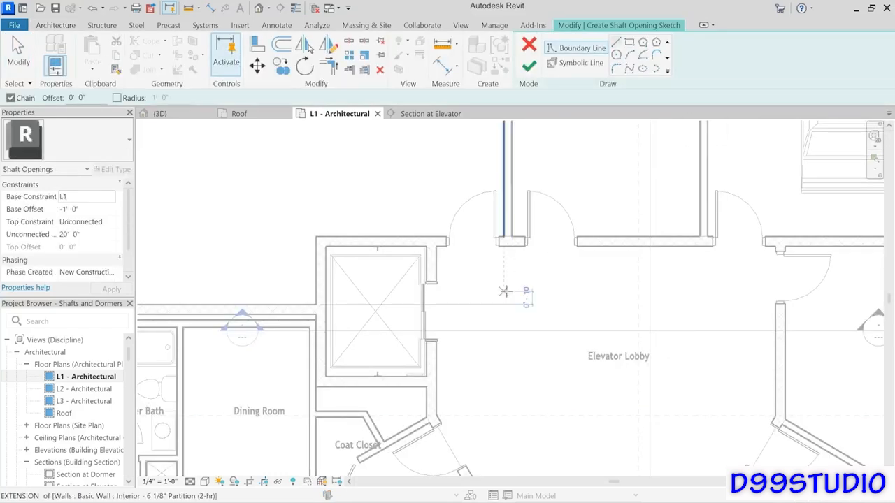
{"action": "left_click", "coordinate": [629, 42]}
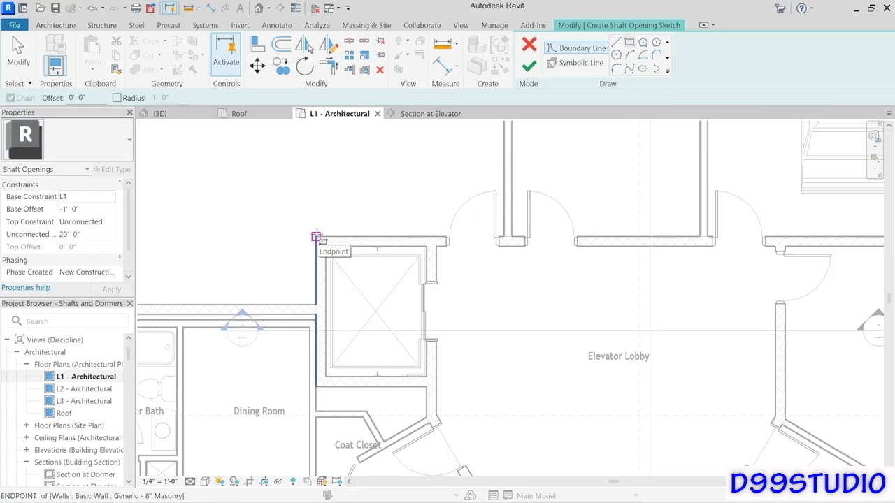
{"action": "left_click", "coordinate": [316, 237]}
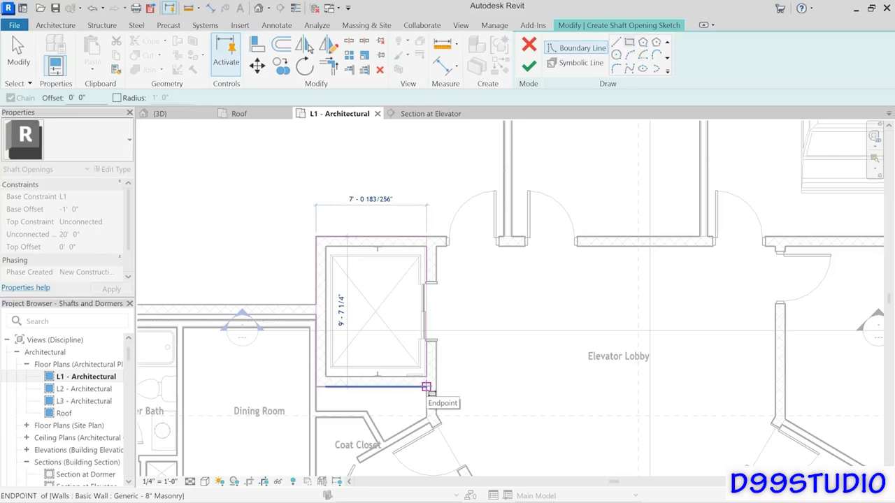
{"action": "left_click", "coordinate": [426, 387]}
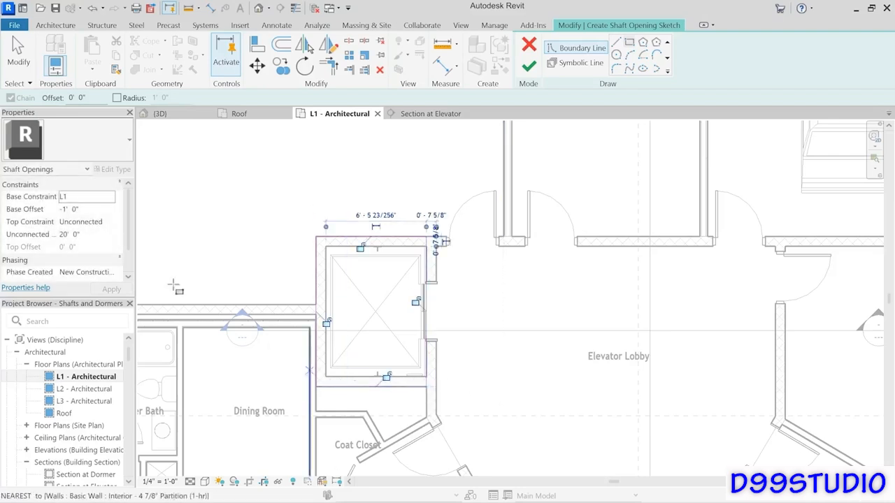
{"action": "left_click", "coordinate": [18, 52]}
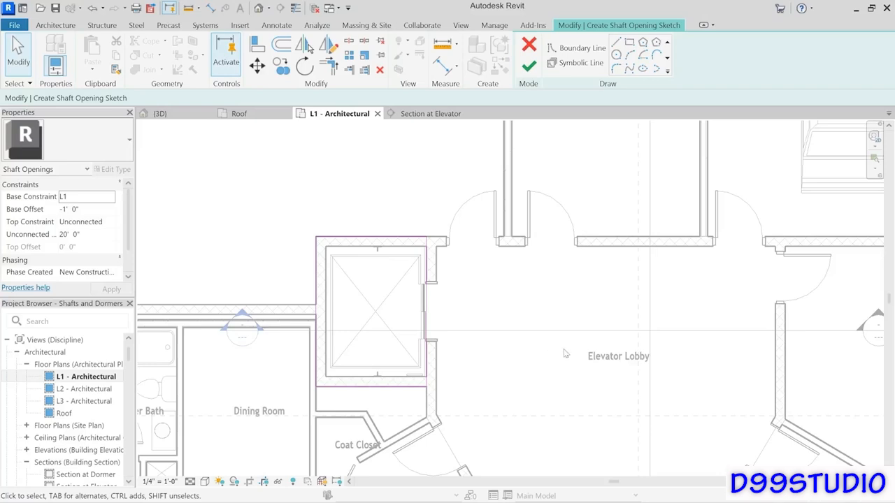
{"action": "left_click", "coordinate": [528, 66]}
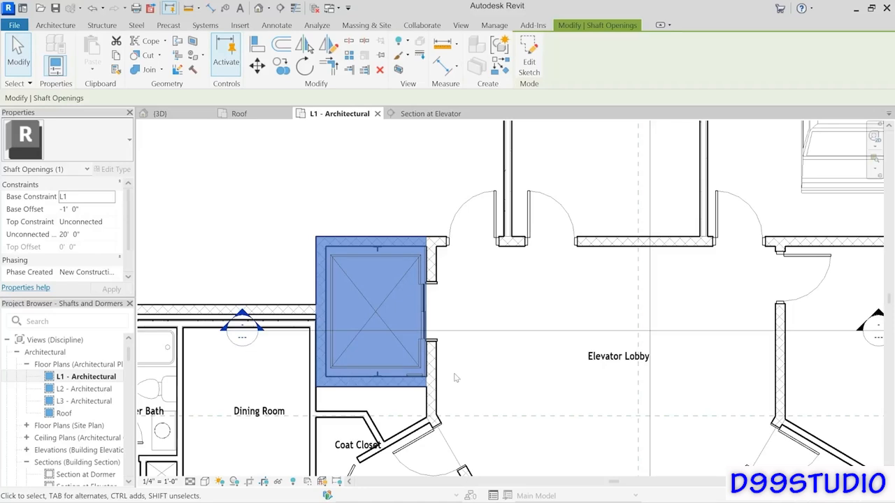
{"action": "left_click", "coordinate": [489, 377]}
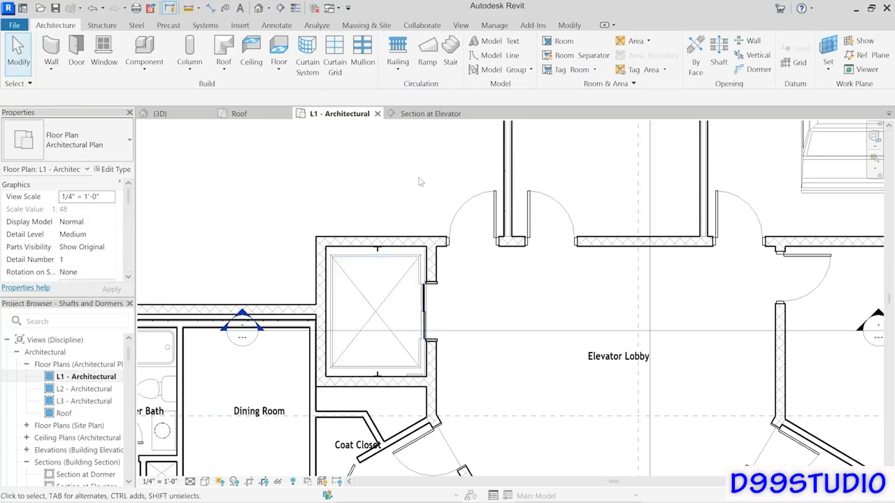
Step: In the Section at Elevator view, stretch the top of the shaft opening above the L3 floor to an unconnected height of about 24'-4"
{"action": "left_click", "coordinate": [426, 114]}
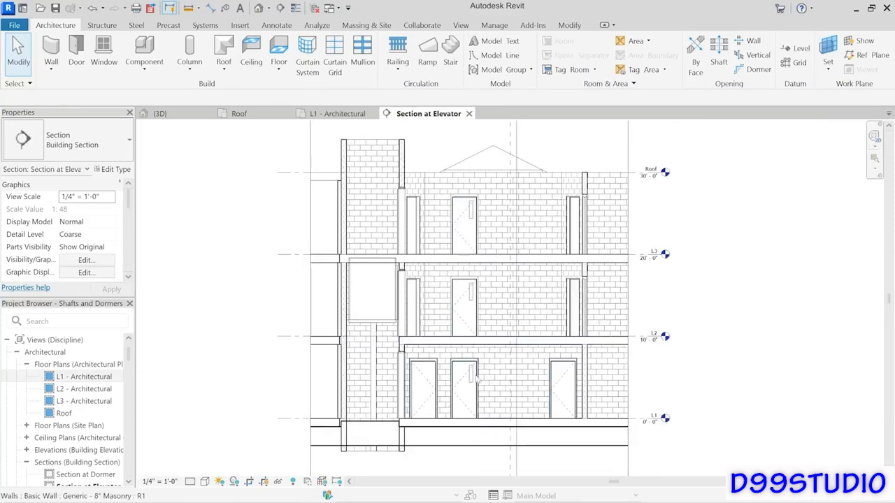
{"action": "middle_click_drag", "start_coordinate": [455, 365], "coordinate": [389, 368]}
{"action": "scroll", "coordinate": [389, 368], "scroll_direction": "up", "scroll_amount": 1}
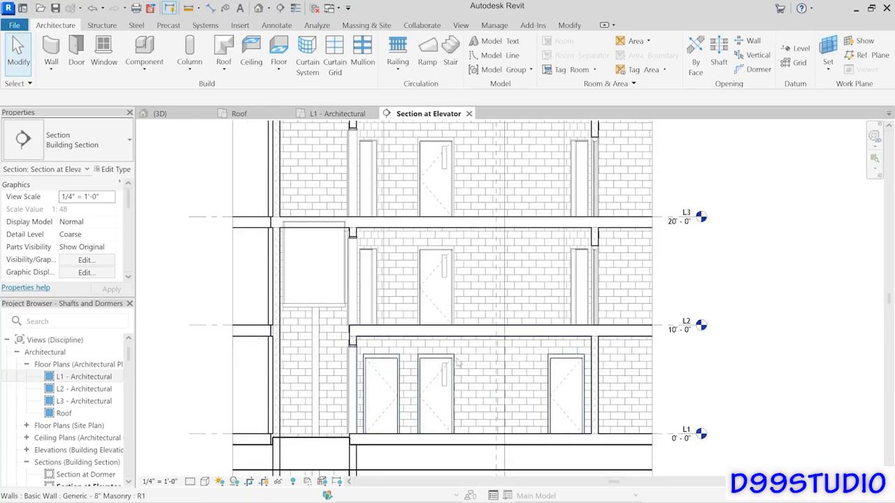
{"action": "left_click", "coordinate": [349, 337]}
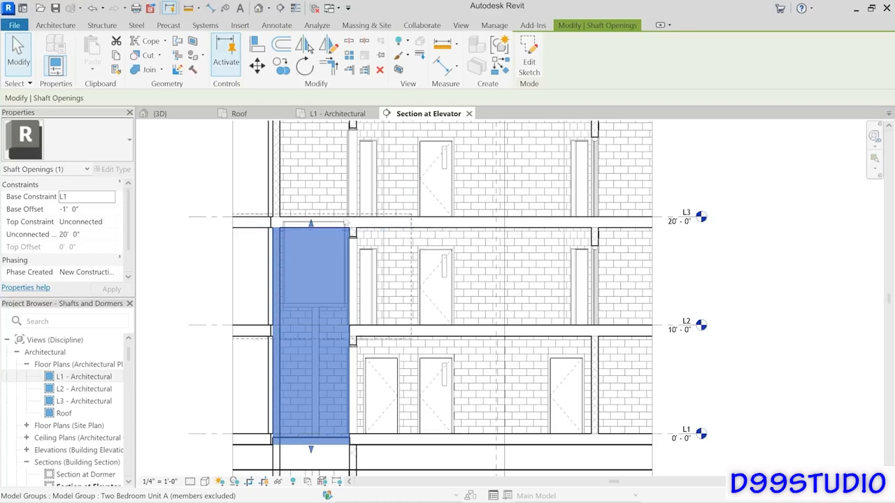
{"action": "left_click_drag", "start_coordinate": [311, 223], "coordinate": [311, 187]}
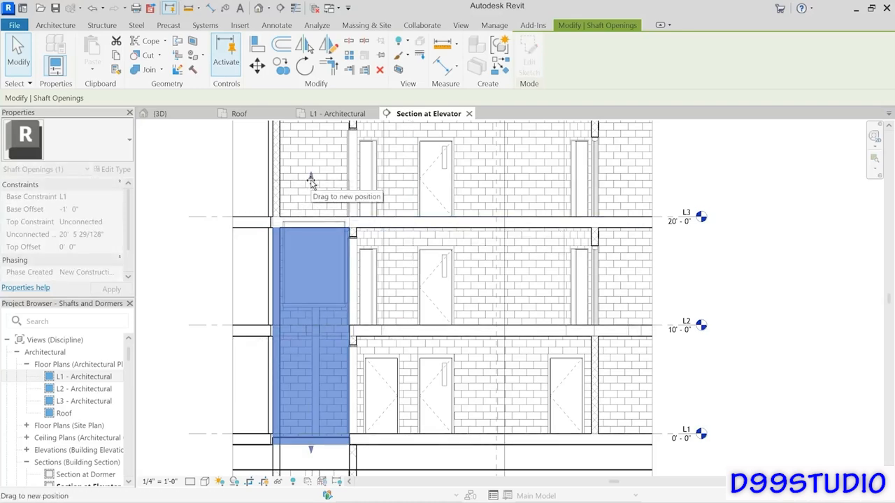
{"action": "scroll", "coordinate": [514, 244], "scroll_direction": "down", "scroll_amount": 1}
{"action": "scroll", "coordinate": [514, 244], "scroll_direction": "down", "scroll_amount": 1}
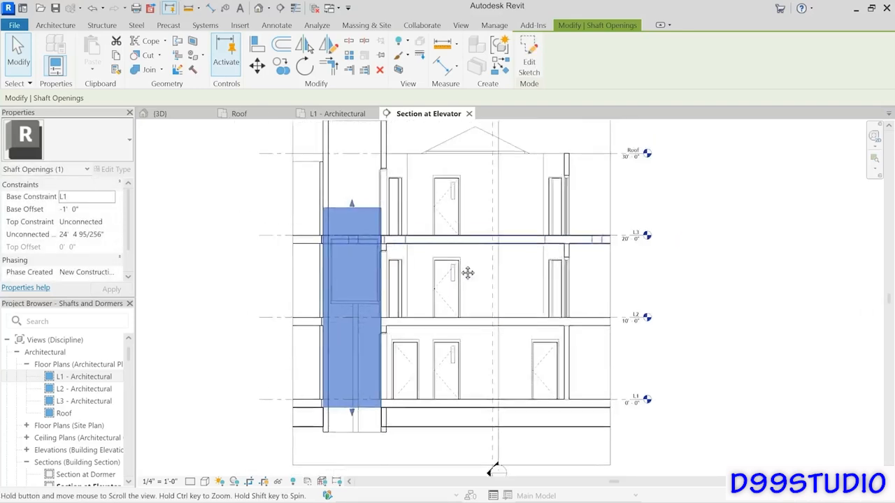
Step: Set the shaft opening's top constraint to Up to level: Roof and deselect it
{"action": "middle_click_drag", "start_coordinate": [465, 273], "coordinate": [436, 296]}
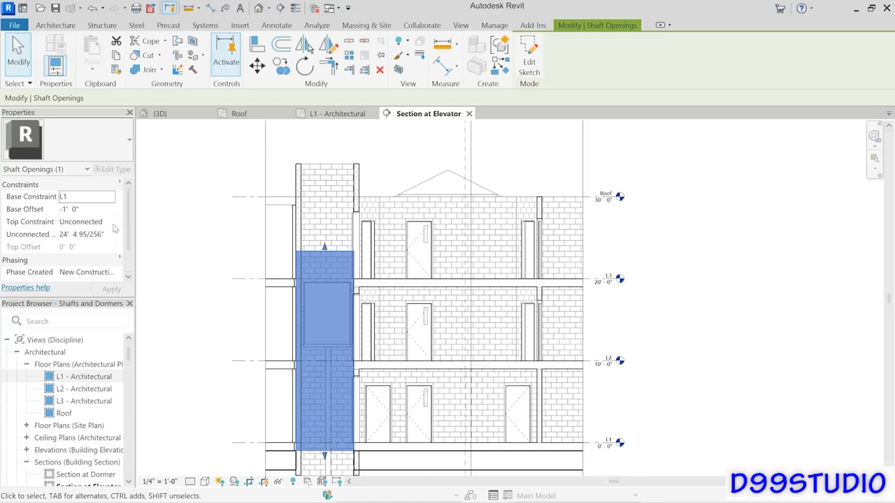
{"action": "left_click", "coordinate": [91, 222]}
{"action": "left_click", "coordinate": [111, 222]}
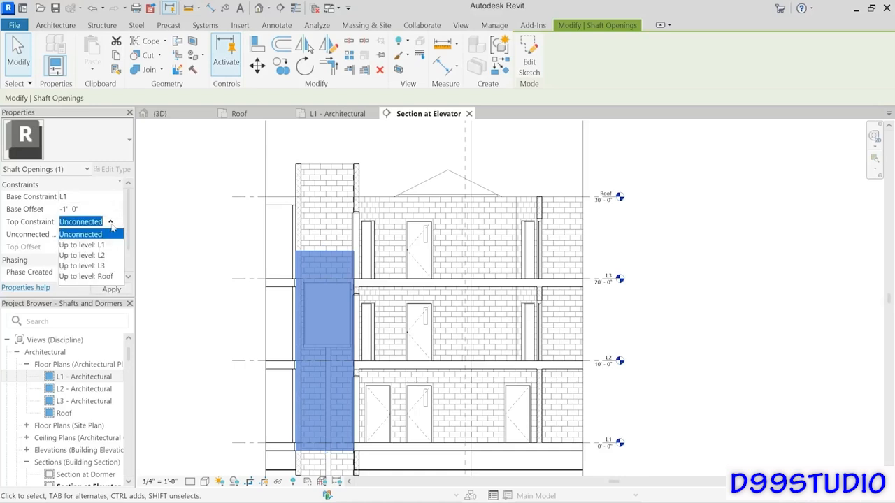
{"action": "left_click", "coordinate": [98, 276]}
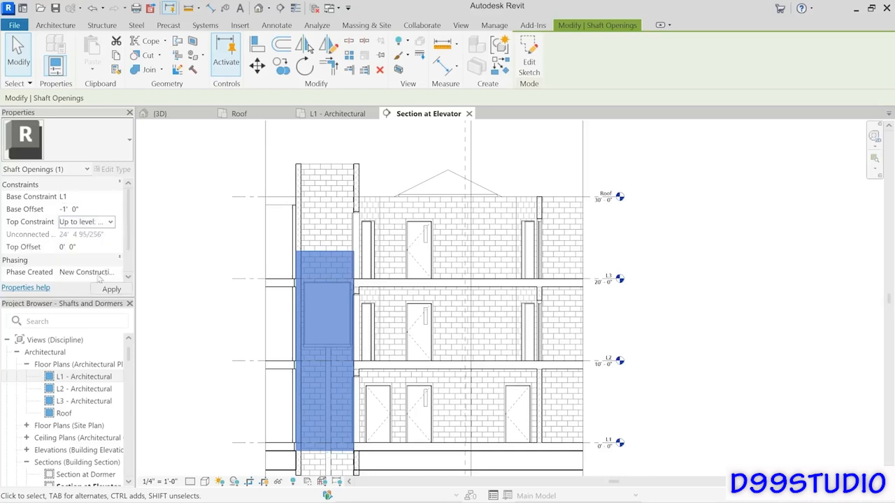
{"action": "left_click", "coordinate": [209, 234]}
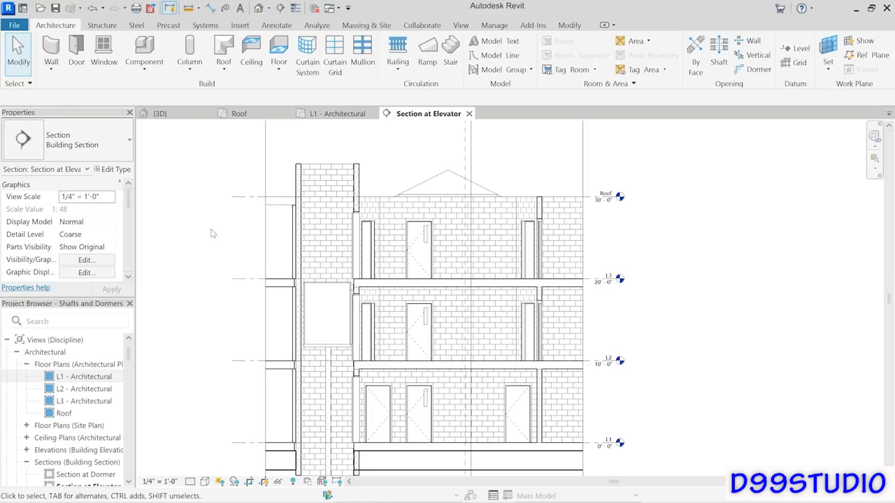